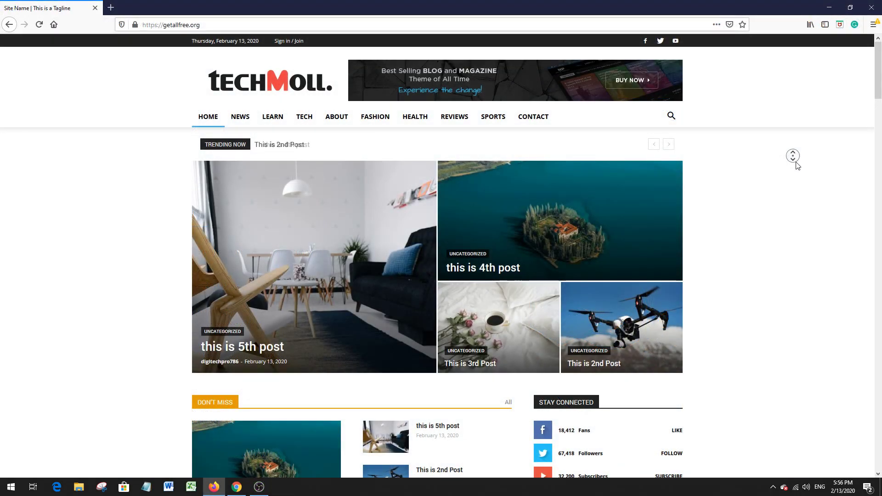
Step: Examine the getallfree.org demo homepage from its header through the post sections and sidebar to the latest articles and hot news
{"action": "scroll", "coordinate": [796, 180], "scroll_direction": "down", "scroll_amount": 7}
{"action": "scroll", "coordinate": [799, 181], "scroll_direction": "down", "scroll_amount": 6}
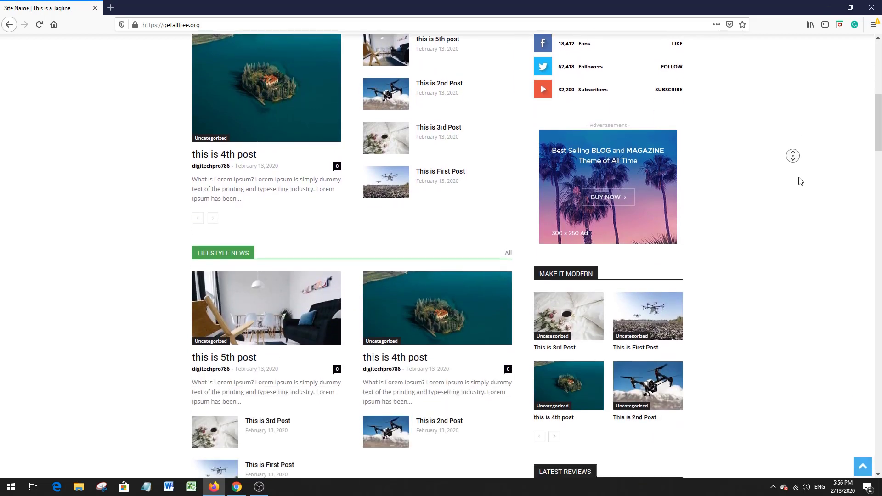
{"action": "scroll", "coordinate": [810, 176], "scroll_direction": "down", "scroll_amount": 5}
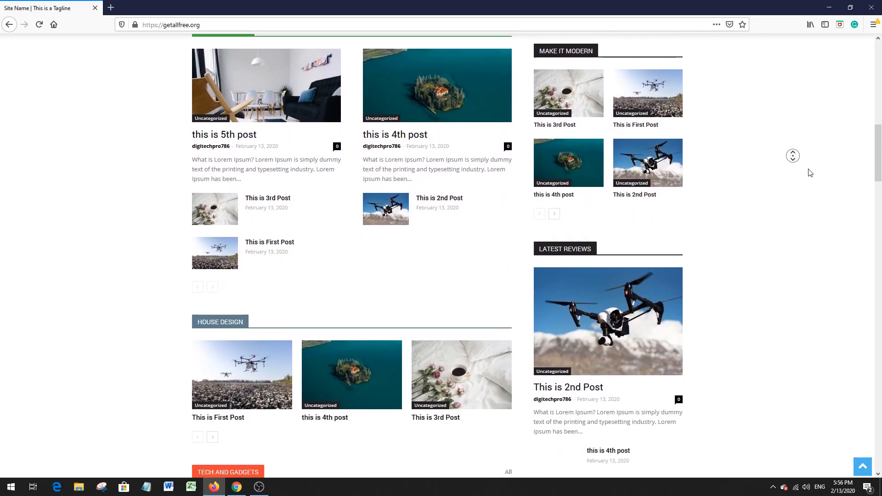
{"action": "scroll", "coordinate": [811, 179], "scroll_direction": "down", "scroll_amount": 6}
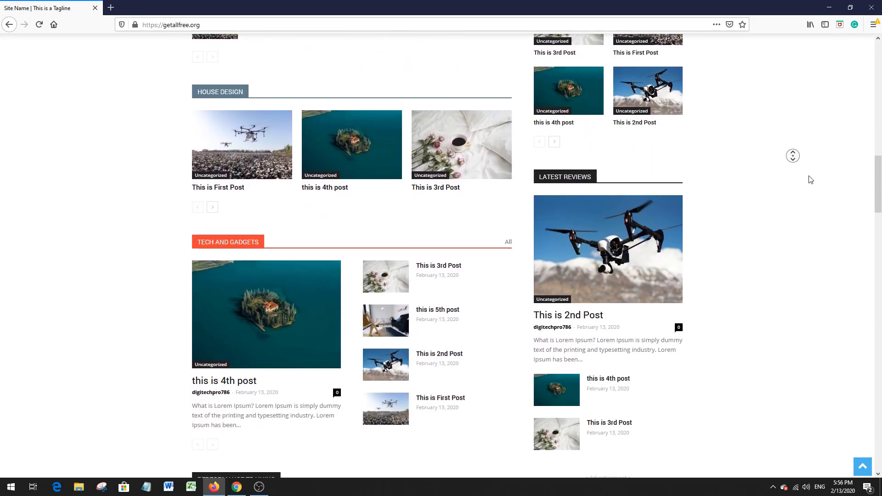
{"action": "scroll", "coordinate": [810, 180], "scroll_direction": "down", "scroll_amount": 6}
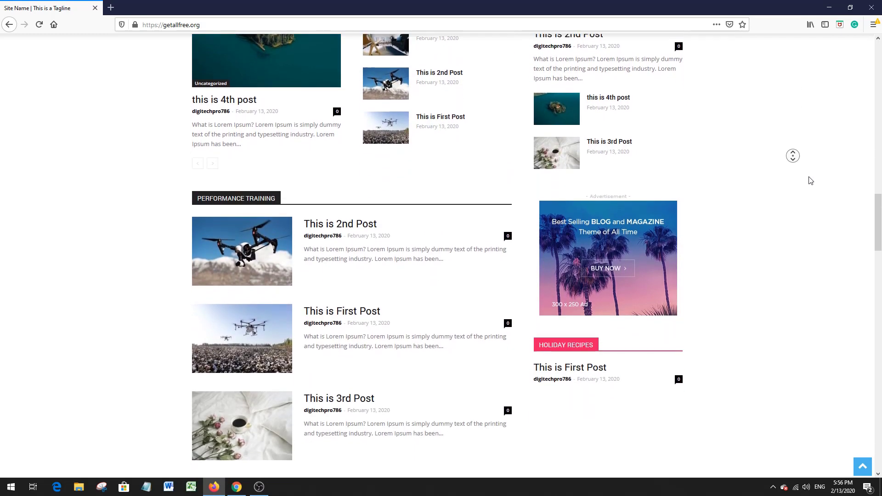
{"action": "scroll", "coordinate": [811, 180], "scroll_direction": "down", "scroll_amount": 6}
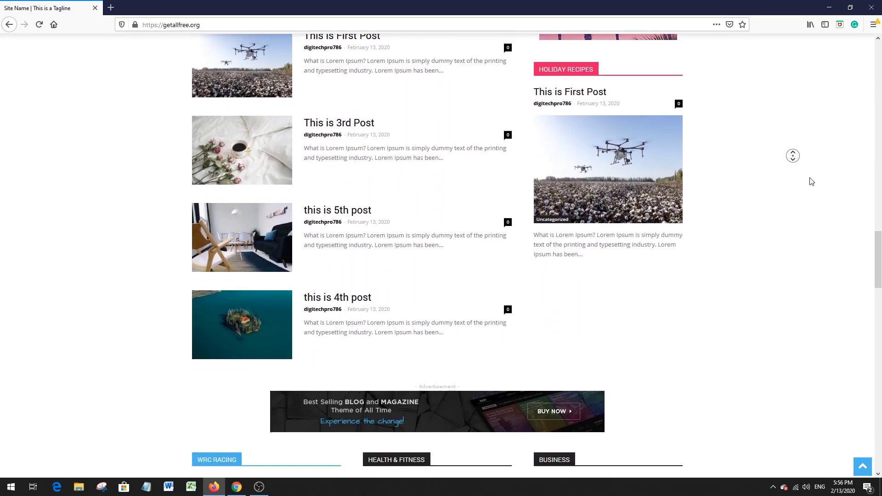
{"action": "scroll", "coordinate": [811, 179], "scroll_direction": "down", "scroll_amount": 6}
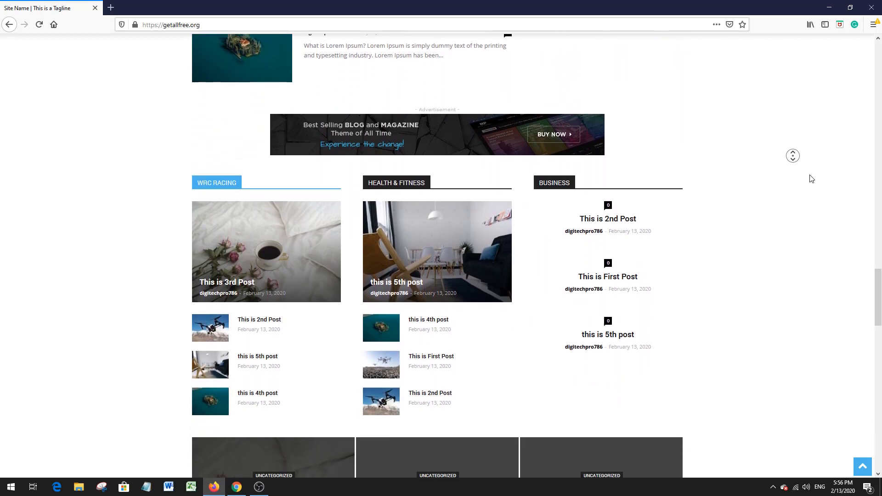
{"action": "scroll", "coordinate": [811, 180], "scroll_direction": "down", "scroll_amount": 6}
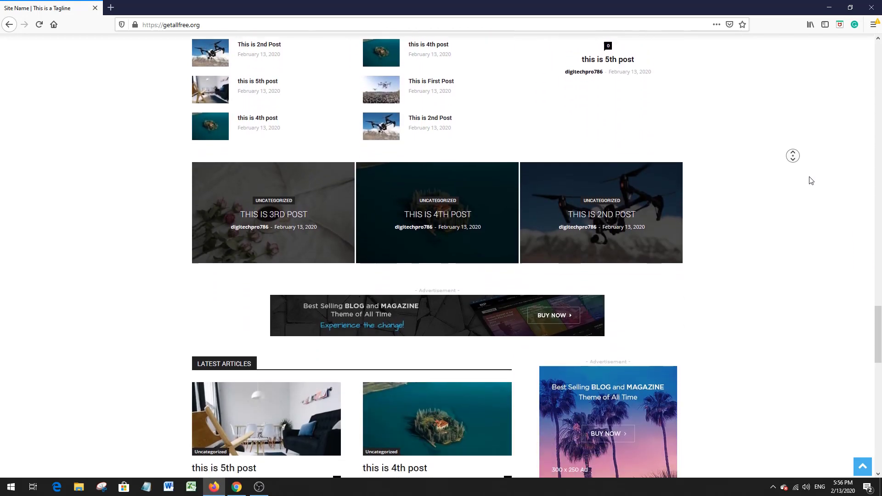
{"action": "scroll", "coordinate": [812, 182], "scroll_direction": "down", "scroll_amount": 7}
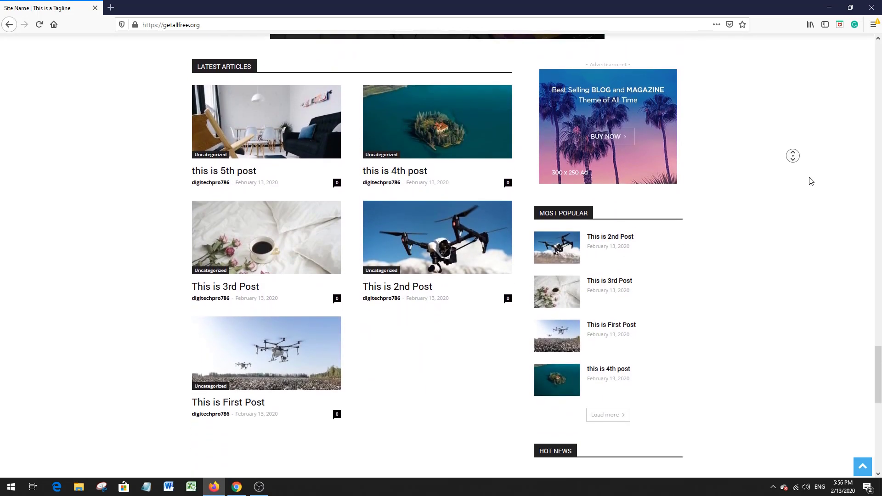
{"action": "scroll", "coordinate": [812, 185], "scroll_direction": "down", "scroll_amount": 5}
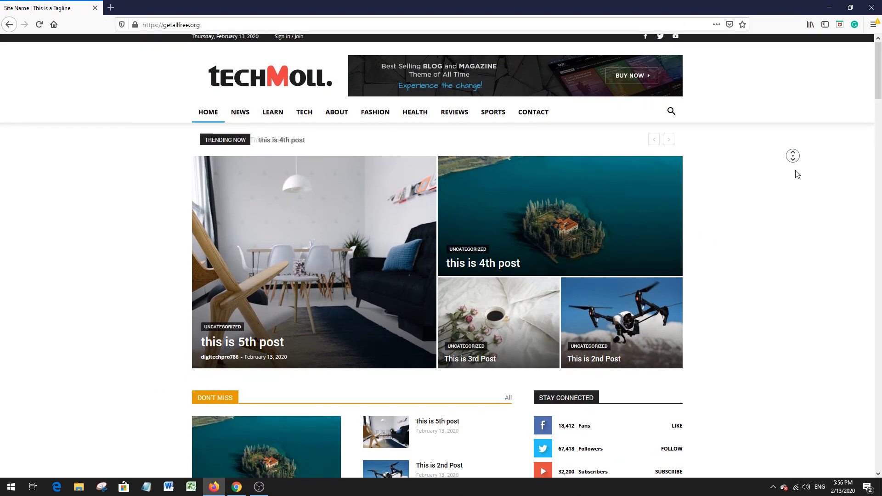
{"action": "scroll", "coordinate": [797, 191], "scroll_direction": "down", "scroll_amount": 6}
{"action": "scroll", "coordinate": [797, 191], "scroll_direction": "down", "scroll_amount": 6}
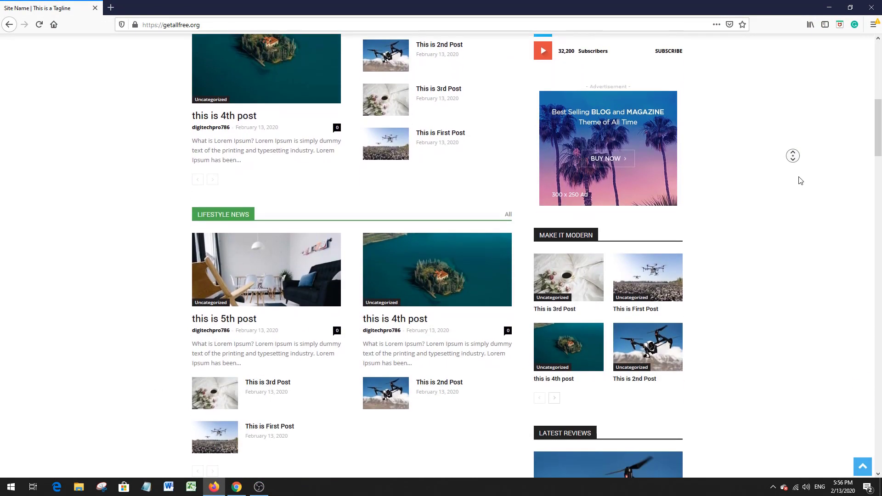
{"action": "scroll", "coordinate": [809, 178], "scroll_direction": "down", "scroll_amount": 4}
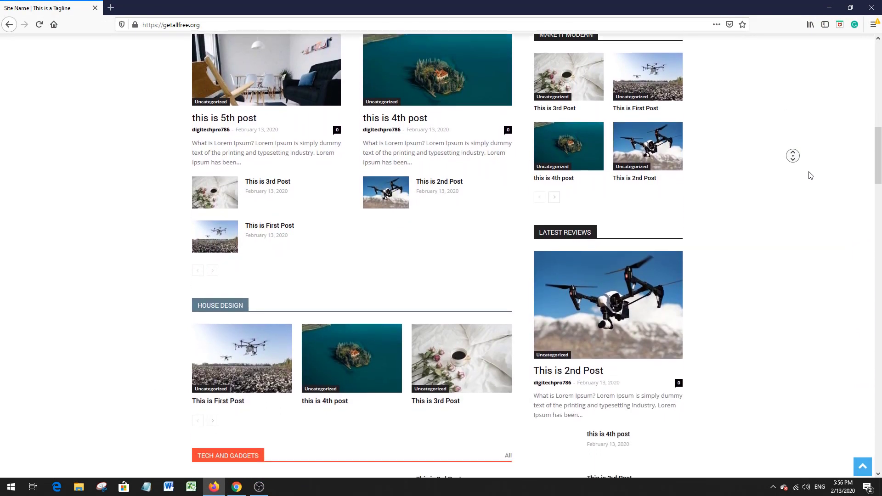
{"action": "scroll", "coordinate": [811, 180], "scroll_direction": "down", "scroll_amount": 6}
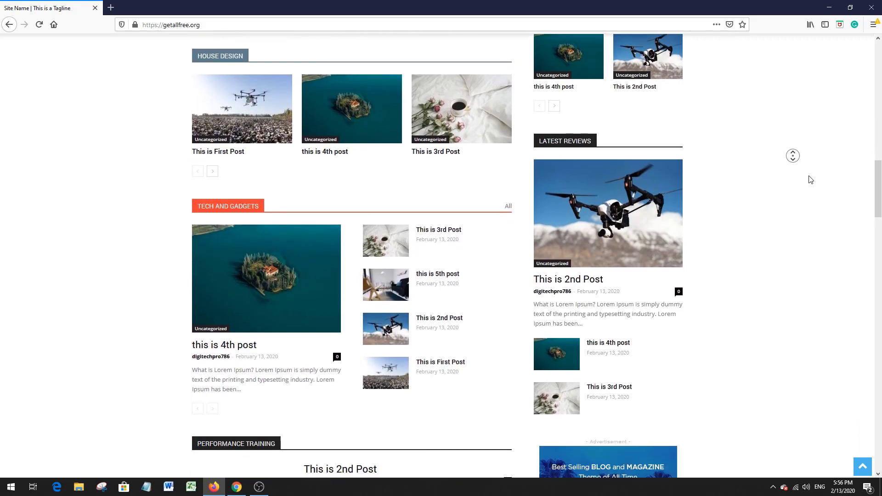
{"action": "scroll", "coordinate": [811, 180], "scroll_direction": "down", "scroll_amount": 6}
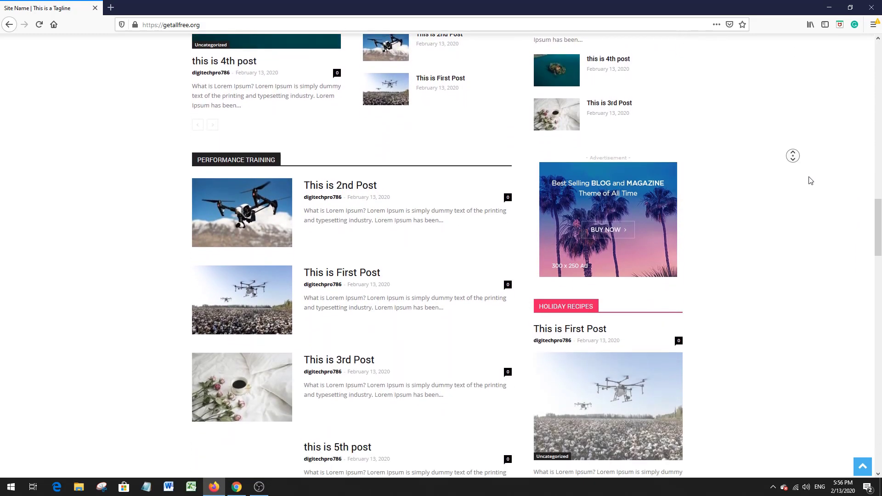
{"action": "scroll", "coordinate": [811, 180], "scroll_direction": "down", "scroll_amount": 7}
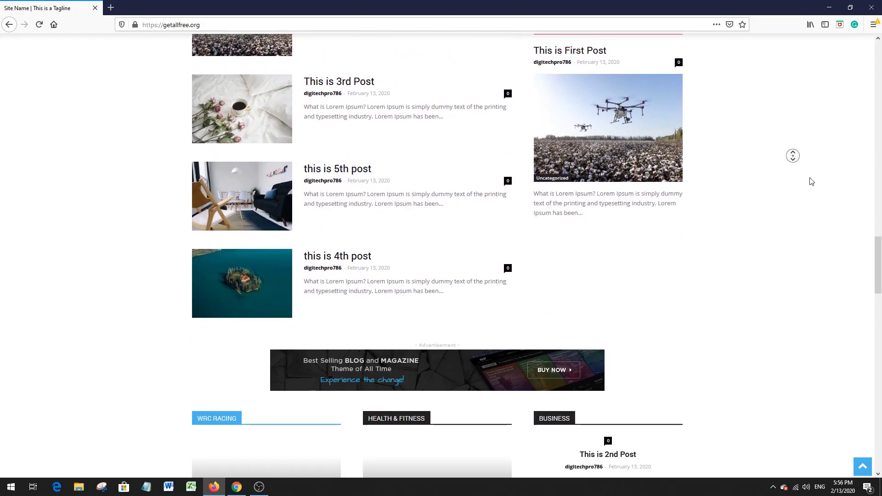
{"action": "scroll", "coordinate": [812, 178], "scroll_direction": "down", "scroll_amount": 6}
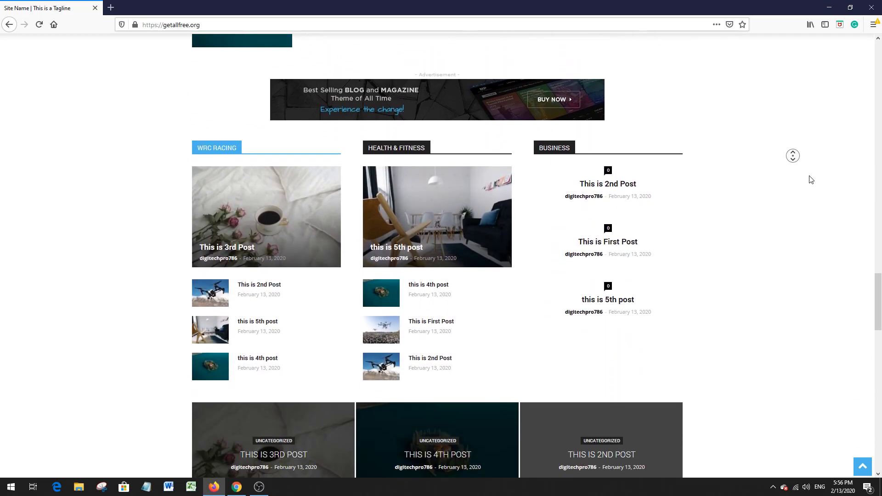
{"action": "scroll", "coordinate": [810, 180], "scroll_direction": "down", "scroll_amount": 7}
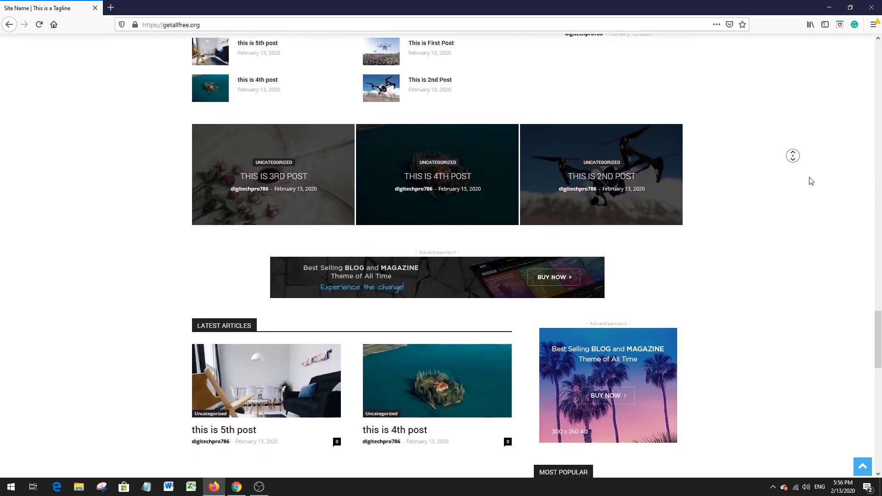
{"action": "scroll", "coordinate": [811, 180], "scroll_direction": "down", "scroll_amount": 7}
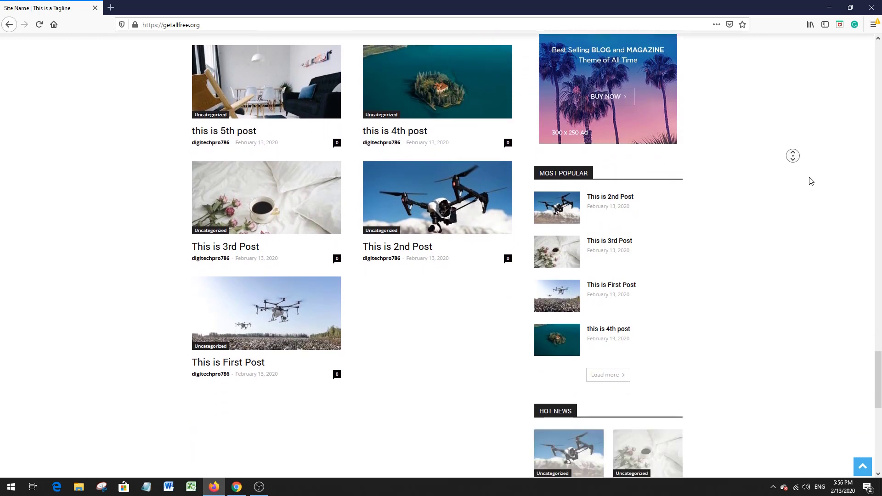
{"action": "scroll", "coordinate": [812, 184], "scroll_direction": "down", "scroll_amount": 6}
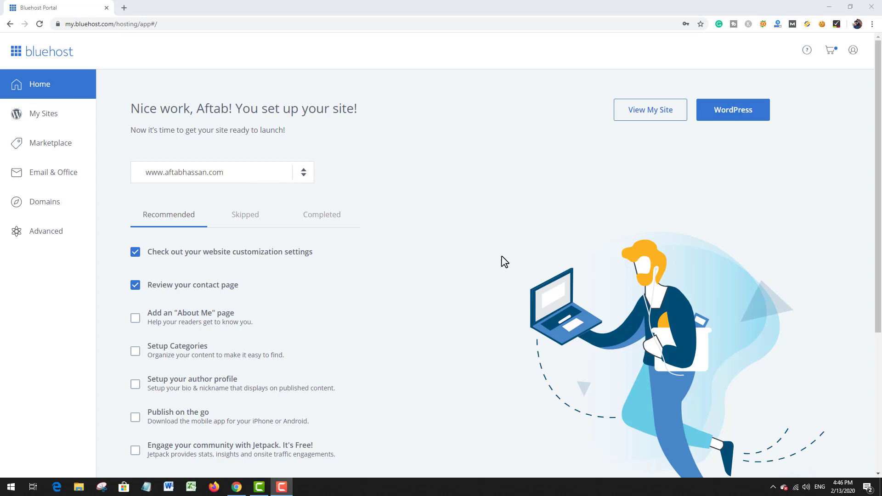
Step: Create a new WordPress site from My Sites with the name "Site Name" and the tagline "This is a Tagline"
{"action": "left_click", "coordinate": [68, 121]}
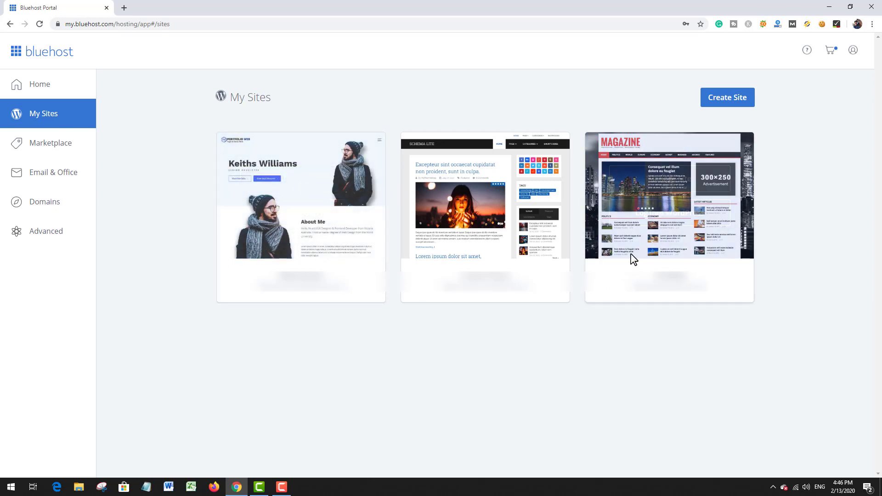
{"action": "left_click", "coordinate": [728, 107]}
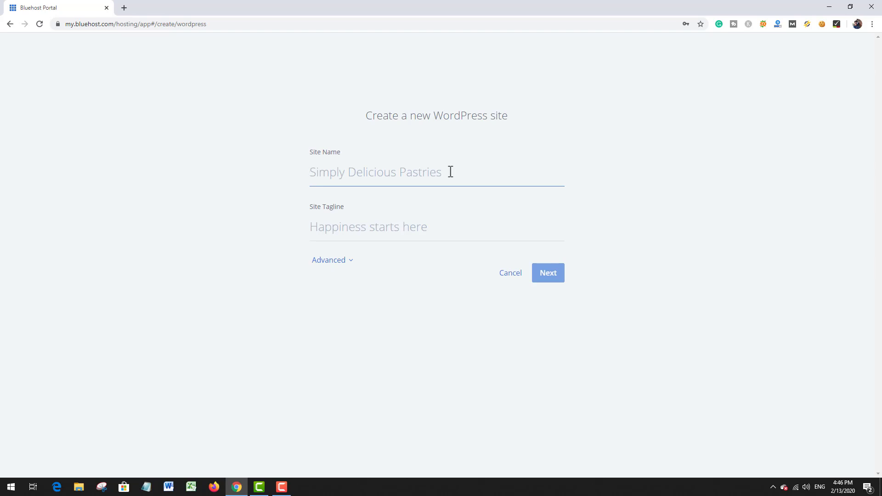
{"action": "type", "text": "S"}
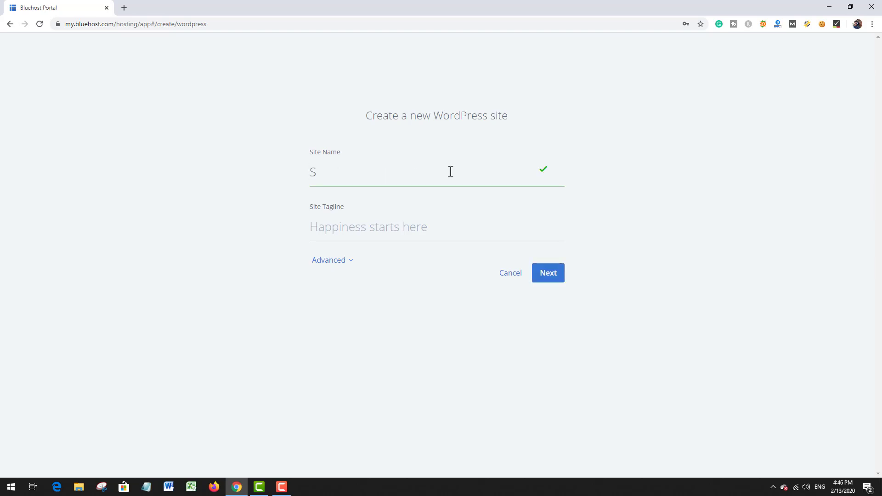
{"action": "type", "text": "ite Name"}
{"action": "left_click", "coordinate": [363, 231]}
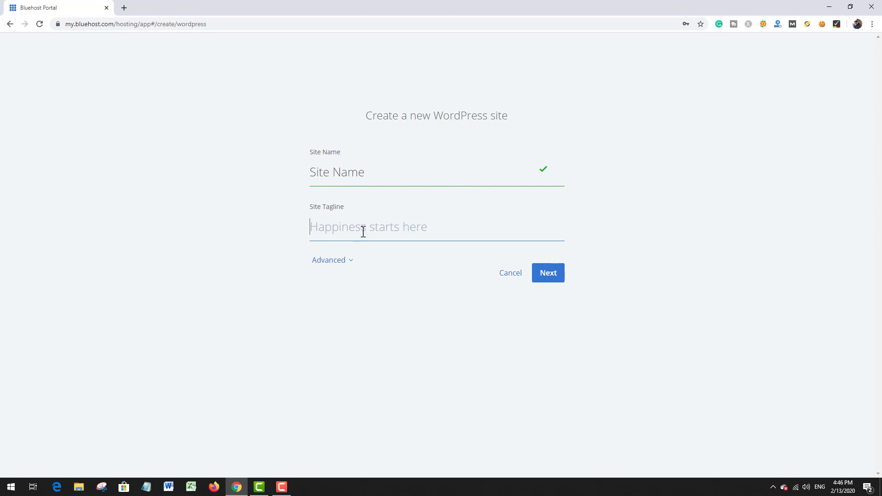
{"action": "type", "text": "This is a "}
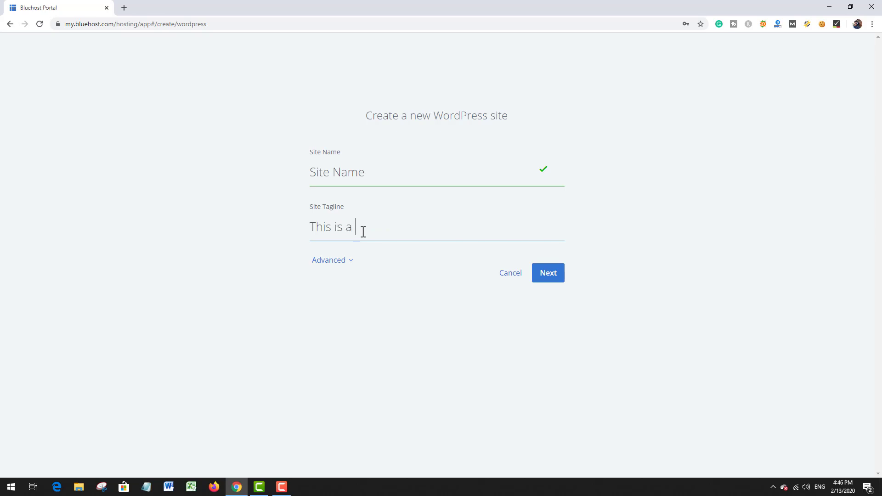
{"action": "type", "text": "Tagline"}
{"action": "left_click", "coordinate": [549, 276]}
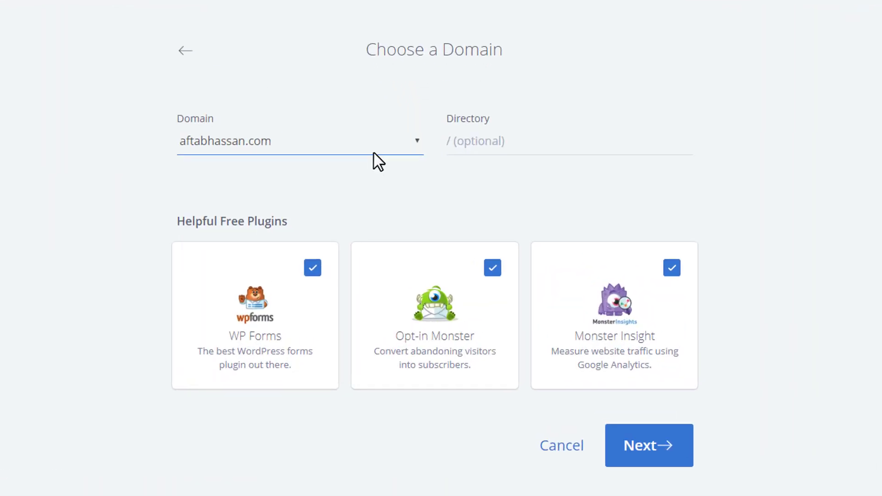
Step: Install WordPress on the domain getallfree.org without the WP Forms, Opt-in Monster and Monster Insight plugins
{"action": "left_click", "coordinate": [412, 149]}
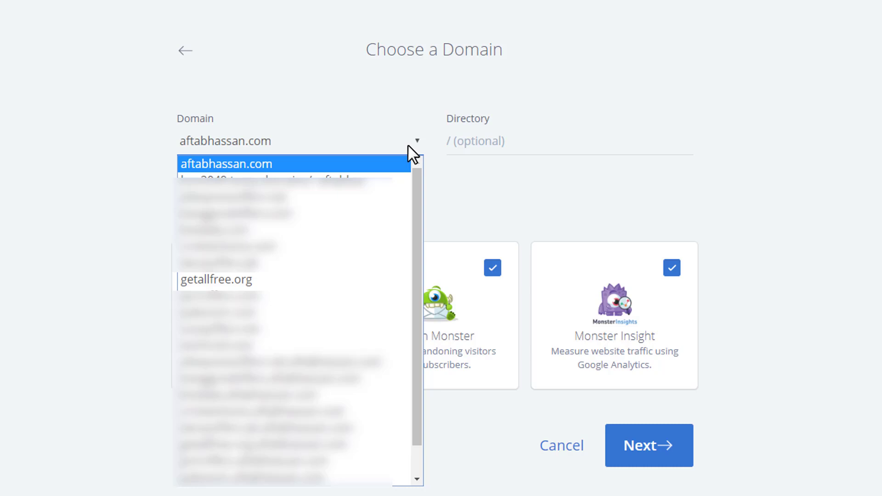
{"action": "left_click", "coordinate": [281, 283]}
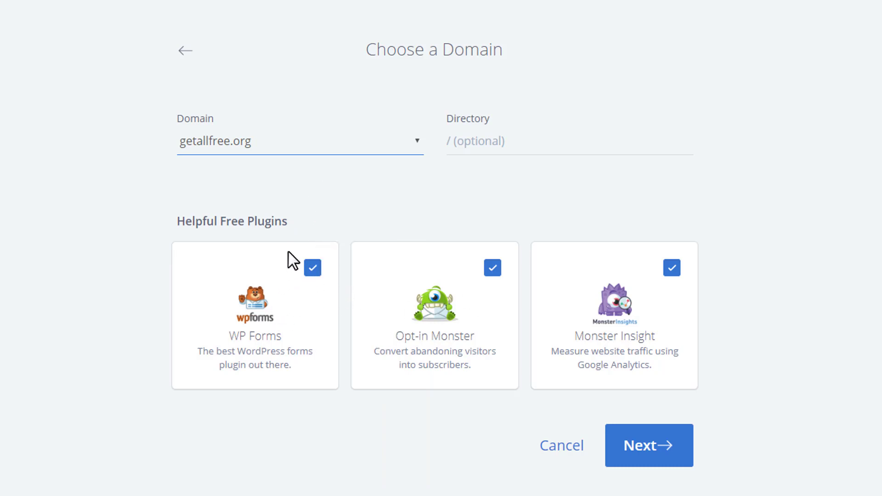
{"action": "left_click", "coordinate": [312, 269]}
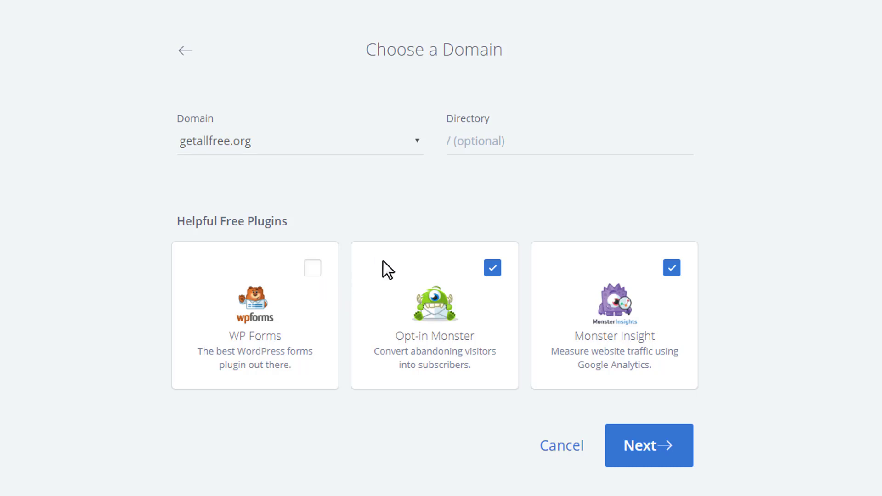
{"action": "left_click", "coordinate": [493, 270]}
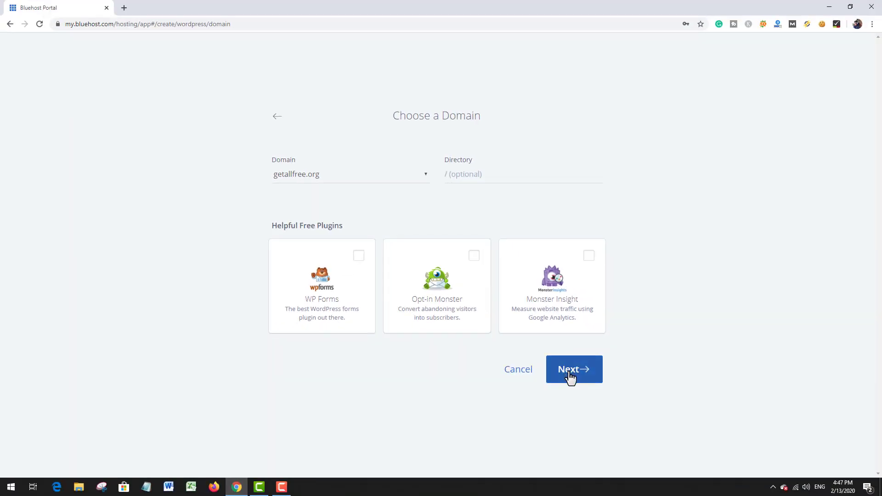
{"action": "left_click", "coordinate": [570, 378]}
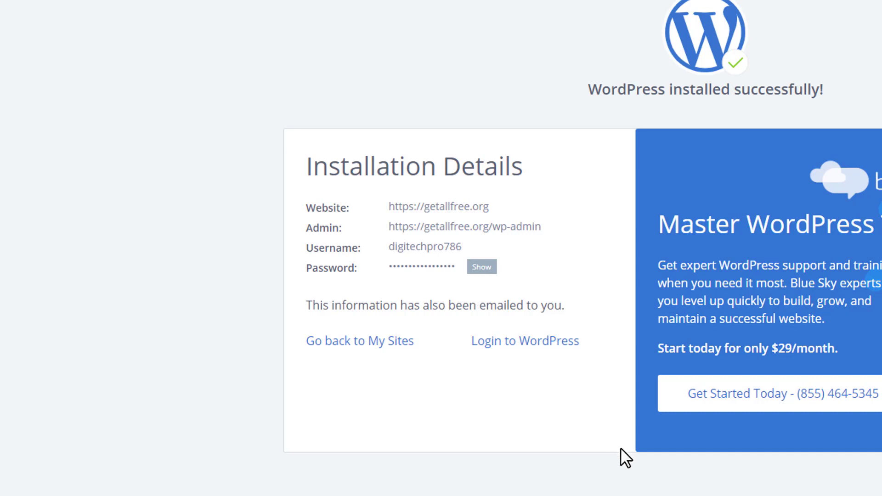
Step: Log in to the newly installed WordPress site and set the dashboard's page zoom to 125%
{"action": "left_click", "coordinate": [514, 338]}
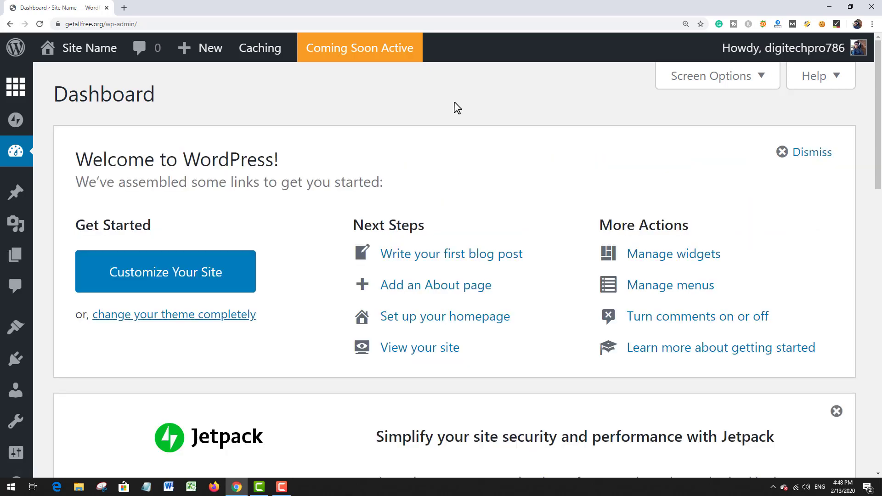
{"action": "key", "text": "ctrl+minus"}
{"action": "key", "text": "ctrl+minus"}
{"action": "key", "text": "ctrl+minus"}
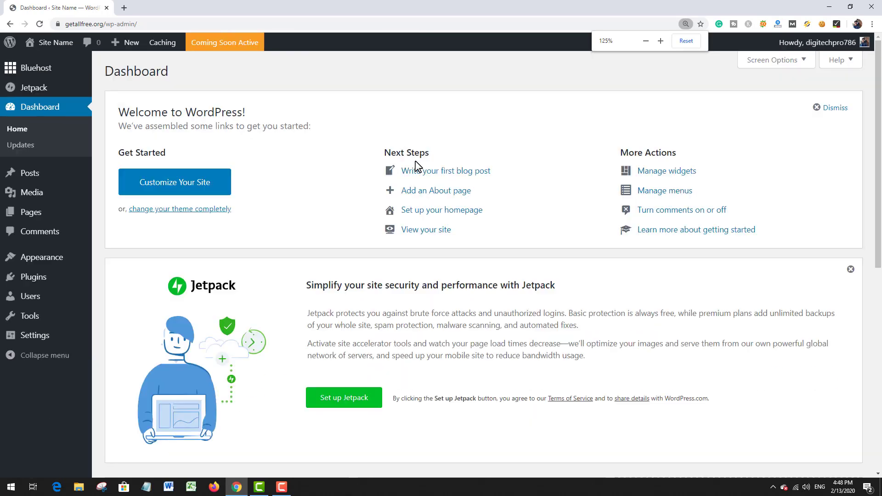
{"action": "key", "text": "ctrl+minus"}
{"action": "key", "text": "ctrl+minus"}
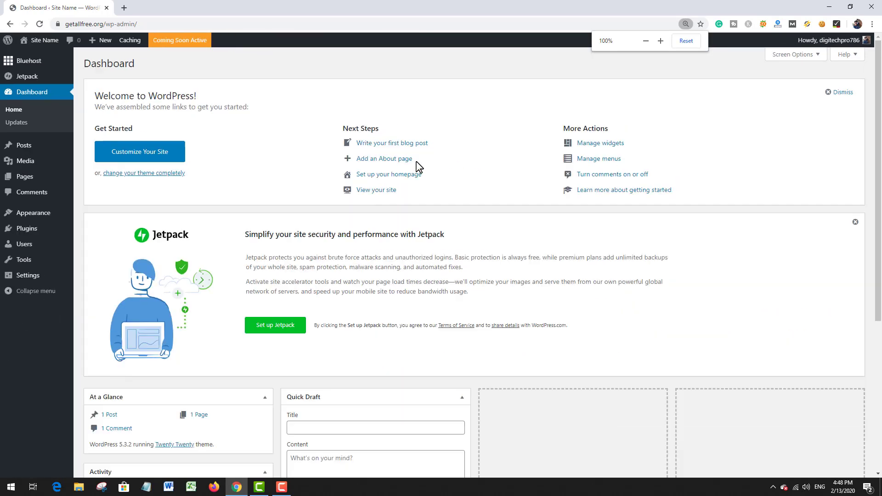
{"action": "key", "text": "ctrl+plus"}
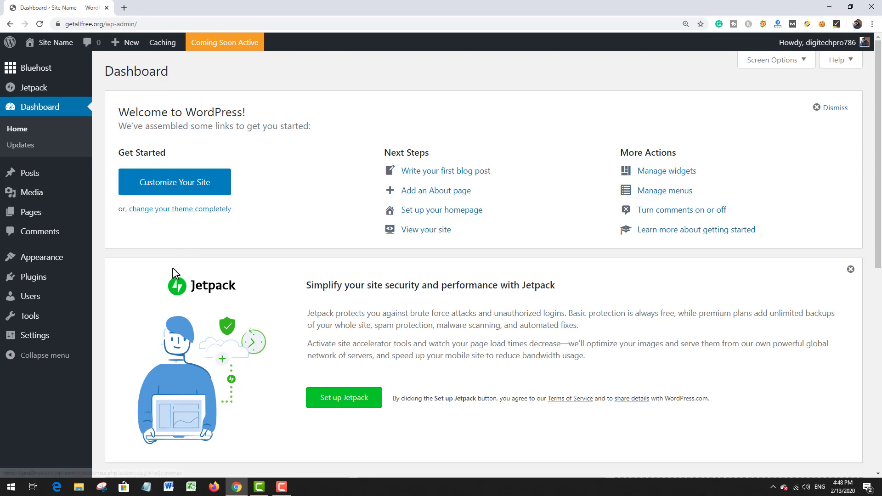
Step: Open the live site in a separate browser tab, look over its default homepage down to the footer, and close that tab
{"action": "scroll", "coordinate": [173, 276], "scroll_direction": "down", "scroll_amount": 5}
{"action": "scroll", "coordinate": [296, 210], "scroll_direction": "up", "scroll_amount": 5}
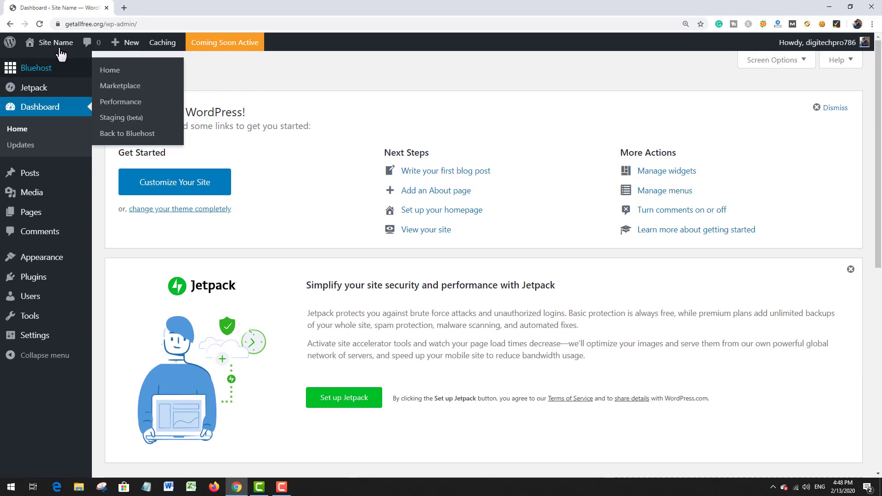
{"action": "mouse_move", "coordinate": [58, 44]}
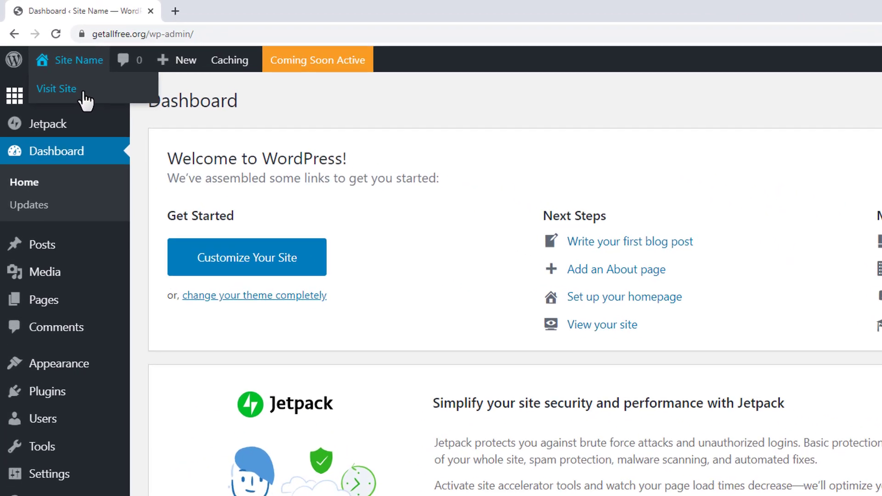
{"action": "middle_click", "coordinate": [85, 90]}
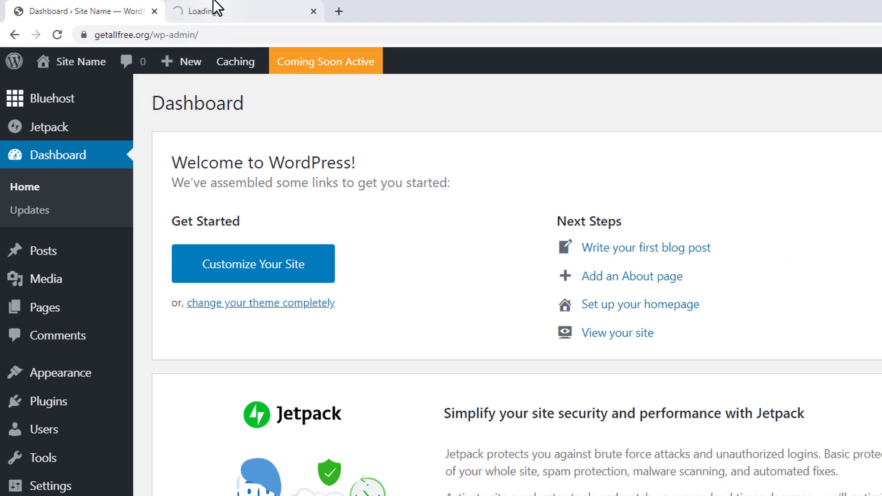
{"action": "left_click", "coordinate": [212, 5]}
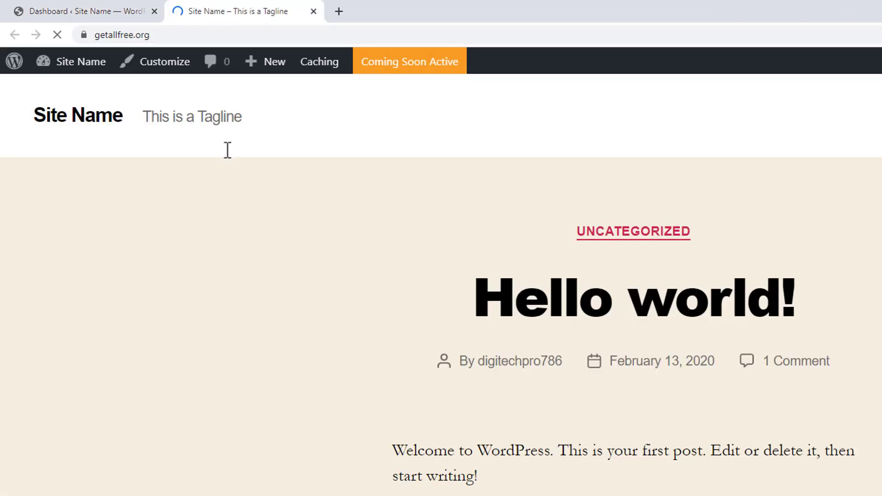
{"action": "scroll", "coordinate": [471, 292], "scroll_direction": "down", "scroll_amount": 10}
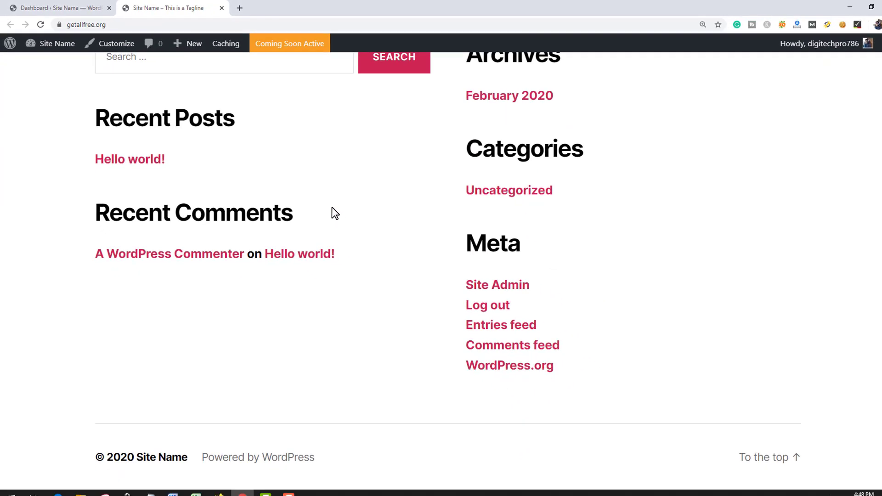
{"action": "scroll", "coordinate": [441, 276], "scroll_direction": "up", "scroll_amount": 8}
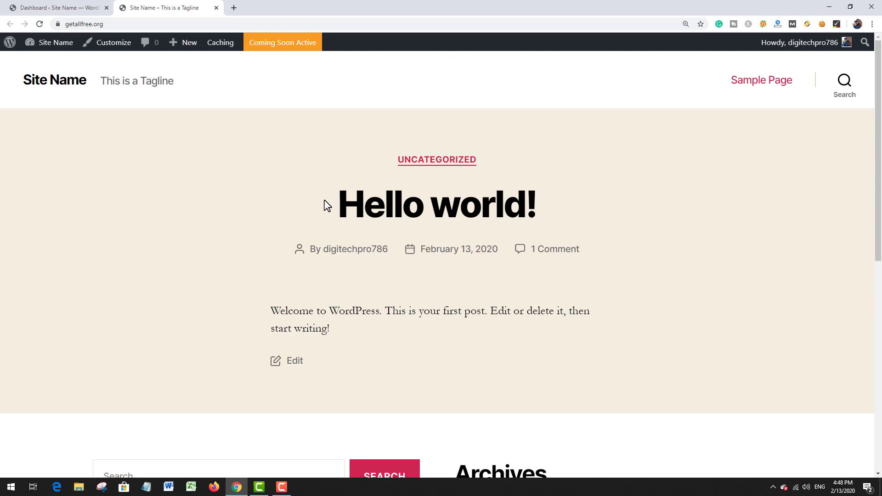
{"action": "left_click", "coordinate": [216, 8]}
{"action": "scroll", "coordinate": [363, 237], "scroll_direction": "down", "scroll_amount": 8}
{"action": "scroll", "coordinate": [363, 237], "scroll_direction": "up", "scroll_amount": 8}
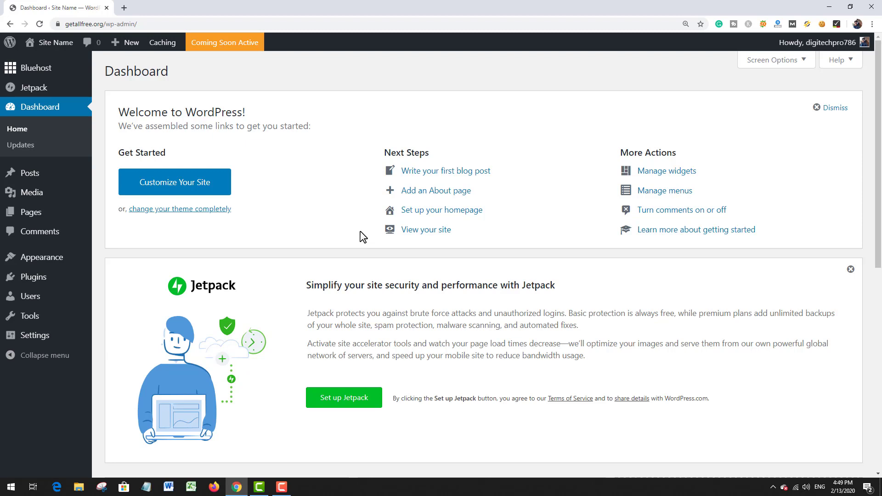
{"action": "scroll", "coordinate": [340, 211], "scroll_direction": "down", "scroll_amount": 2}
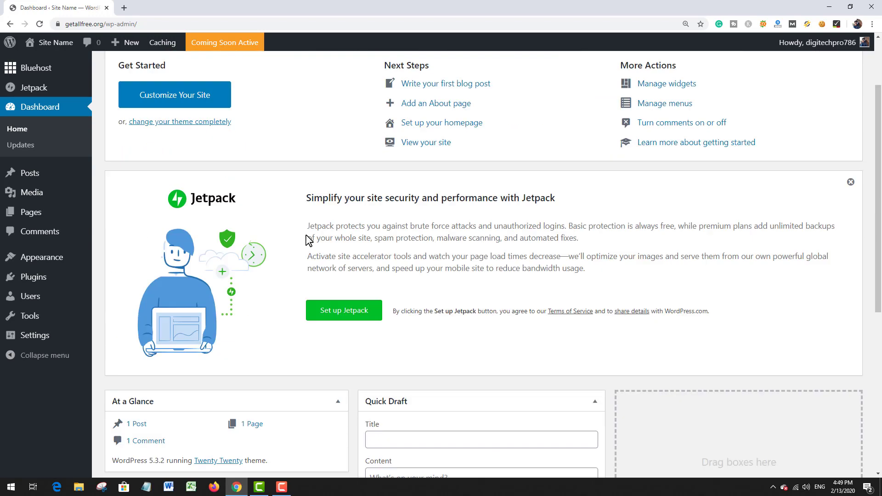
{"action": "scroll", "coordinate": [305, 238], "scroll_direction": "up", "scroll_amount": 2}
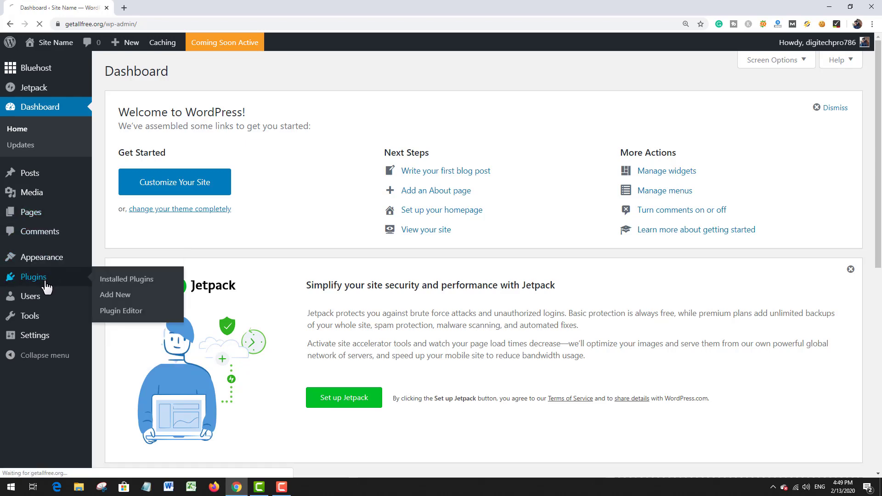
Step: Delete the Hello Dolly plugin from the installed plugins and activate Akismet Anti-Spam
{"action": "left_click", "coordinate": [69, 278]}
{"action": "scroll", "coordinate": [146, 243], "scroll_direction": "down", "scroll_amount": 5}
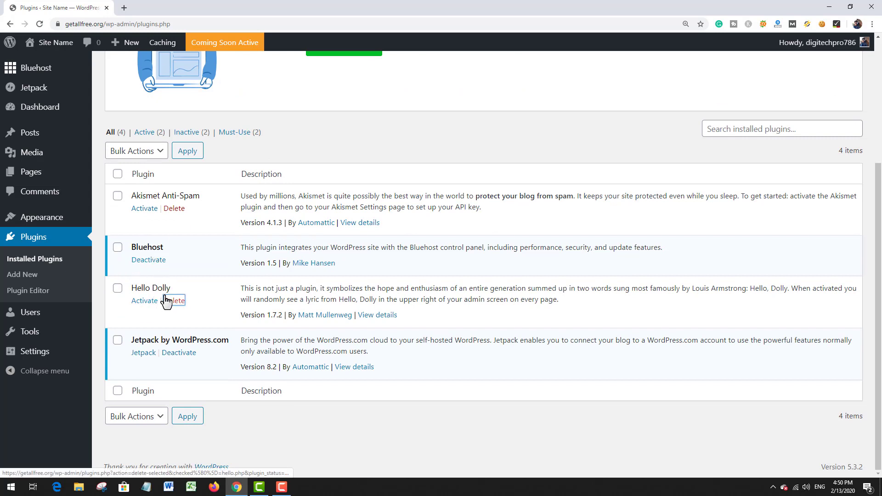
{"action": "left_click", "coordinate": [172, 301]}
{"action": "left_click", "coordinate": [486, 76]}
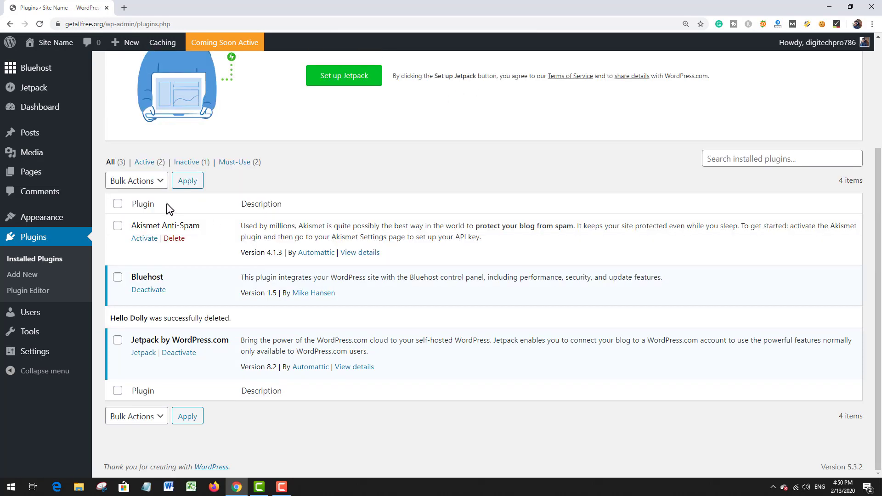
{"action": "left_click", "coordinate": [138, 243]}
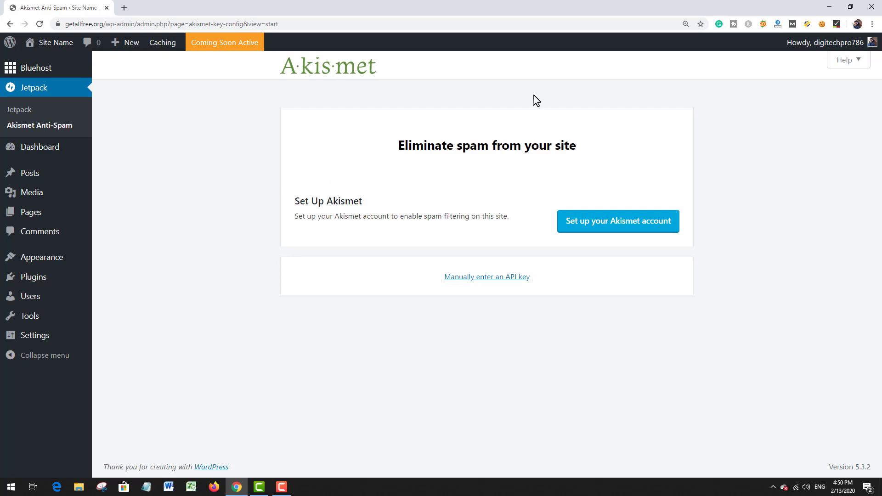
Step: Return to the installed plugins, then deactivate Jetpack by WordPress.com and delete it with its data
{"action": "mouse_move", "coordinate": [69, 263]}
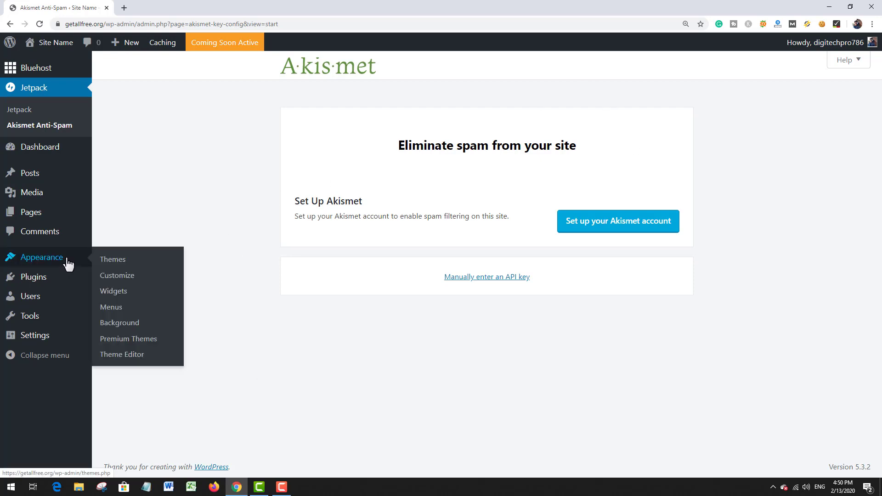
{"action": "left_click", "coordinate": [63, 284]}
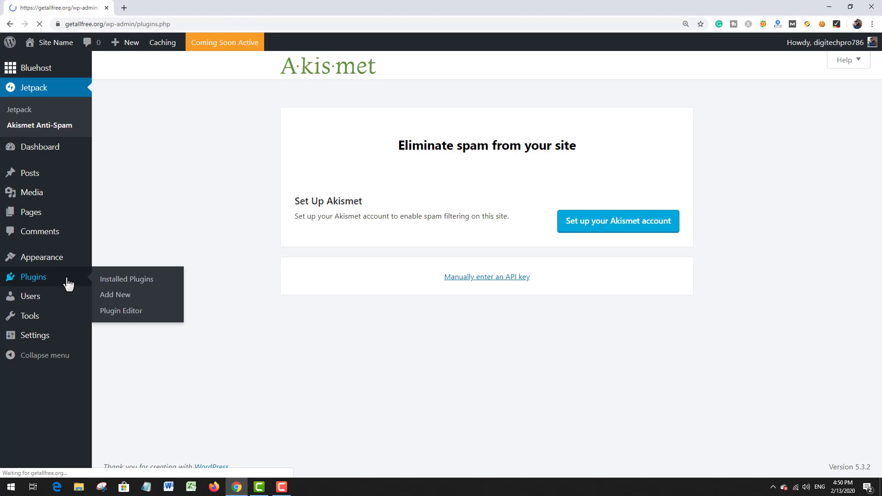
{"action": "scroll", "coordinate": [211, 256], "scroll_direction": "down", "scroll_amount": 3}
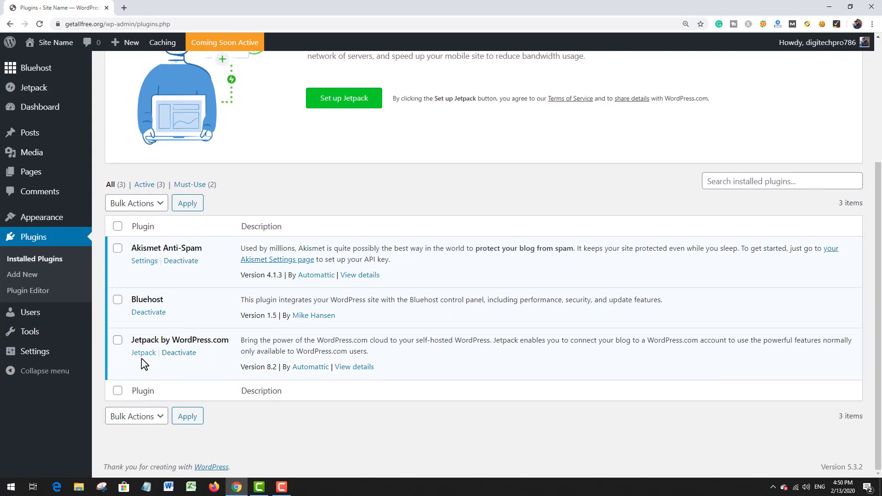
{"action": "left_click", "coordinate": [180, 353]}
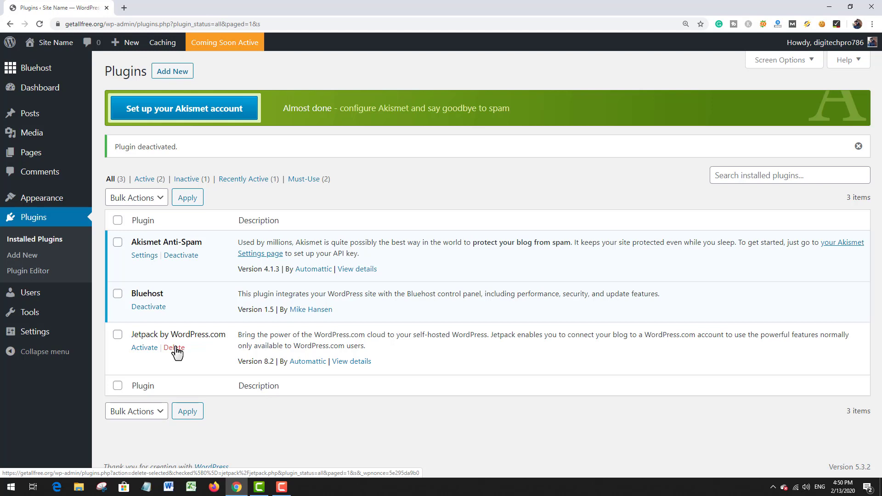
{"action": "left_click", "coordinate": [176, 350]}
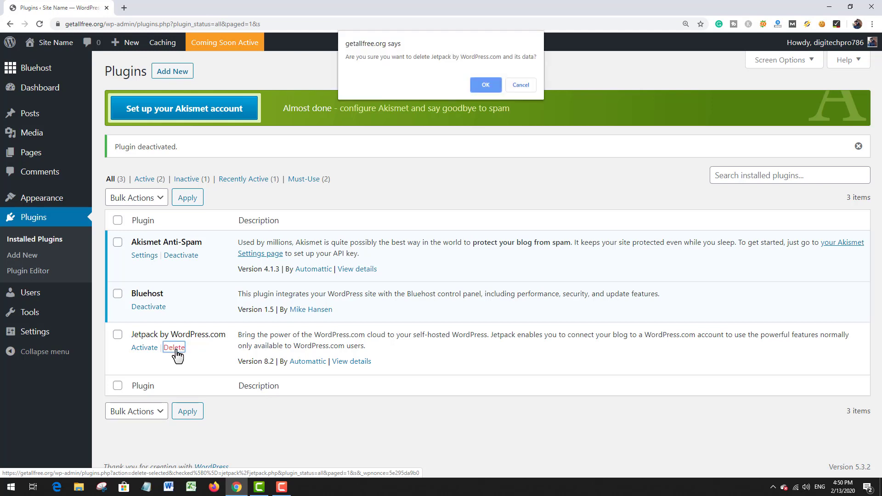
{"action": "left_click", "coordinate": [485, 84]}
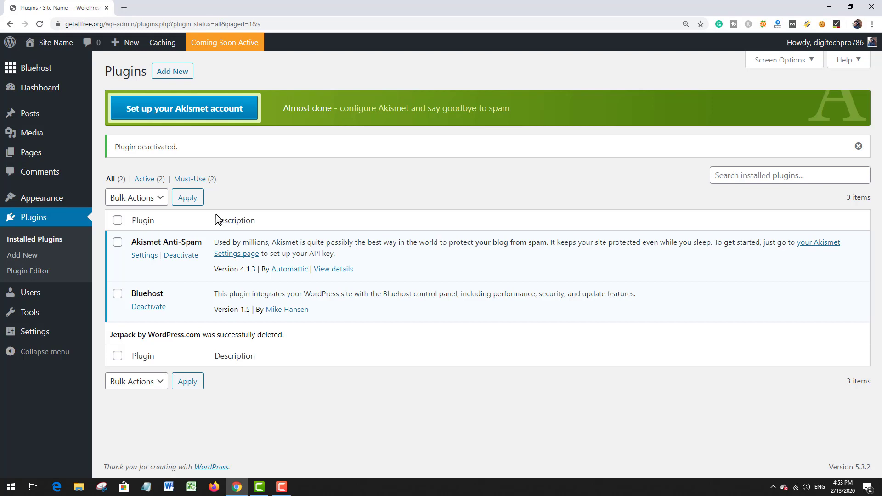
Step: Upload Newspaper Theme.zip from the desktop's news site folder as a new theme, install it and activate it
{"action": "mouse_move", "coordinate": [50, 199]}
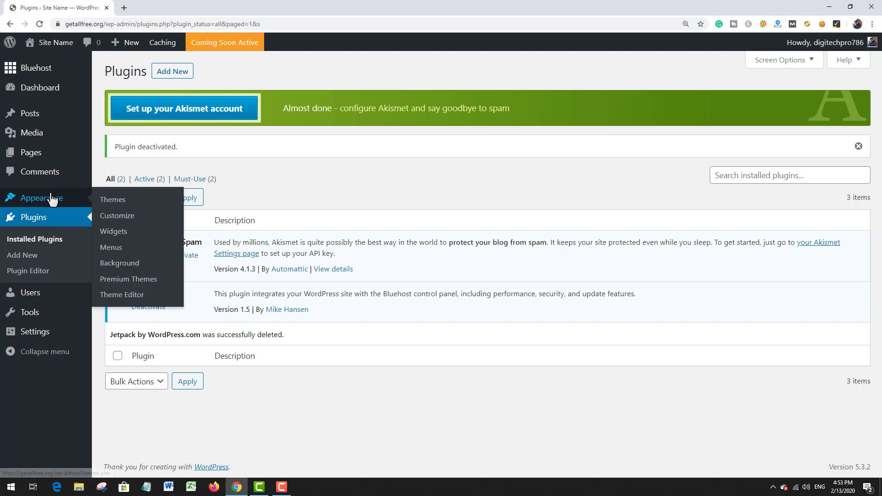
{"action": "left_click", "coordinate": [118, 200]}
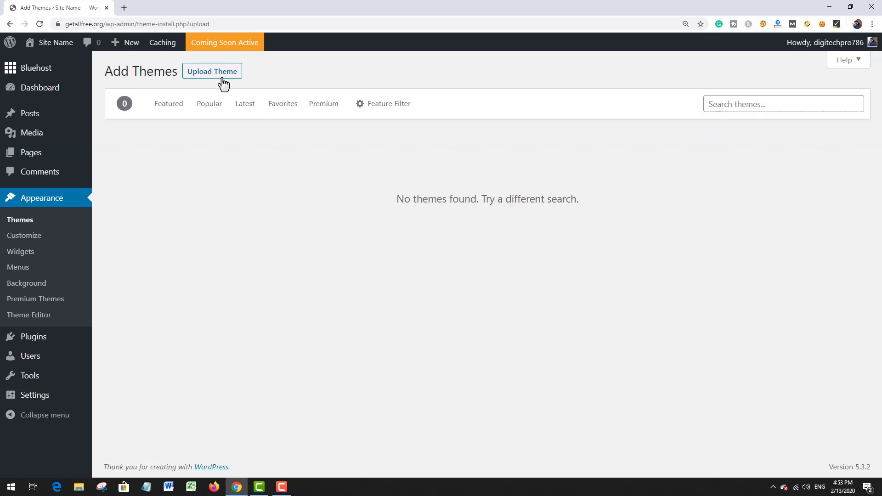
{"action": "left_click", "coordinate": [222, 76]}
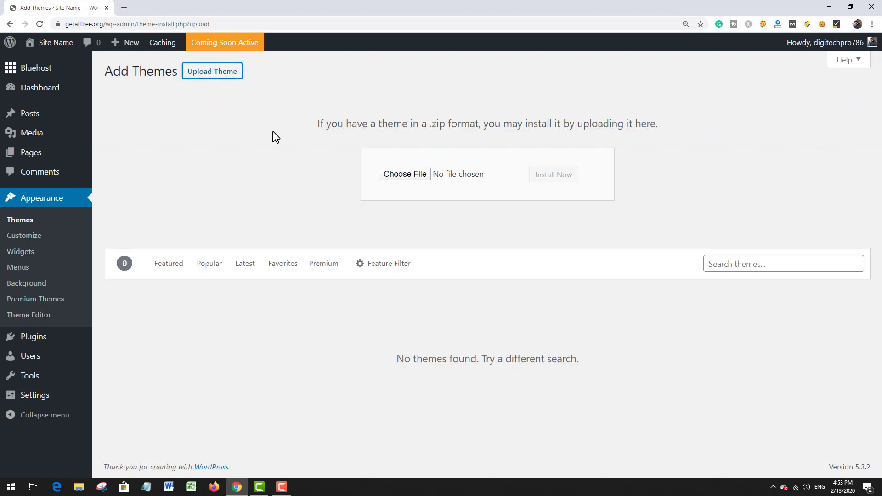
{"action": "left_click", "coordinate": [407, 177]}
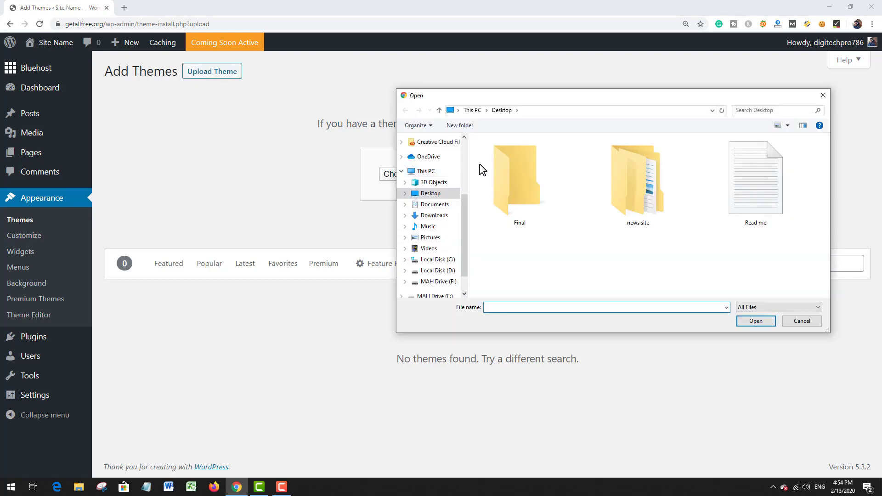
{"action": "double_click", "coordinate": [648, 203]}
{"action": "left_click", "coordinate": [549, 156]}
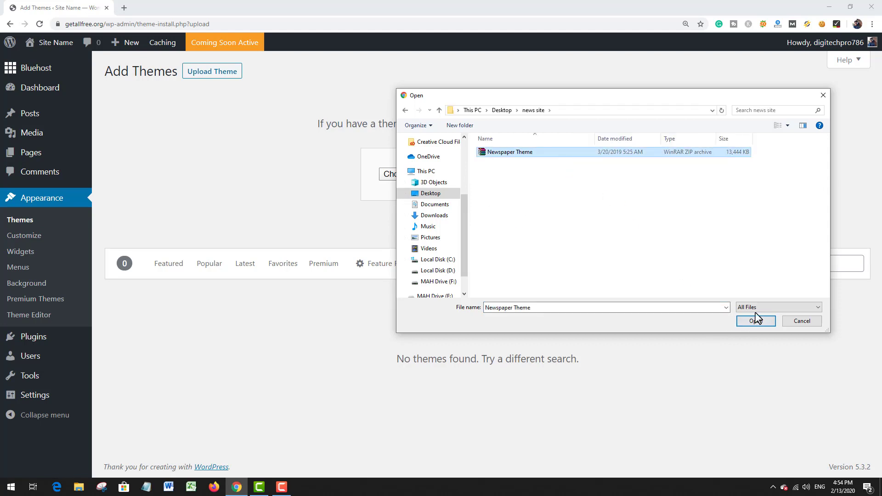
{"action": "left_click", "coordinate": [759, 326]}
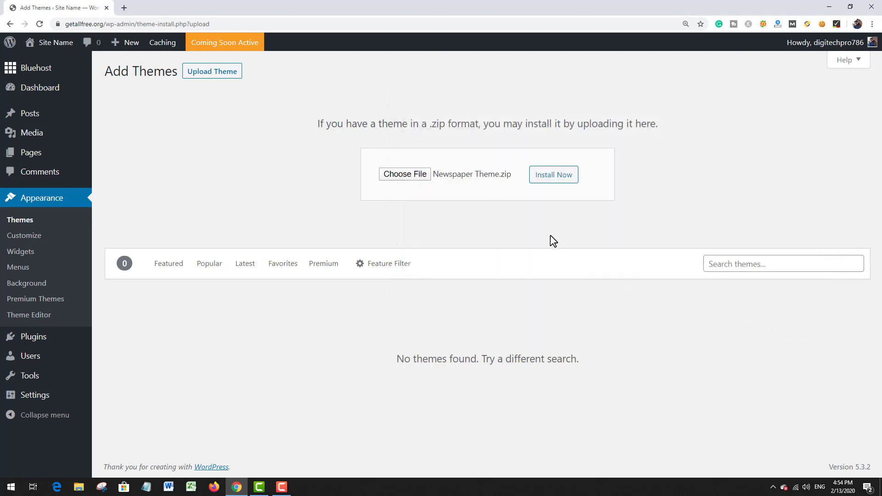
{"action": "left_click", "coordinate": [571, 179]}
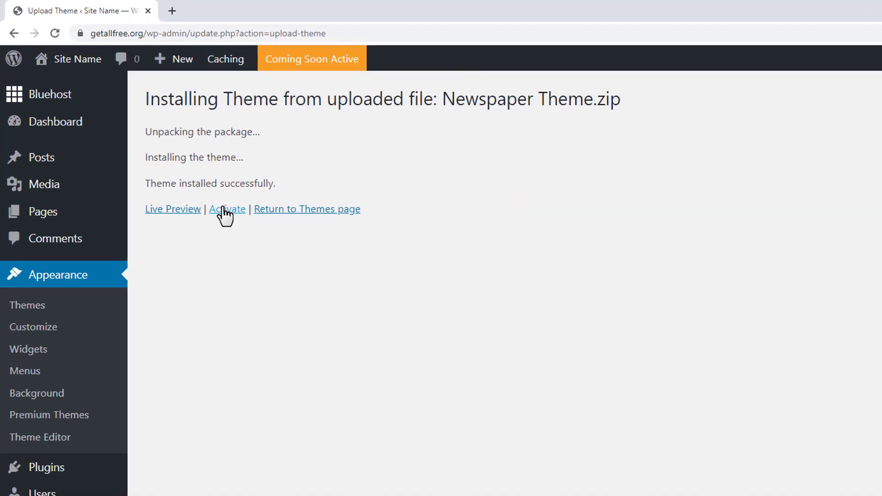
{"action": "left_click", "coordinate": [239, 229]}
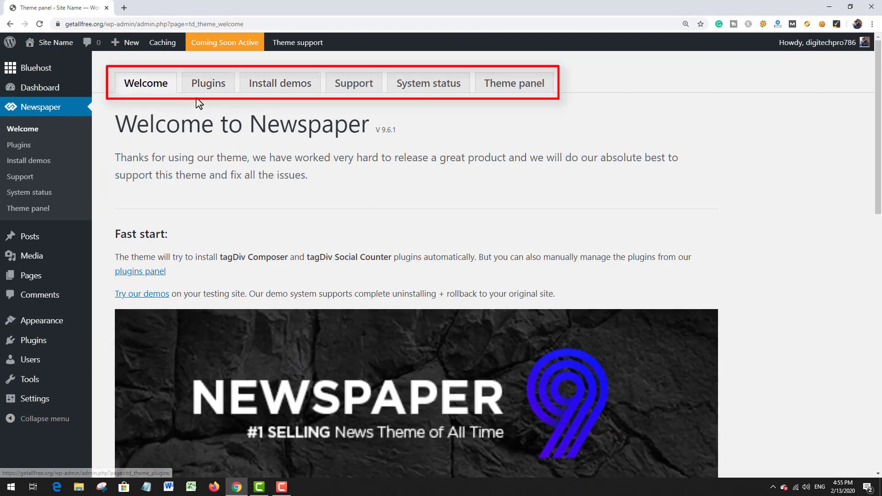
Step: Examine the Newspaper theme's welcome page, including its section headings and the fast start notes
{"action": "scroll", "coordinate": [245, 121], "scroll_direction": "down", "scroll_amount": 4}
{"action": "scroll", "coordinate": [245, 120], "scroll_direction": "up", "scroll_amount": 4}
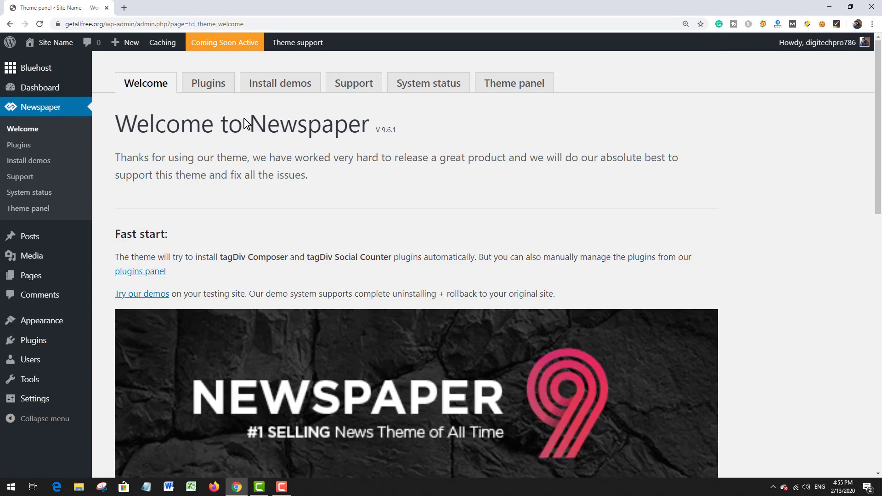
{"action": "scroll", "coordinate": [244, 121], "scroll_direction": "down", "scroll_amount": 3}
{"action": "scroll", "coordinate": [246, 124], "scroll_direction": "up", "scroll_amount": 2}
{"action": "scroll", "coordinate": [247, 130], "scroll_direction": "up", "scroll_amount": 1}
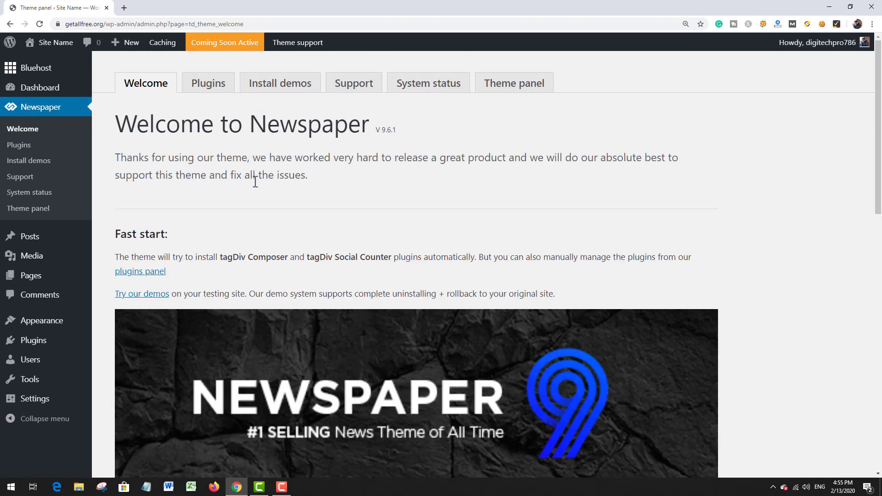
{"action": "scroll", "coordinate": [253, 179], "scroll_direction": "down", "scroll_amount": 2}
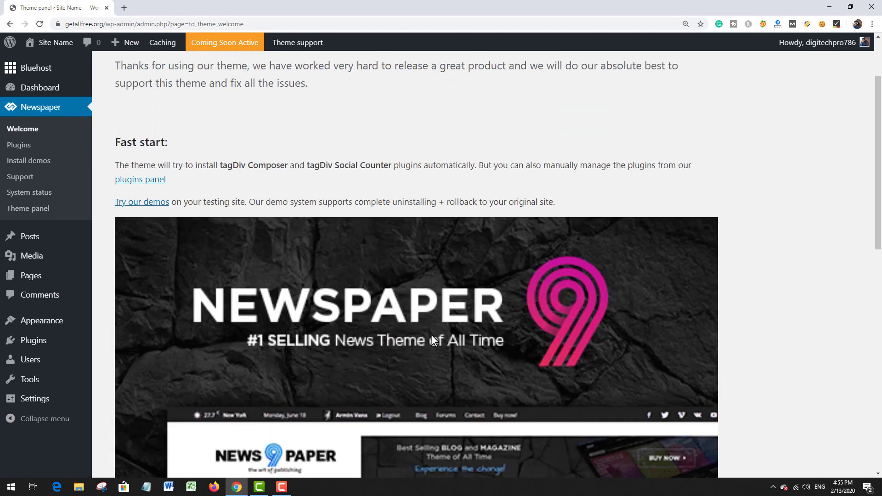
{"action": "scroll", "coordinate": [433, 336], "scroll_direction": "up", "scroll_amount": 2}
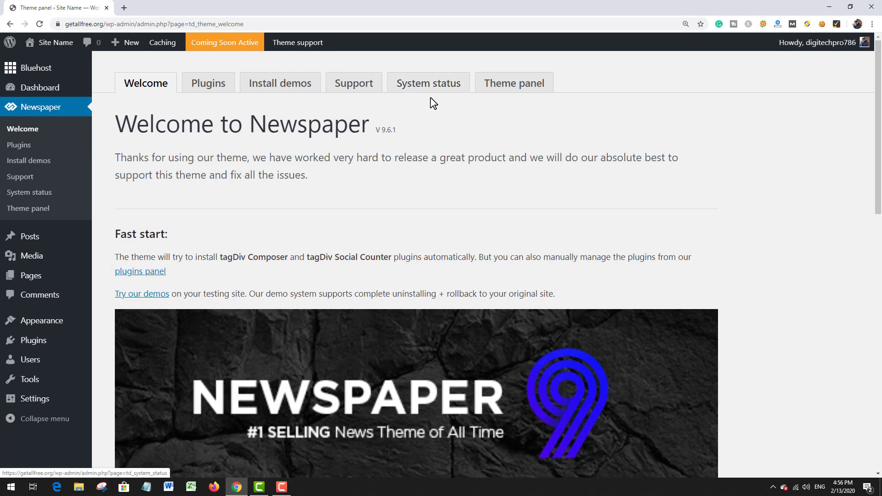
Step: Install the optional tagDiv Cloud Library plugin from the Newspaper theme's plugins and return to the tagDiv plugins panel
{"action": "left_click", "coordinate": [212, 87]}
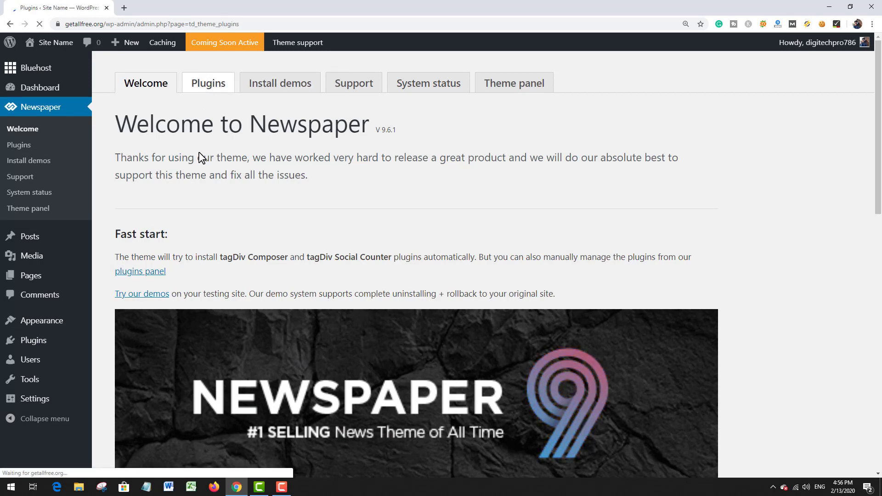
{"action": "scroll", "coordinate": [246, 189], "scroll_direction": "down", "scroll_amount": 6}
{"action": "scroll", "coordinate": [325, 219], "scroll_direction": "up", "scroll_amount": 3}
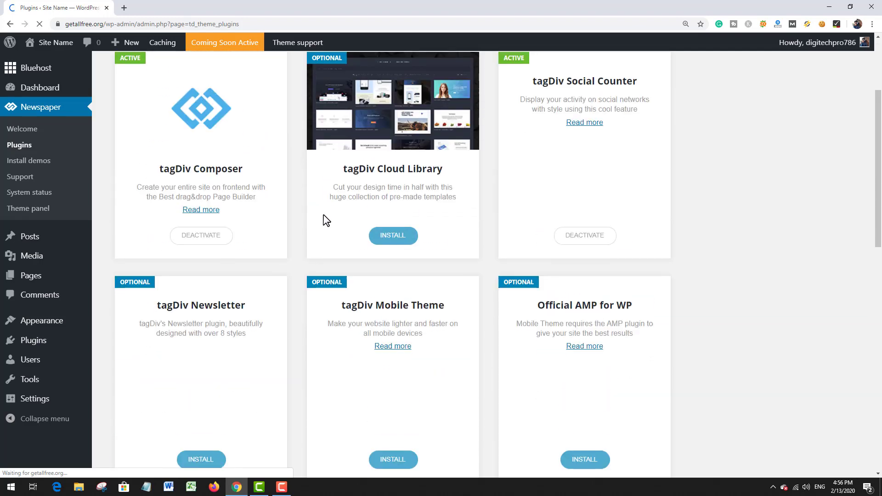
{"action": "left_click", "coordinate": [398, 244]}
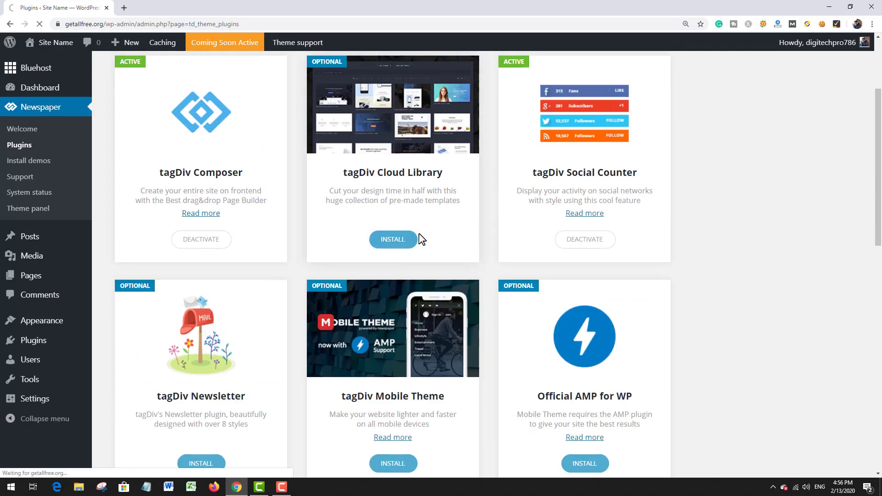
{"action": "scroll", "coordinate": [421, 239], "scroll_direction": "down", "scroll_amount": 6}
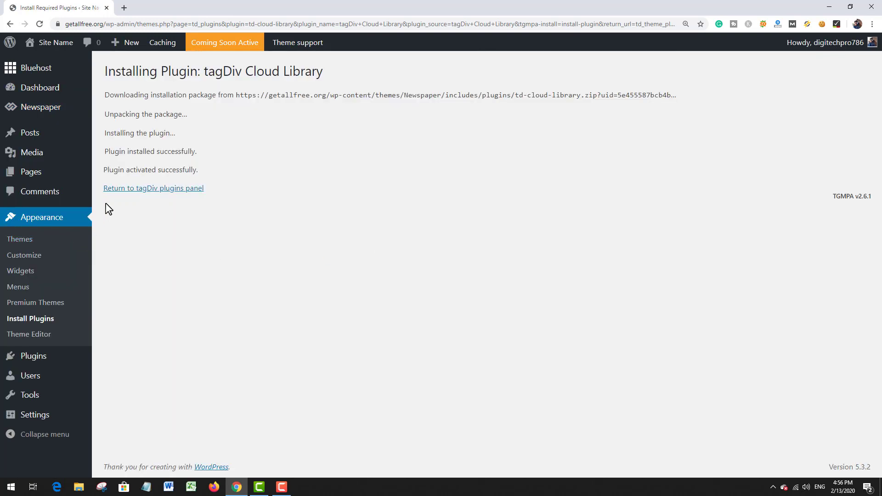
{"action": "left_click", "coordinate": [133, 190]}
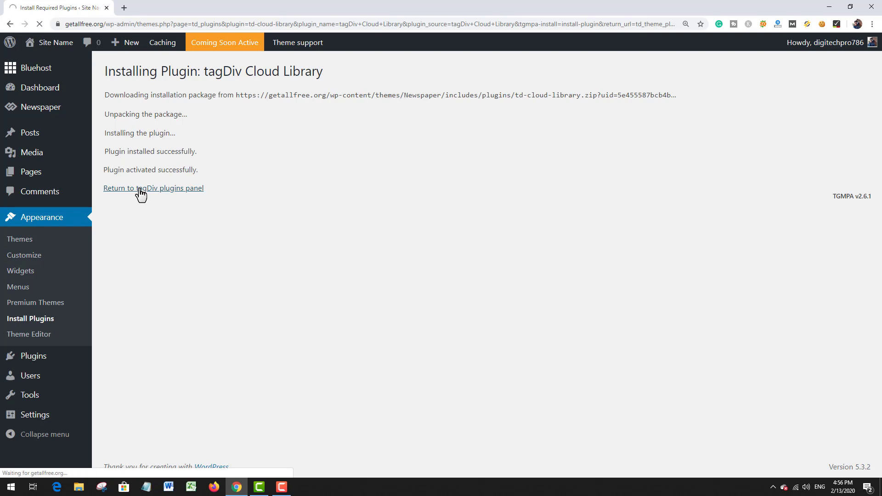
Step: Install the optional Official AMP for WP, tagDiv Mobile Theme and tagDiv Newsletter plugins, leaving Revolution Slider and WPBakery Page Builder uninstalled
{"action": "scroll", "coordinate": [456, 252], "scroll_direction": "down", "scroll_amount": 5}
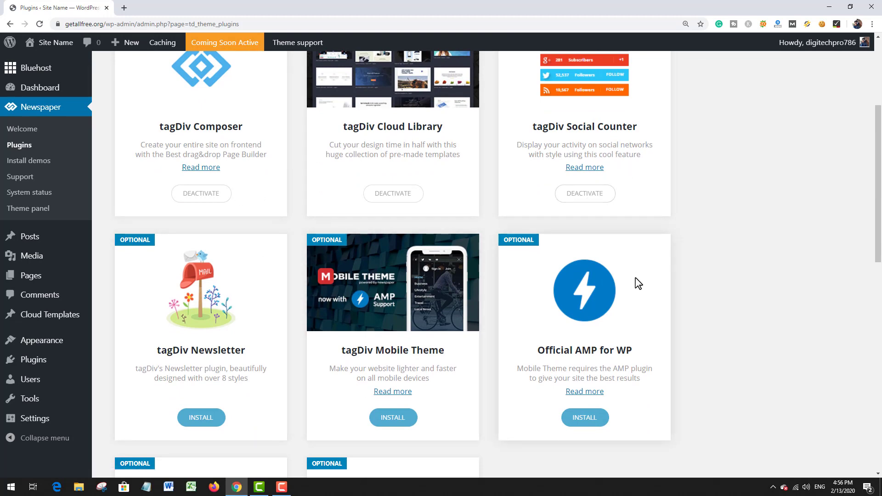
{"action": "scroll", "coordinate": [552, 274], "scroll_direction": "down", "scroll_amount": 5}
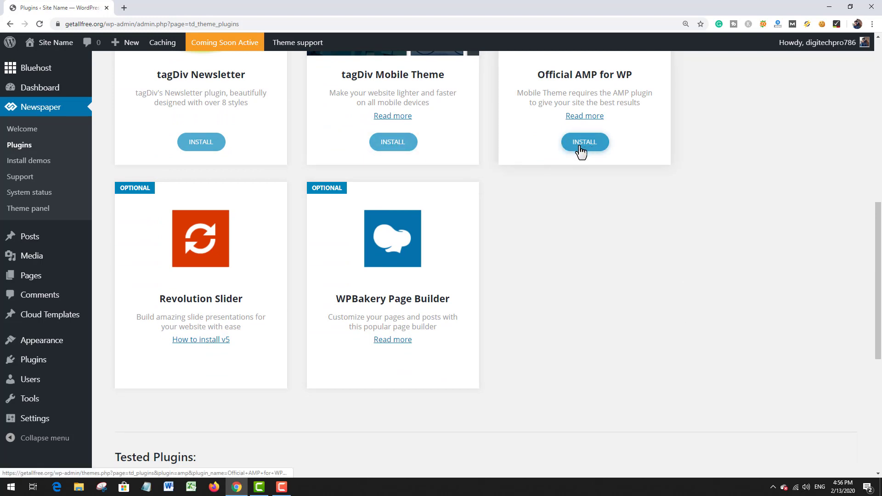
{"action": "left_click", "coordinate": [581, 142]}
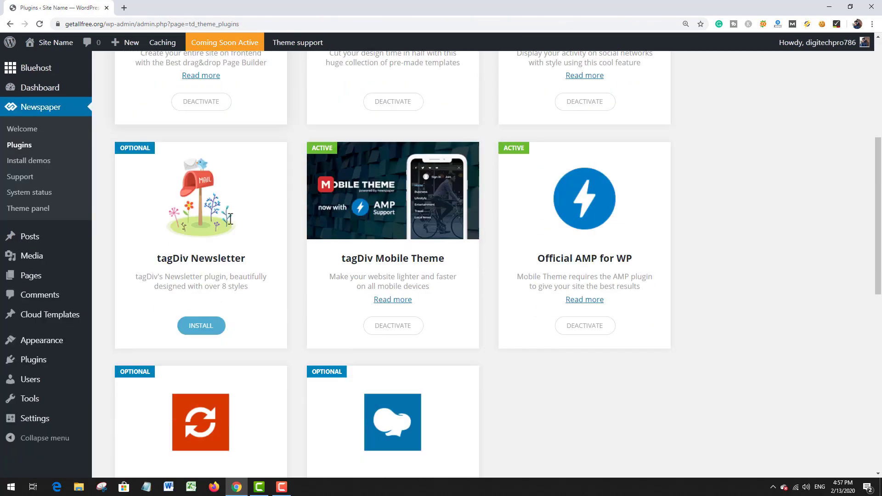
{"action": "scroll", "coordinate": [230, 219], "scroll_direction": "down", "scroll_amount": 2}
{"action": "left_click", "coordinate": [200, 233]}
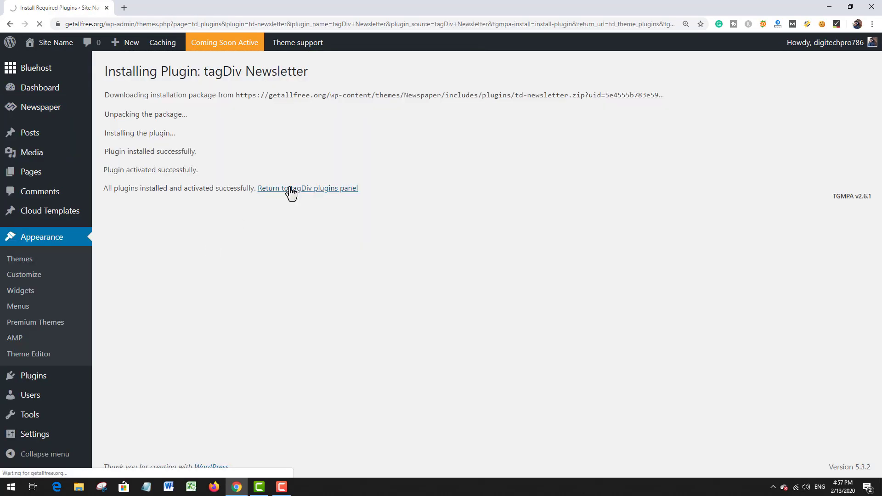
{"action": "left_click", "coordinate": [289, 192]}
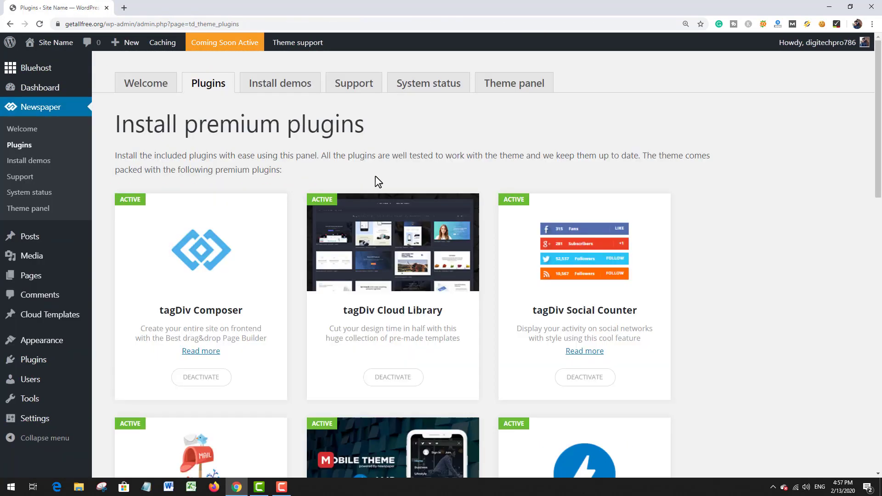
{"action": "scroll", "coordinate": [378, 182], "scroll_direction": "down", "scroll_amount": 5}
{"action": "scroll", "coordinate": [386, 174], "scroll_direction": "down", "scroll_amount": 4}
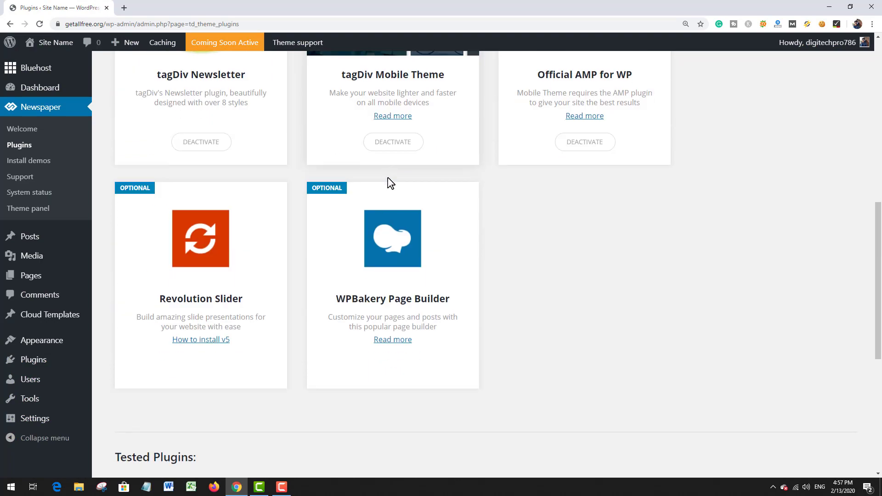
{"action": "scroll", "coordinate": [388, 183], "scroll_direction": "up", "scroll_amount": 10}
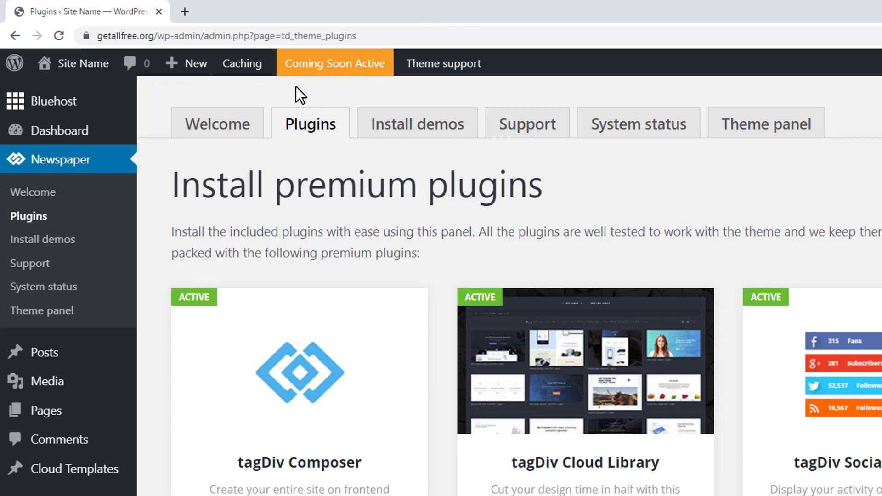
Step: Take the website out of coming soon mode by launching it to the public from the Bluehost home page
{"action": "left_click", "coordinate": [328, 72]}
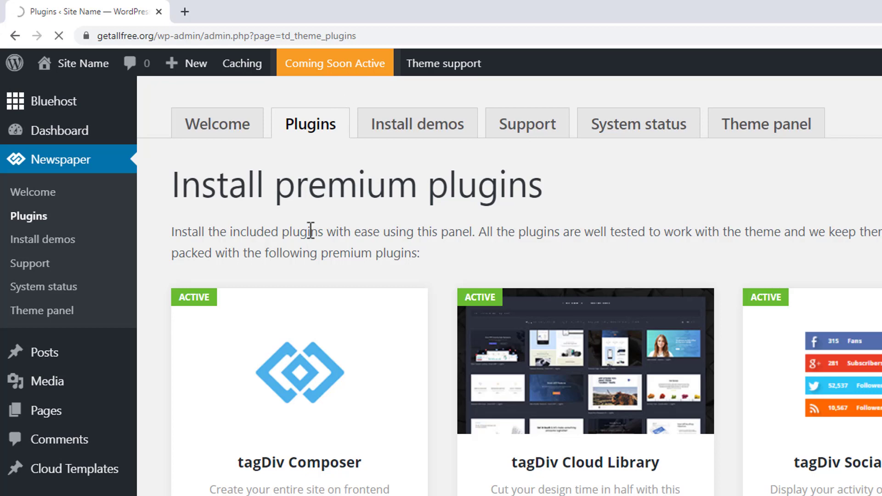
{"action": "scroll", "coordinate": [366, 232], "scroll_direction": "down", "scroll_amount": 1}
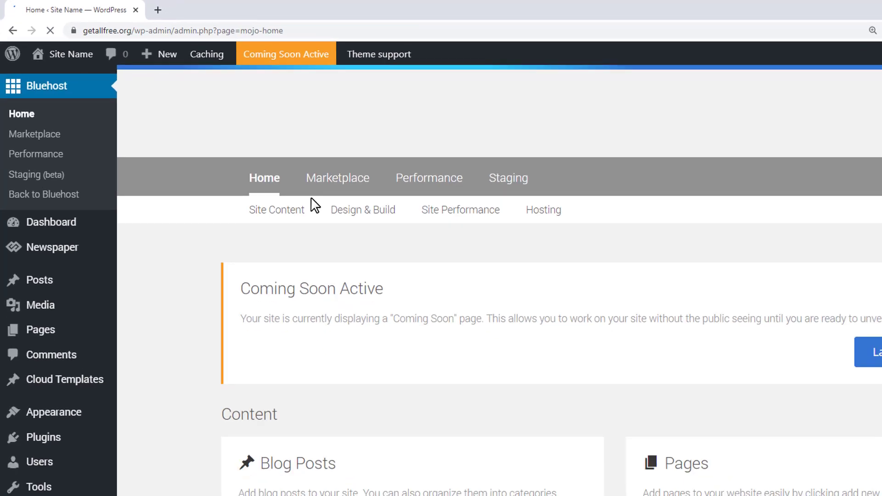
{"action": "scroll", "coordinate": [378, 244], "scroll_direction": "down", "scroll_amount": 3}
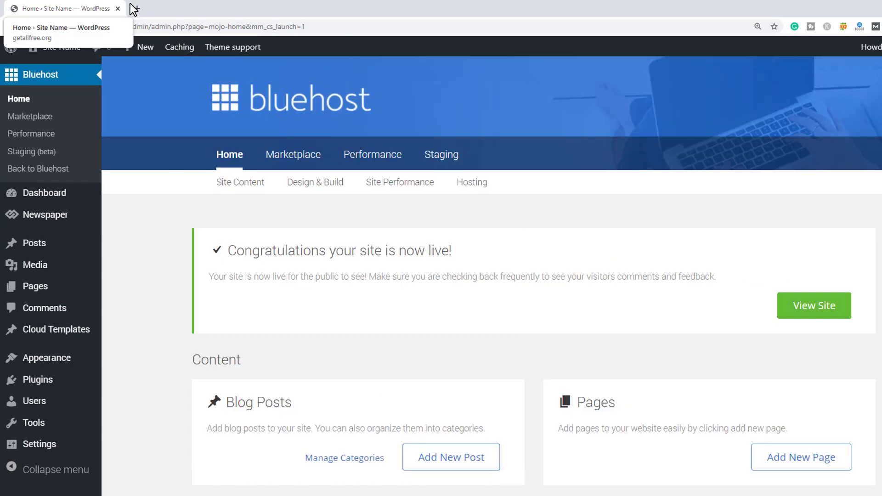
{"action": "scroll", "coordinate": [351, 169], "scroll_direction": "down", "scroll_amount": 2}
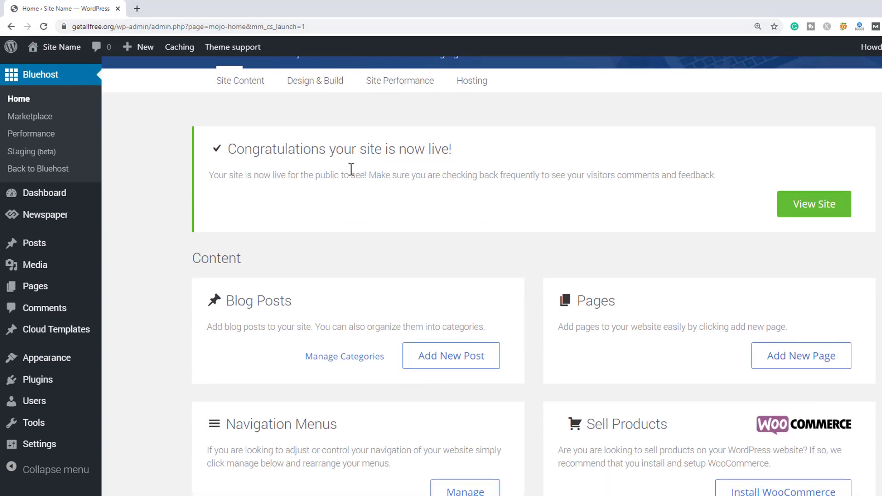
Step: View the launched site, examine its homepage from the header to the footer widgets, and close it again
{"action": "left_click", "coordinate": [821, 205]}
{"action": "left_click", "coordinate": [165, 7]}
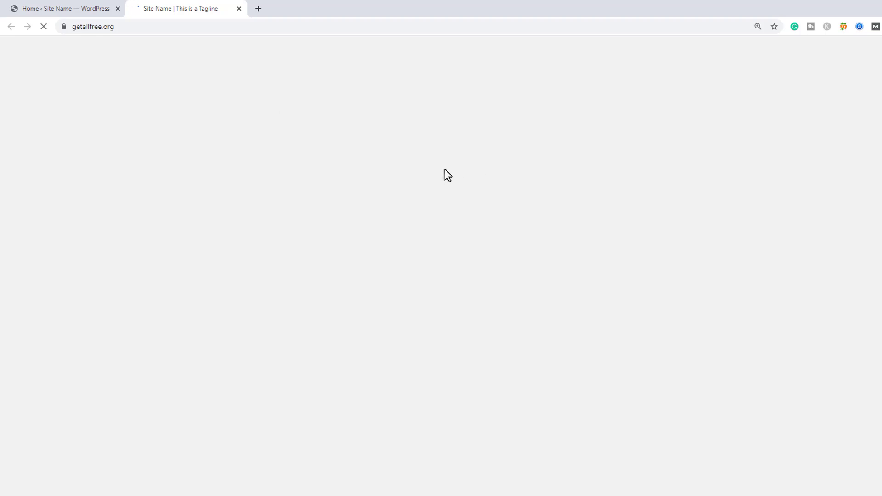
{"action": "scroll", "coordinate": [444, 174], "scroll_direction": "down", "scroll_amount": 3}
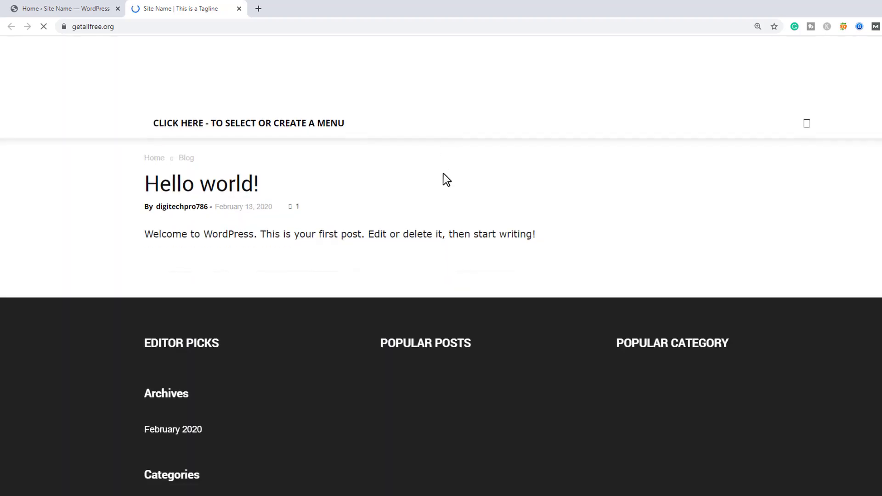
{"action": "scroll", "coordinate": [447, 225], "scroll_direction": "up", "scroll_amount": 3}
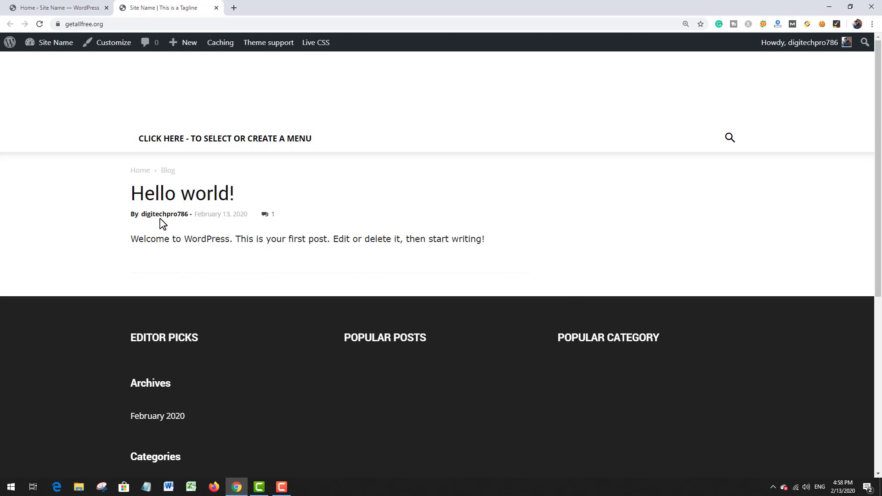
{"action": "scroll", "coordinate": [166, 235], "scroll_direction": "down", "scroll_amount": 6}
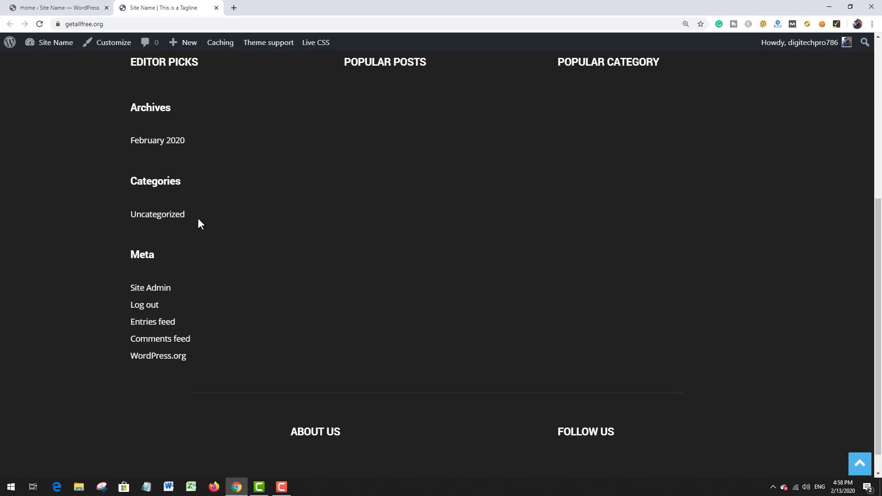
{"action": "scroll", "coordinate": [198, 224], "scroll_direction": "up", "scroll_amount": 3}
{"action": "scroll", "coordinate": [197, 218], "scroll_direction": "up", "scroll_amount": 3}
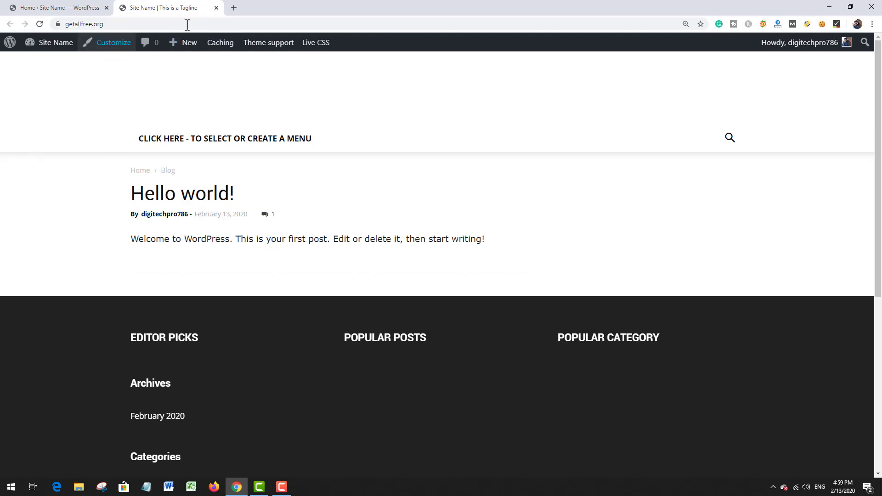
{"action": "left_click", "coordinate": [215, 8]}
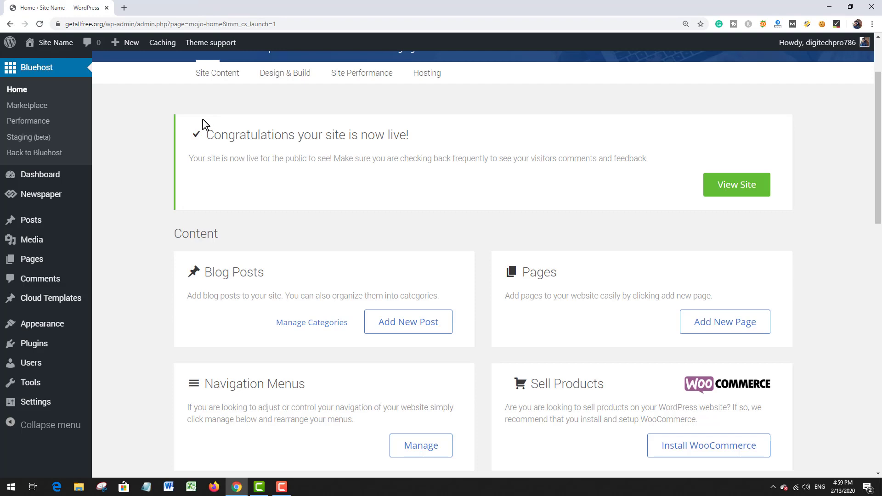
Step: Open the Newspaper theme's demos page and look through the available demo designs and their install options
{"action": "scroll", "coordinate": [124, 171], "scroll_direction": "up", "scroll_amount": 2}
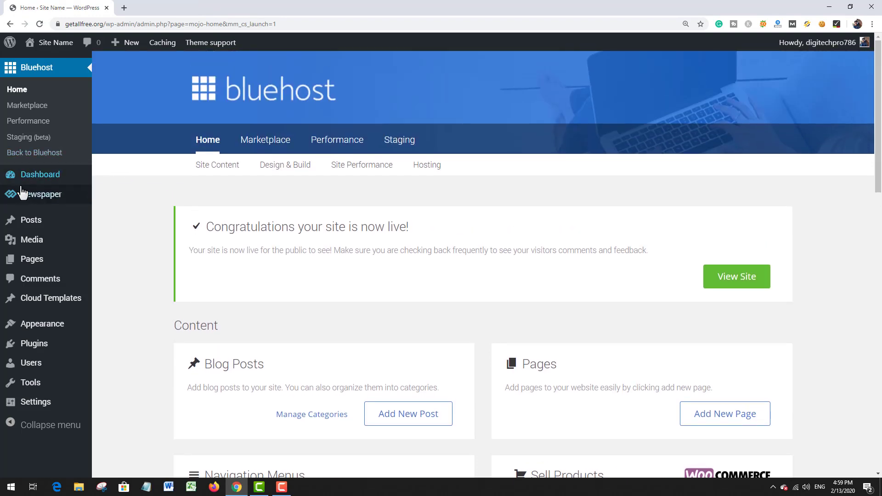
{"action": "mouse_move", "coordinate": [23, 194]}
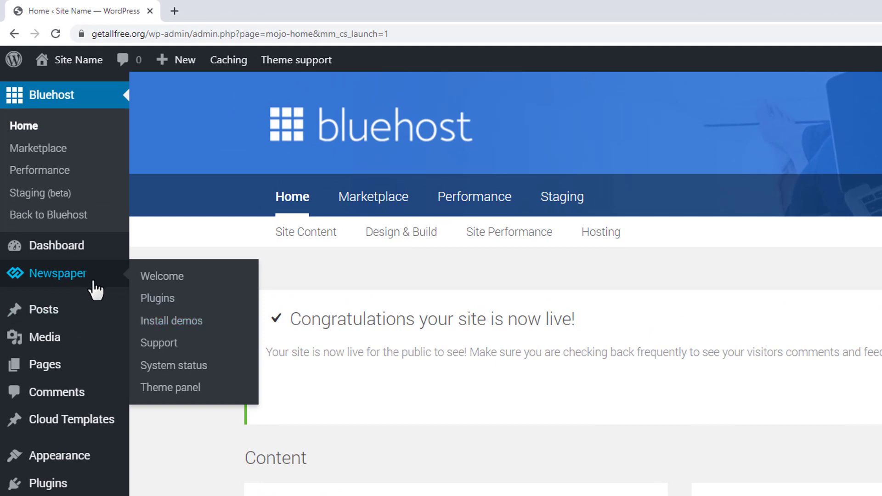
{"action": "left_click", "coordinate": [216, 329]}
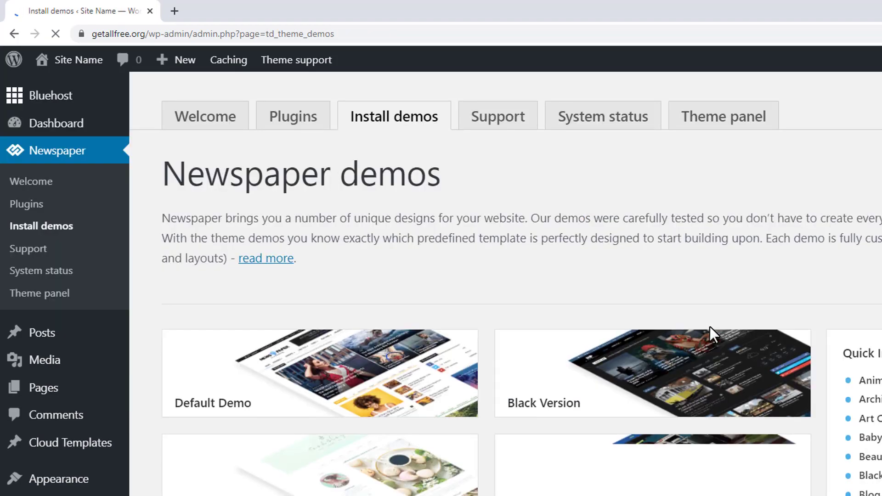
{"action": "scroll", "coordinate": [710, 331], "scroll_direction": "down", "scroll_amount": 3}
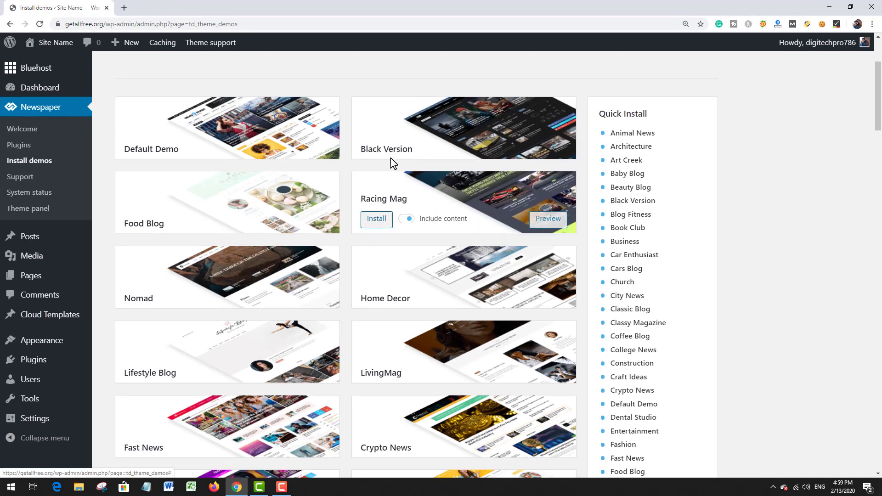
{"action": "mouse_move", "coordinate": [394, 292]}
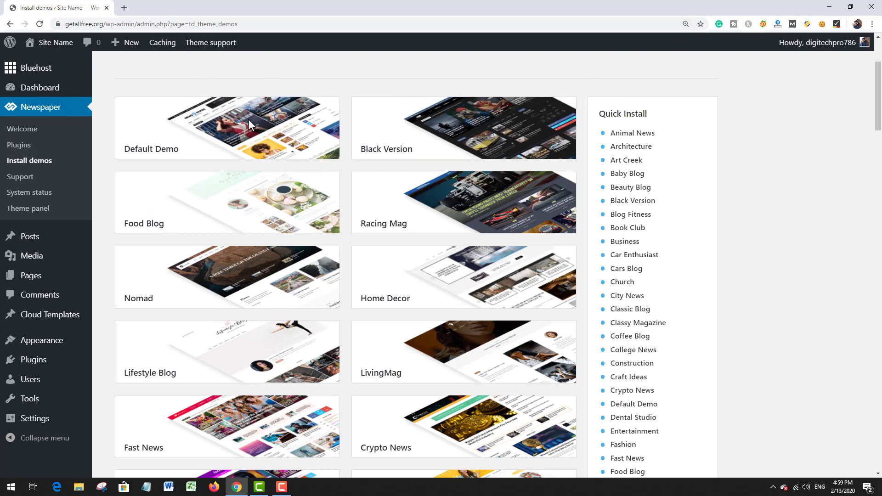
{"action": "mouse_move", "coordinate": [250, 112]}
{"action": "scroll", "coordinate": [558, 307], "scroll_direction": "down", "scroll_amount": 3}
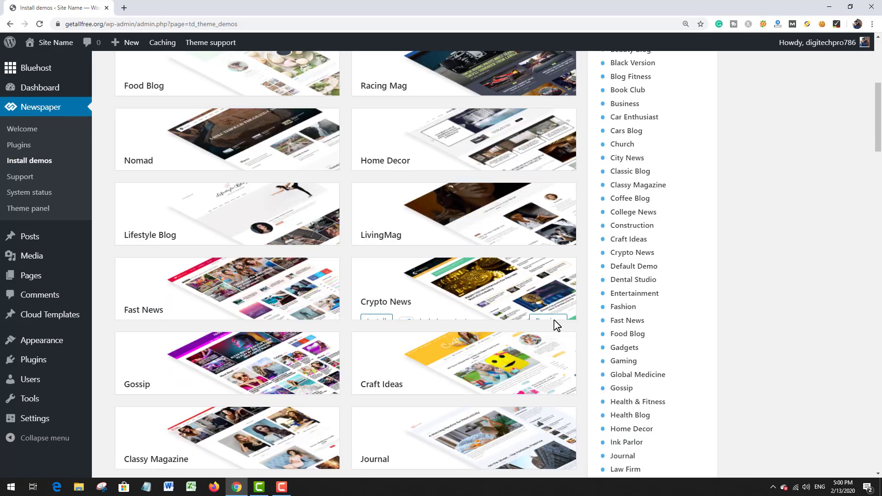
{"action": "mouse_move", "coordinate": [158, 202]}
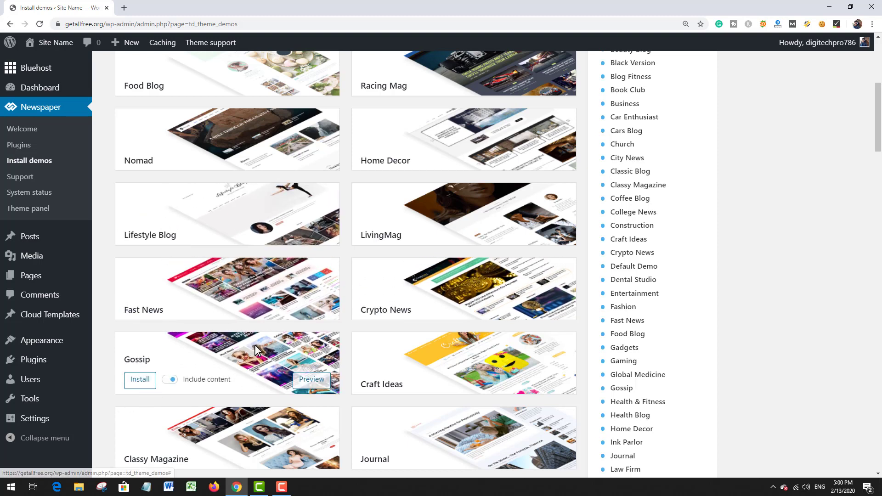
{"action": "mouse_move", "coordinate": [378, 362]}
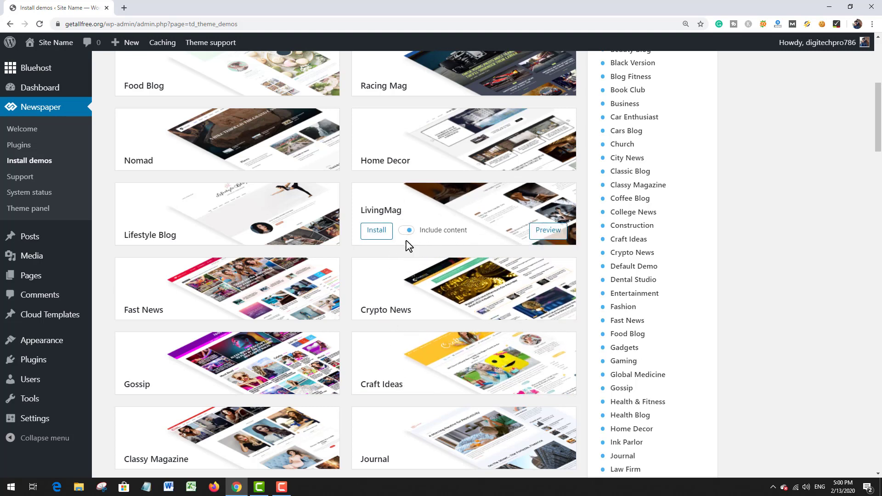
Step: Install the full Default Demo of the Newspaper theme with its content included
{"action": "scroll", "coordinate": [408, 246], "scroll_direction": "up", "scroll_amount": 6}
{"action": "mouse_move", "coordinate": [202, 277]}
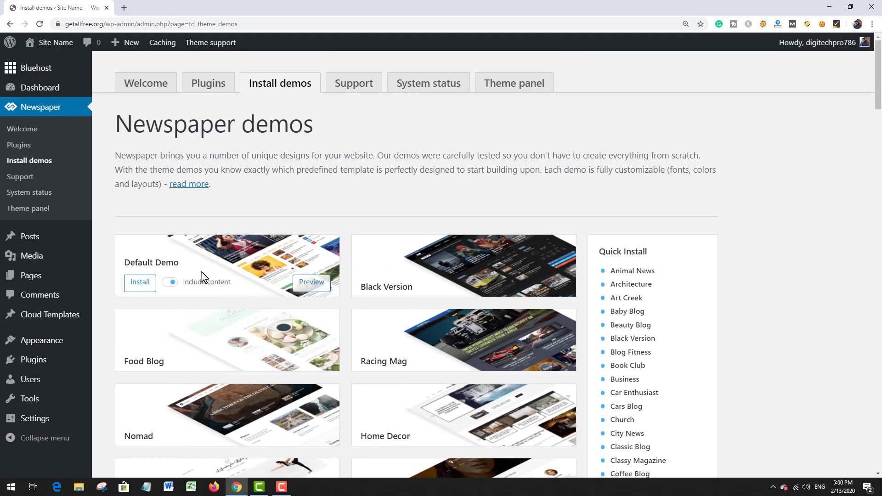
{"action": "left_click", "coordinate": [146, 283]}
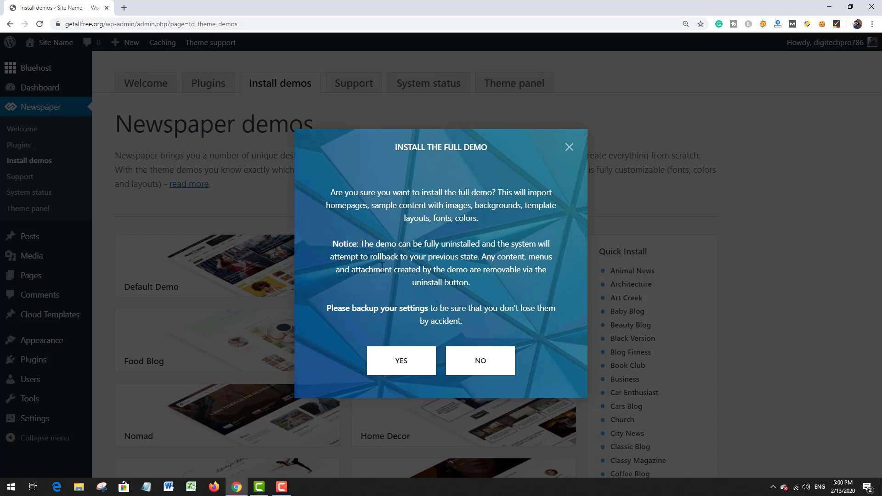
{"action": "left_click", "coordinate": [401, 361]}
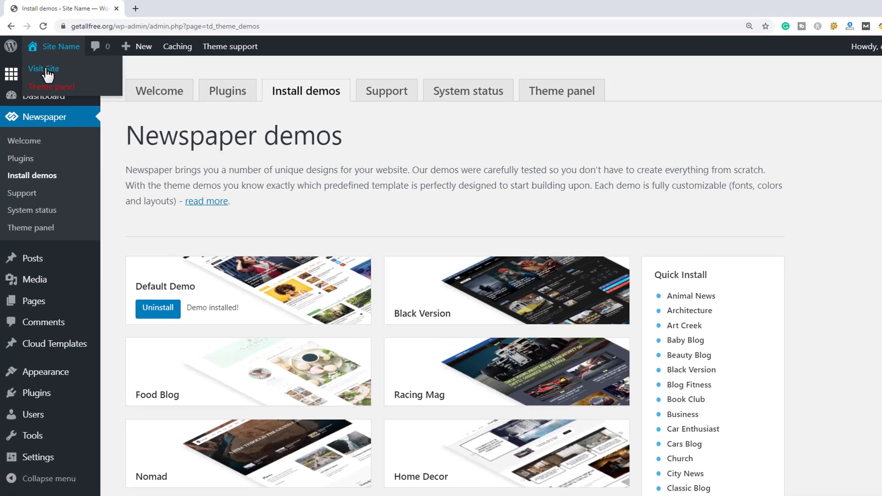
Step: Visit the site in a new browser tab and examine the homepage's header, news sections and sidebar blocks
{"action": "right_click", "coordinate": [41, 63]}
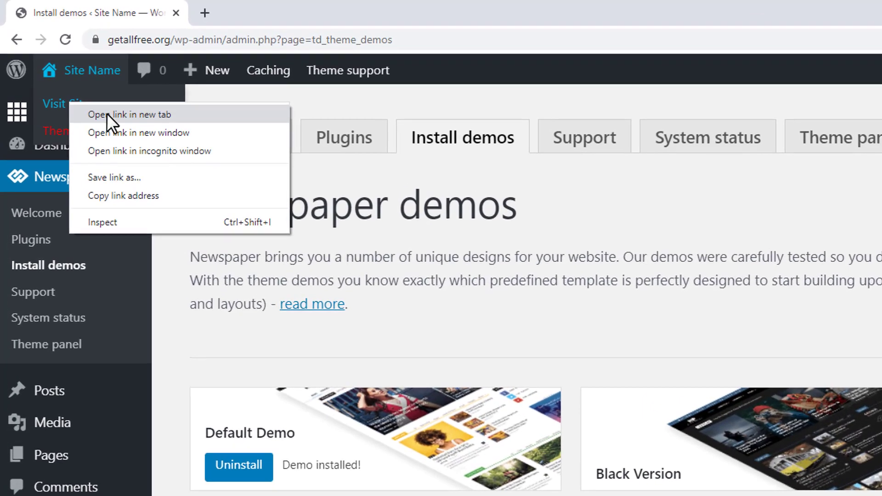
{"action": "left_click", "coordinate": [108, 114]}
{"action": "left_click", "coordinate": [211, 10]}
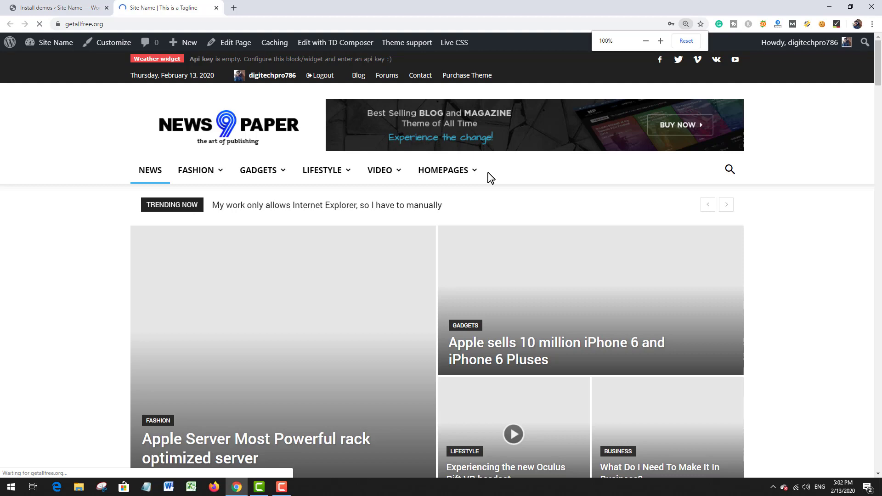
{"action": "key", "text": "ctrl+minus"}
{"action": "key", "text": "ctrl+minus"}
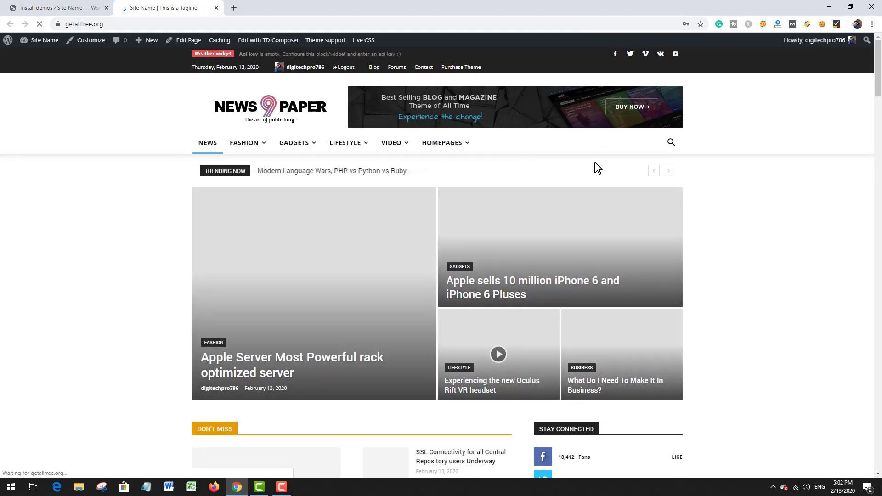
{"action": "scroll", "coordinate": [597, 167], "scroll_direction": "down", "scroll_amount": 7}
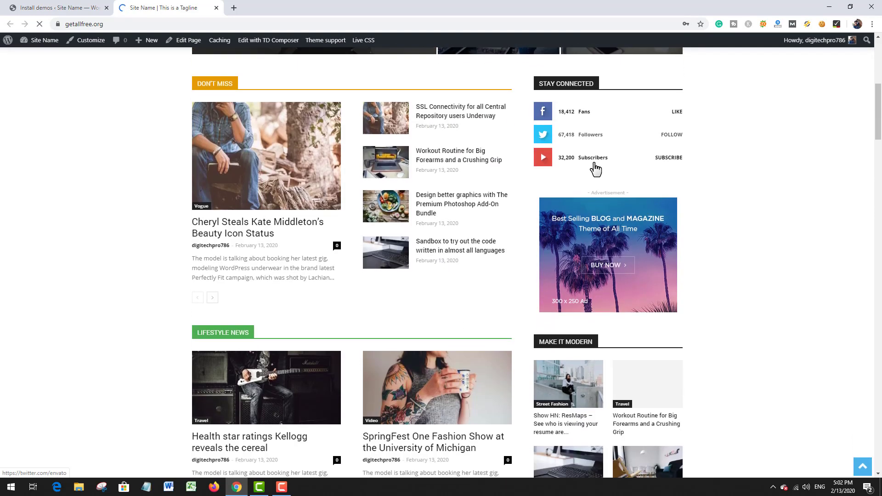
{"action": "scroll", "coordinate": [596, 170], "scroll_direction": "down", "scroll_amount": 7}
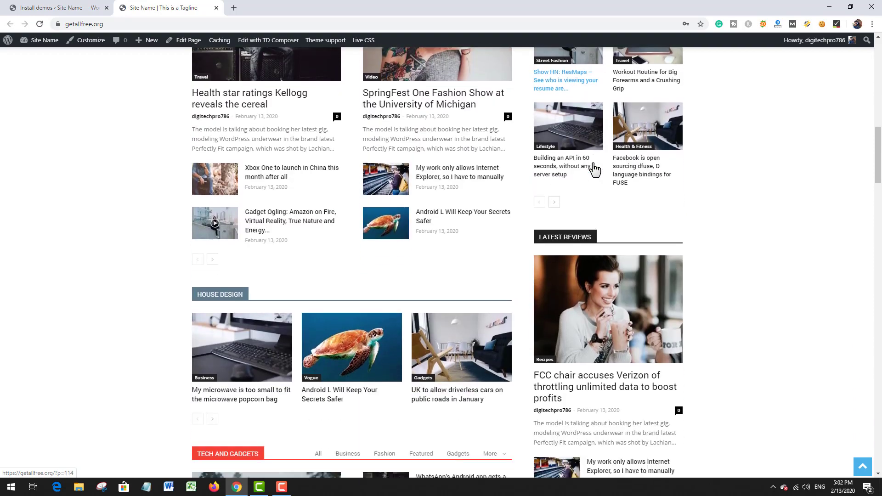
{"action": "scroll", "coordinate": [594, 169], "scroll_direction": "down", "scroll_amount": 7}
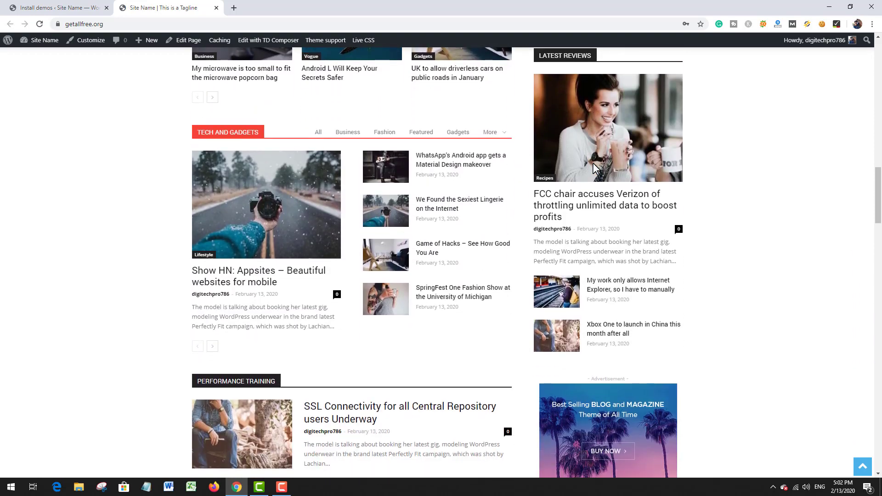
{"action": "scroll", "coordinate": [594, 163], "scroll_direction": "down", "scroll_amount": 18}
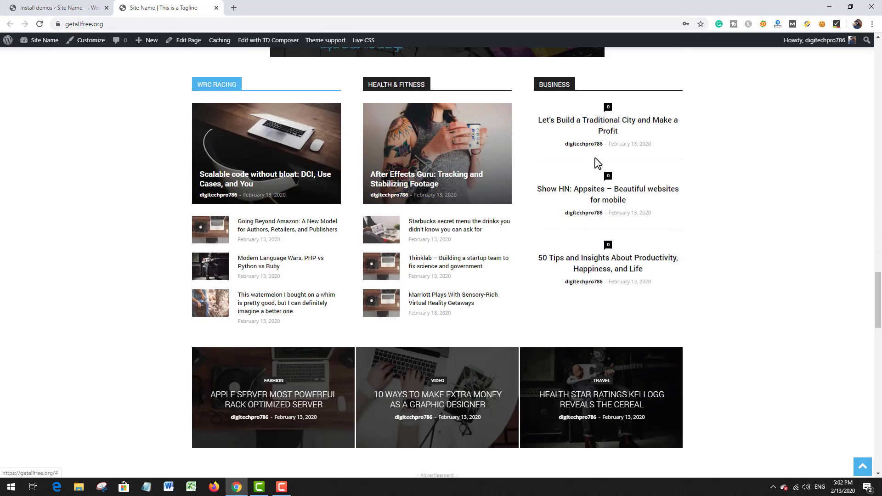
{"action": "scroll", "coordinate": [596, 163], "scroll_direction": "down", "scroll_amount": 15}
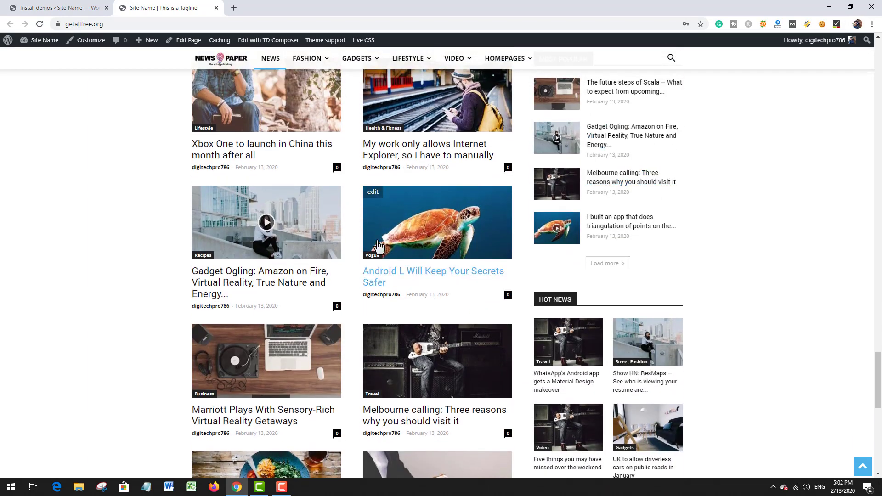
Step: Examine the rest of the homepage down to the footer's editor picks, popular categories and contact section
{"action": "scroll", "coordinate": [378, 247], "scroll_direction": "down", "scroll_amount": 10}
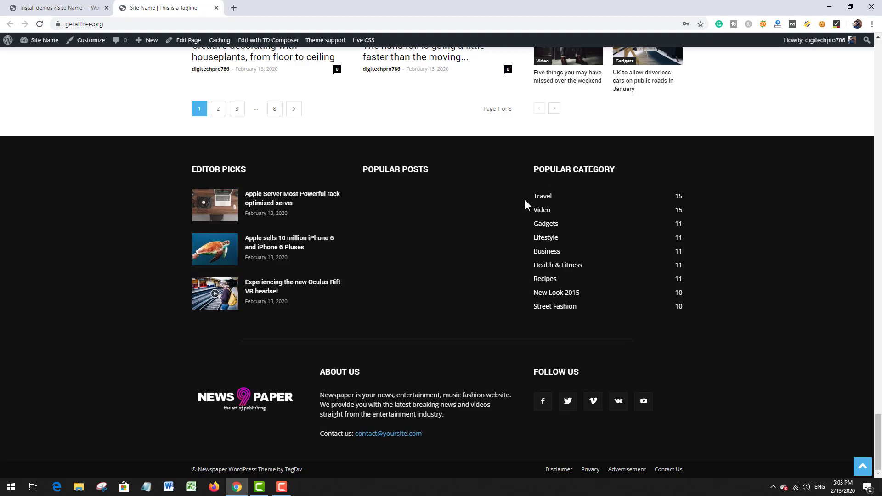
{"action": "left_click_drag", "start_coordinate": [524, 200], "coordinate": [567, 255]}
{"action": "left_click", "coordinate": [549, 281]}
{"action": "left_click", "coordinate": [502, 265]}
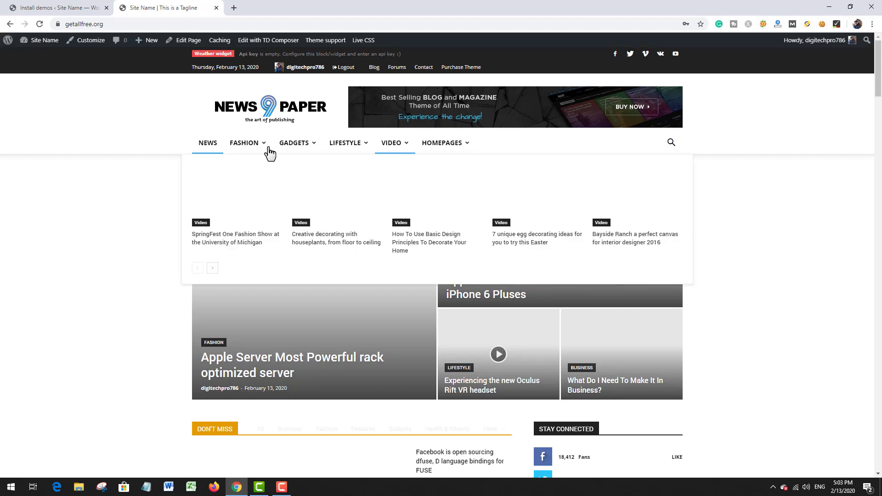
Step: Look through the homepage again from the featured posts down through the news sections and sidebar blocks
{"action": "scroll", "coordinate": [260, 302], "scroll_direction": "down", "scroll_amount": 2}
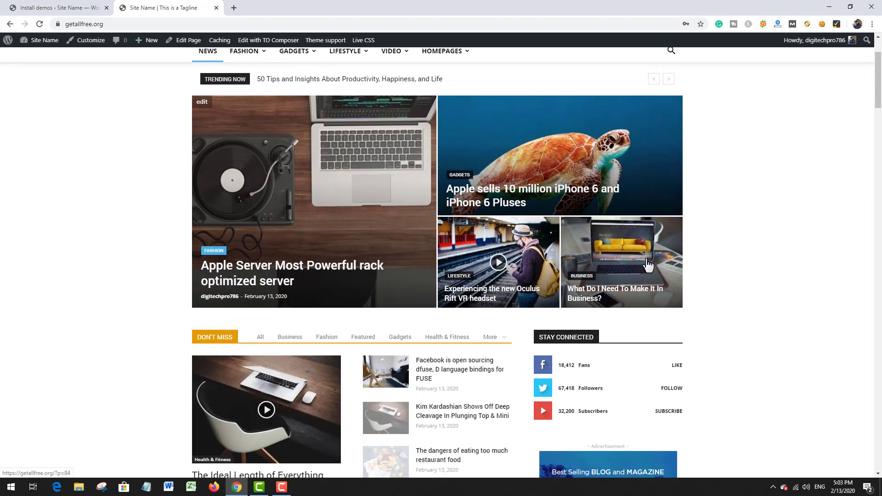
{"action": "scroll", "coordinate": [261, 302], "scroll_direction": "down", "scroll_amount": 5}
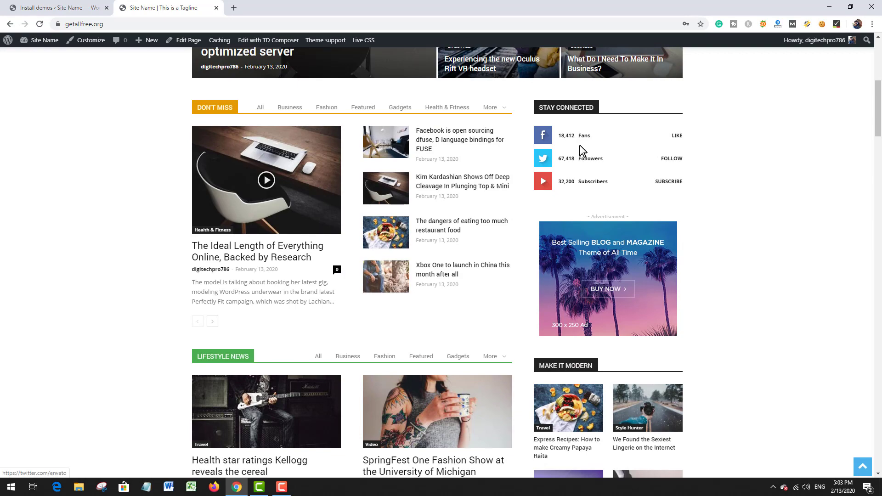
{"action": "scroll", "coordinate": [621, 276], "scroll_direction": "down", "scroll_amount": 4}
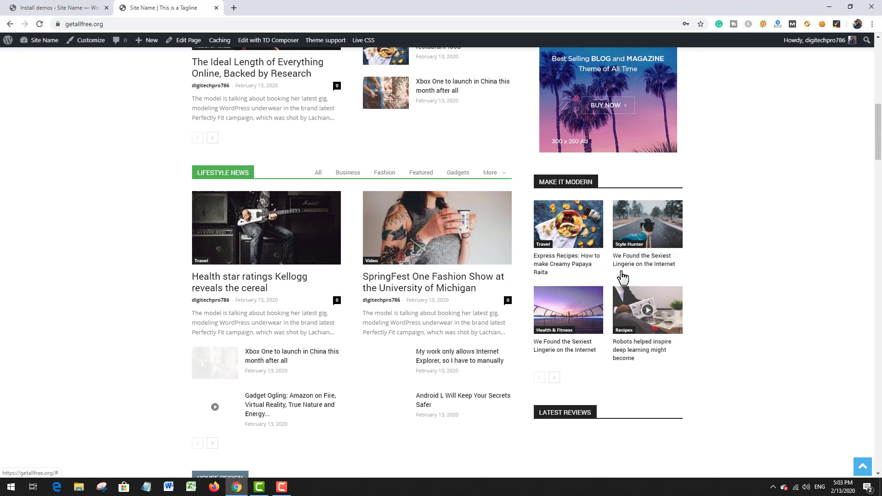
{"action": "scroll", "coordinate": [666, 254], "scroll_direction": "down", "scroll_amount": 5}
{"action": "scroll", "coordinate": [591, 189], "scroll_direction": "down", "scroll_amount": 5}
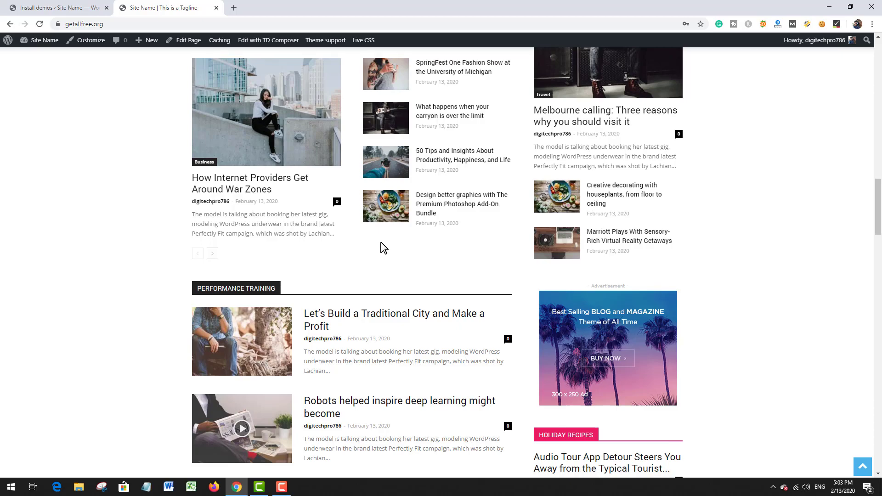
{"action": "scroll", "coordinate": [383, 249], "scroll_direction": "down", "scroll_amount": 5}
{"action": "scroll", "coordinate": [381, 249], "scroll_direction": "up", "scroll_amount": 9}
{"action": "scroll", "coordinate": [381, 249], "scroll_direction": "up", "scroll_amount": 14}
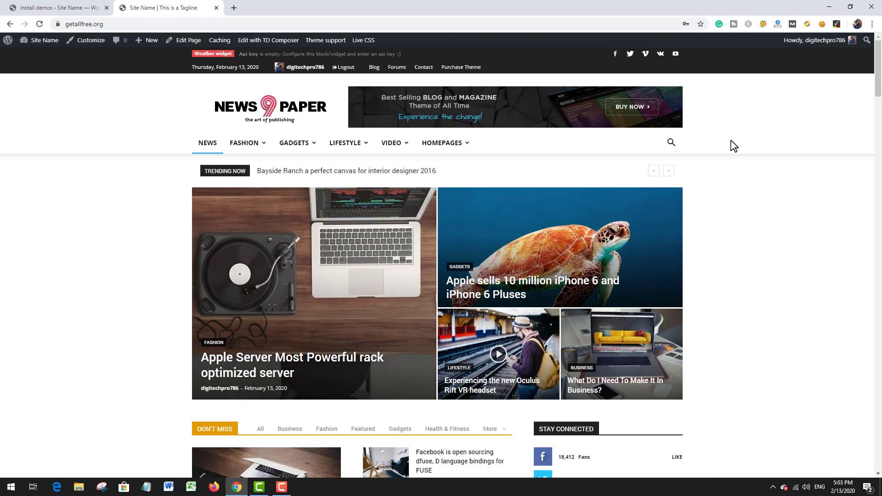
Step: Open blog.fiverr.com in a new browser tab
{"action": "left_click", "coordinate": [235, 8]}
{"action": "type", "text": "b"}
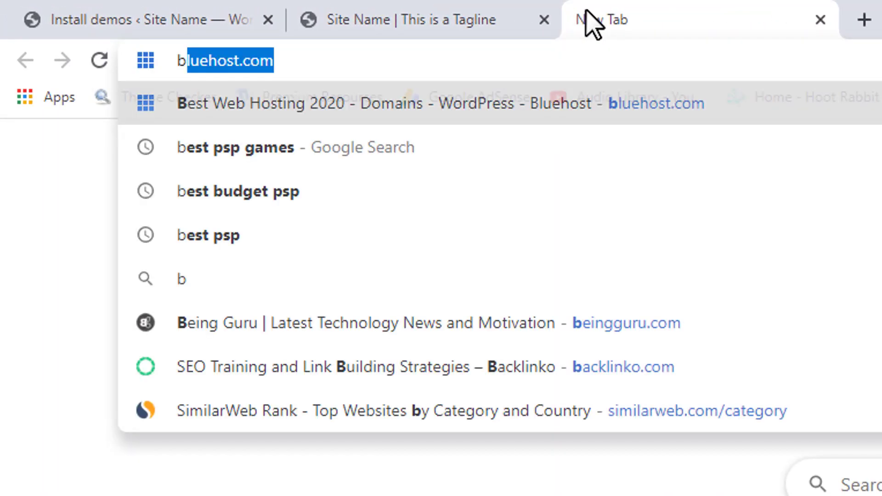
{"action": "type", "text": "log.fi"}
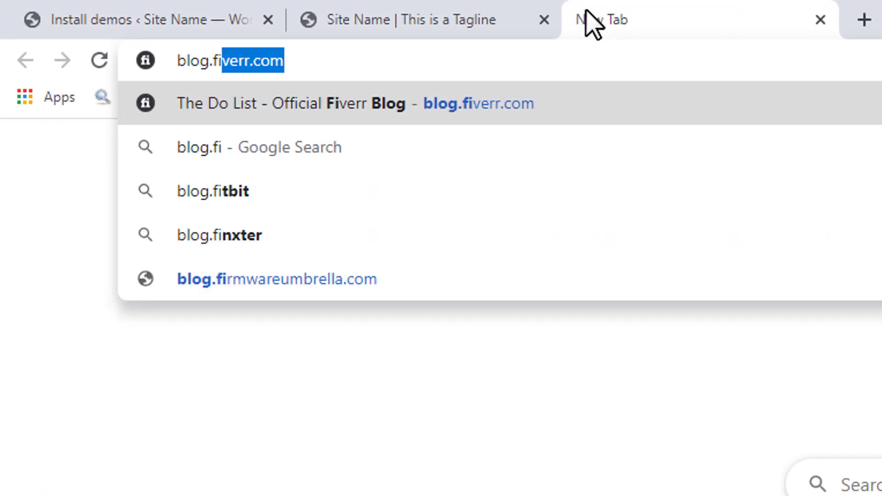
{"action": "type", "text": "ver"}
{"action": "key", "text": "Return"}
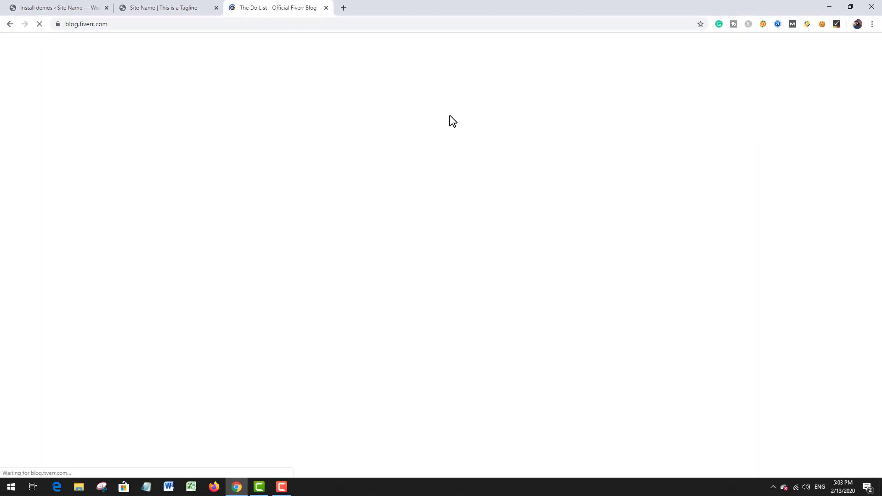
Step: Examine the Fiverr blog's layout from the featured posts to the footer as a comparison, and close its tab
{"action": "scroll", "coordinate": [725, 179], "scroll_direction": "down", "scroll_amount": 1}
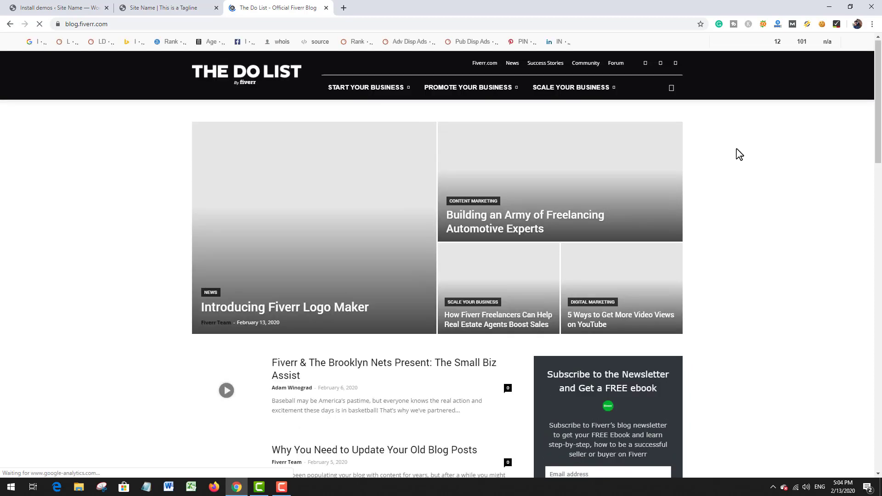
{"action": "scroll", "coordinate": [732, 172], "scroll_direction": "down", "scroll_amount": 5}
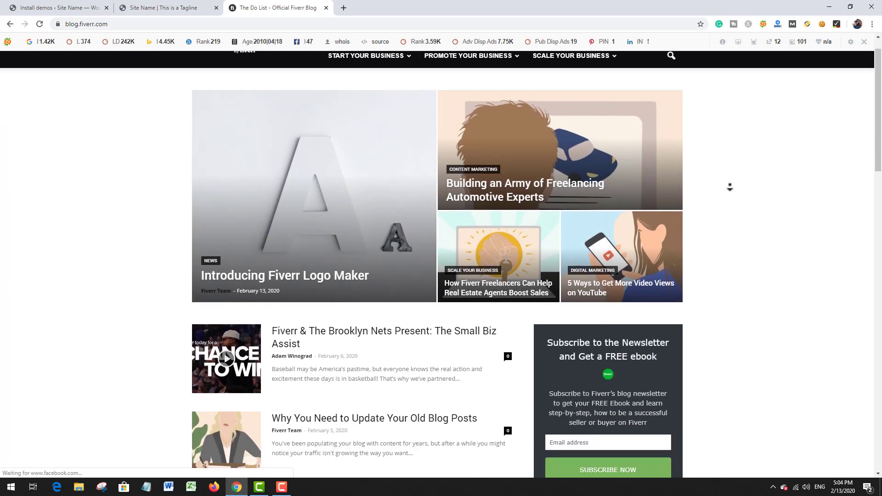
{"action": "scroll", "coordinate": [746, 171], "scroll_direction": "down", "scroll_amount": 2}
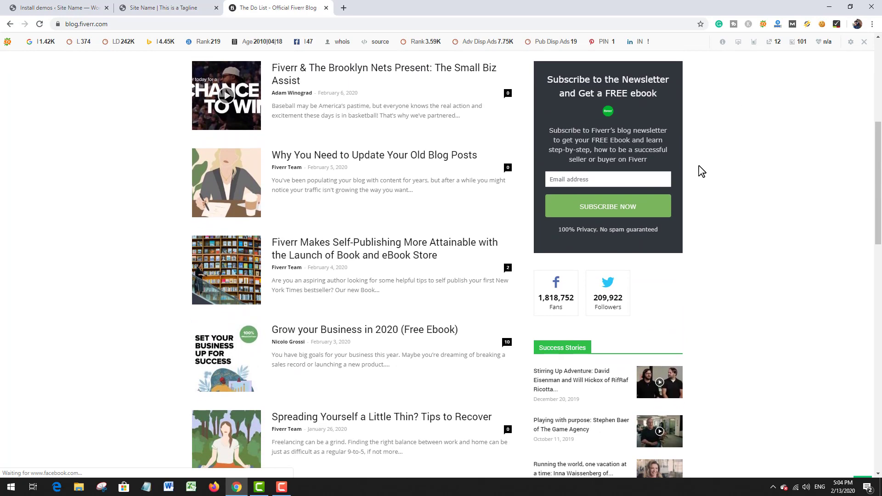
{"action": "left_click", "coordinate": [642, 179]}
{"action": "scroll", "coordinate": [705, 197], "scroll_direction": "down", "scroll_amount": 9}
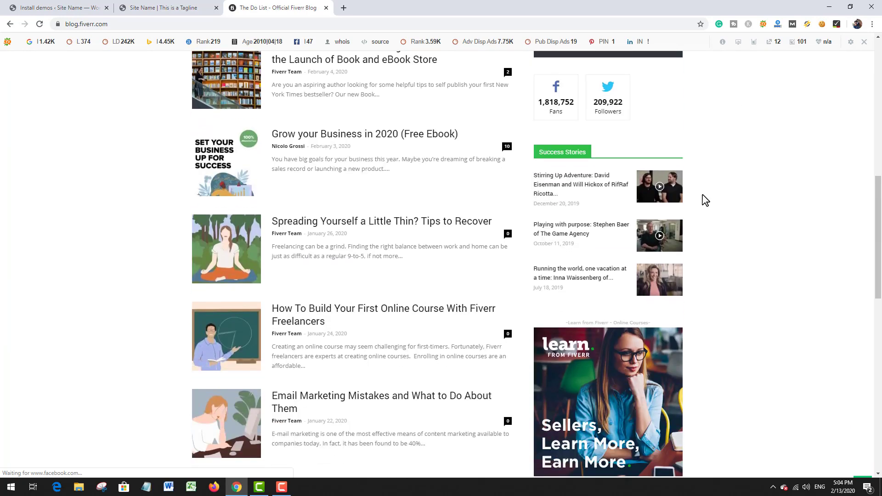
{"action": "scroll", "coordinate": [705, 243], "scroll_direction": "down", "scroll_amount": 9}
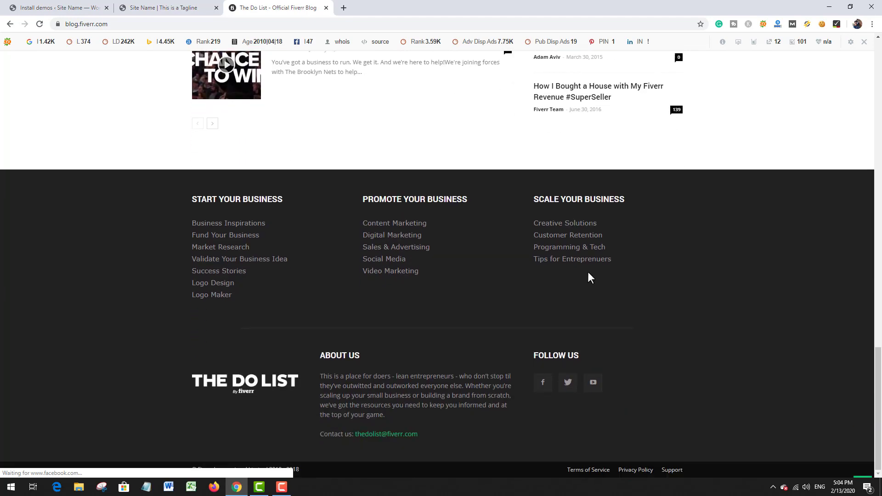
{"action": "scroll", "coordinate": [462, 321], "scroll_direction": "up", "scroll_amount": 8}
{"action": "scroll", "coordinate": [476, 319], "scroll_direction": "down", "scroll_amount": 8}
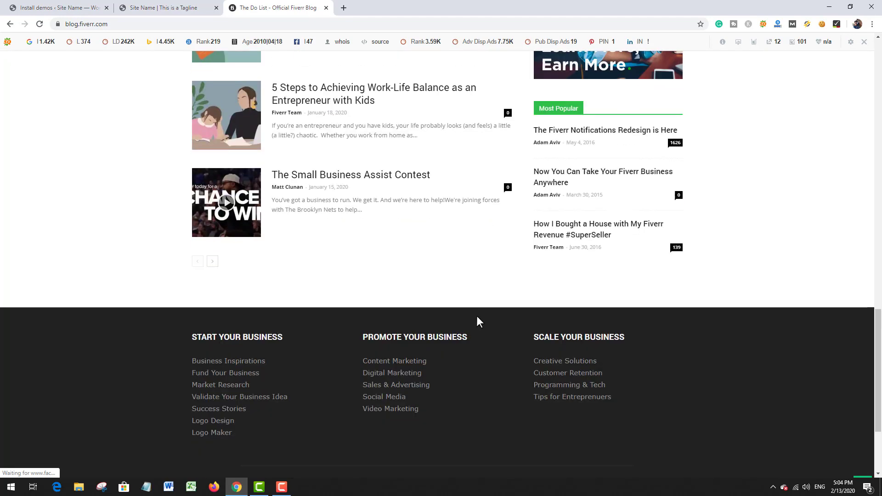
{"action": "scroll", "coordinate": [427, 258], "scroll_direction": "up", "scroll_amount": 20}
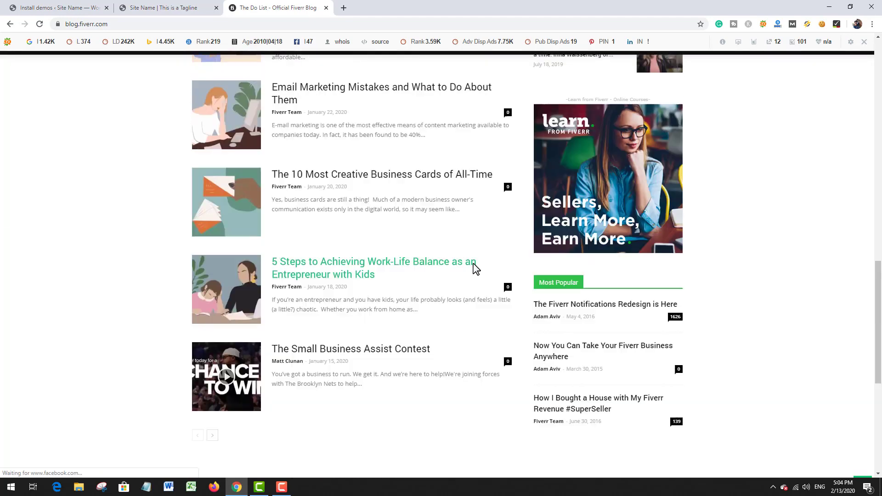
{"action": "scroll", "coordinate": [496, 283], "scroll_direction": "up", "scroll_amount": 2}
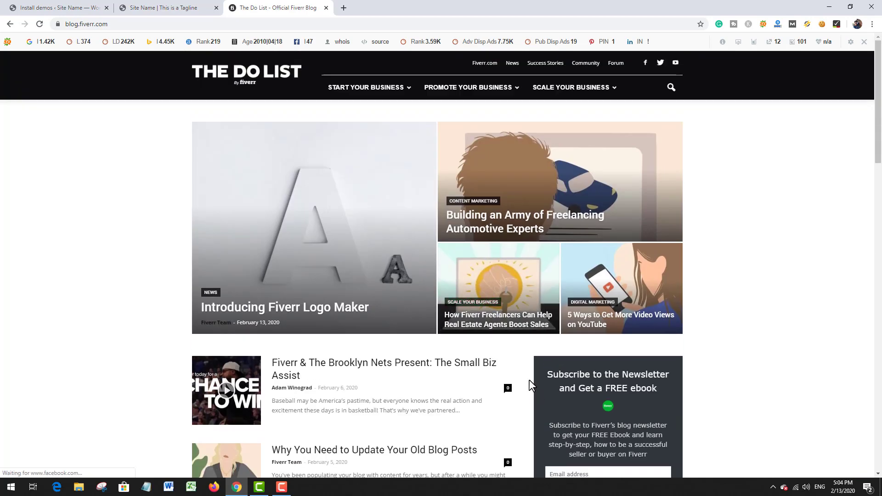
{"action": "left_click", "coordinate": [326, 8]}
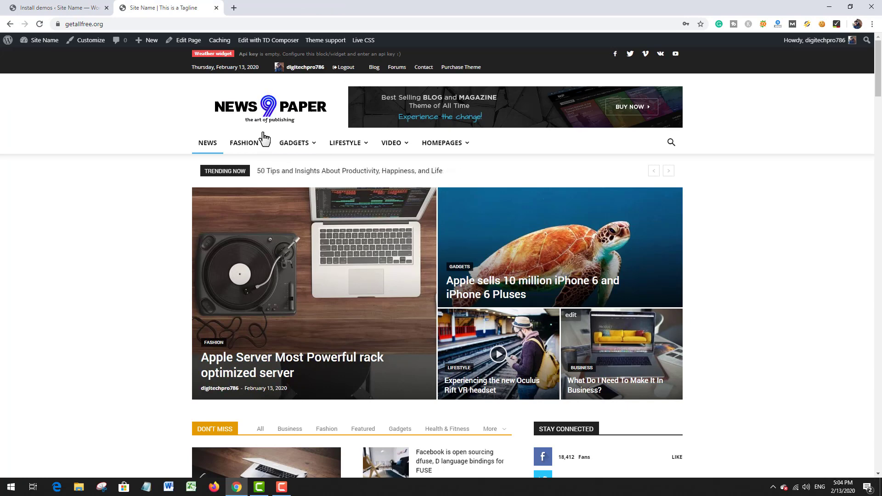
Step: Examine the homepage's header navigation, including the Fashion category's drop-down, and the top posts
{"action": "mouse_move", "coordinate": [248, 146]}
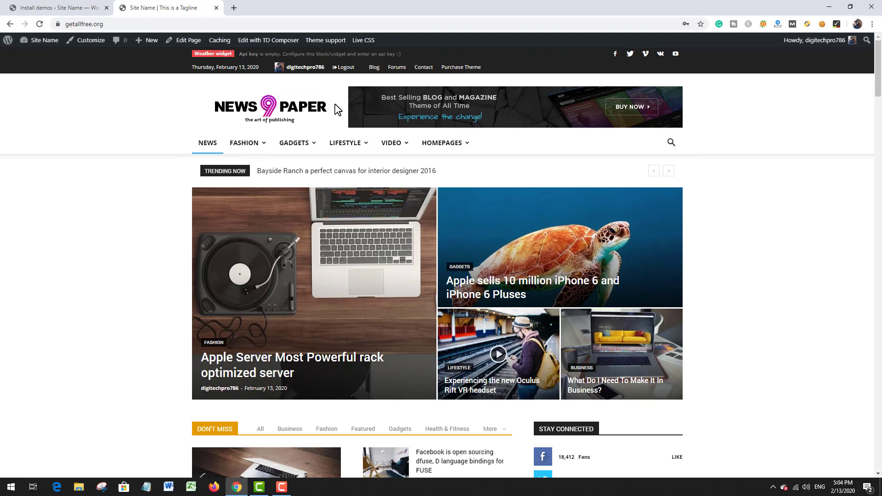
{"action": "mouse_move", "coordinate": [280, 149]}
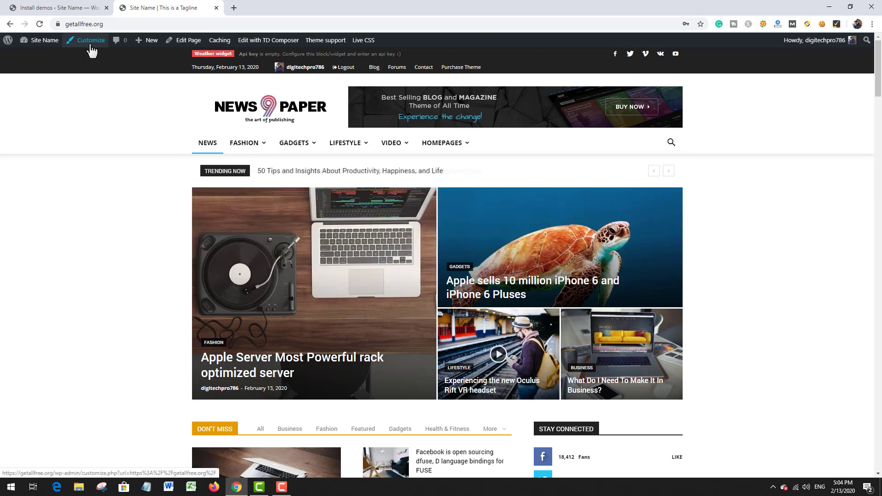
{"action": "scroll", "coordinate": [282, 164], "scroll_direction": "down", "scroll_amount": 4}
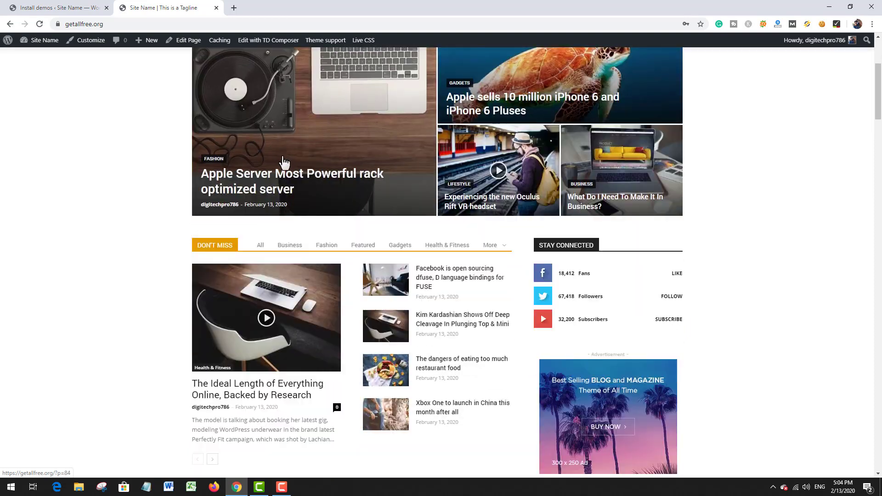
{"action": "scroll", "coordinate": [574, 161], "scroll_direction": "up", "scroll_amount": 4}
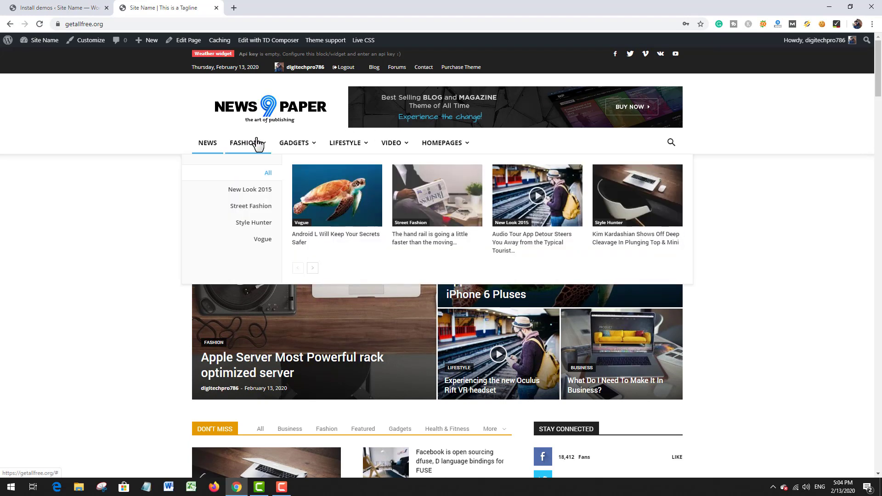
{"action": "mouse_move", "coordinate": [369, 154]}
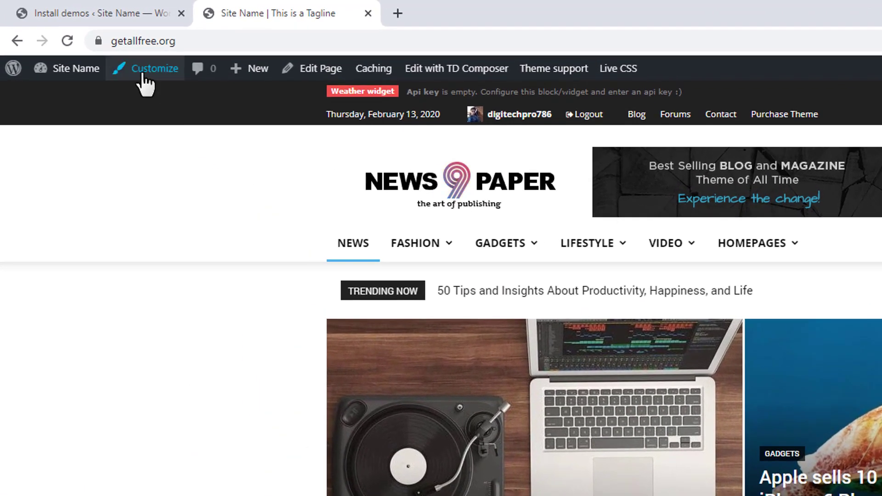
Step: Open the site customizer's menu settings and delete the td-demo-top-menu
{"action": "left_click", "coordinate": [86, 46]}
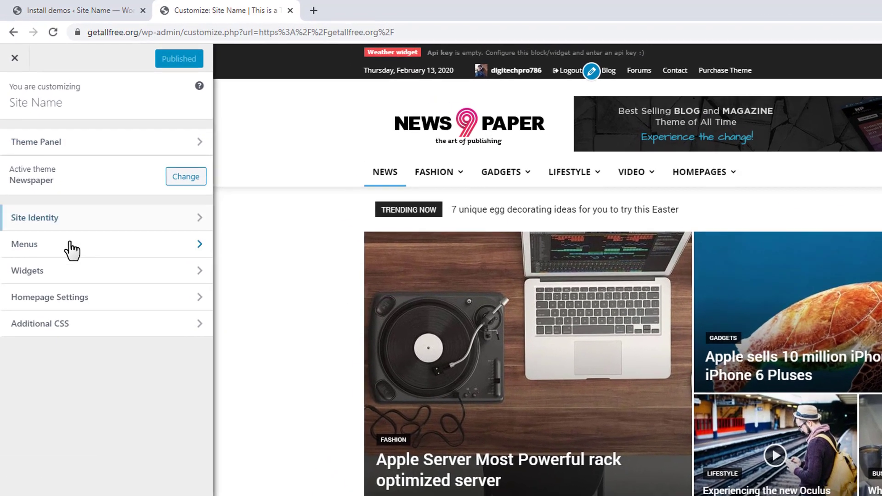
{"action": "left_click", "coordinate": [48, 256]}
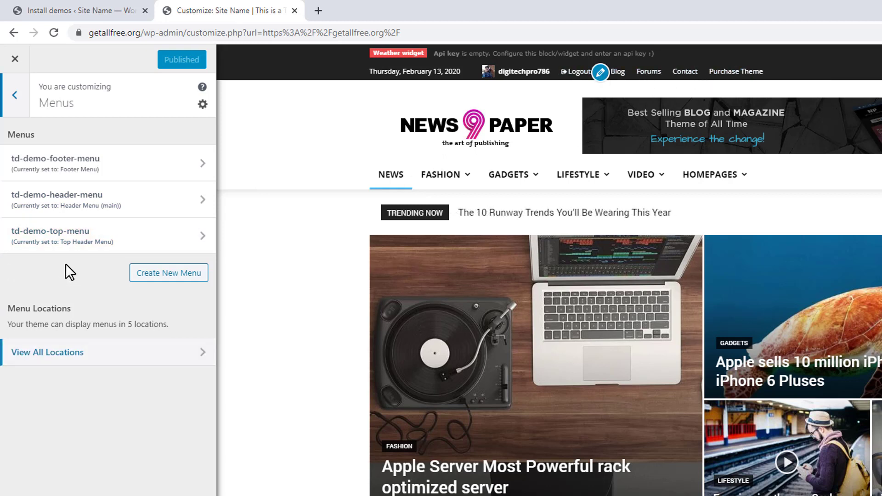
{"action": "left_click", "coordinate": [149, 238]}
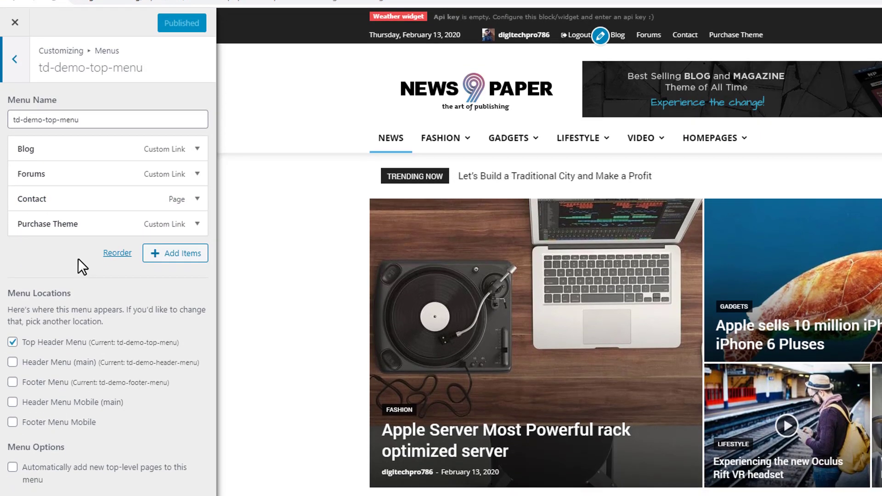
{"action": "left_click", "coordinate": [32, 428]}
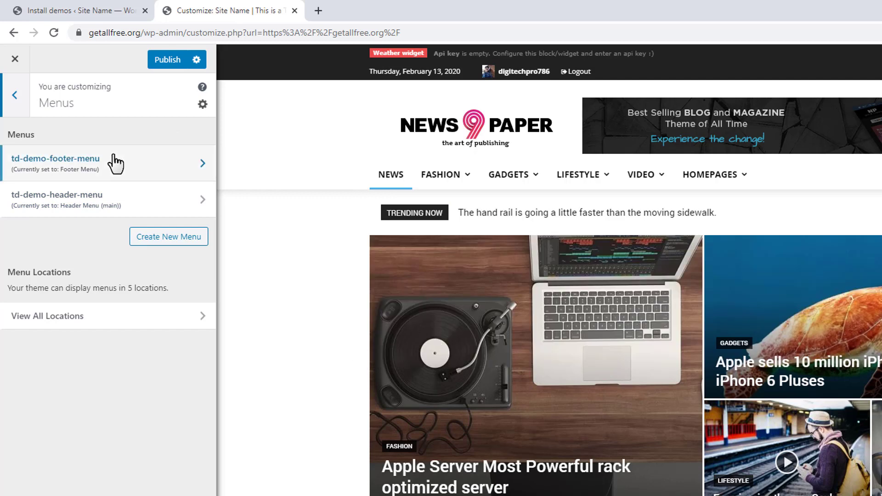
Step: Review the items of the td-demo-header-menu and delete that menu
{"action": "scroll", "coordinate": [457, 374], "scroll_direction": "down", "scroll_amount": 5}
{"action": "scroll", "coordinate": [309, 297], "scroll_direction": "up", "scroll_amount": 5}
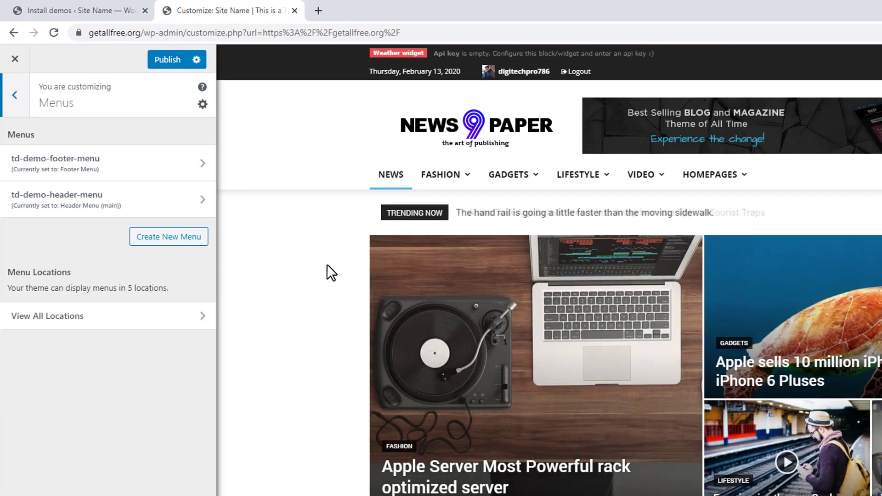
{"action": "left_click", "coordinate": [67, 204]}
{"action": "scroll", "coordinate": [92, 211], "scroll_direction": "down", "scroll_amount": 4}
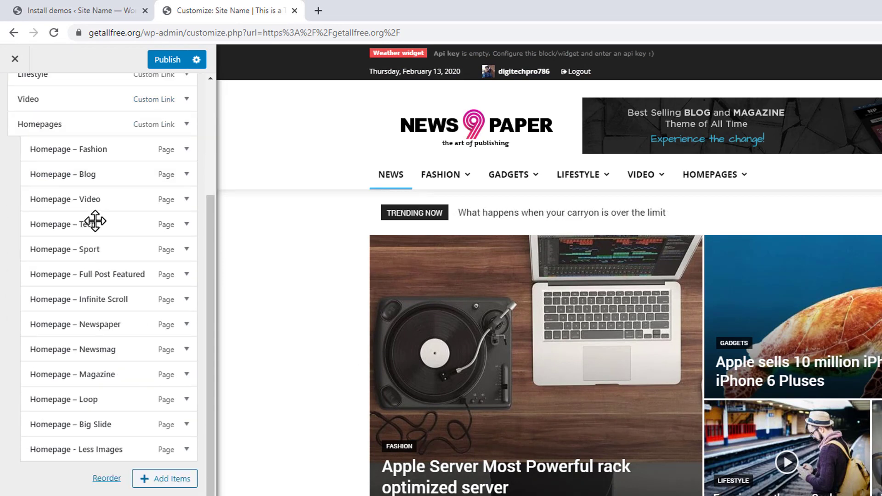
{"action": "scroll", "coordinate": [96, 221], "scroll_direction": "down", "scroll_amount": 3}
{"action": "scroll", "coordinate": [95, 221], "scroll_direction": "up", "scroll_amount": 7}
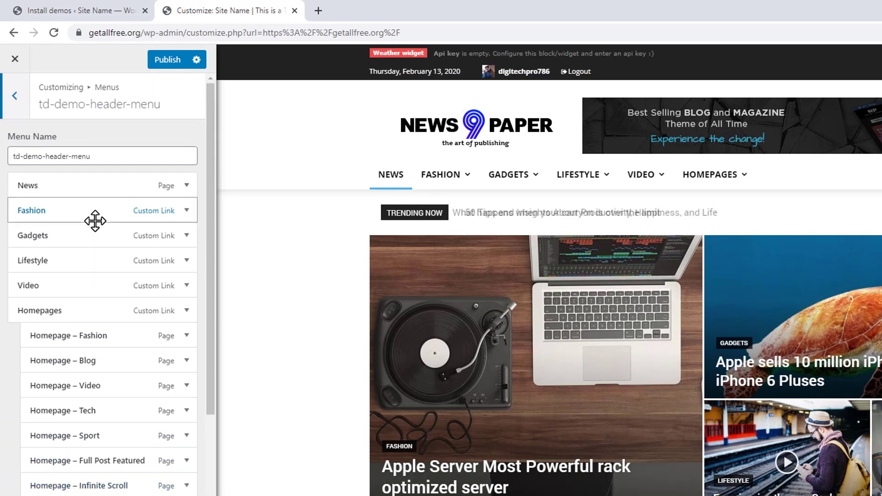
{"action": "scroll", "coordinate": [95, 221], "scroll_direction": "down", "scroll_amount": 7}
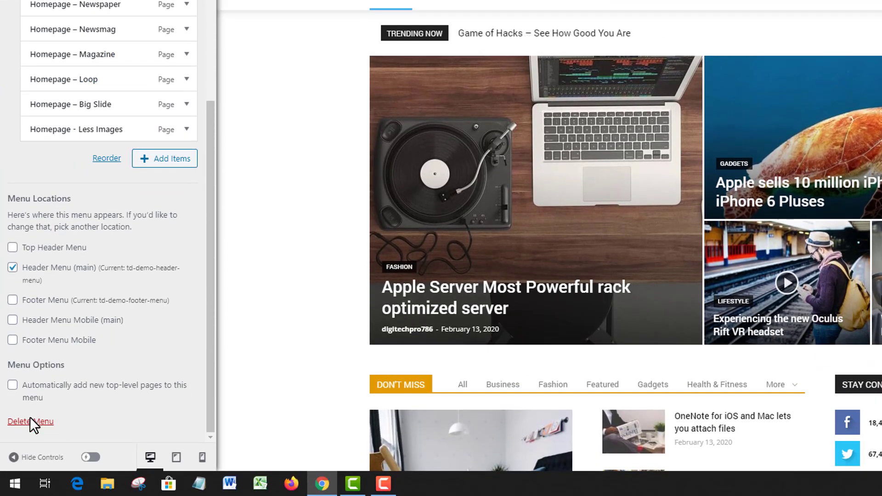
{"action": "left_click", "coordinate": [29, 417]}
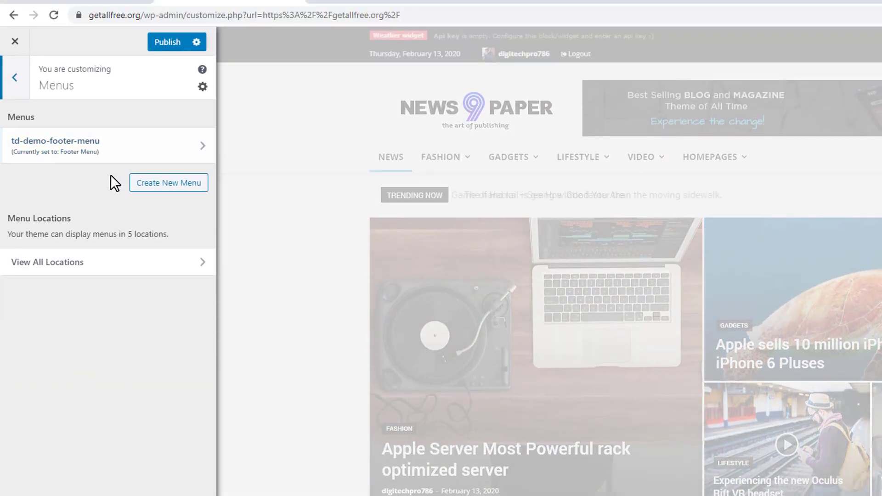
Step: Create a new menu named "header menu" and assign it to the Header Menu (main) location
{"action": "left_click", "coordinate": [144, 184]}
{"action": "left_click", "coordinate": [82, 138]}
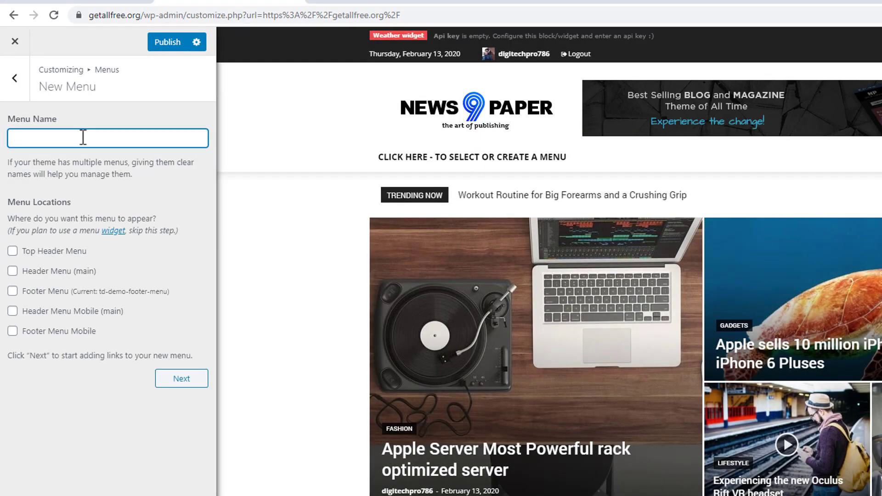
{"action": "type", "text": "hwe"}
{"action": "key", "text": "BackSpace"}
{"action": "key", "text": "BackSpace"}
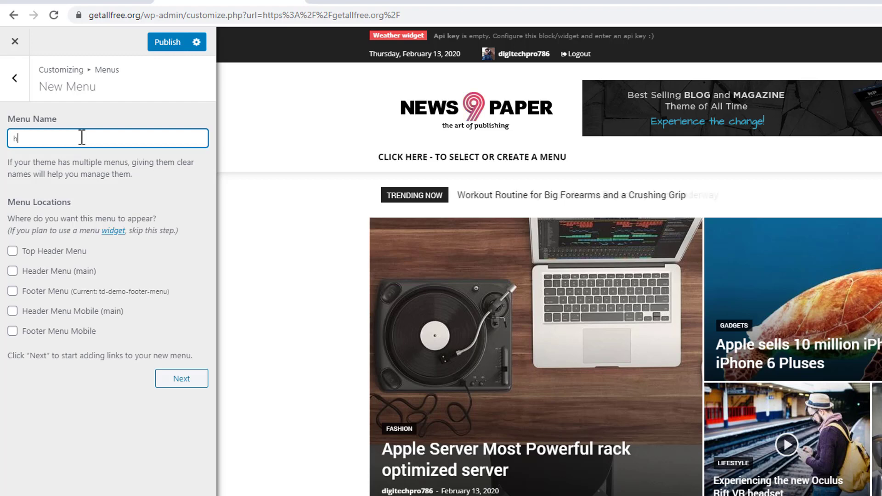
{"action": "type", "text": "eader "}
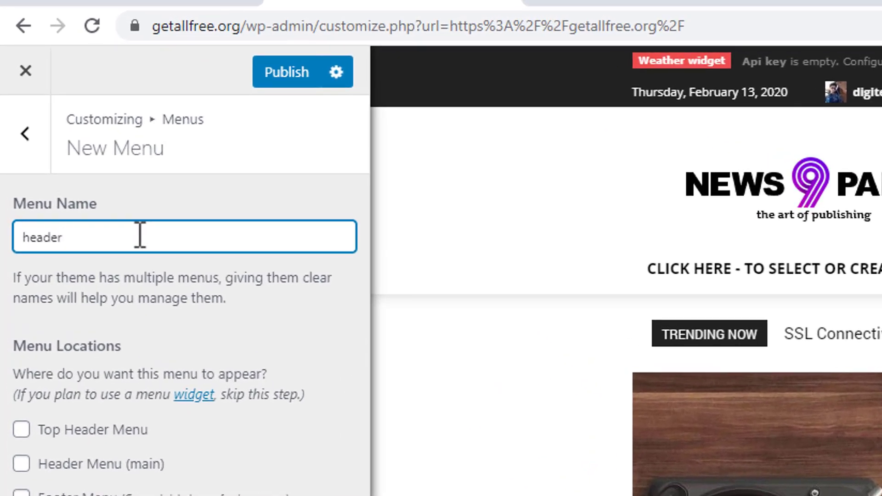
{"action": "type", "text": "menu"}
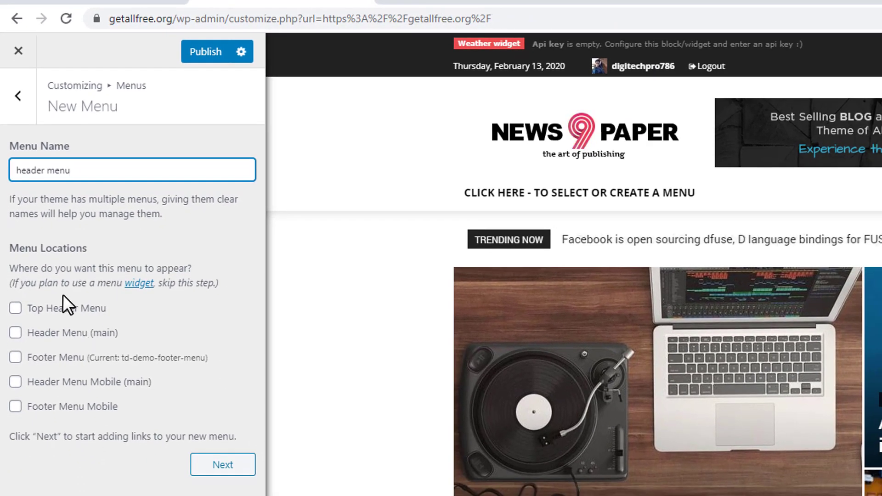
{"action": "left_click", "coordinate": [78, 341]}
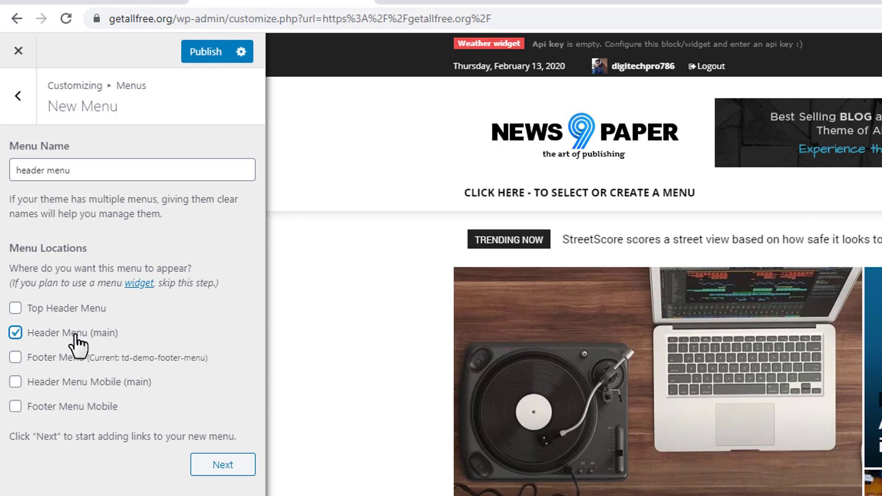
{"action": "left_click", "coordinate": [123, 382]}
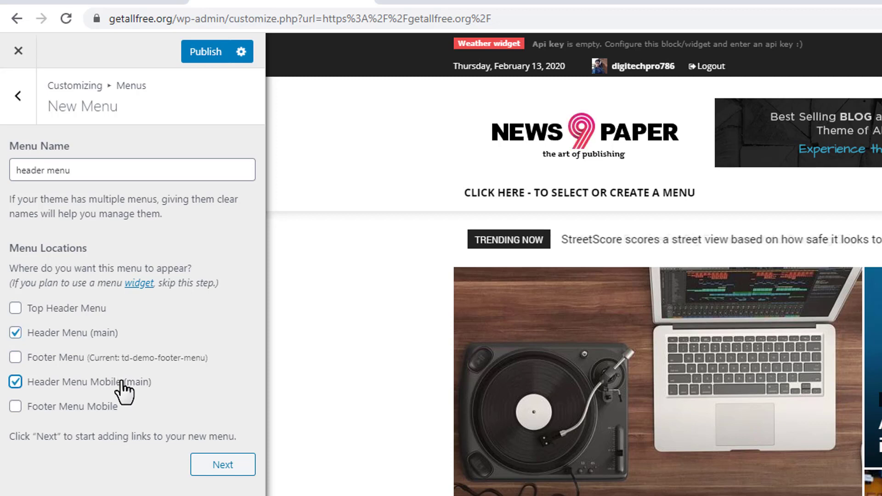
{"action": "left_click", "coordinate": [122, 382]}
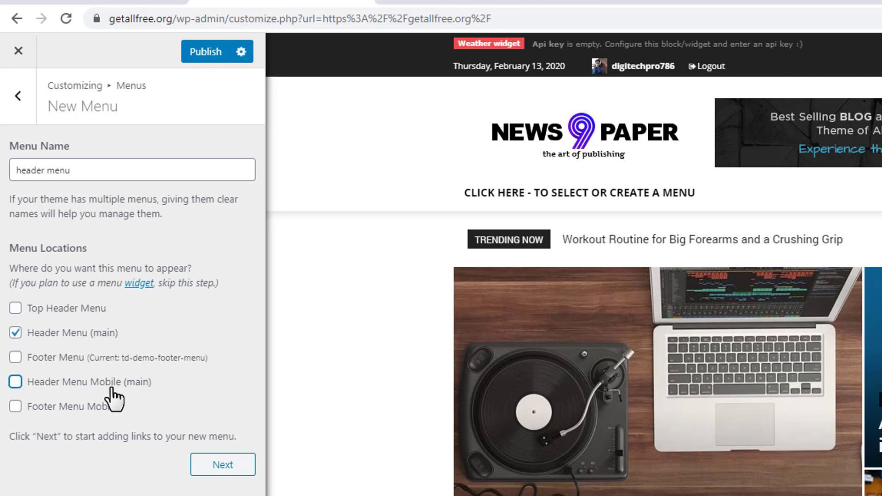
{"action": "left_click", "coordinate": [205, 466]}
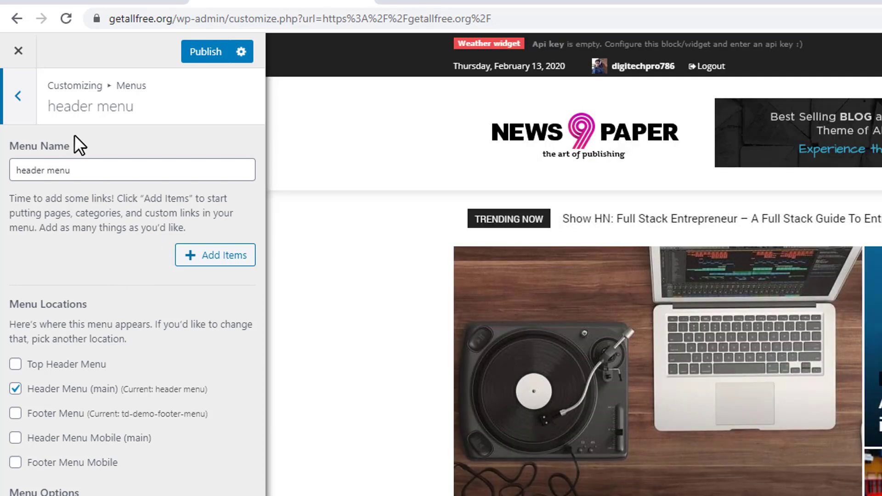
Step: Reopen the header menu from the menu list and add the Home custom link to it
{"action": "left_click", "coordinate": [24, 95]}
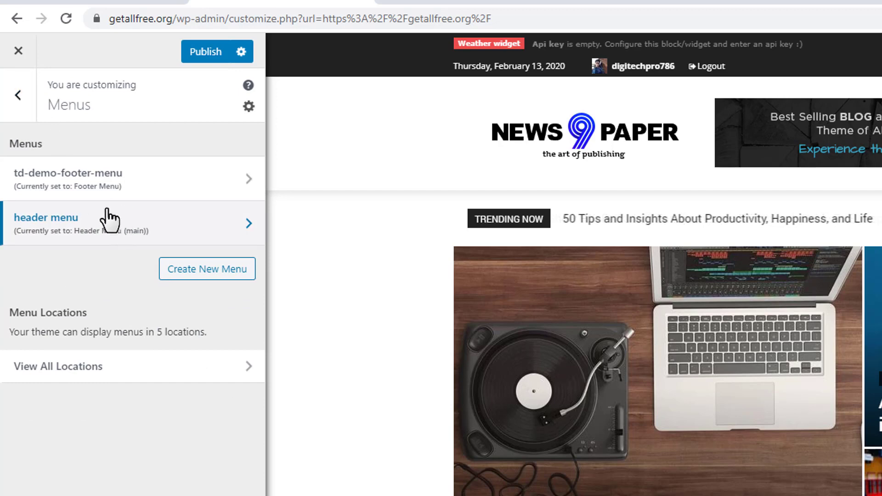
{"action": "left_click", "coordinate": [63, 236]}
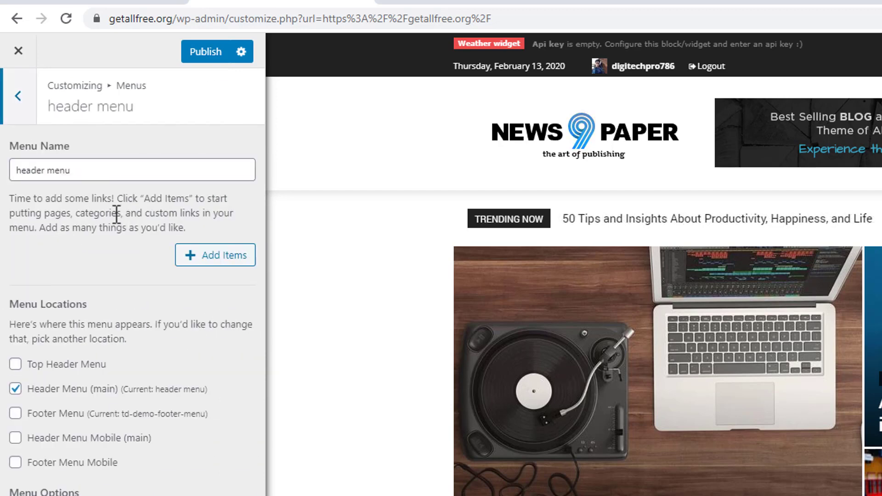
{"action": "left_click", "coordinate": [219, 264]}
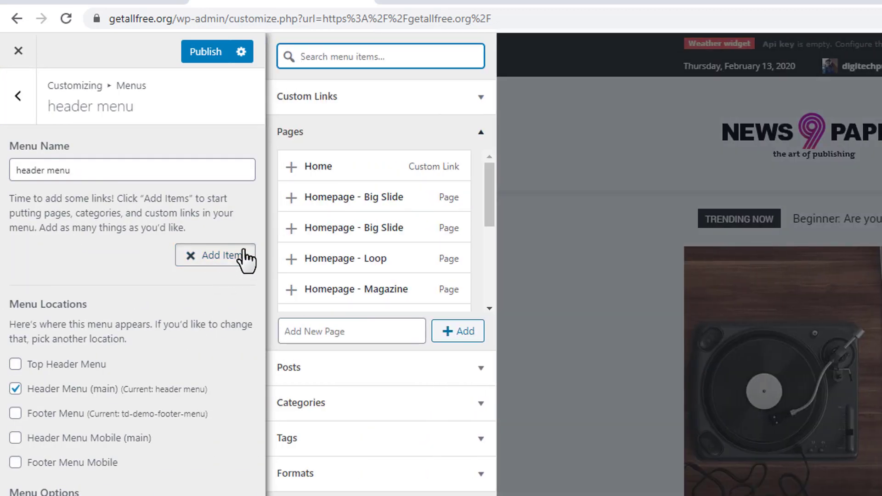
{"action": "left_click", "coordinate": [347, 169]}
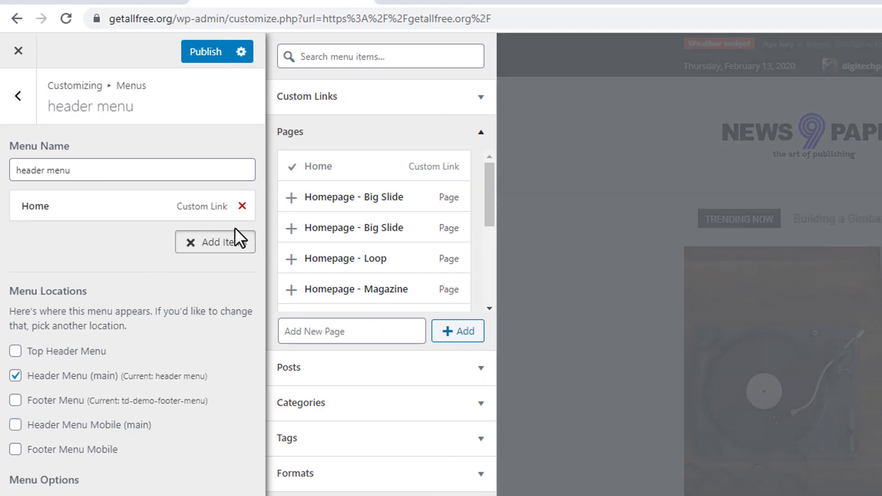
Step: Create new pages named About and Contact as items of the header menu
{"action": "scroll", "coordinate": [401, 280], "scroll_direction": "down", "scroll_amount": 4}
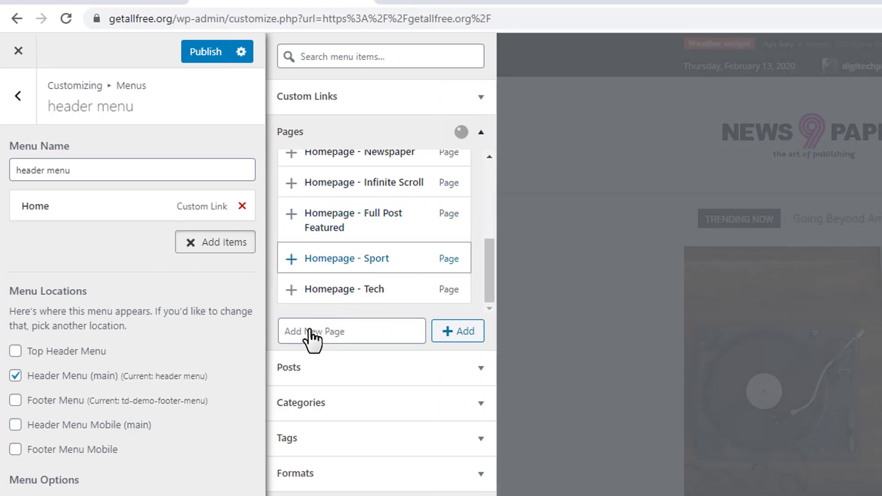
{"action": "left_click", "coordinate": [337, 332]}
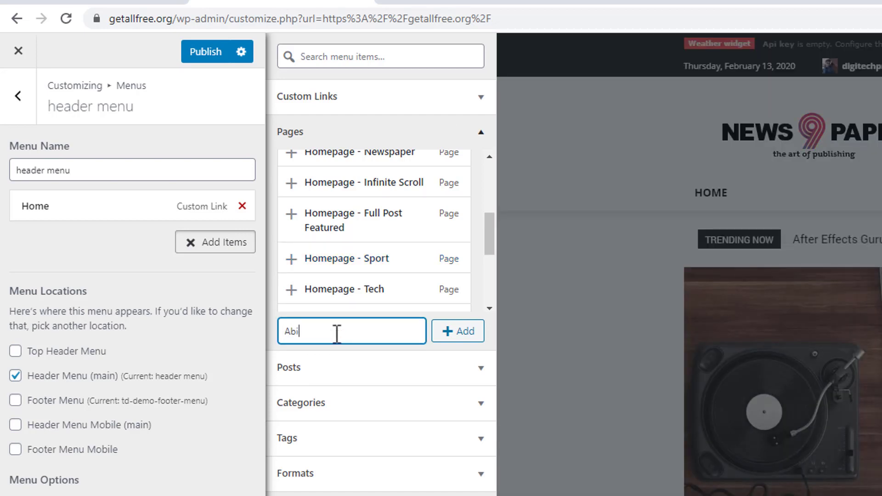
{"action": "type", "text": "About"}
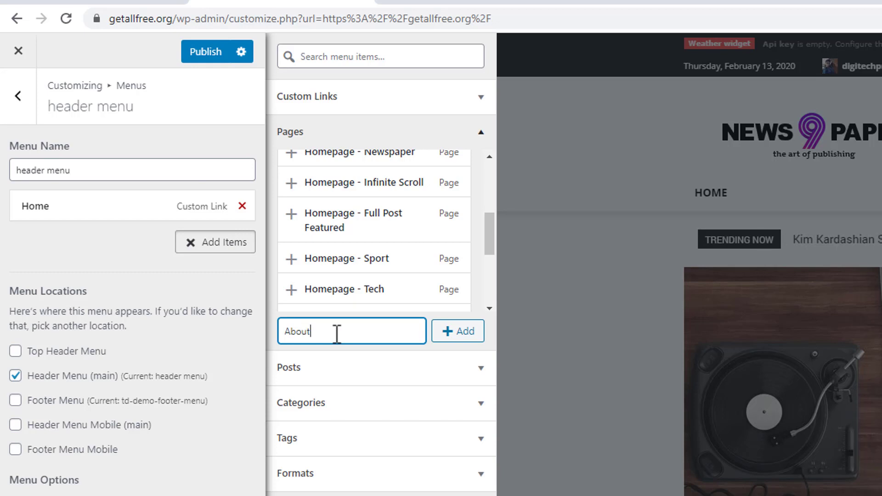
{"action": "left_click", "coordinate": [468, 335]}
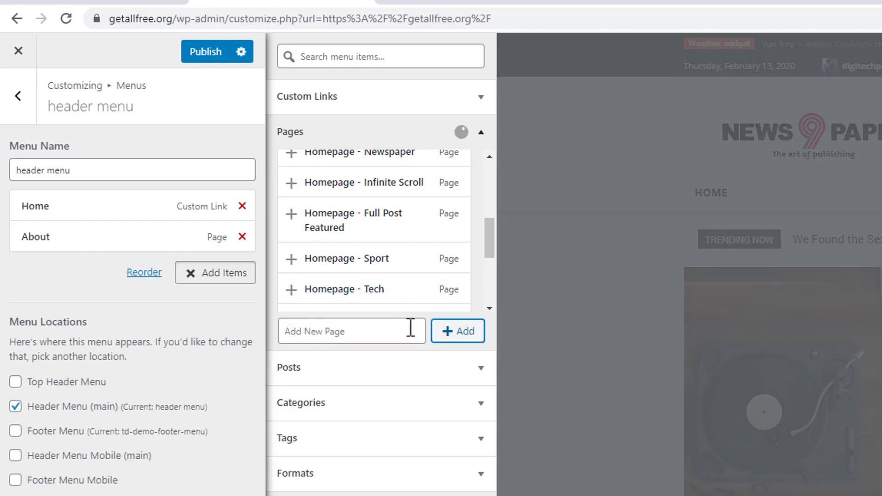
{"action": "left_click", "coordinate": [382, 329]}
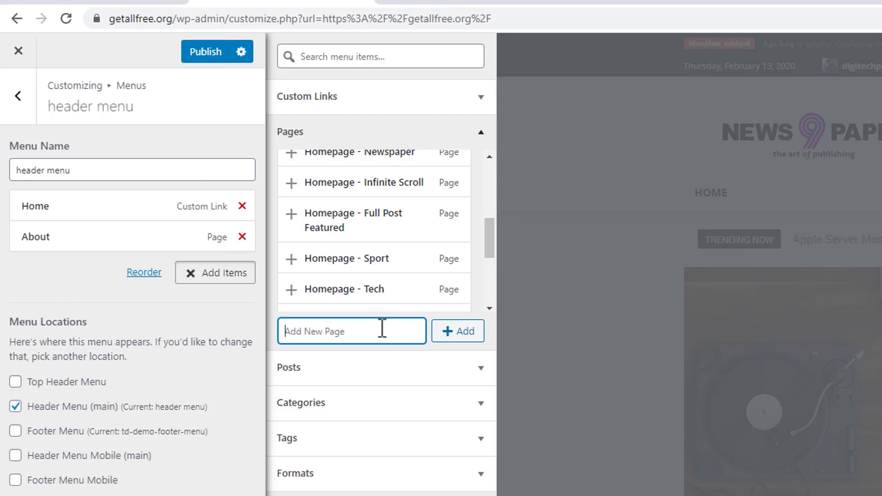
{"action": "left_click", "coordinate": [463, 333]}
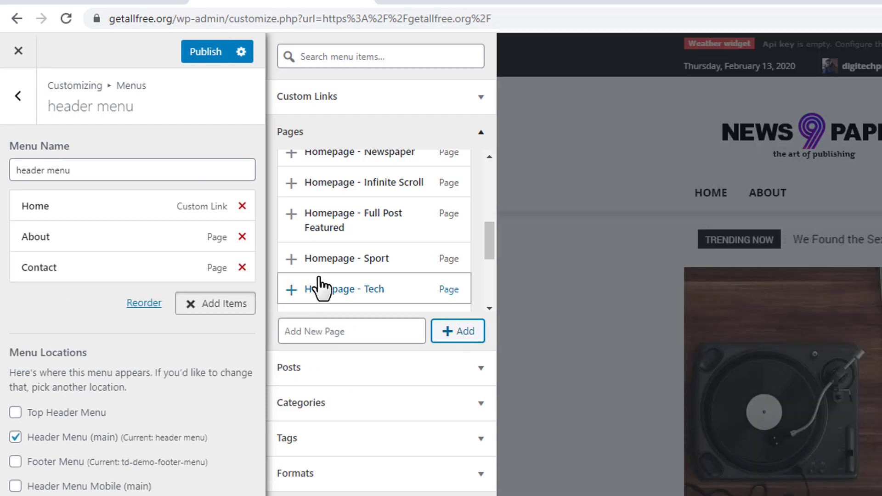
Step: Create three more pages named News, Learn and Tech as items of the header menu
{"action": "left_click", "coordinate": [340, 331]}
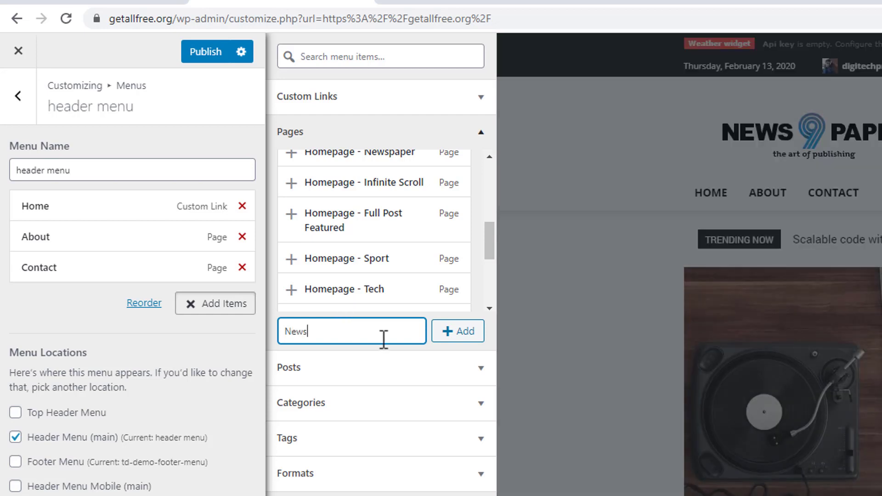
{"action": "left_click", "coordinate": [456, 337]}
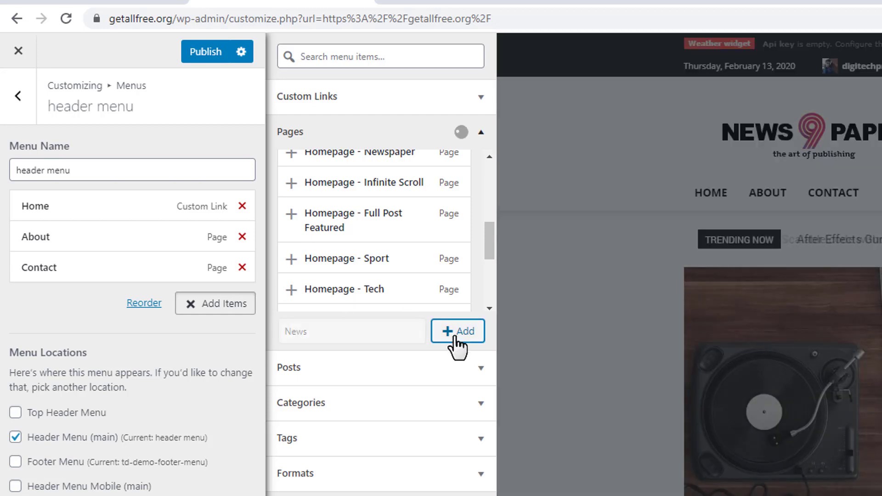
{"action": "left_click", "coordinate": [351, 336]}
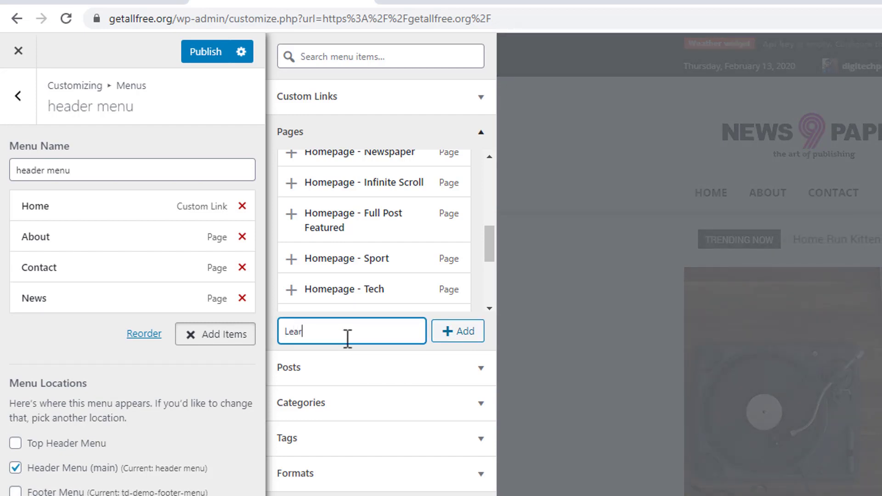
{"action": "left_click", "coordinate": [457, 345]}
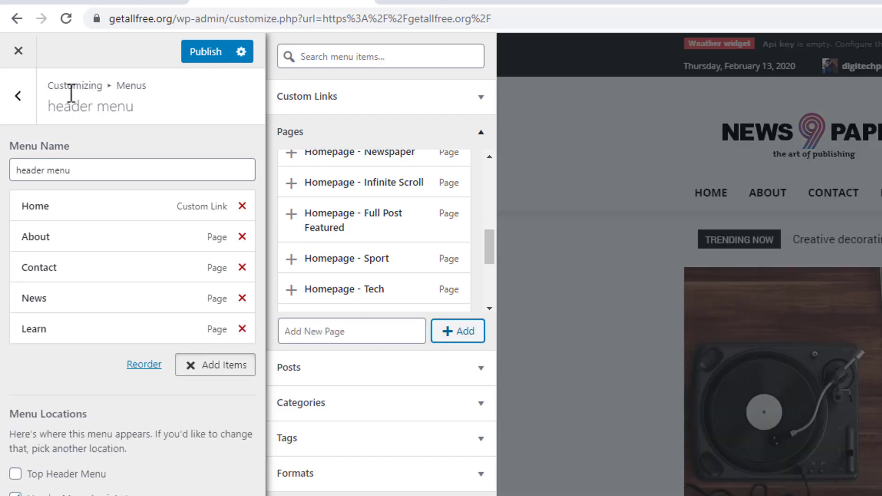
{"action": "left_click", "coordinate": [363, 324]}
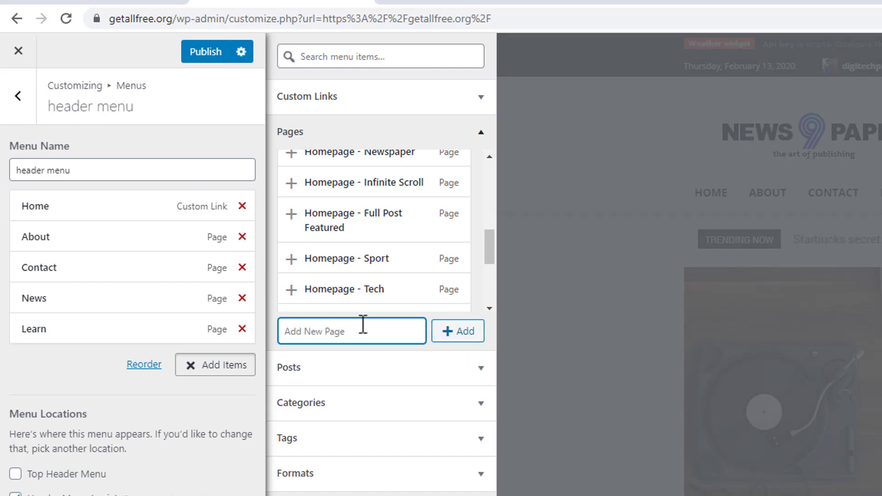
{"action": "type", "text": "Tech"}
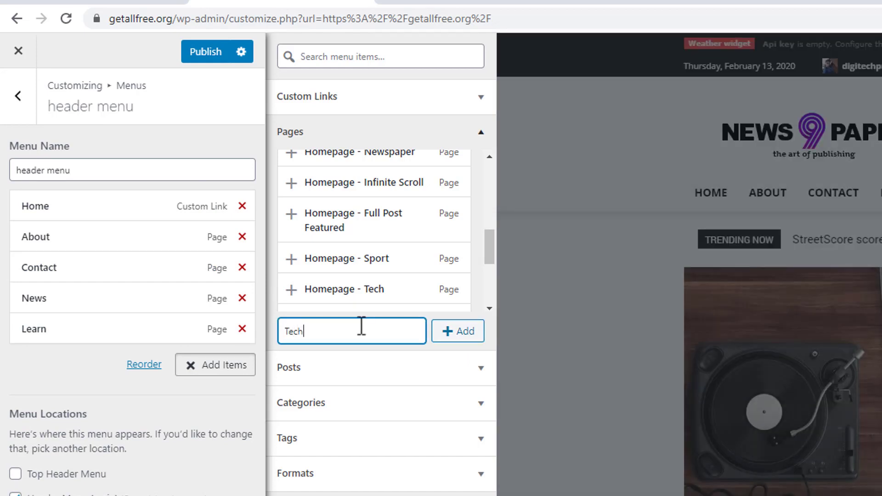
{"action": "left_click", "coordinate": [465, 333]}
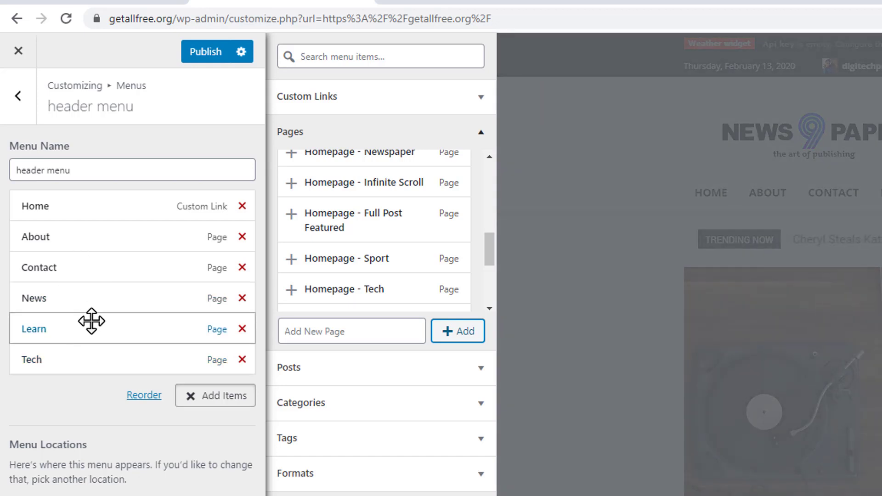
Step: Reorder the header menu so that Contact comes last and About sits between Tech and Contact
{"action": "left_click_drag", "start_coordinate": [97, 278], "coordinate": [85, 360]}
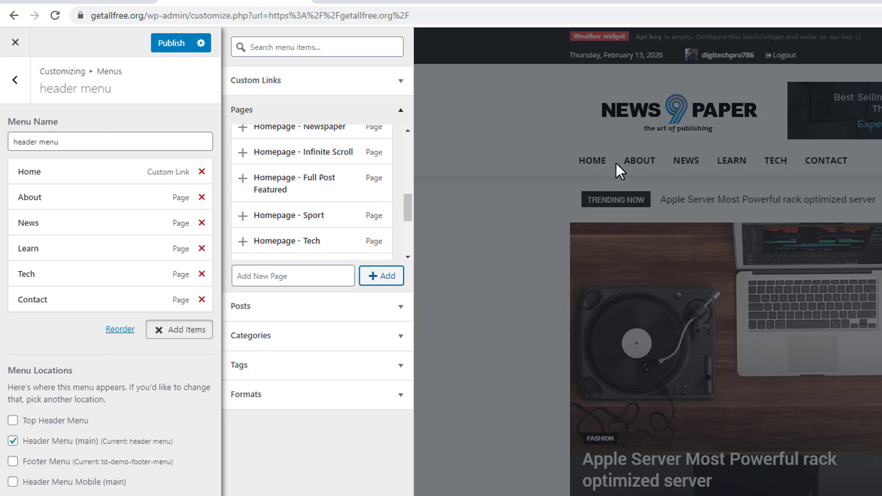
{"action": "left_click", "coordinate": [768, 182]}
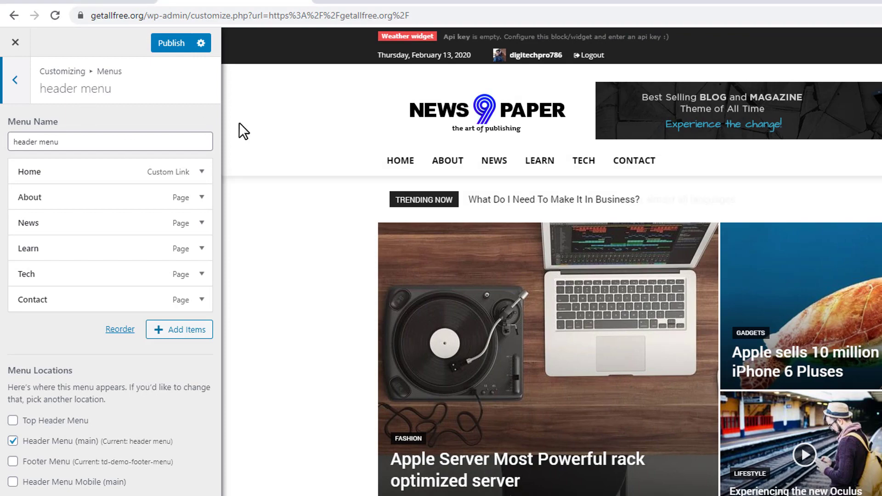
{"action": "scroll", "coordinate": [290, 131], "scroll_direction": "down", "scroll_amount": 3}
{"action": "scroll", "coordinate": [290, 127], "scroll_direction": "up", "scroll_amount": 3}
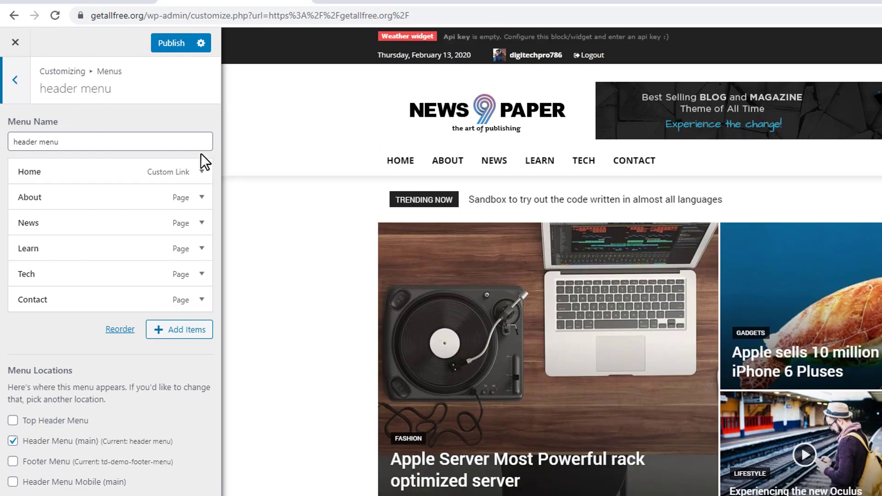
{"action": "left_click", "coordinate": [59, 296]}
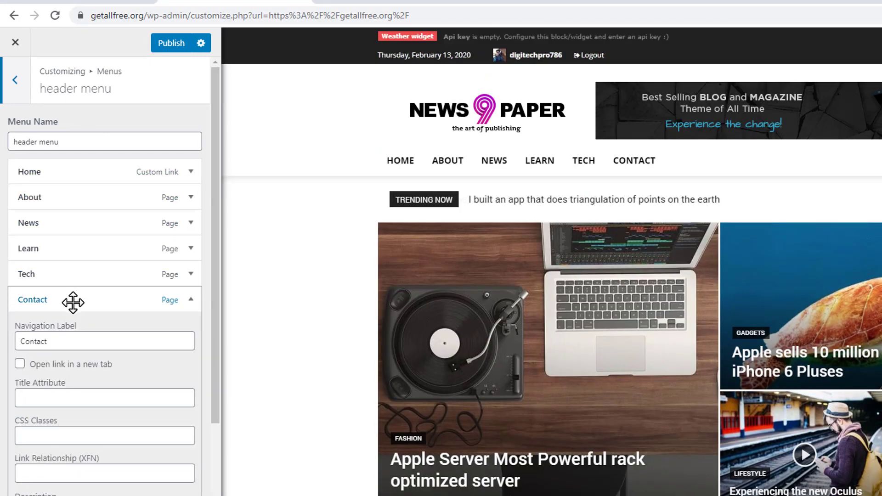
{"action": "left_click", "coordinate": [73, 302]}
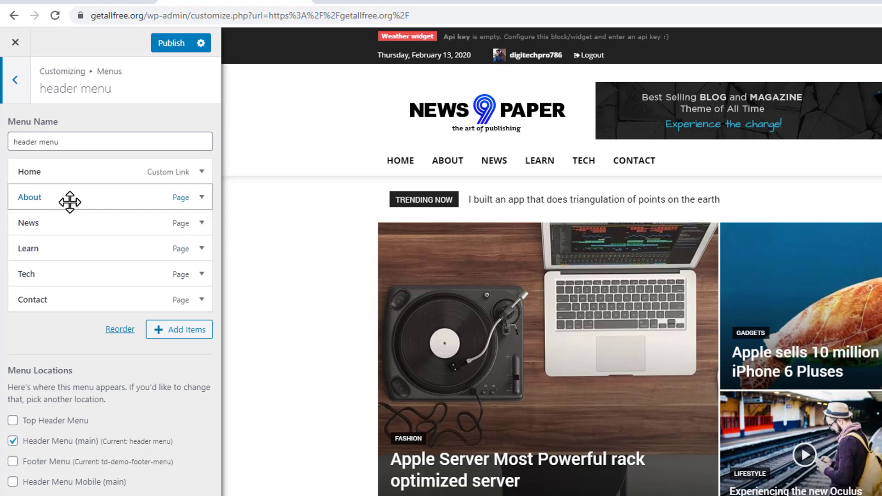
{"action": "left_click_drag", "start_coordinate": [70, 202], "coordinate": [73, 278]}
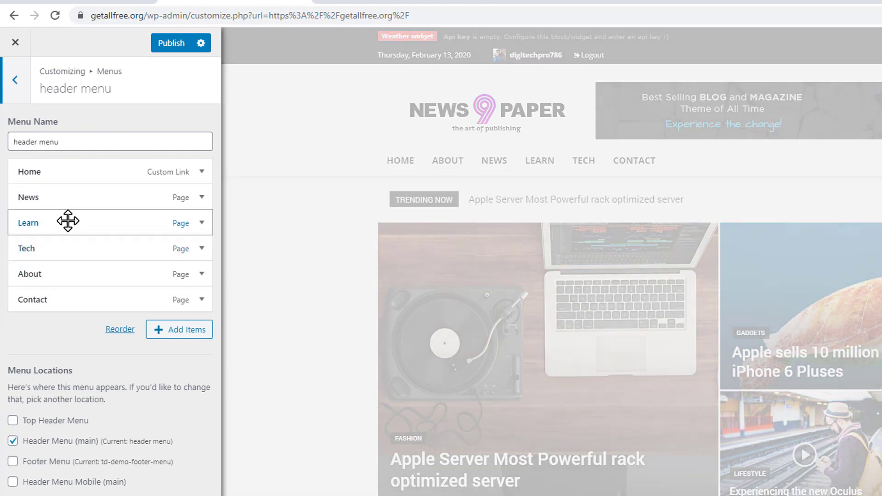
Step: Publish the header menu changes and return to the customizer's main settings list
{"action": "left_click", "coordinate": [158, 44]}
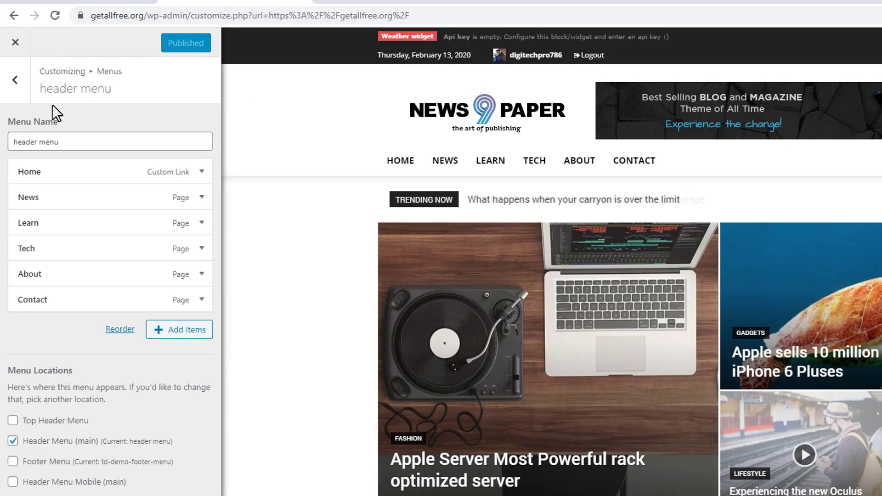
{"action": "left_click", "coordinate": [15, 42]}
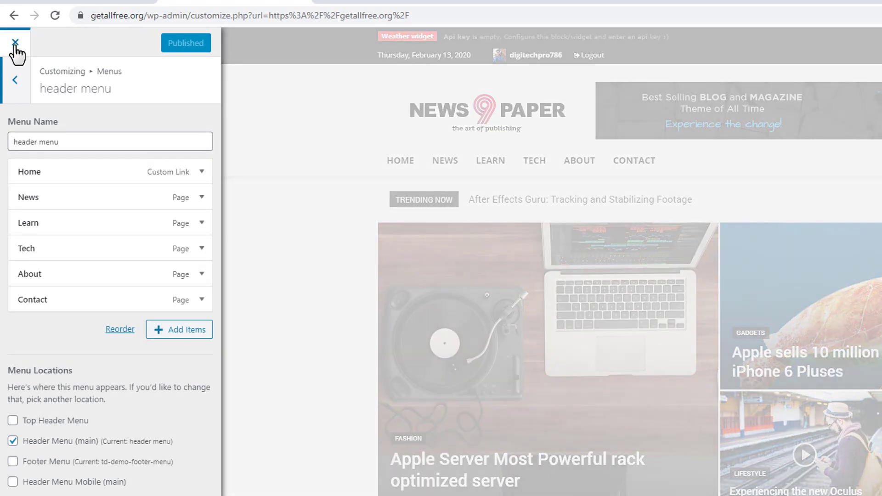
{"action": "left_click", "coordinate": [16, 79]}
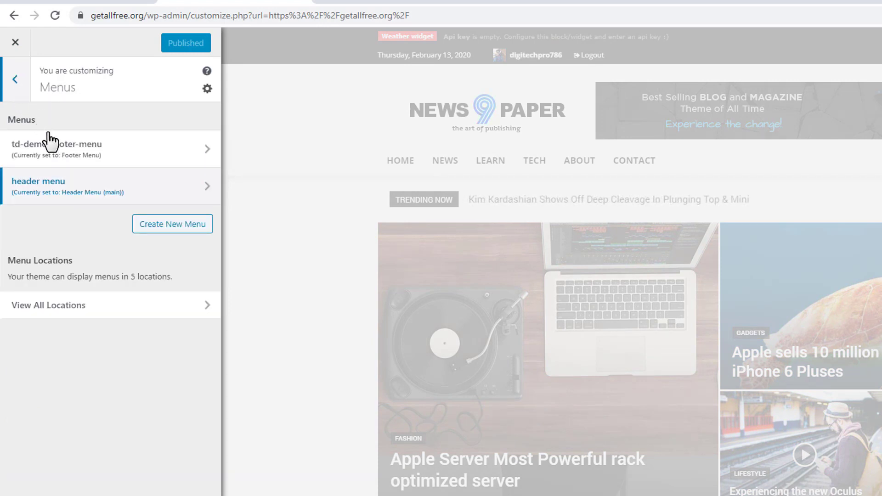
{"action": "left_click", "coordinate": [16, 80]}
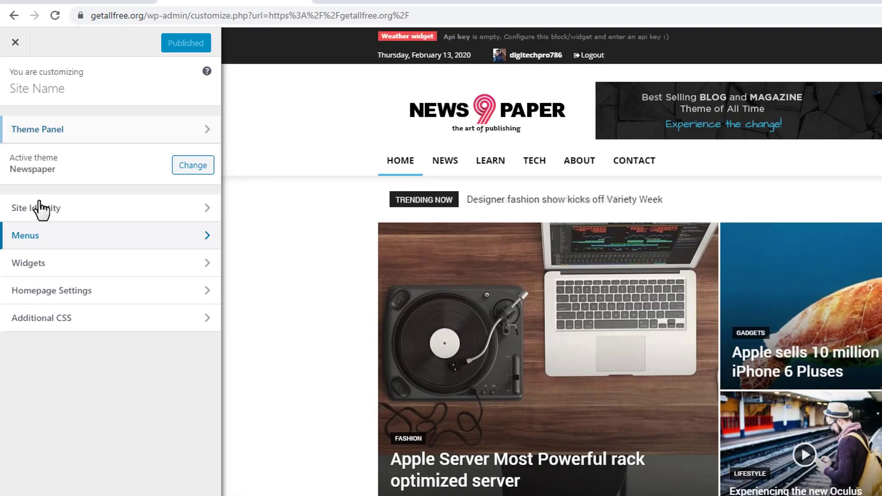
Step: Remove the Advertisement item from the td-demo-footer-menu
{"action": "left_click", "coordinate": [67, 241]}
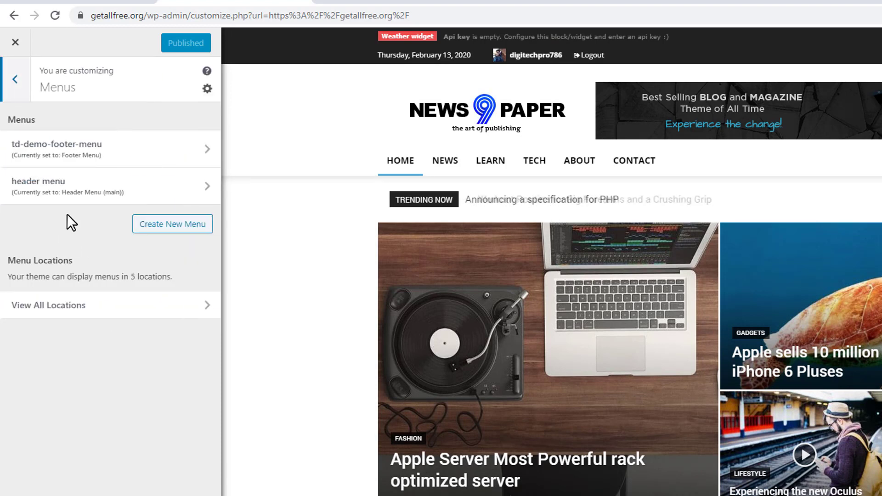
{"action": "left_click", "coordinate": [102, 146]}
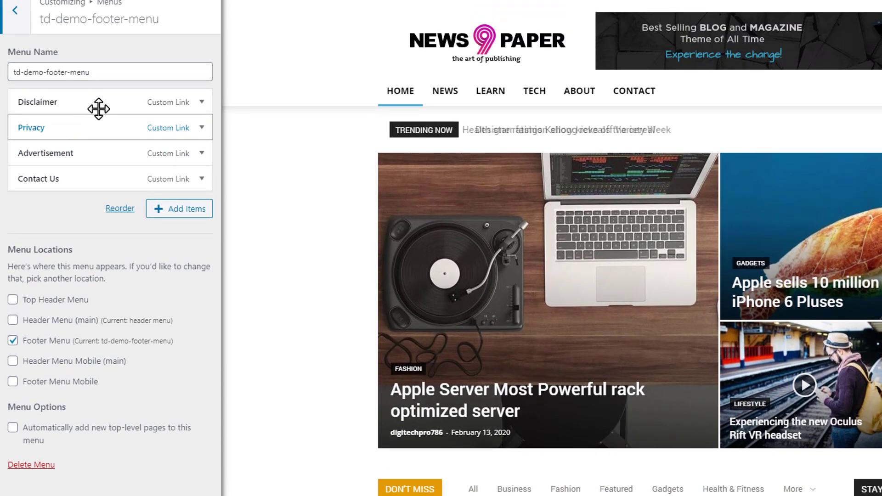
{"action": "left_click", "coordinate": [83, 153]}
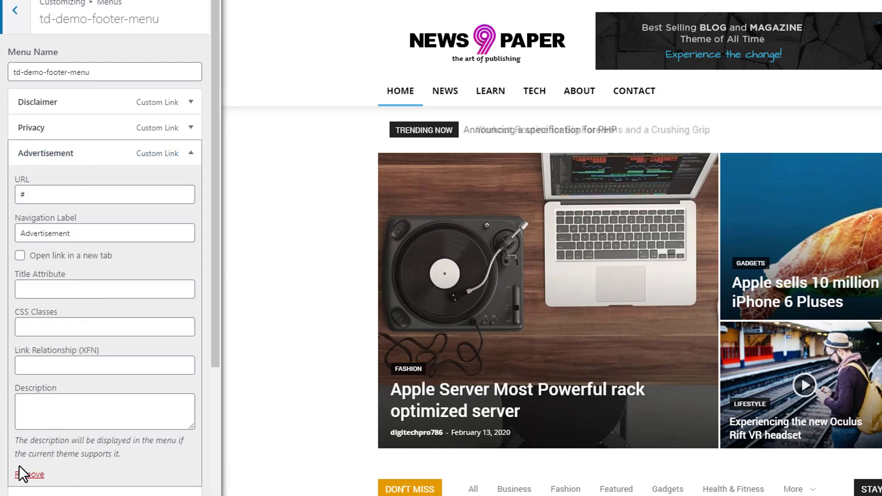
{"action": "left_click", "coordinate": [33, 474]}
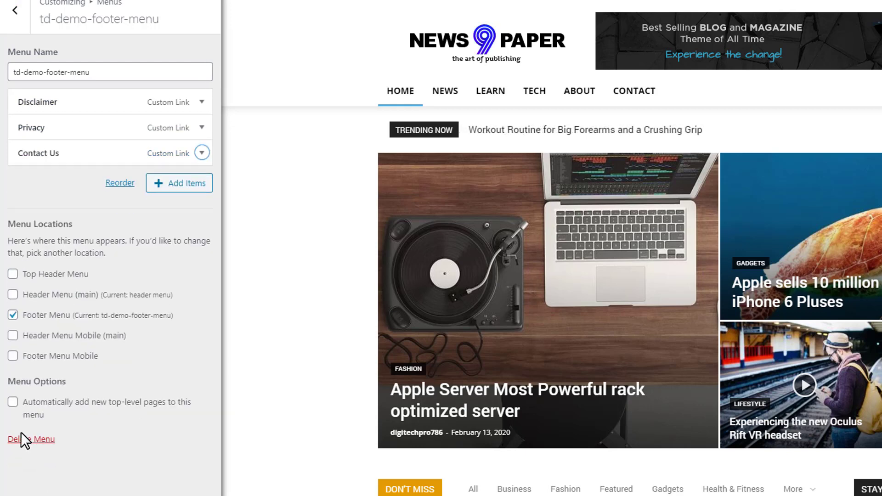
{"action": "left_click", "coordinate": [106, 156]}
{"action": "left_click", "coordinate": [55, 197]}
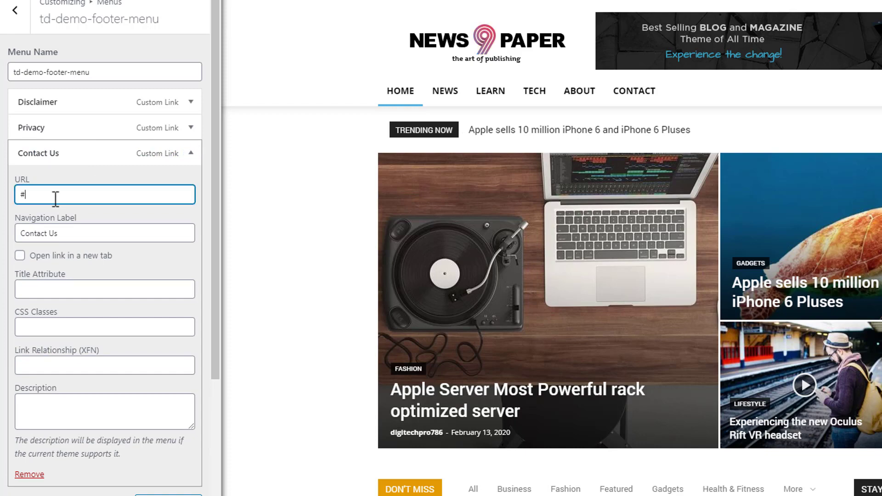
{"action": "scroll", "coordinate": [383, 195], "scroll_direction": "down", "scroll_amount": 20}
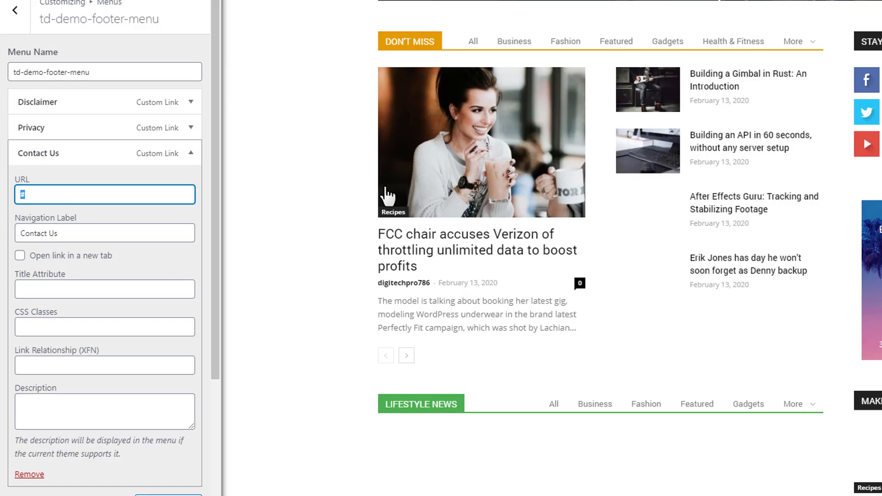
{"action": "scroll", "coordinate": [391, 193], "scroll_direction": "down", "scroll_amount": 15}
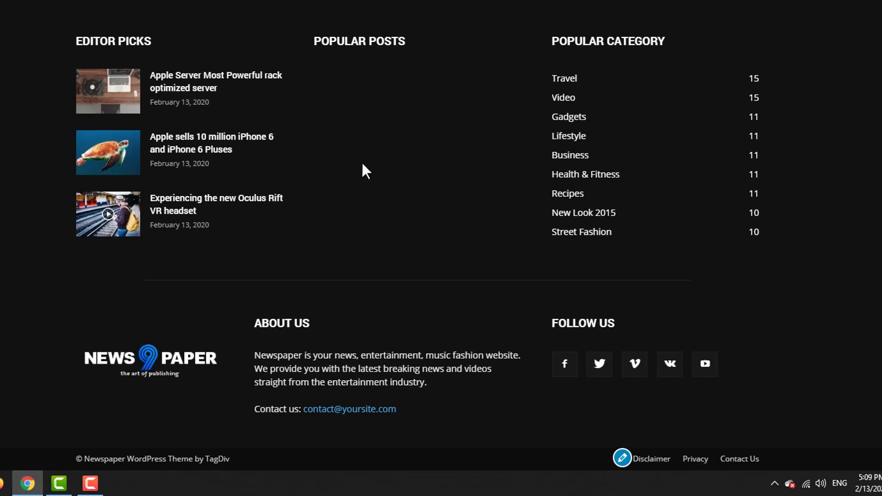
{"action": "left_click", "coordinate": [749, 460], "text": "shift"}
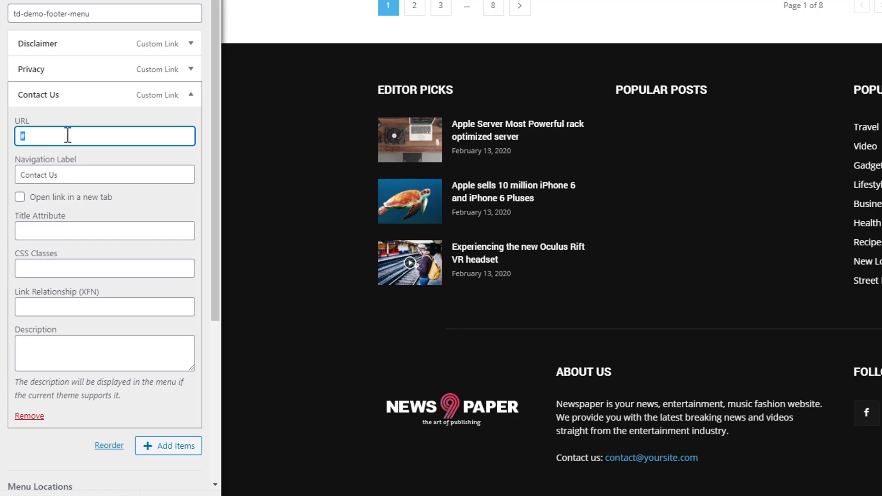
{"action": "type", "text": "https:"}
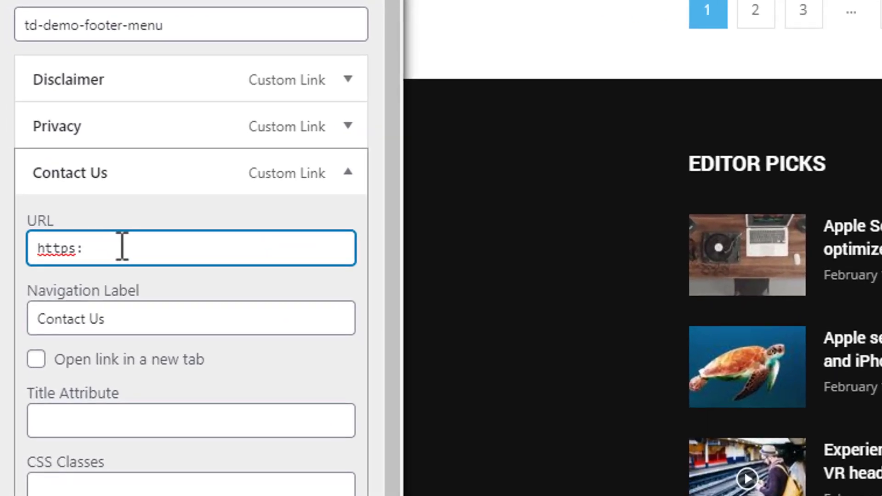
{"action": "type", "text": "//www."}
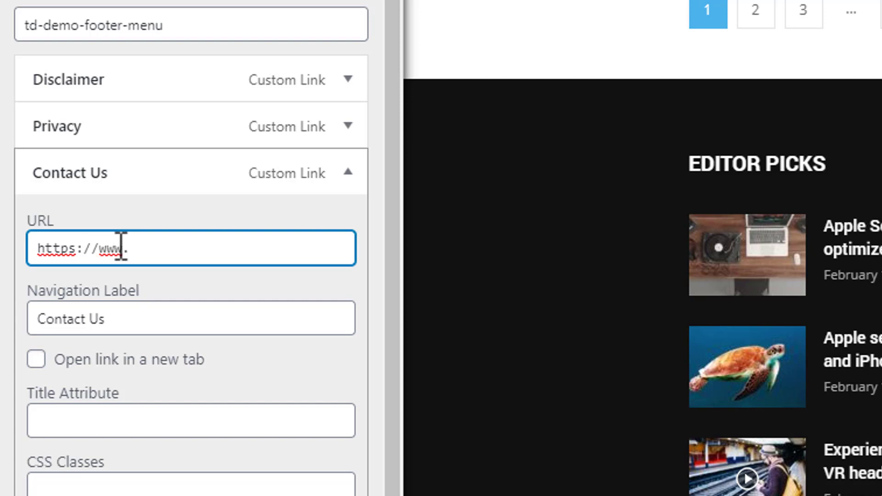
{"action": "type", "text": "getallf"}
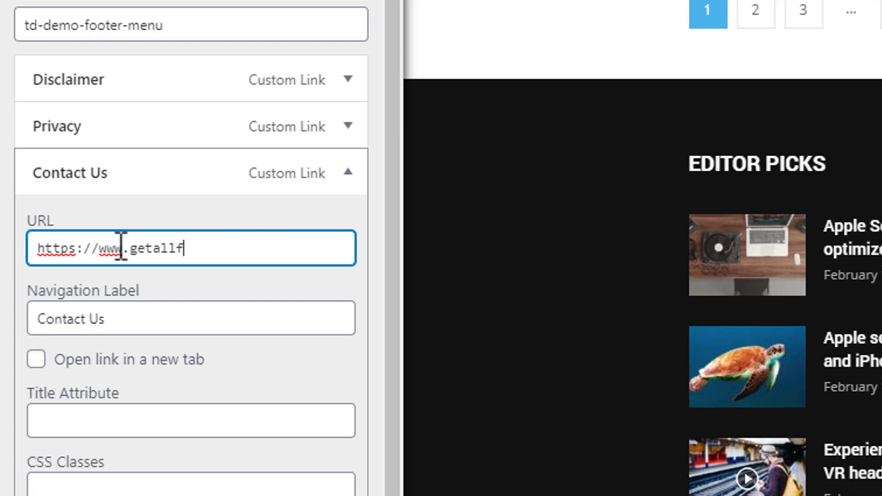
{"action": "type", "text": "ree.org"}
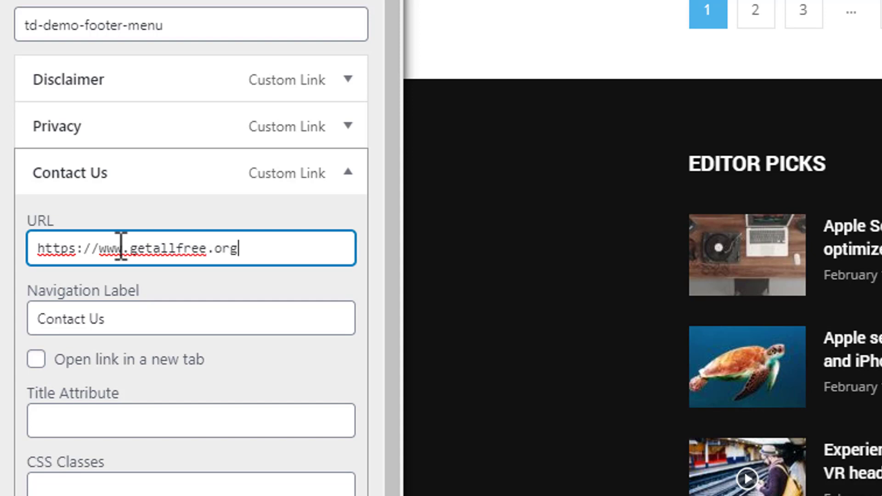
{"action": "type", "text": "/contact"}
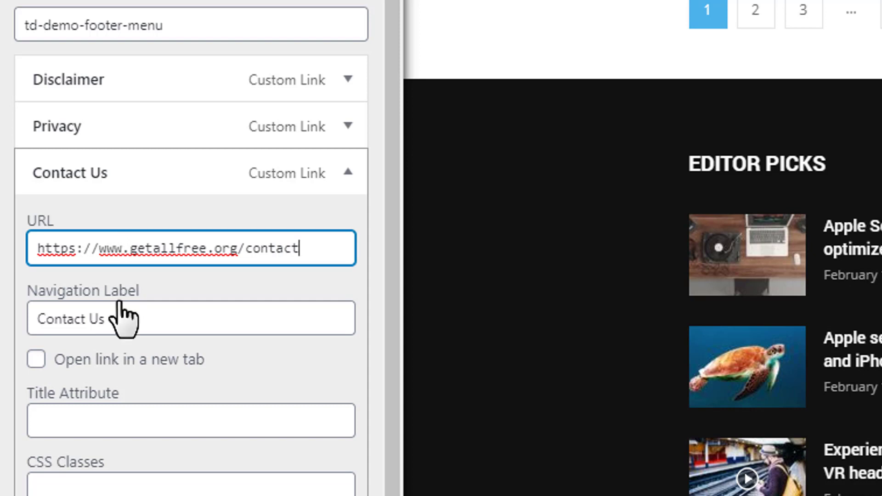
Step: Shorten that footer item's navigation label to Contact and make its link open in a new tab
{"action": "left_click", "coordinate": [128, 321]}
{"action": "key", "text": "BackSpace"}
{"action": "key", "text": "BackSpace"}
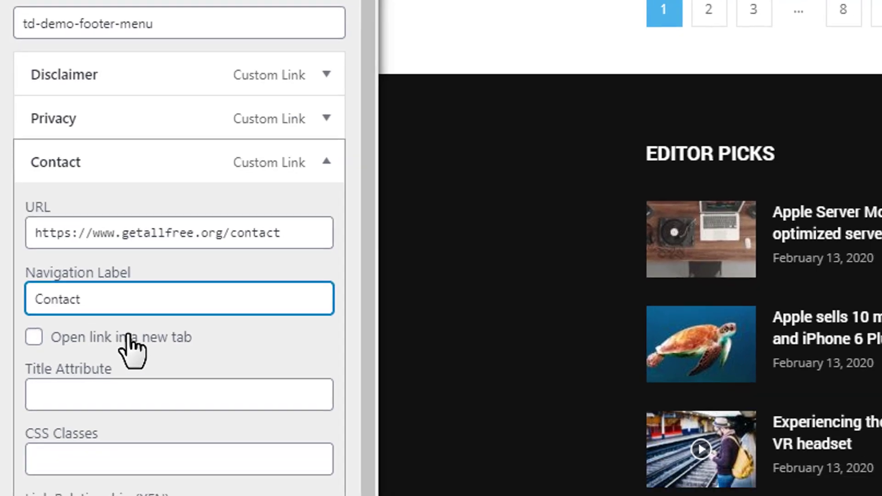
{"action": "left_click", "coordinate": [125, 363]}
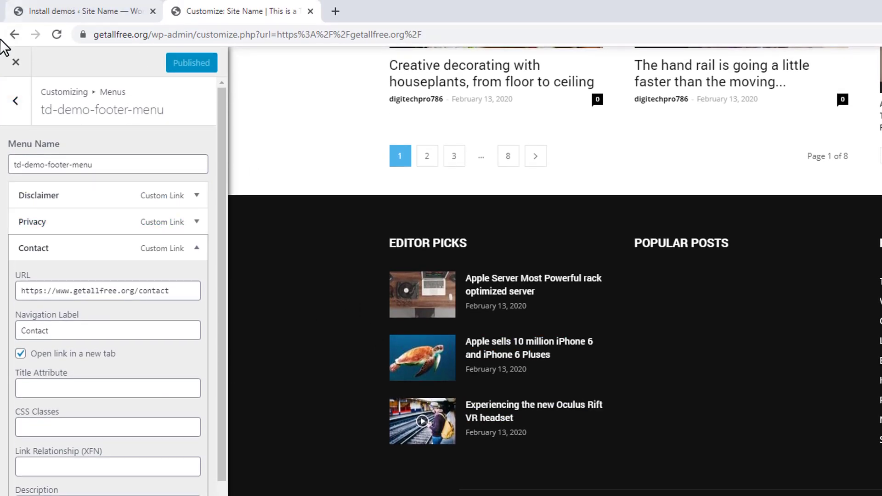
Step: Return to the main customizer settings, look over the homepage preview and close the customizer
{"action": "left_click", "coordinate": [18, 114]}
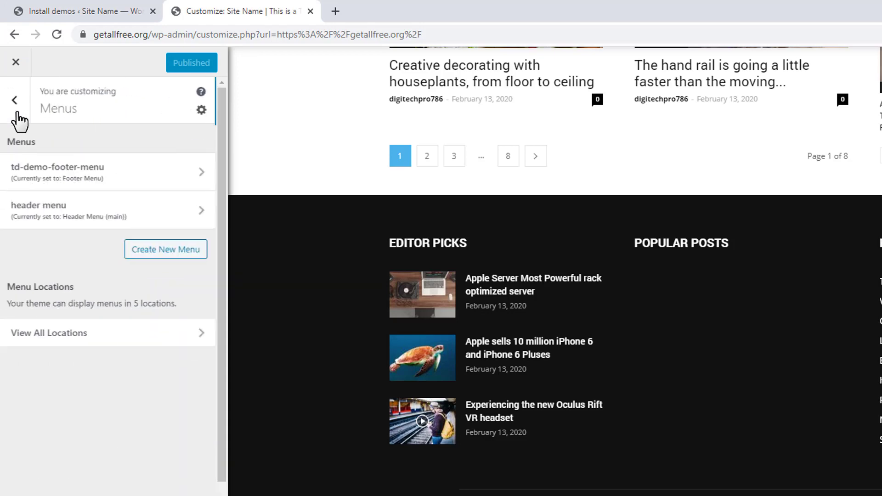
{"action": "left_click", "coordinate": [18, 114]}
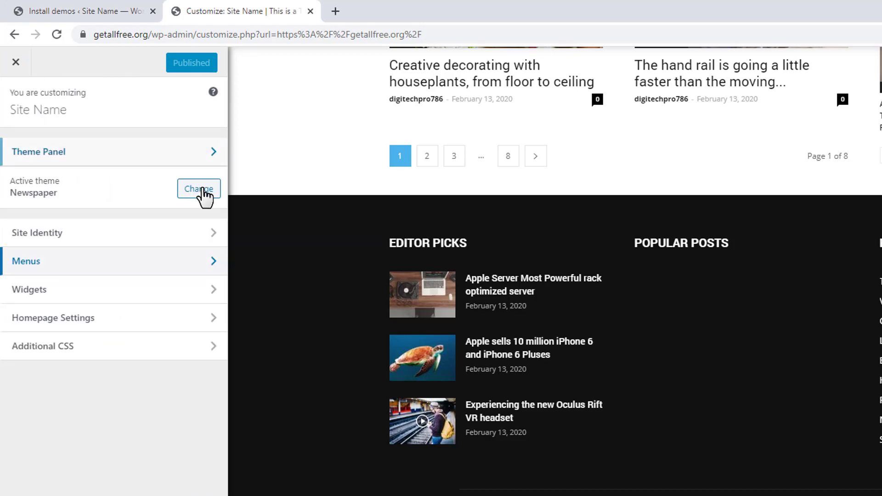
{"action": "scroll", "coordinate": [285, 224], "scroll_direction": "down", "scroll_amount": 10}
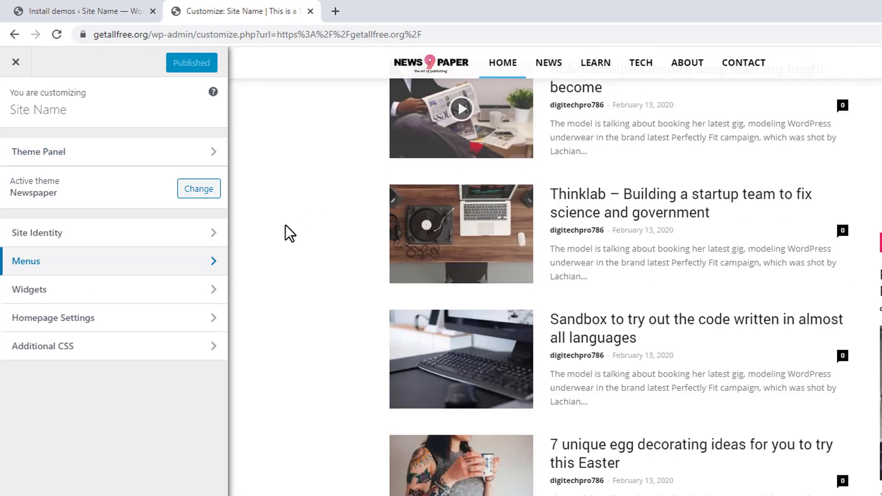
{"action": "scroll", "coordinate": [285, 224], "scroll_direction": "up", "scroll_amount": 15}
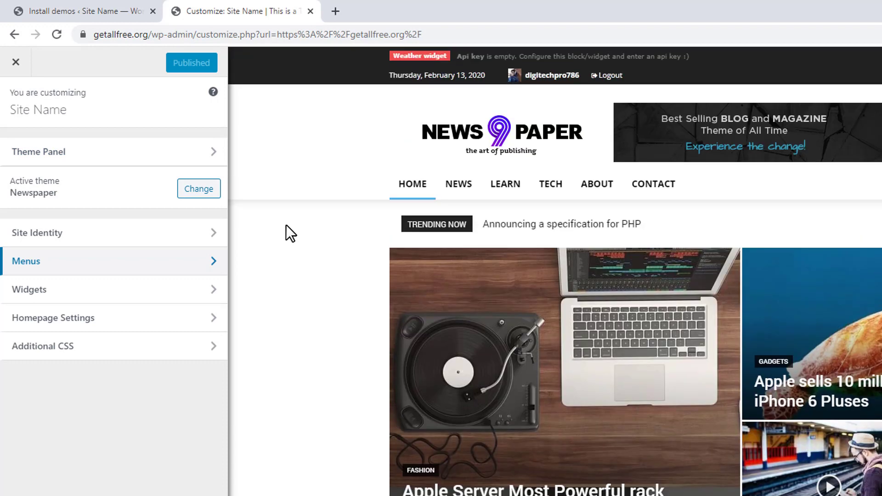
{"action": "left_click", "coordinate": [13, 66]}
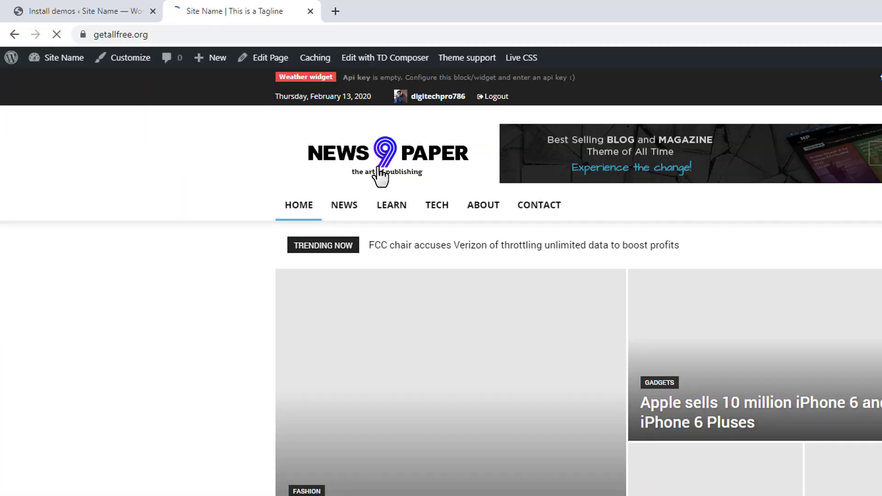
Step: Open the Newspaper theme panel and review the Main Menu options in its header settings, collapsing them again
{"action": "mouse_move", "coordinate": [76, 67]}
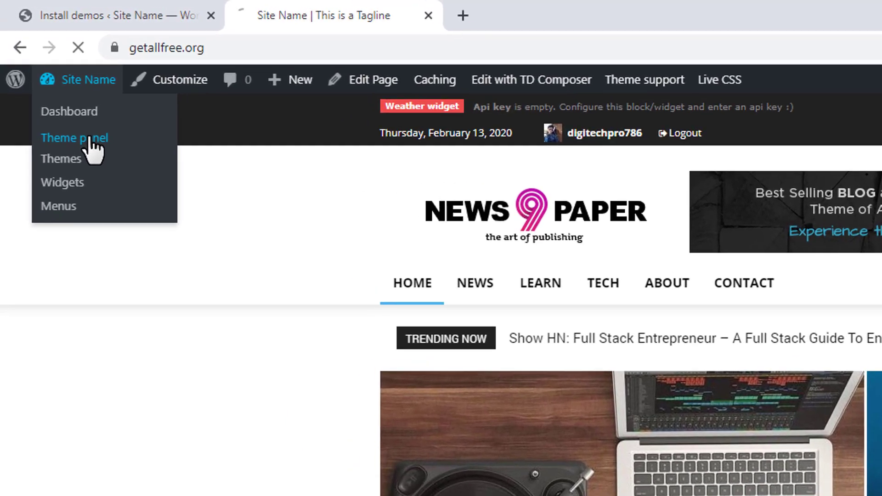
{"action": "left_click", "coordinate": [70, 105]}
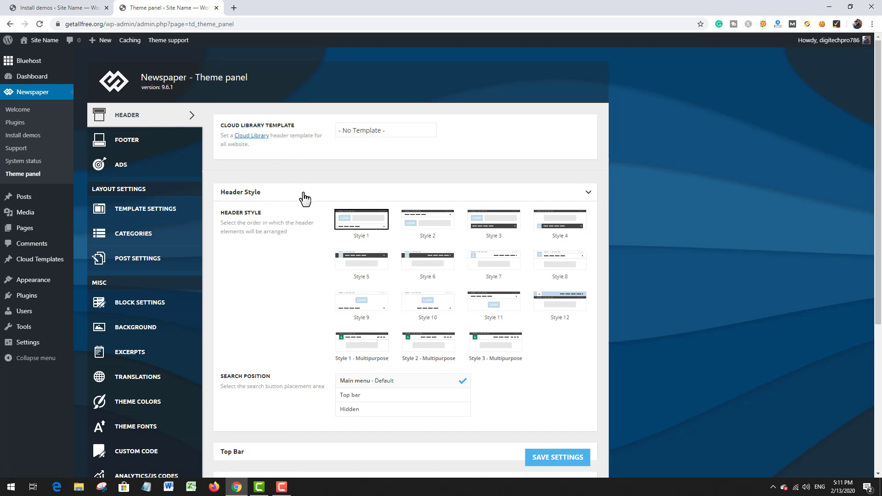
{"action": "scroll", "coordinate": [305, 198], "scroll_direction": "down", "scroll_amount": 5}
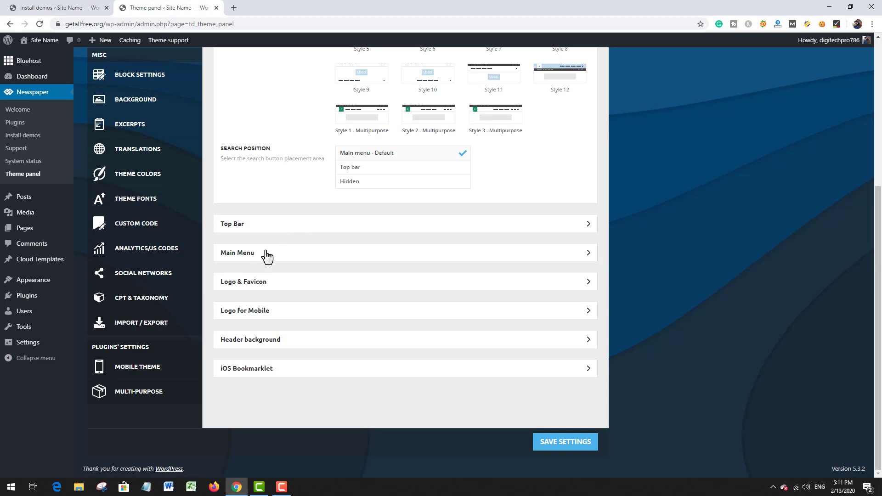
{"action": "left_click", "coordinate": [265, 253]}
{"action": "scroll", "coordinate": [283, 258], "scroll_direction": "down", "scroll_amount": 3}
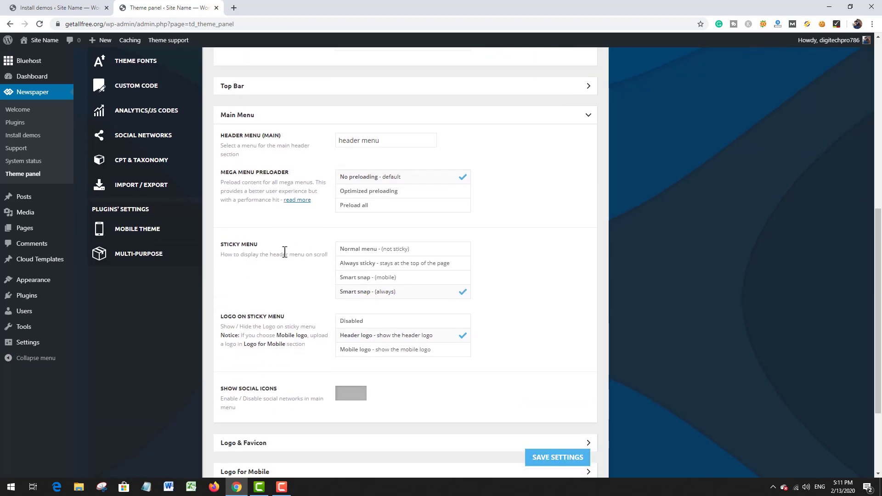
{"action": "left_click", "coordinate": [326, 120]}
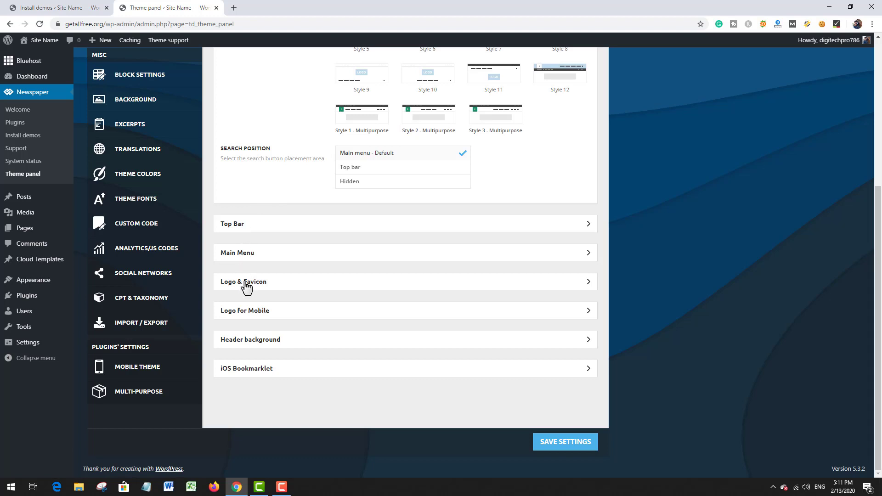
Step: Replace the header logo in the Logo & Favicon settings with 73.120.png and review the retina logo, favicon and attribute fields
{"action": "left_click", "coordinate": [286, 283]}
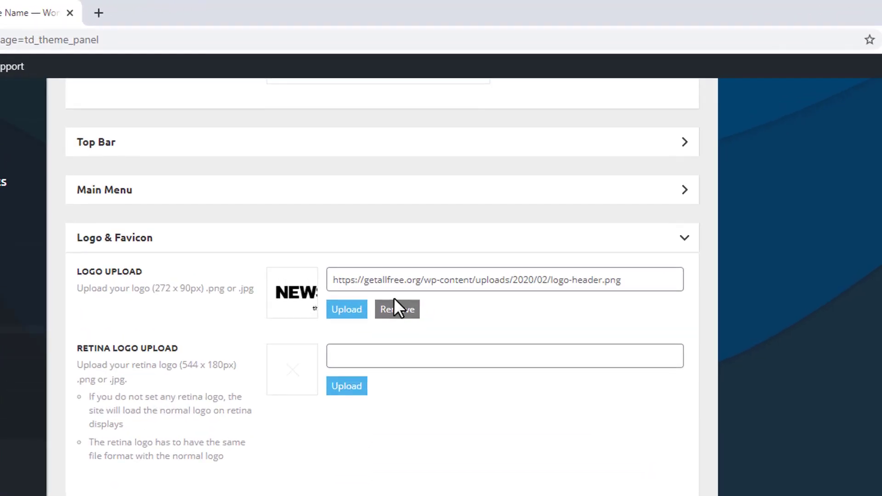
{"action": "left_click", "coordinate": [397, 310]}
{"action": "left_click", "coordinate": [384, 382]}
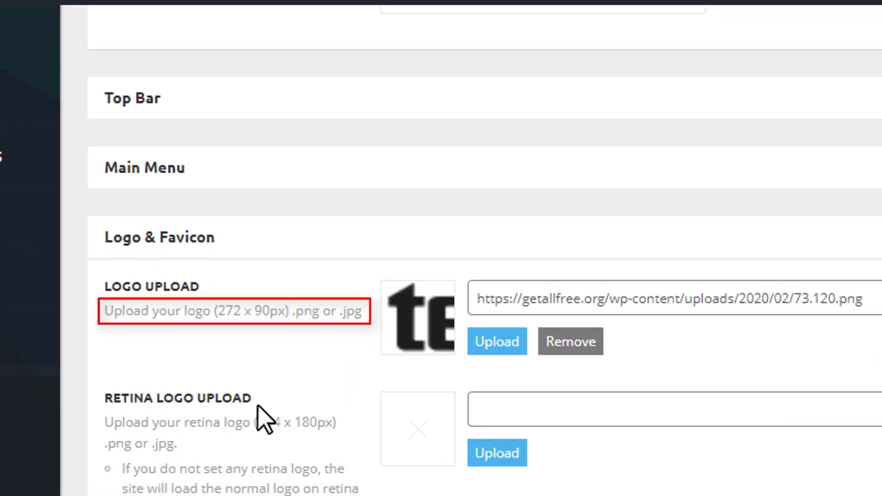
{"action": "scroll", "coordinate": [257, 407], "scroll_direction": "down", "scroll_amount": 2}
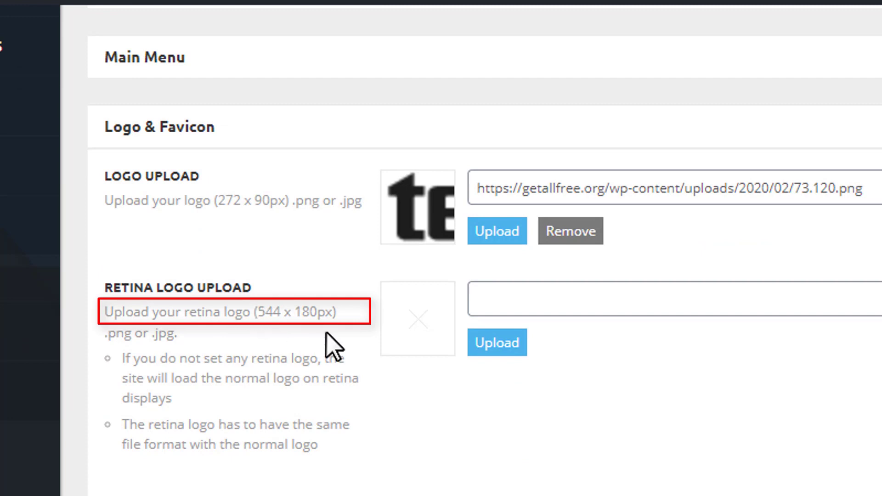
{"action": "scroll", "coordinate": [325, 342], "scroll_direction": "down", "scroll_amount": 4}
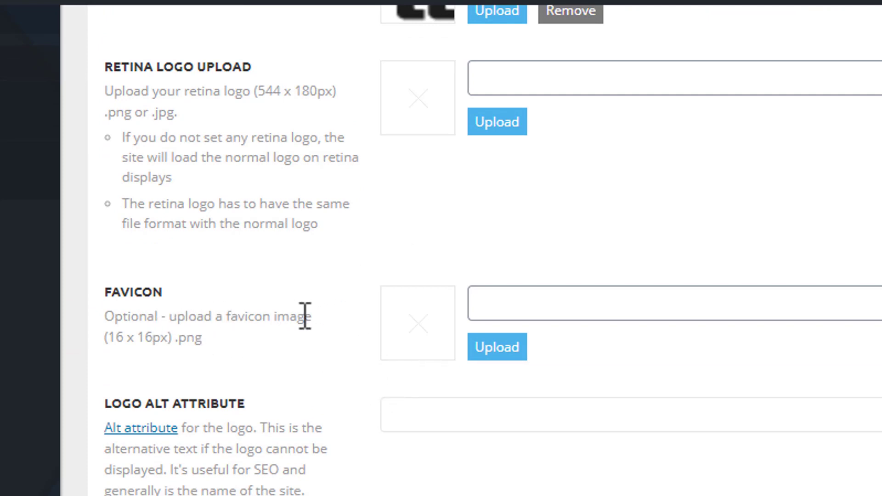
{"action": "scroll", "coordinate": [377, 353], "scroll_direction": "down", "scroll_amount": 1}
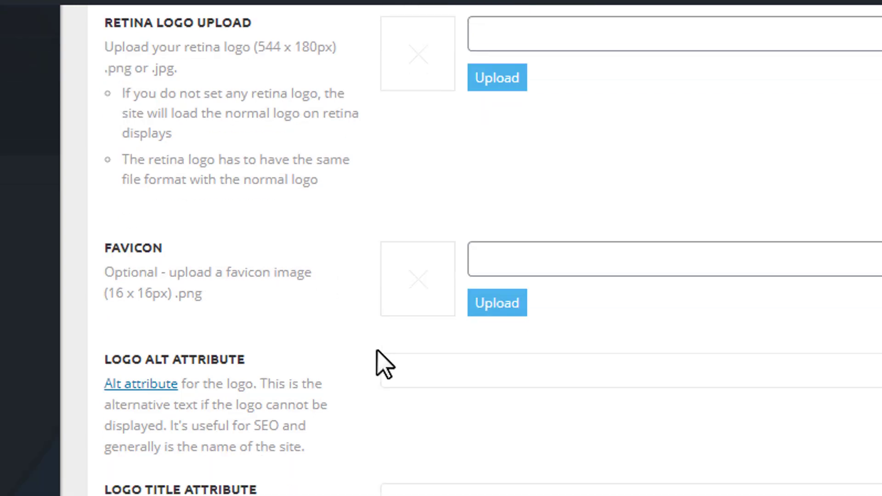
{"action": "scroll", "coordinate": [384, 348], "scroll_direction": "down", "scroll_amount": 3}
{"action": "scroll", "coordinate": [376, 356], "scroll_direction": "up", "scroll_amount": 10}
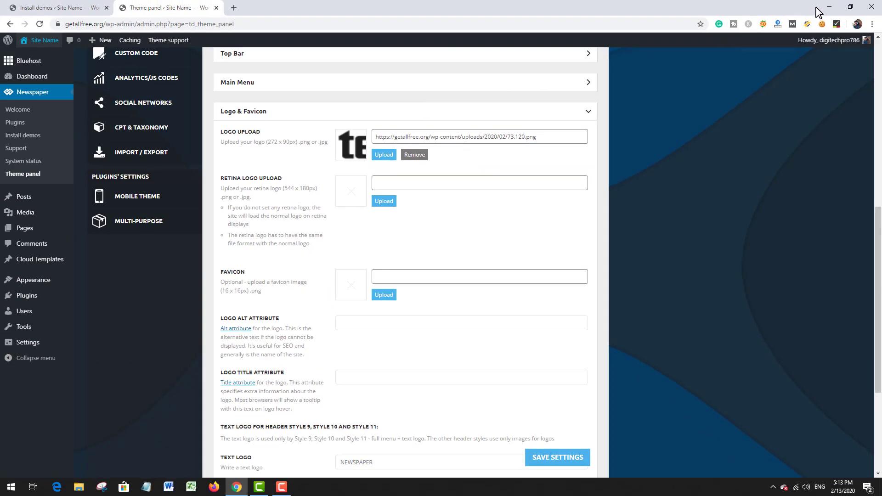
Step: Switch to the desktop and delete the 73.120 logo image from it
{"action": "left_click", "coordinate": [829, 6]}
{"action": "left_click_drag", "start_coordinate": [402, 119], "coordinate": [472, 120]}
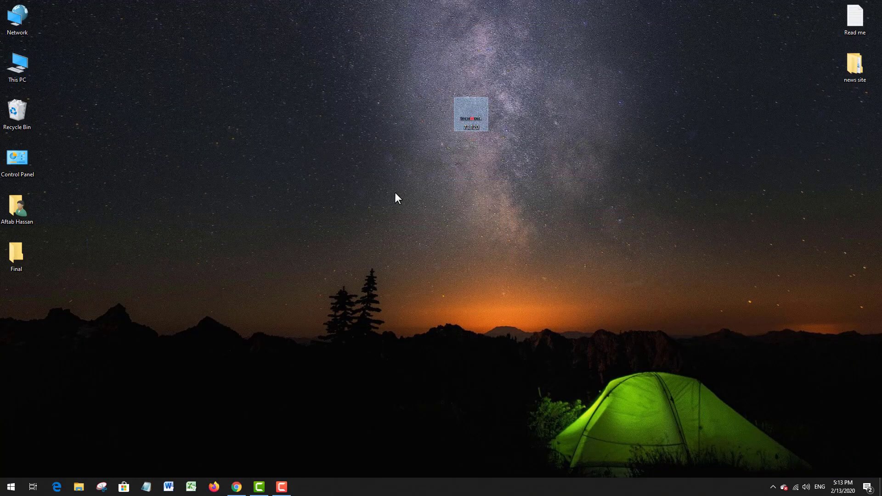
{"action": "key", "text": "Delete"}
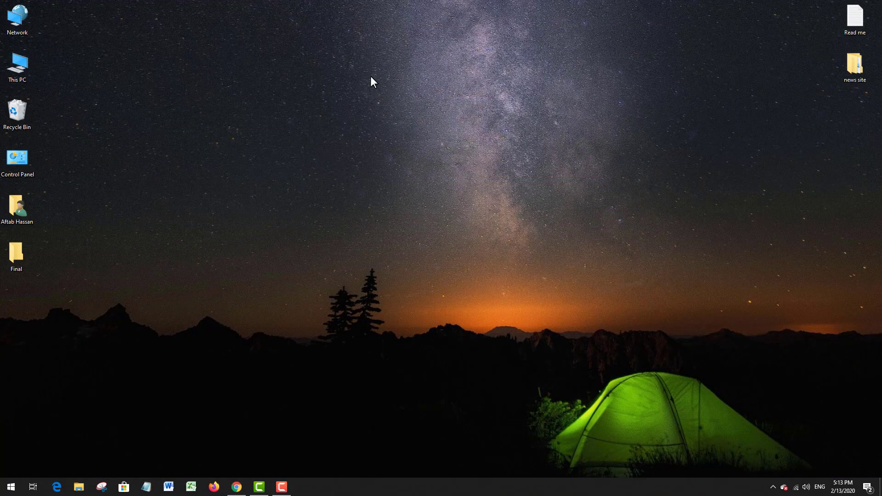
Step: Launch Adobe Illustrator CC 2018
{"action": "left_click", "coordinate": [11, 486]}
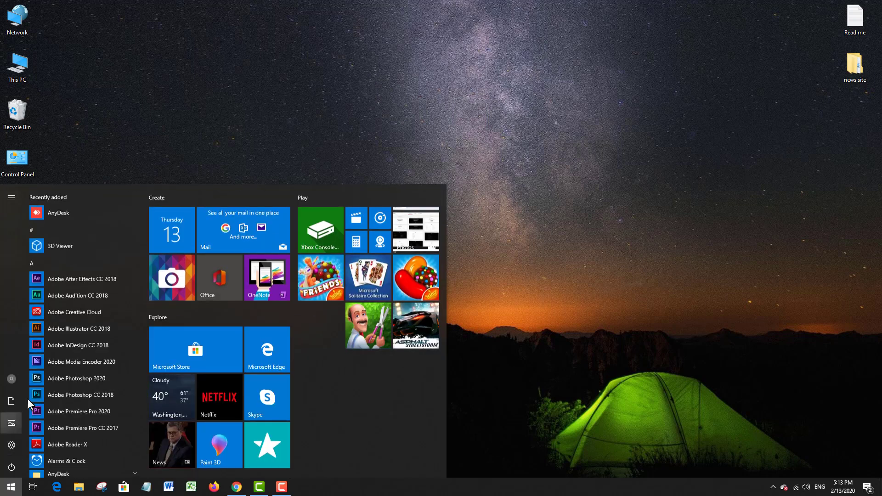
{"action": "left_click", "coordinate": [50, 325]}
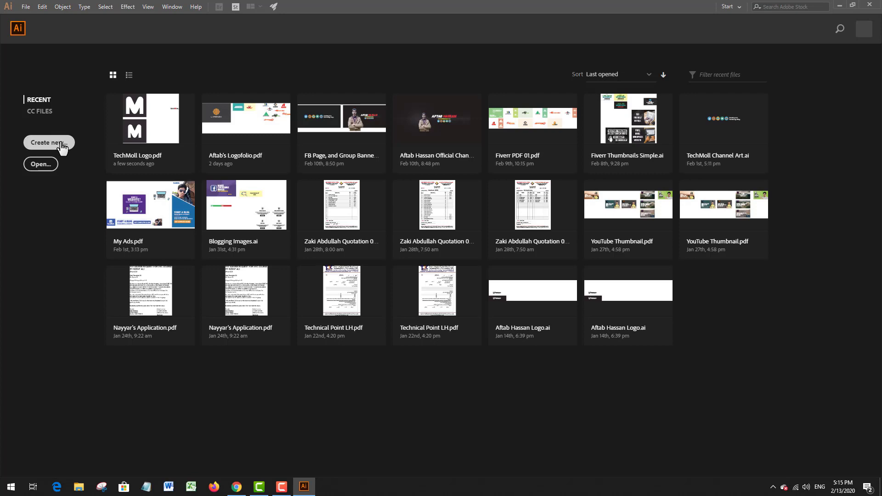
Step: Create a new document in pixels with a width of 272 px and a height of 90 px
{"action": "left_click", "coordinate": [61, 144]}
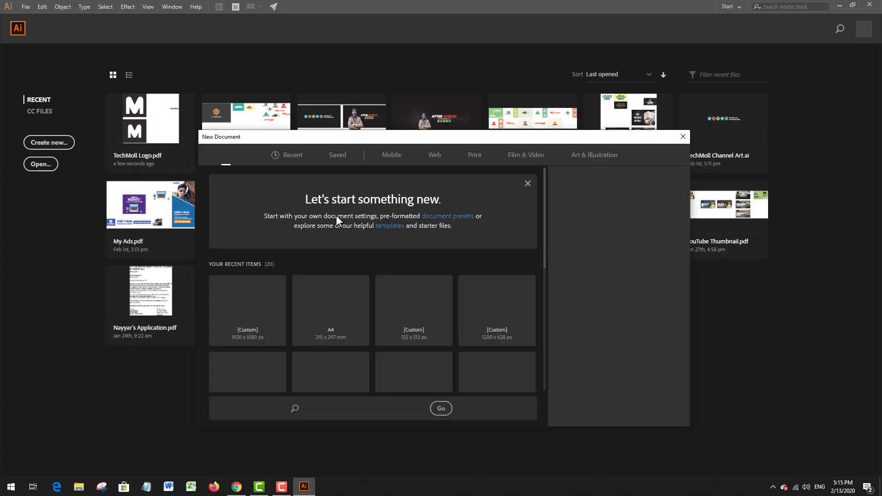
{"action": "left_click", "coordinate": [237, 485]}
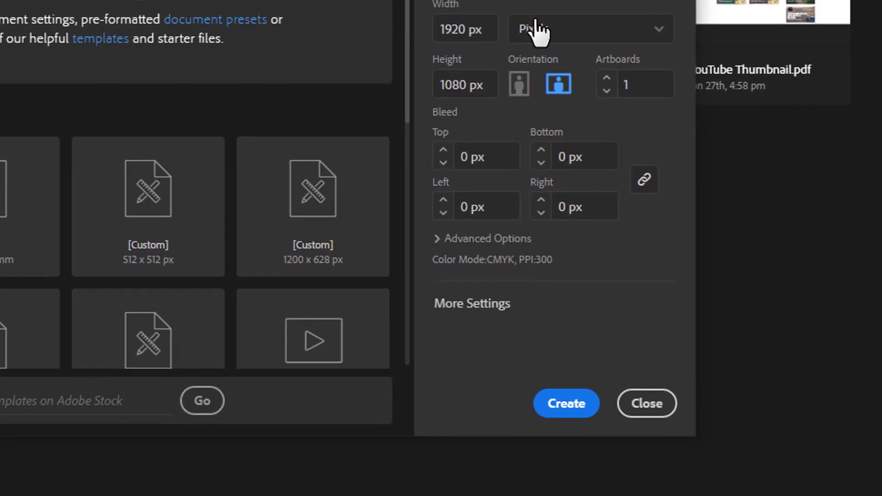
{"action": "left_click", "coordinate": [699, 101]}
{"action": "left_click", "coordinate": [523, 219]}
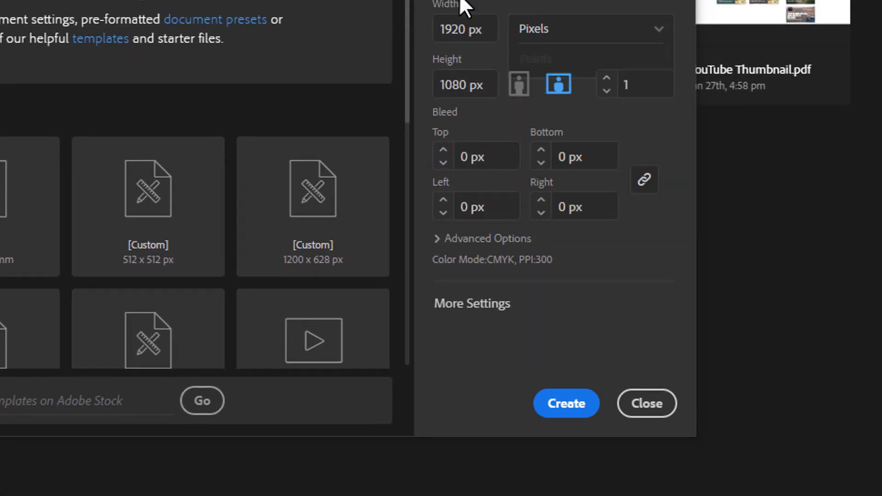
{"action": "key", "text": "shift+Tab"}
{"action": "type", "text": "272"}
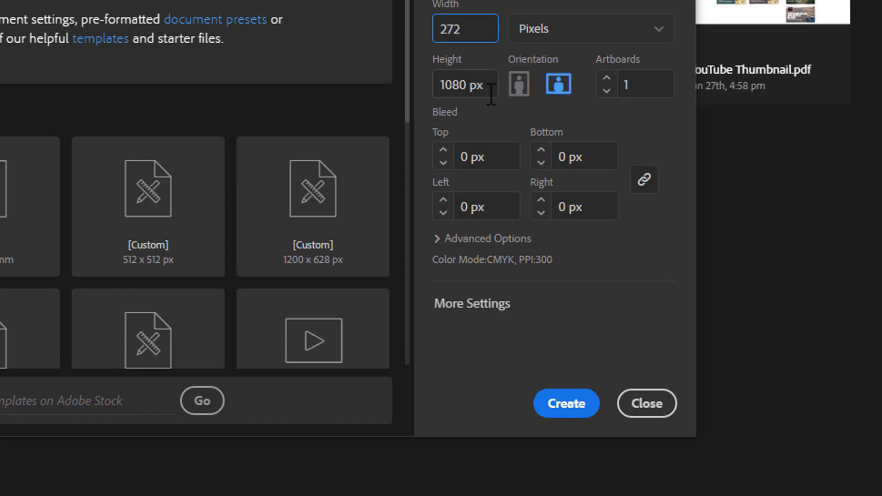
{"action": "key", "text": "Tab"}
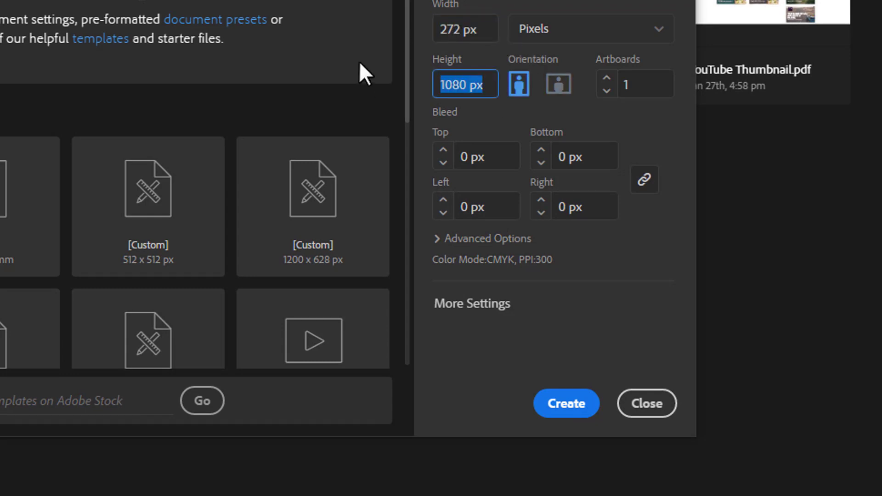
{"action": "type", "text": "90"}
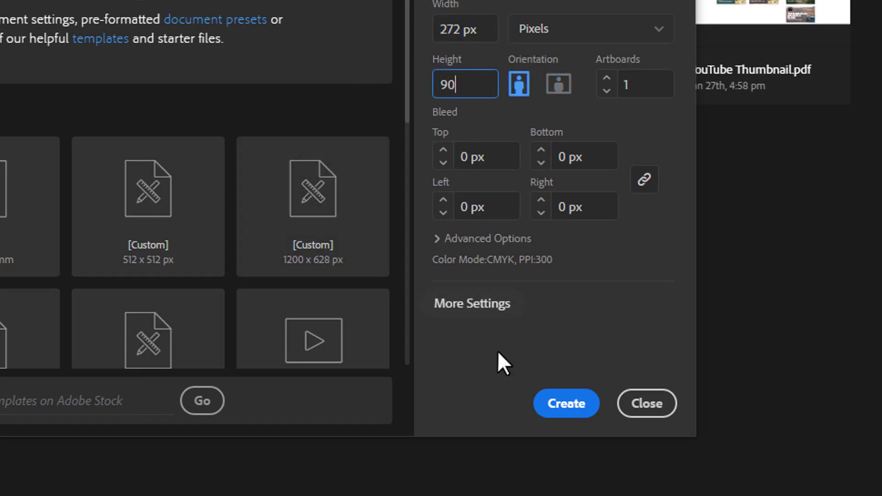
{"action": "left_click", "coordinate": [577, 402]}
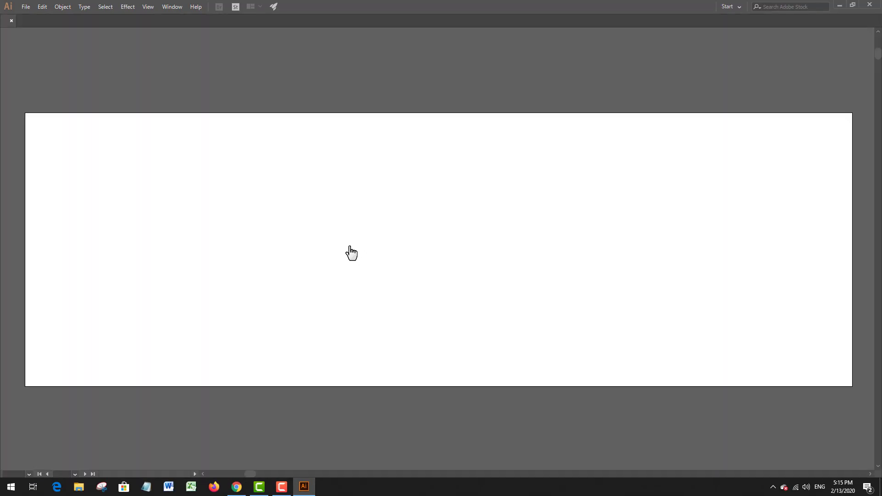
Step: Paste the TECHMOLL logo onto the artboard and scale it to about 269 px wide, nearly filling the artboard's width
{"action": "left_click_drag", "start_coordinate": [391, 267], "coordinate": [329, 218]}
{"action": "scroll", "coordinate": [324, 253], "scroll_direction": "down", "scroll_amount": 4}
{"action": "scroll", "coordinate": [331, 213], "scroll_direction": "up", "scroll_amount": 2}
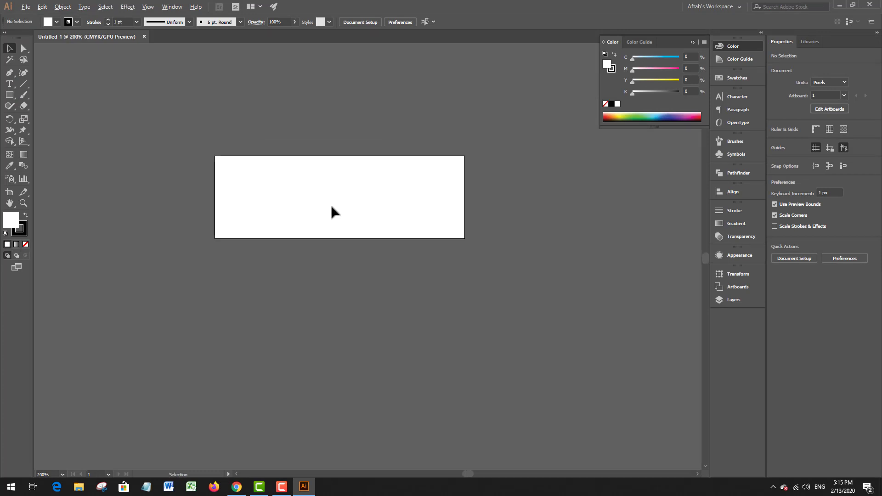
{"action": "scroll", "coordinate": [332, 207], "scroll_direction": "up", "scroll_amount": 2}
{"action": "key", "text": "ctrl+v"}
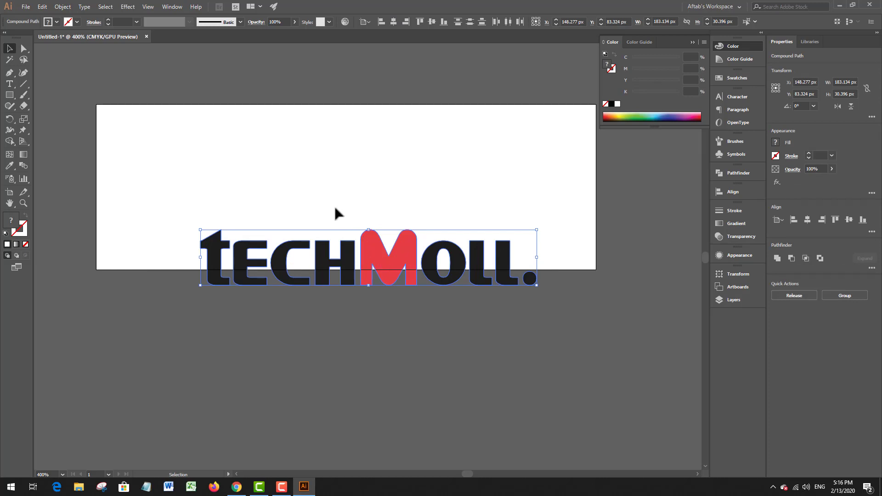
{"action": "left_click_drag", "start_coordinate": [377, 250], "coordinate": [283, 180]}
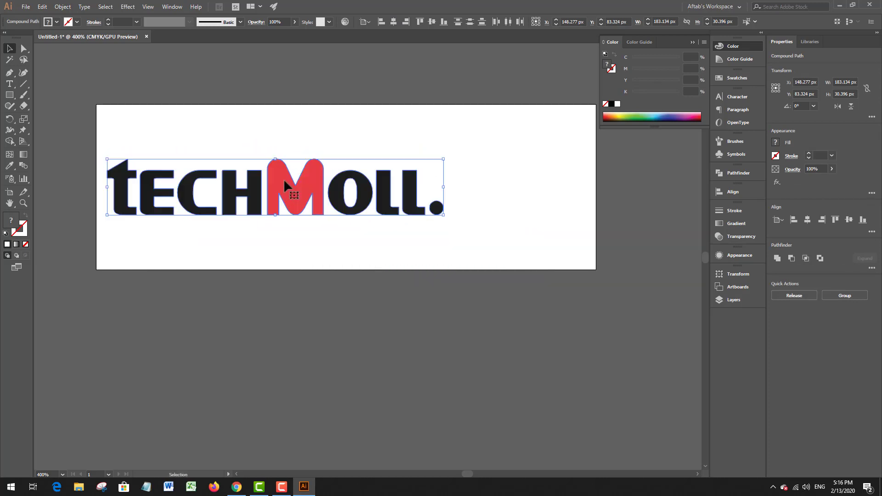
{"action": "left_click_drag", "start_coordinate": [443, 190], "coordinate": [593, 194]}
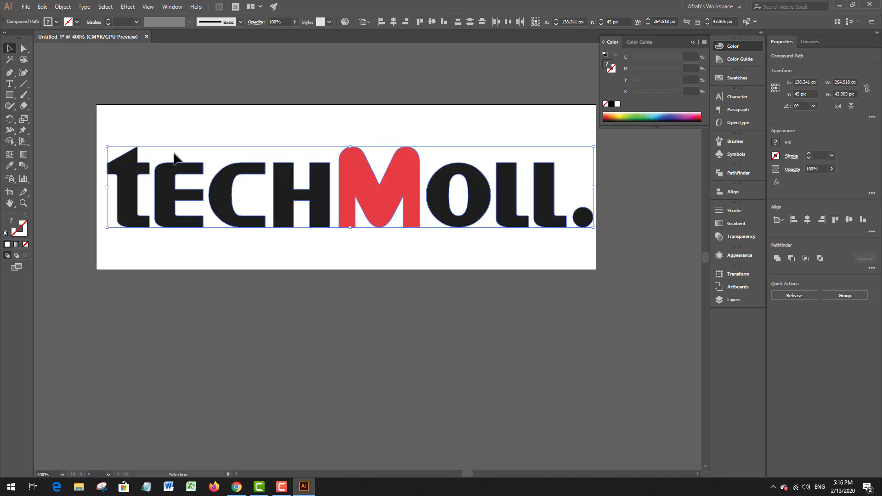
{"action": "left_click_drag", "start_coordinate": [108, 186], "coordinate": [100, 185]}
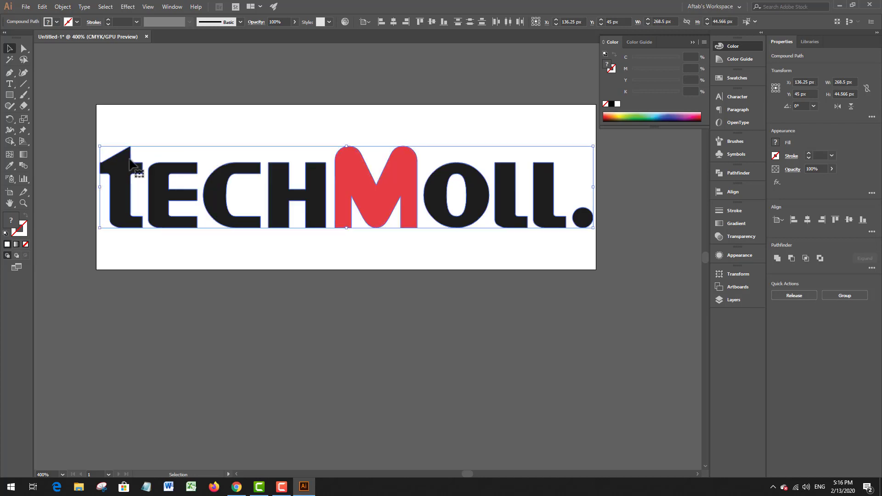
{"action": "left_click", "coordinate": [197, 126]}
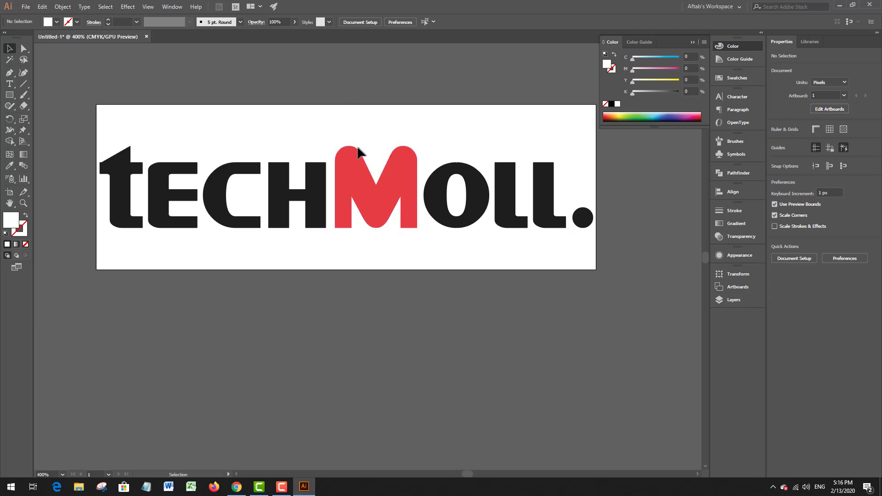
Step: Duplicate the artboard with its logo and place the copy below the original at about X 173 px, Y 347 px
{"action": "scroll", "coordinate": [371, 136], "scroll_direction": "down", "scroll_amount": 4}
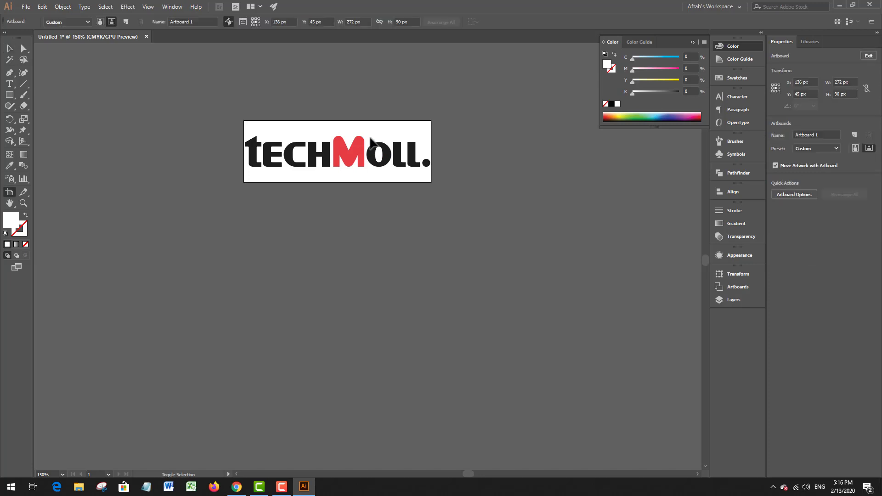
{"action": "key", "text": "shift+o"}
{"action": "left_click_drag", "start_coordinate": [378, 149], "coordinate": [403, 206]}
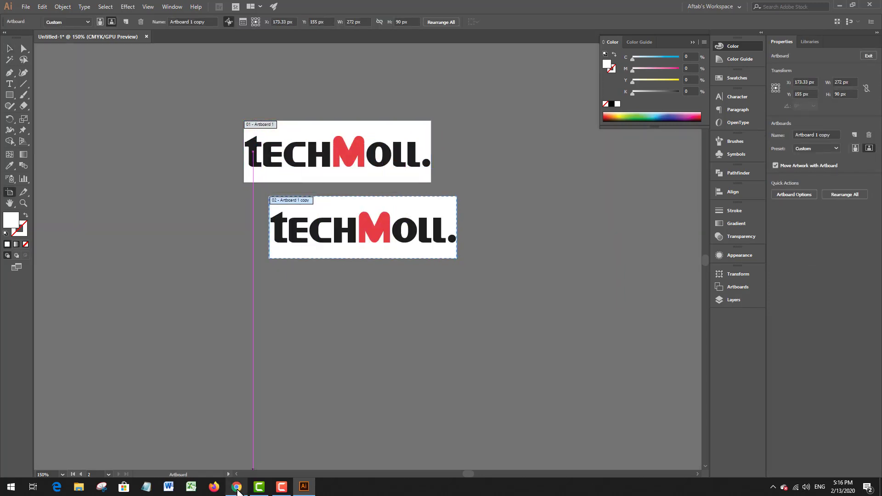
{"action": "left_click", "coordinate": [236, 486]}
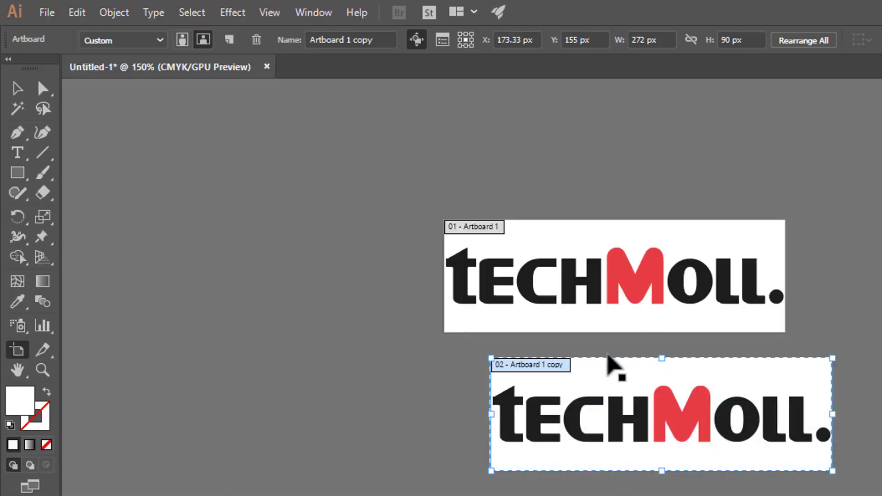
{"action": "left_click_drag", "start_coordinate": [630, 368], "coordinate": [630, 494]}
{"action": "left_click_drag", "start_coordinate": [565, 410], "coordinate": [565, 495]}
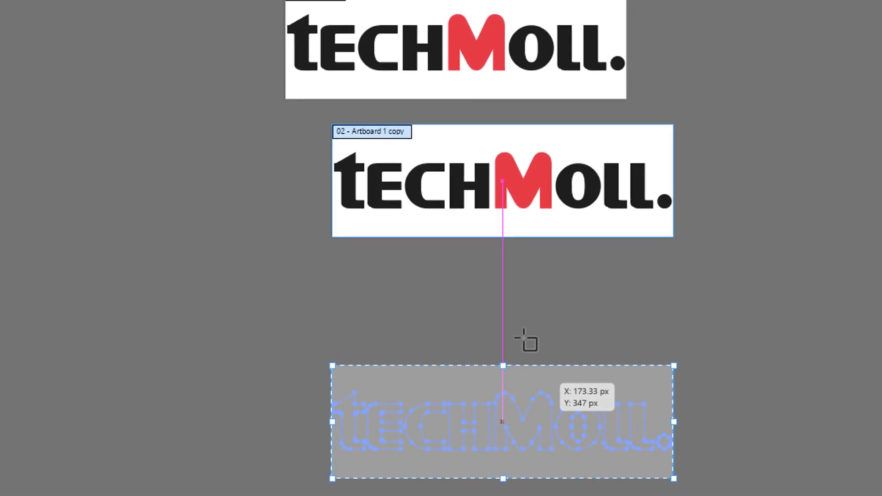
Step: Resize the copied artboard to a width of 544 px and a height of 180 px
{"action": "left_click", "coordinate": [197, 46]}
{"action": "key", "text": "Tab"}
{"action": "key", "text": "Tab"}
{"action": "type", "text": "544"}
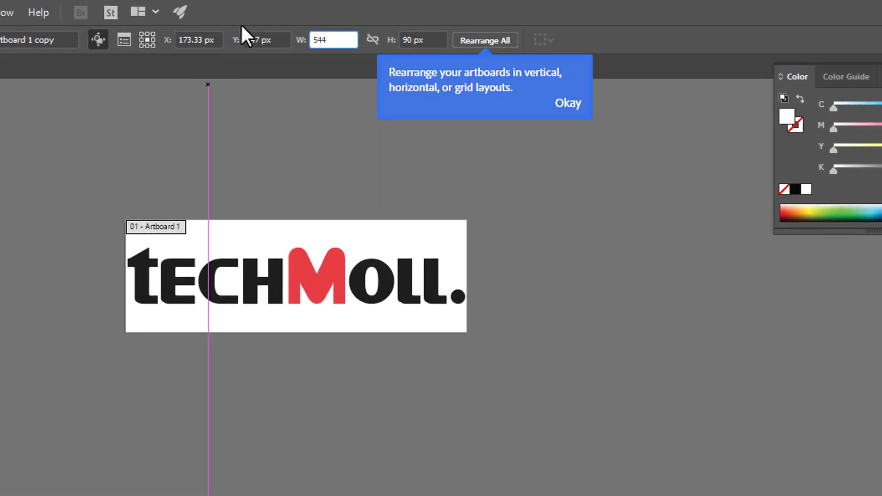
{"action": "left_click", "coordinate": [418, 44]}
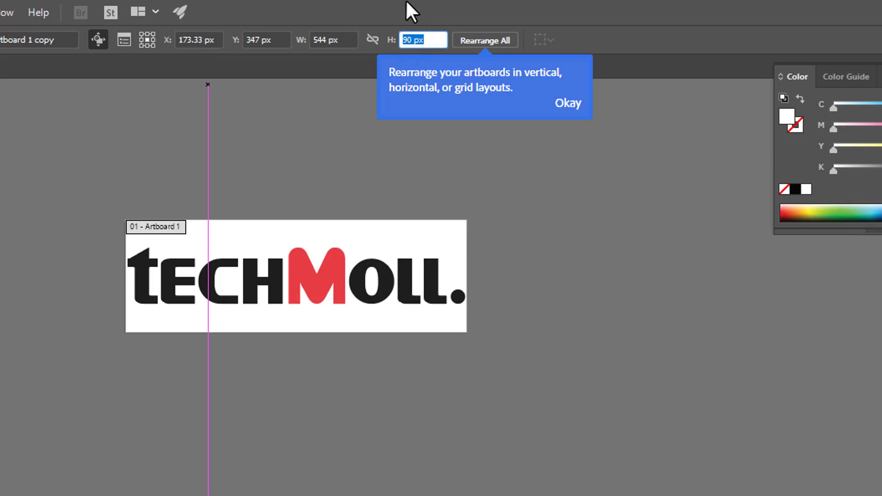
{"action": "type", "text": "180"}
{"action": "key", "text": "Return"}
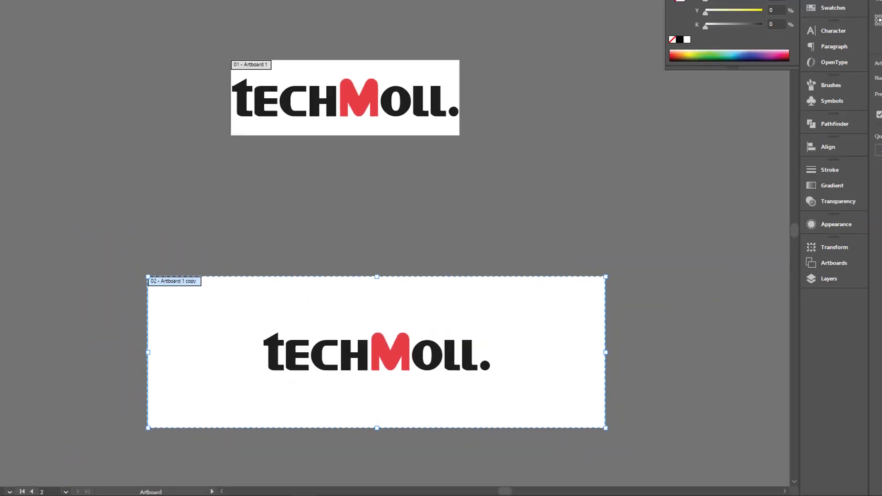
{"action": "key", "text": "v"}
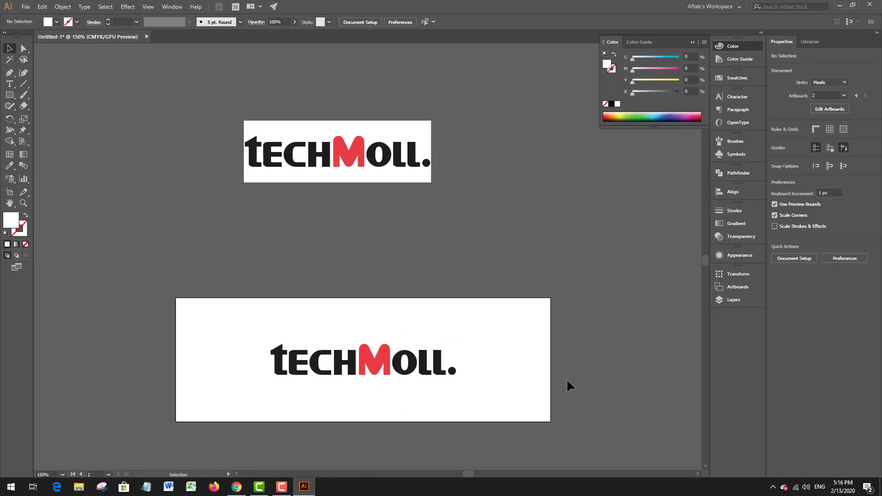
Step: Enlarge the logo on the 544 x 180 px artboard to nearly fill its width
{"action": "left_click_drag", "start_coordinate": [549, 247], "coordinate": [525, 144]}
{"action": "left_click_drag", "start_coordinate": [233, 247], "coordinate": [473, 347]}
{"action": "left_click_drag", "start_coordinate": [437, 277], "coordinate": [537, 274]}
{"action": "left_click", "coordinate": [561, 257]}
{"action": "scroll", "coordinate": [556, 254], "scroll_direction": "down", "scroll_amount": 1, "text": "alt"}
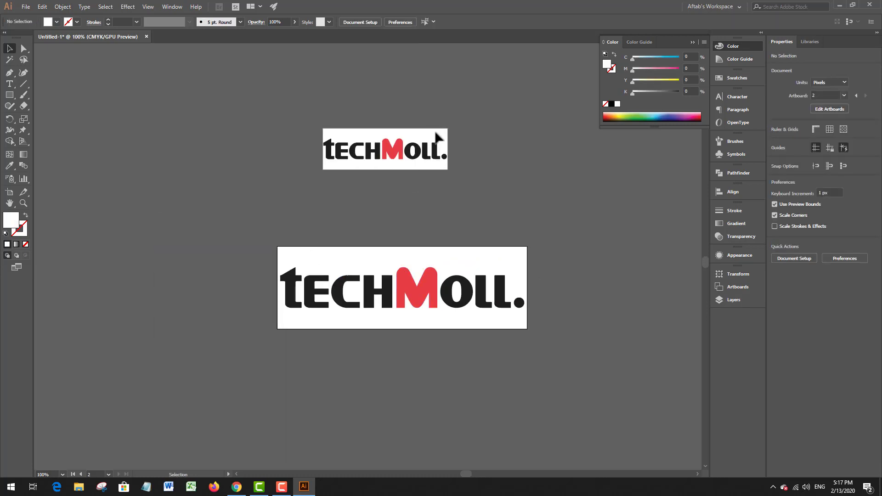
Step: Activate the smaller artboard and examine the TECHMOLL logos on both artboards up close
{"action": "left_click", "coordinate": [436, 133]}
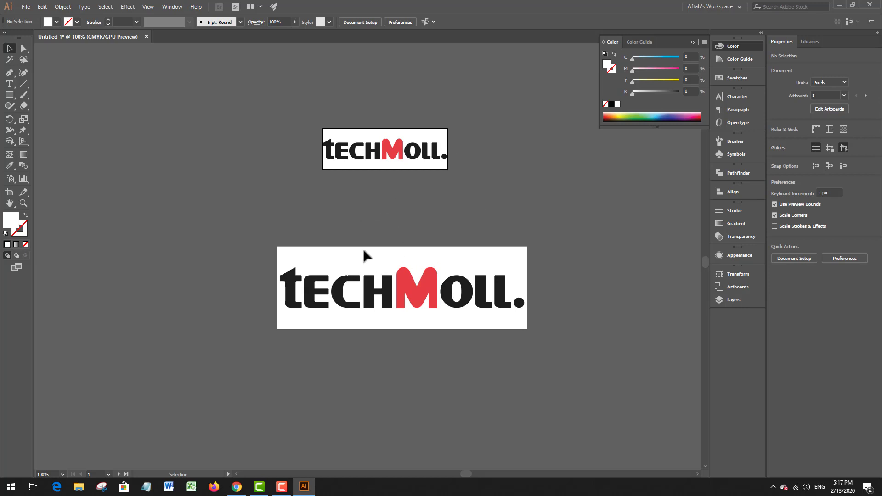
{"action": "scroll", "coordinate": [410, 133], "scroll_direction": "up", "scroll_amount": 3, "text": "alt"}
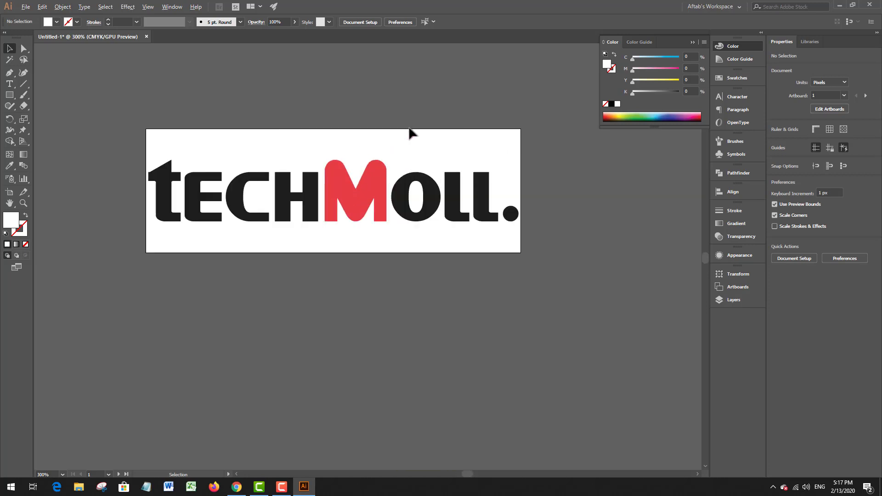
{"action": "left_click", "coordinate": [417, 177]}
{"action": "left_click", "coordinate": [428, 142]}
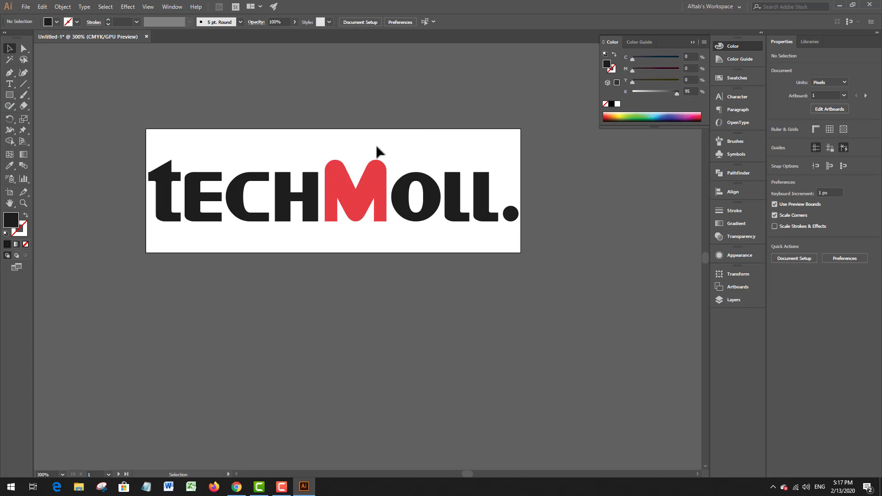
{"action": "scroll", "coordinate": [390, 161], "scroll_direction": "down", "scroll_amount": 2, "text": "alt"}
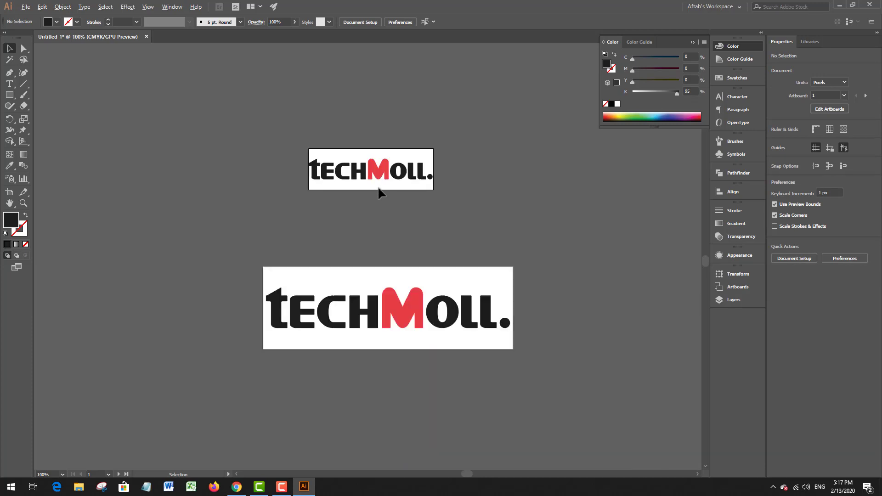
{"action": "scroll", "coordinate": [402, 165], "scroll_direction": "up", "scroll_amount": 2, "text": "alt"}
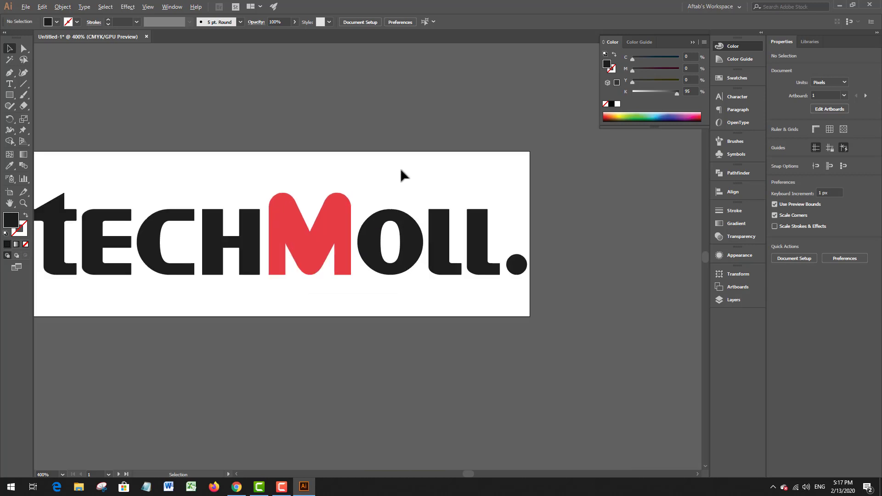
{"action": "scroll", "coordinate": [401, 169], "scroll_direction": "down", "scroll_amount": 1, "text": "alt"}
{"action": "scroll", "coordinate": [398, 170], "scroll_direction": "down", "scroll_amount": 3, "text": "alt"}
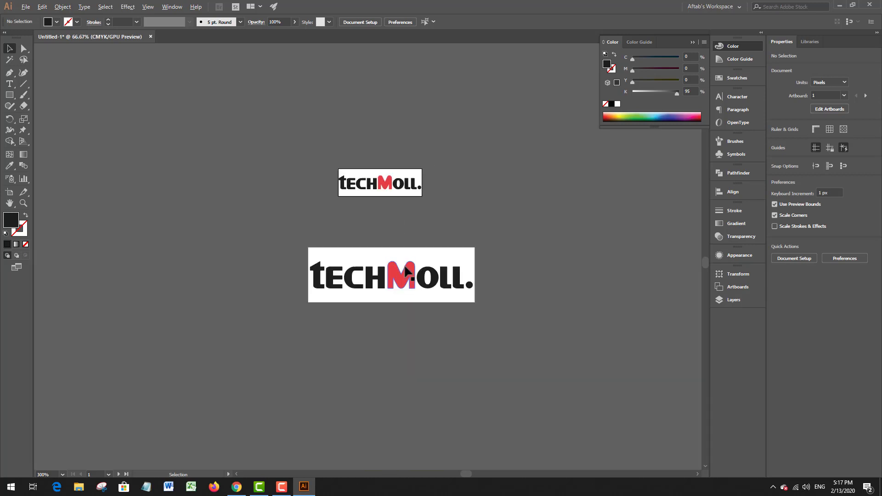
{"action": "scroll", "coordinate": [415, 266], "scroll_direction": "up", "scroll_amount": 1, "text": "alt"}
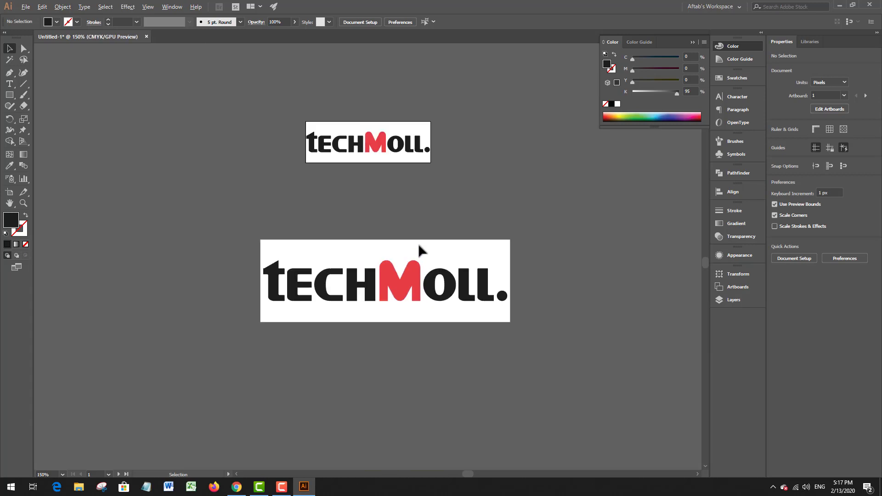
{"action": "scroll", "coordinate": [395, 135], "scroll_direction": "up", "scroll_amount": 4, "text": "alt"}
Step: Export the 272 x 90 px artboard with Save for Web as a PNG-24 image named logo 1 on the Desktop
{"action": "key", "text": "ctrl+alt+shift+s"}
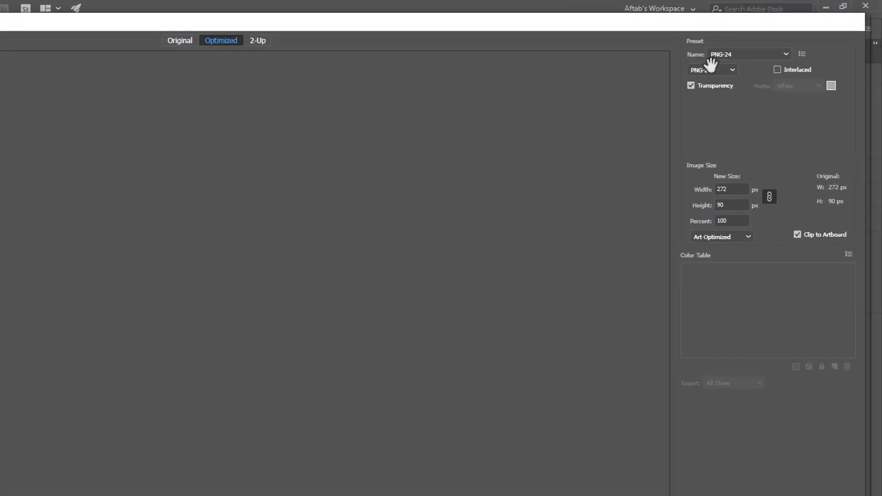
{"action": "left_click", "coordinate": [635, 98]}
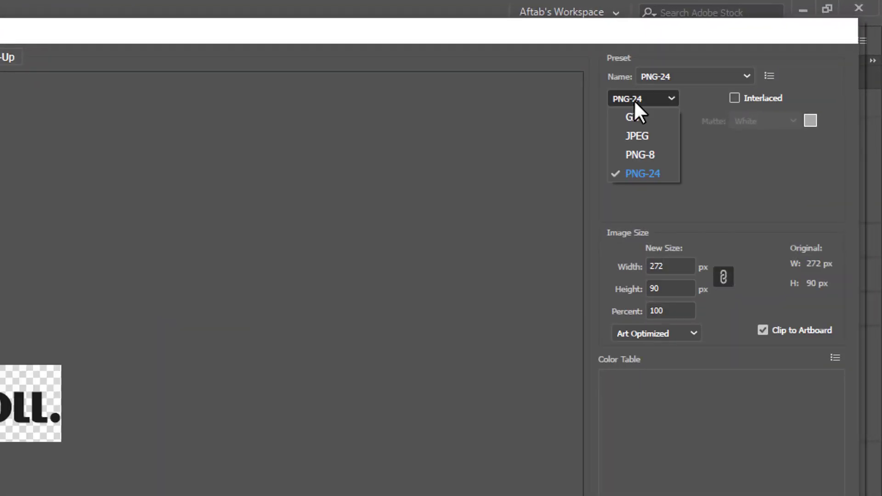
{"action": "left_click", "coordinate": [644, 172]}
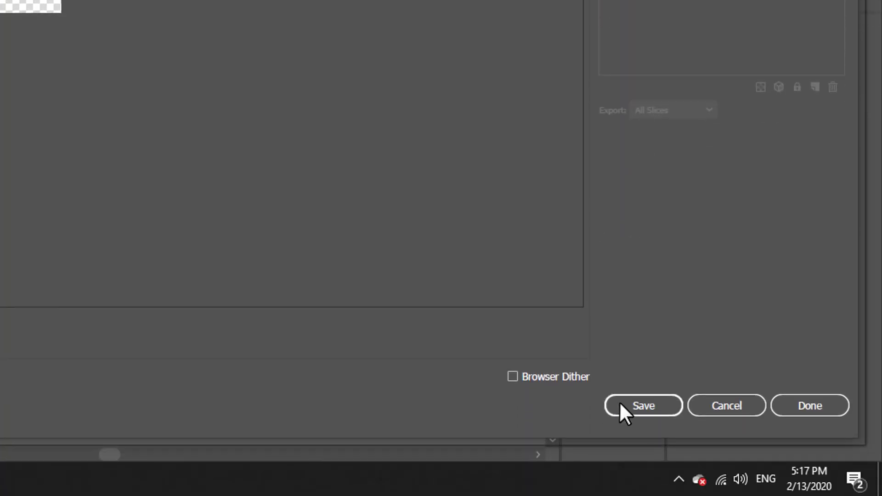
{"action": "left_click", "coordinate": [634, 406]}
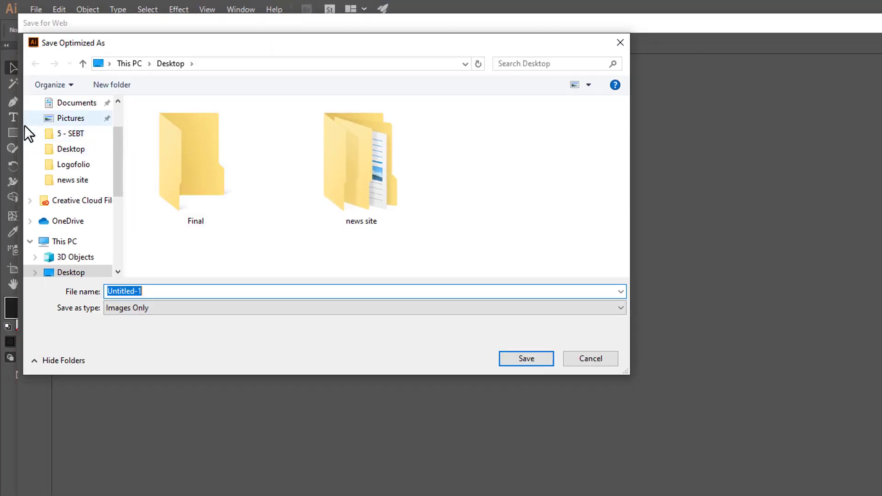
{"action": "scroll", "coordinate": [58, 144], "scroll_direction": "up", "scroll_amount": 2}
{"action": "left_click", "coordinate": [73, 129]}
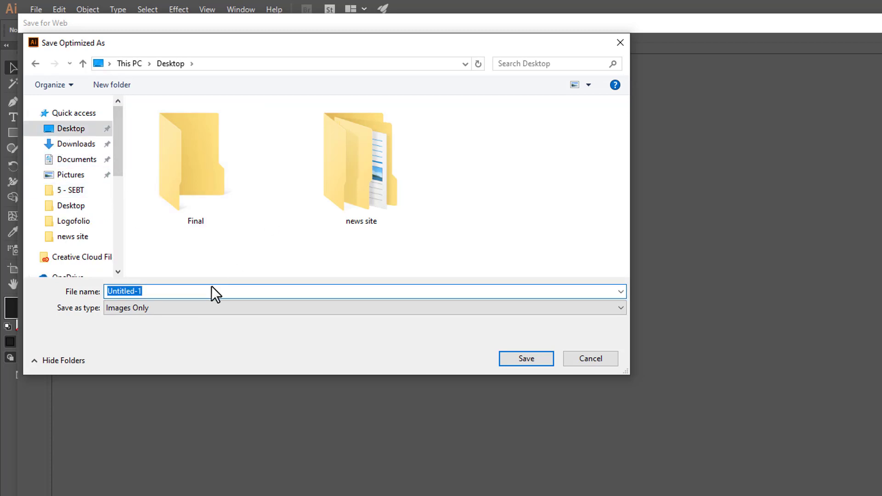
{"action": "type", "text": "logo 1"}
{"action": "left_click", "coordinate": [518, 367]}
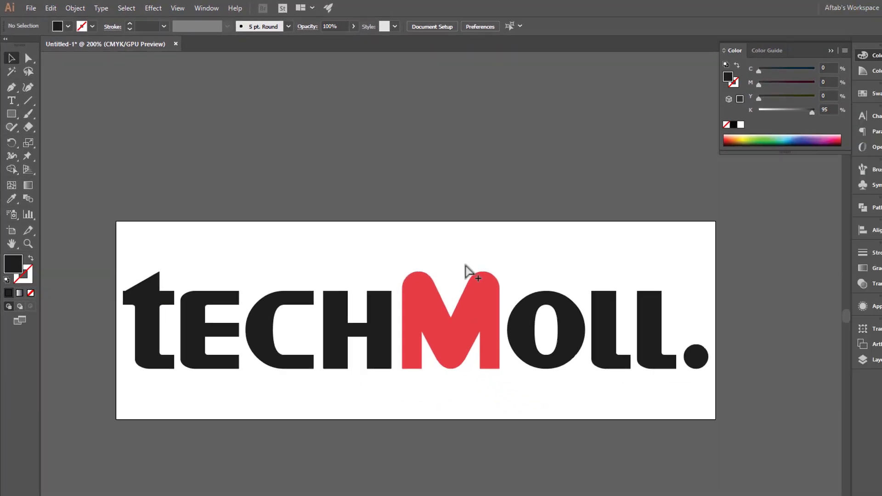
Step: Export the 544 x 180 px artboard with Save for Web as a PNG-24 image named logo 2 on the Desktop
{"action": "key", "text": "ctrl+alt+shift+s"}
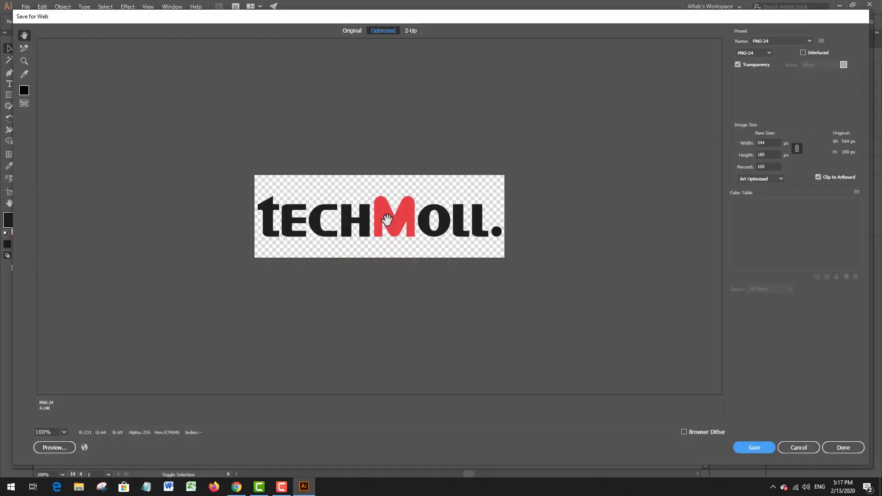
{"action": "left_click", "coordinate": [741, 54]}
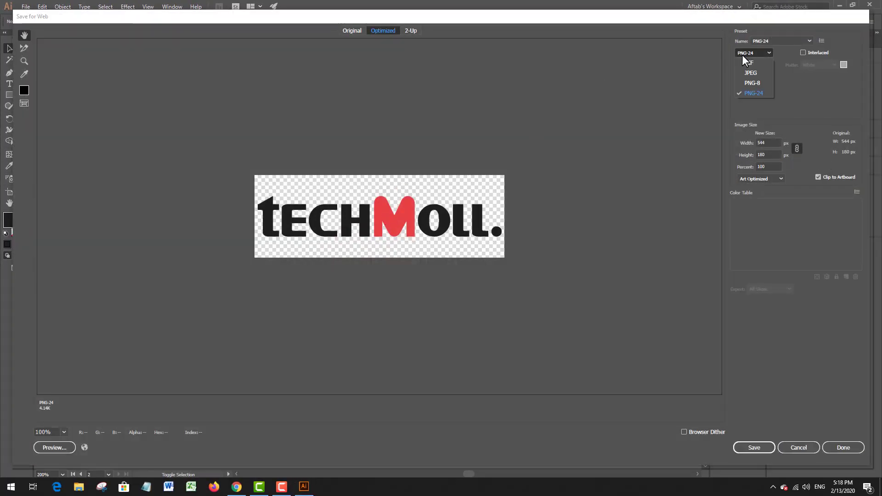
{"action": "left_click", "coordinate": [754, 94]}
{"action": "left_click", "coordinate": [759, 446]}
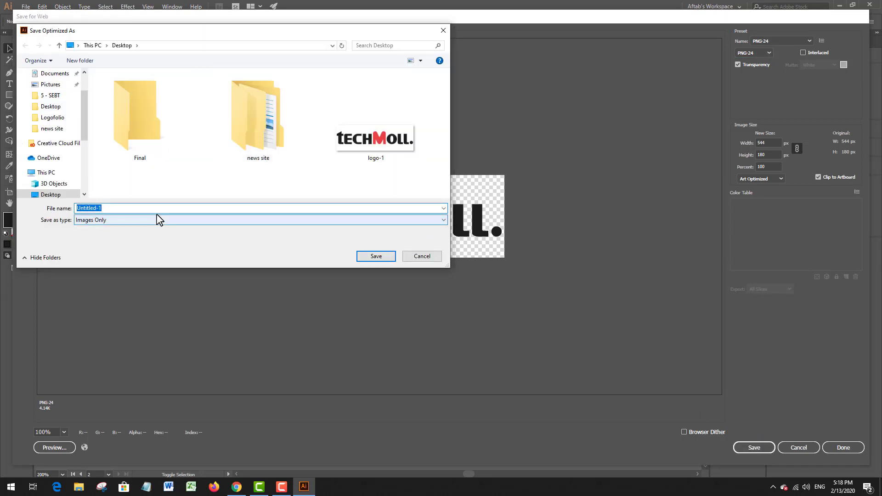
{"action": "type", "text": "logo "}
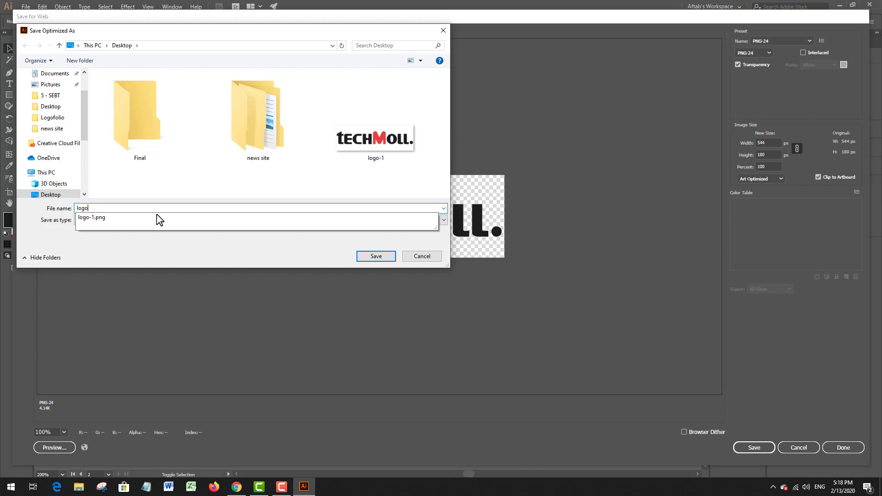
{"action": "type", "text": "2"}
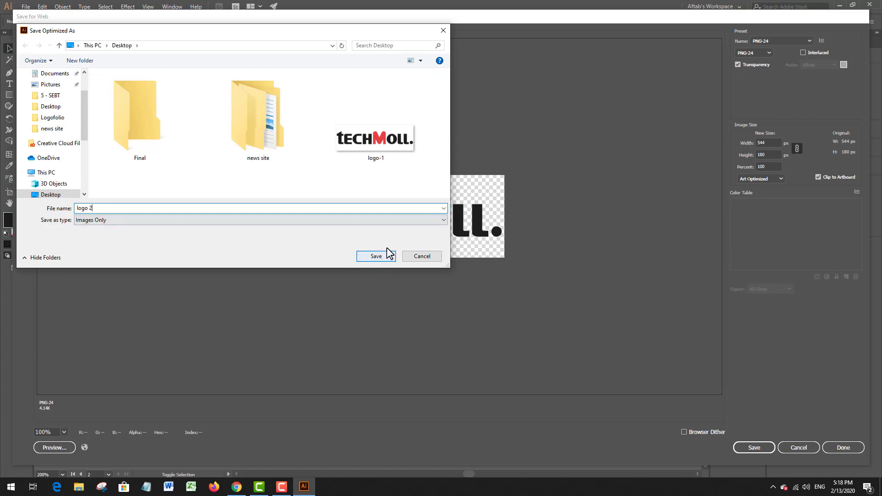
{"action": "left_click", "coordinate": [380, 256]}
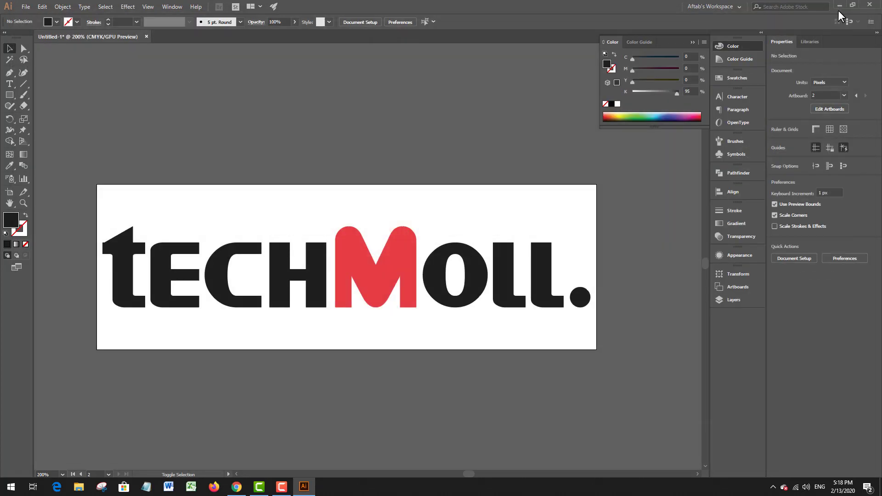
Step: Minimize Illustrator and move the logo-1 and logo-2 files next to each other in an open area of the desktop
{"action": "left_click", "coordinate": [838, 5]}
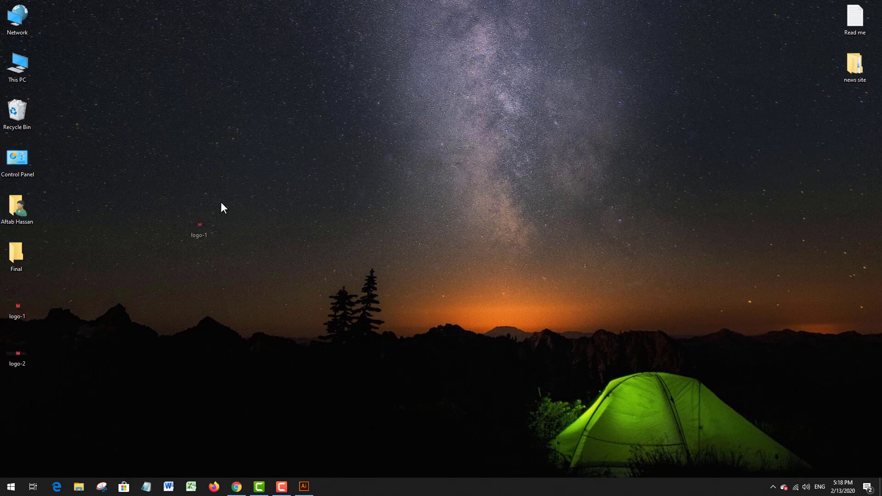
{"action": "left_click_drag", "start_coordinate": [221, 202], "coordinate": [222, 203]}
{"action": "left_click_drag", "start_coordinate": [17, 353], "coordinate": [170, 261]}
{"action": "left_click_drag", "start_coordinate": [226, 233], "coordinate": [226, 235]}
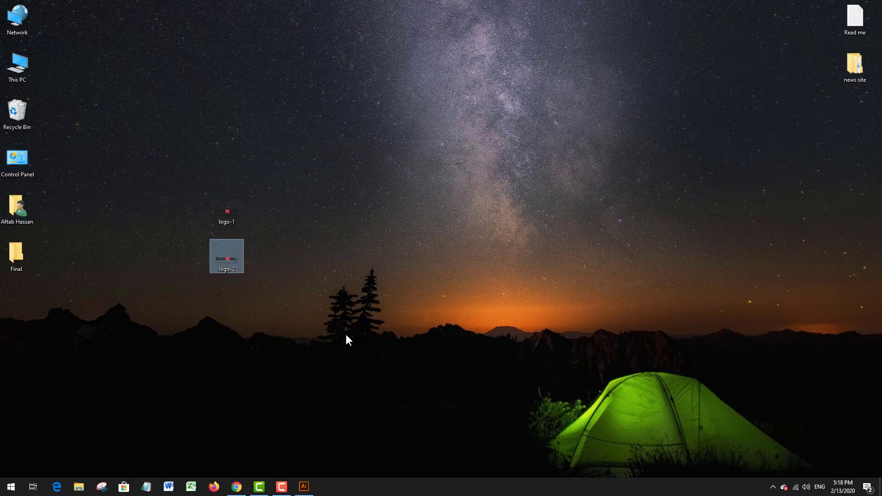
Step: Switch to the Newspaper theme panel in Chrome and remove the current image from the Logo Upload setting
{"action": "left_click", "coordinate": [236, 487]}
{"action": "left_click", "coordinate": [417, 155]}
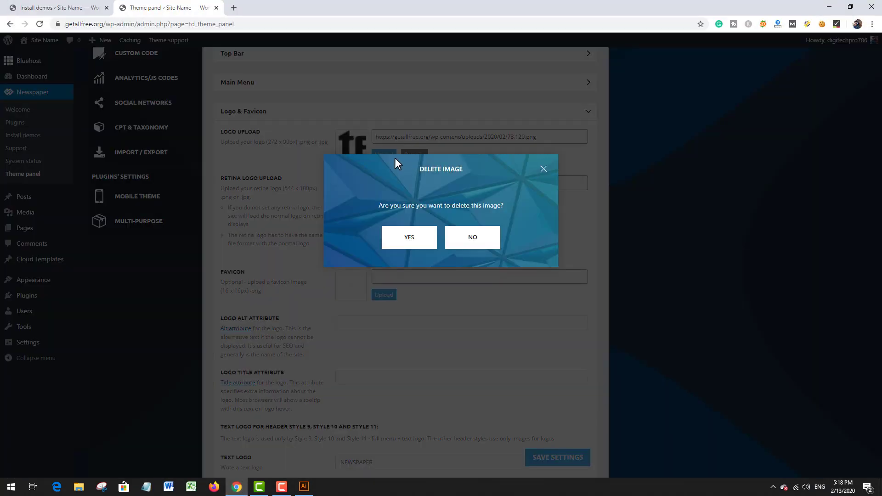
{"action": "left_click", "coordinate": [410, 244]}
Step: Open the media library for the main logo and permanently delete the old 73.120.png logo image
{"action": "left_click", "coordinate": [383, 155]}
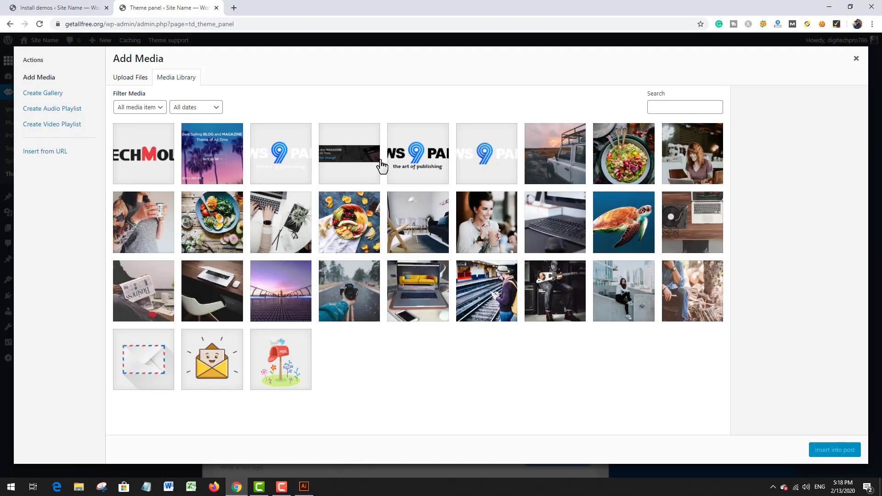
{"action": "left_click", "coordinate": [165, 161]}
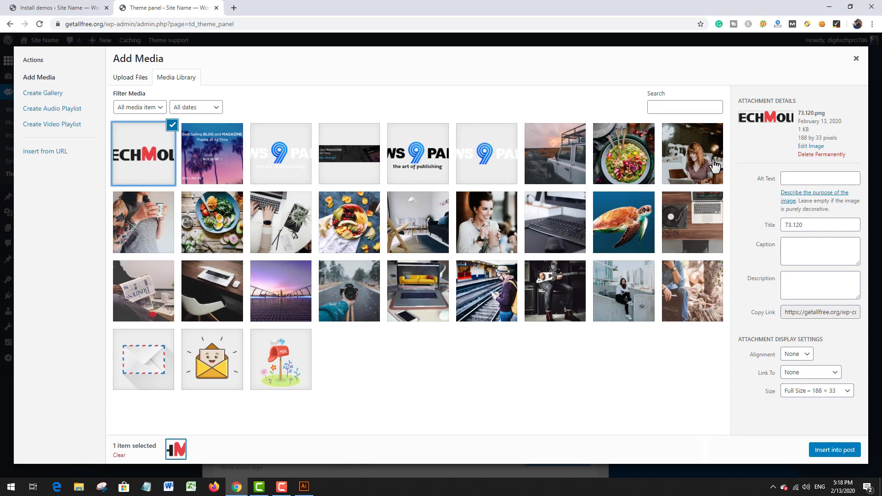
{"action": "left_click", "coordinate": [827, 155]}
{"action": "left_click", "coordinate": [485, 95]}
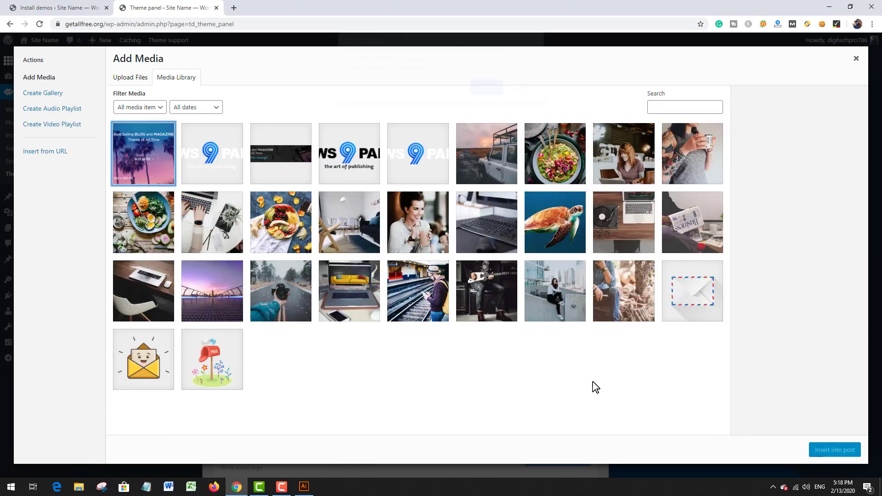
Step: Upload logo-1.png from the computer and insert it as the main logo
{"action": "left_click", "coordinate": [131, 79]}
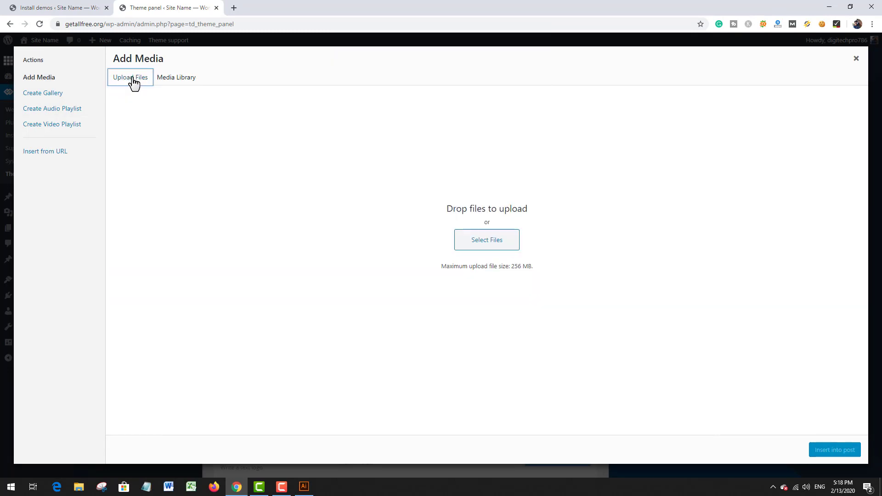
{"action": "left_click", "coordinate": [463, 244]}
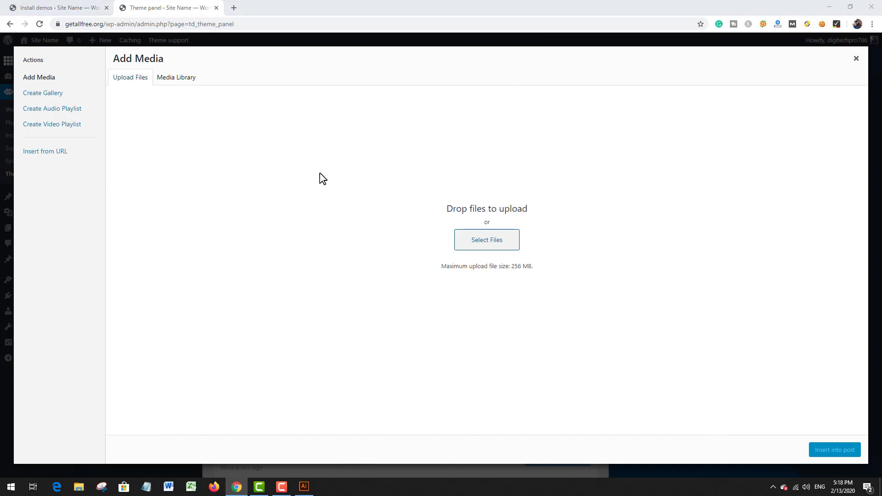
{"action": "double_click", "coordinate": [746, 198]}
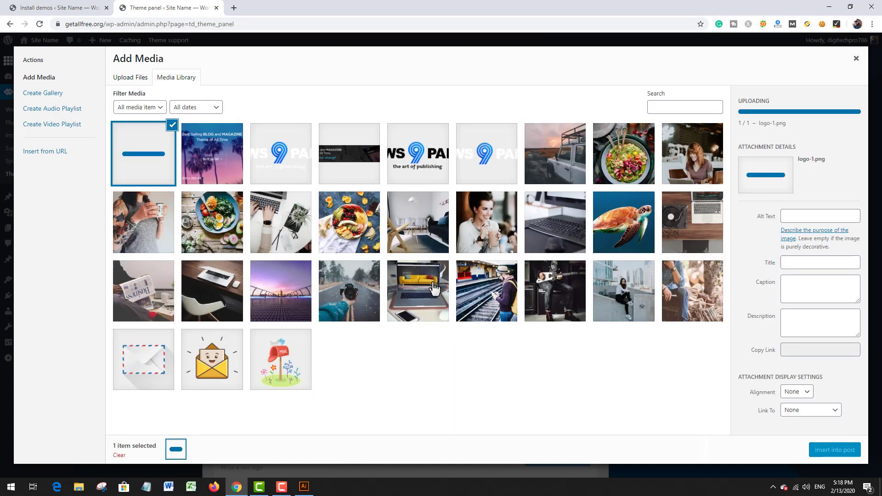
{"action": "left_click", "coordinate": [833, 450]}
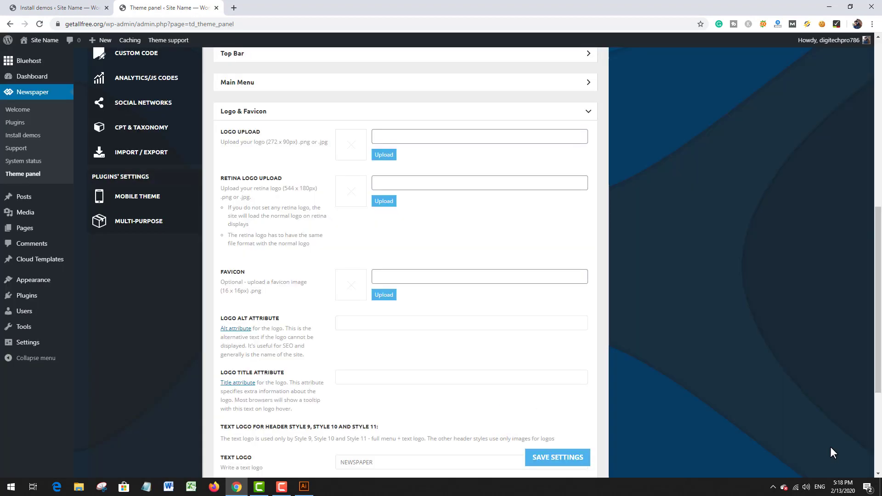
Step: Upload logo-2.png from the computer and insert it as the retina logo
{"action": "left_click", "coordinate": [383, 202]}
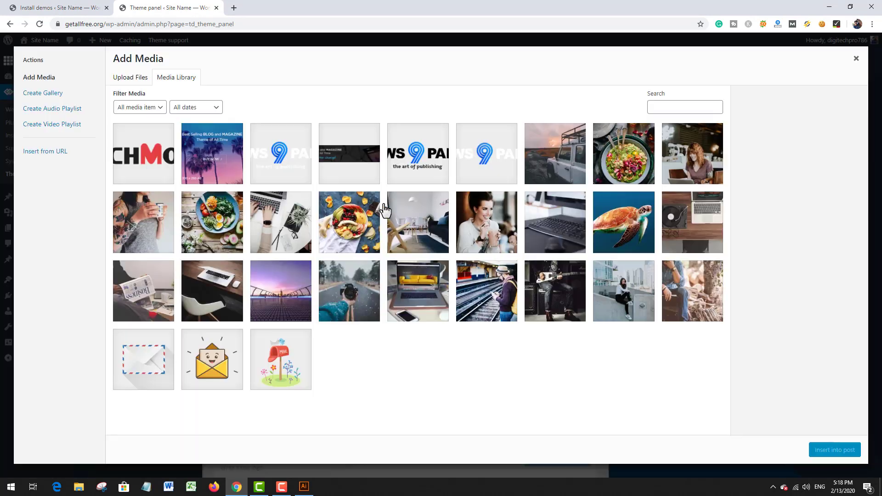
{"action": "left_click", "coordinate": [129, 83]}
{"action": "left_click", "coordinate": [469, 240]}
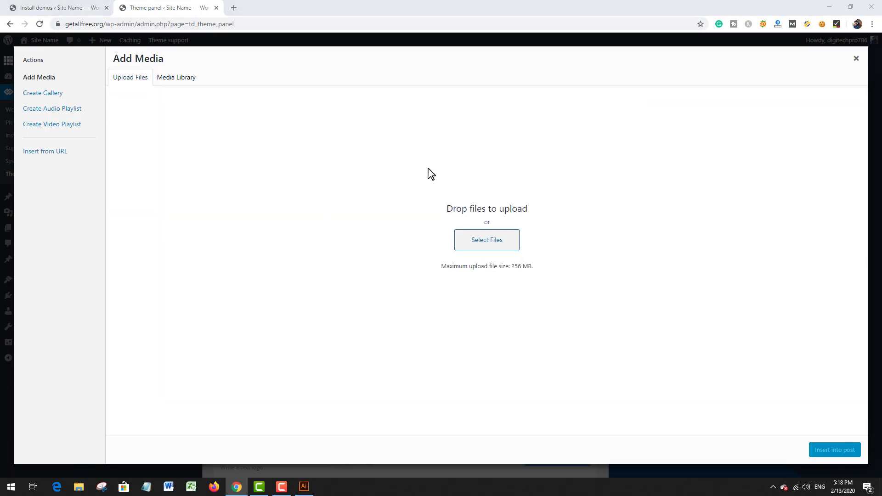
{"action": "double_click", "coordinate": [516, 276]}
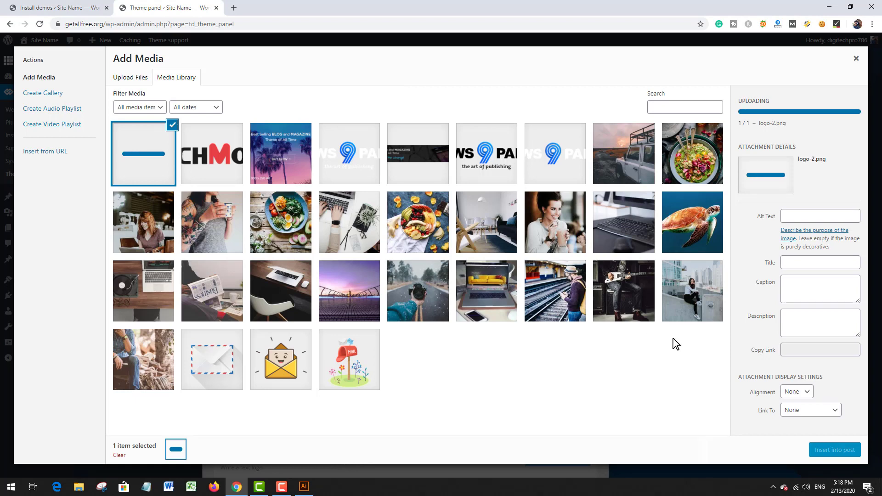
{"action": "left_click", "coordinate": [829, 452]}
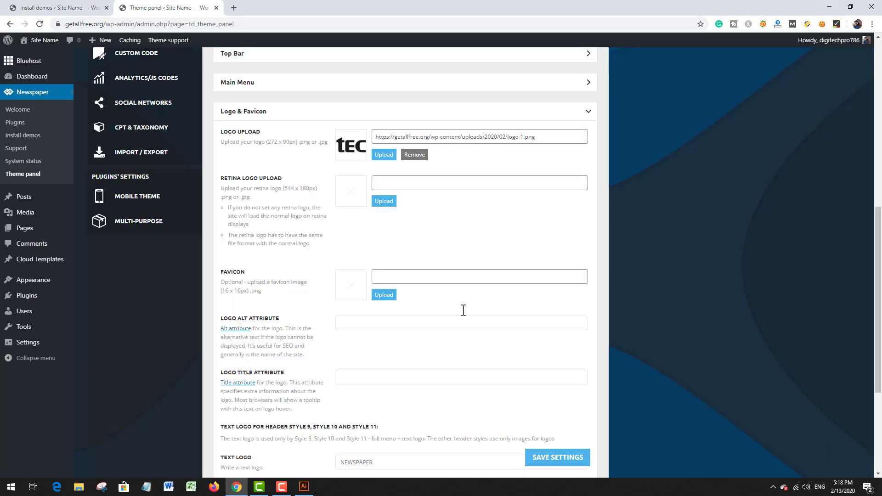
{"action": "scroll", "coordinate": [382, 248], "scroll_direction": "down", "scroll_amount": 2}
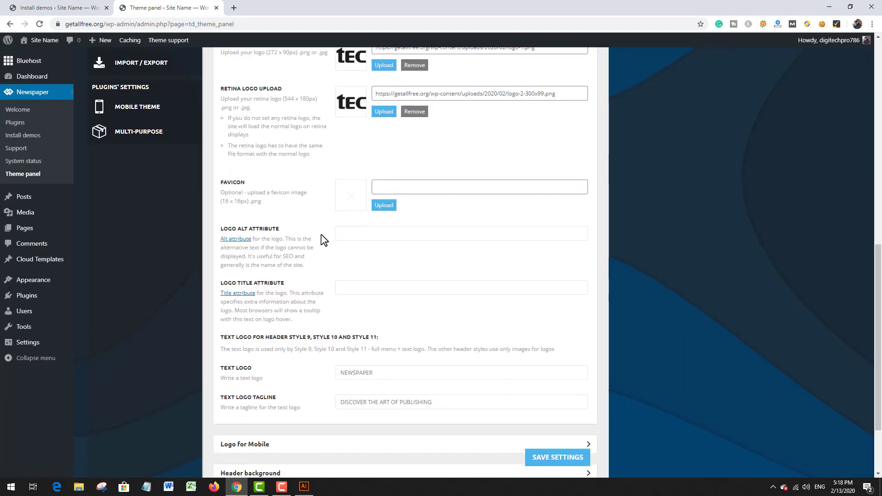
{"action": "scroll", "coordinate": [379, 193], "scroll_direction": "down", "scroll_amount": 1}
{"action": "scroll", "coordinate": [386, 205], "scroll_direction": "down", "scroll_amount": 1}
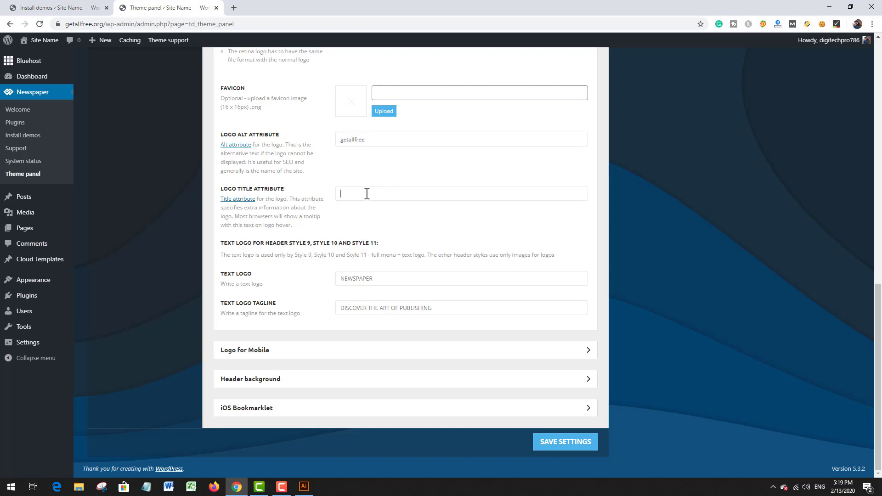
Step: Expand the Logo for Mobile settings and remove the current Logo Mobile image, confirming its deletion
{"action": "left_click", "coordinate": [295, 351]}
{"action": "scroll", "coordinate": [322, 312], "scroll_direction": "down", "scroll_amount": 4}
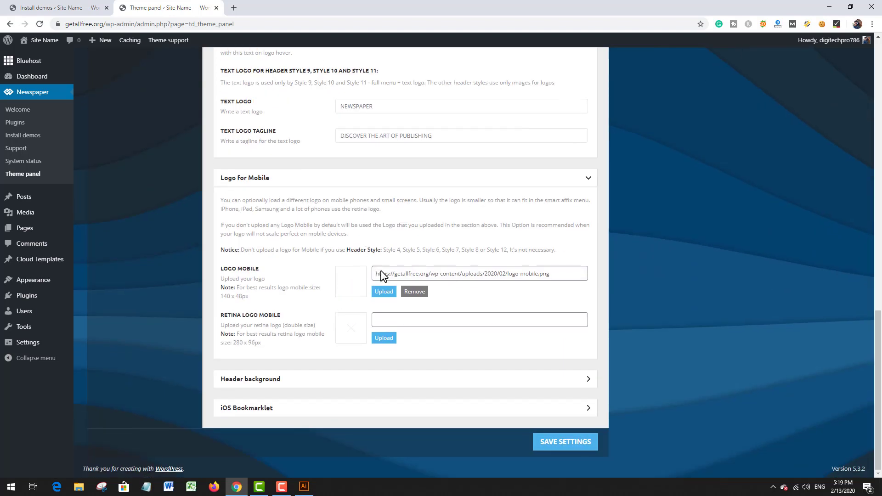
{"action": "left_click", "coordinate": [415, 292]}
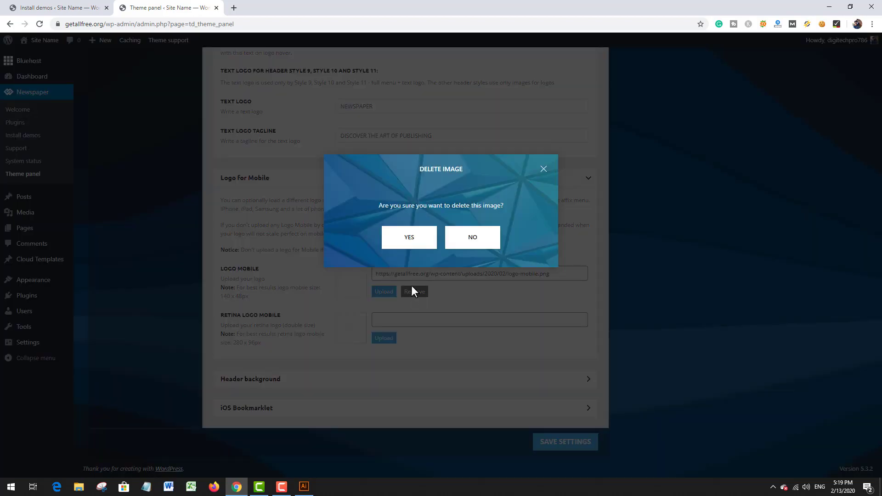
{"action": "left_click", "coordinate": [400, 240]}
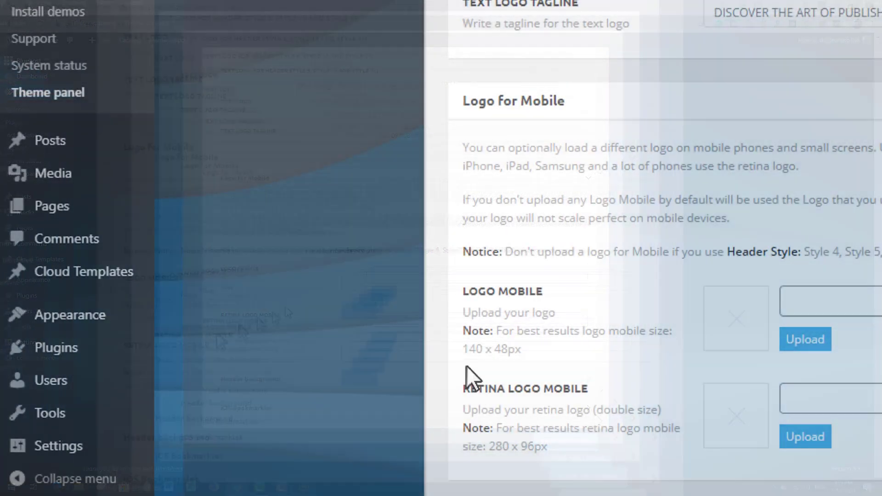
Step: Switch to Illustrator and duplicate both TECHMOLL logo artboards with their artwork beside the originals
{"action": "left_click_drag", "start_coordinate": [227, 296], "coordinate": [241, 296]}
{"action": "left_click", "coordinate": [514, 349]}
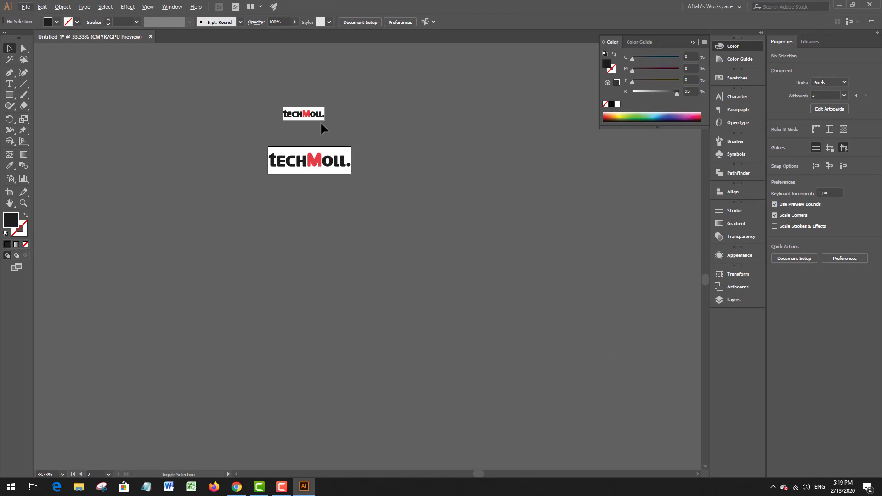
{"action": "key", "text": "alt+o"}
{"action": "left_click", "coordinate": [324, 128]}
{"action": "key", "text": "shift+o"}
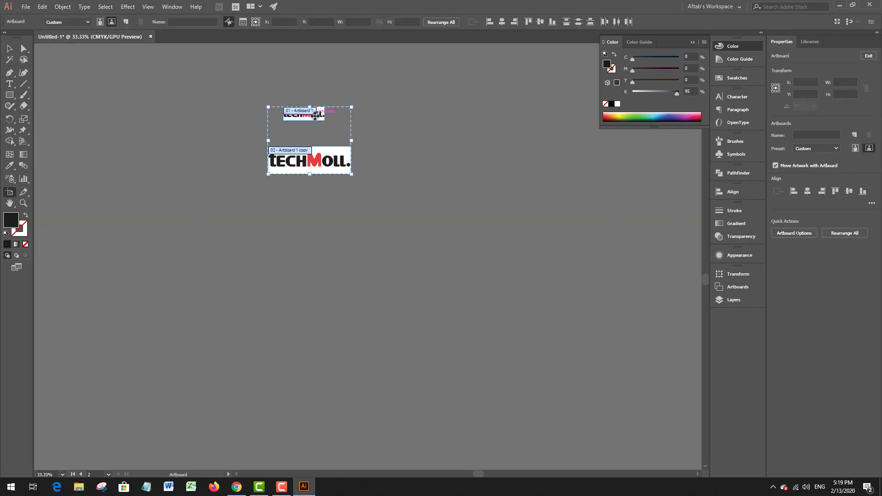
{"action": "left_click_drag", "start_coordinate": [316, 115], "coordinate": [440, 123]}
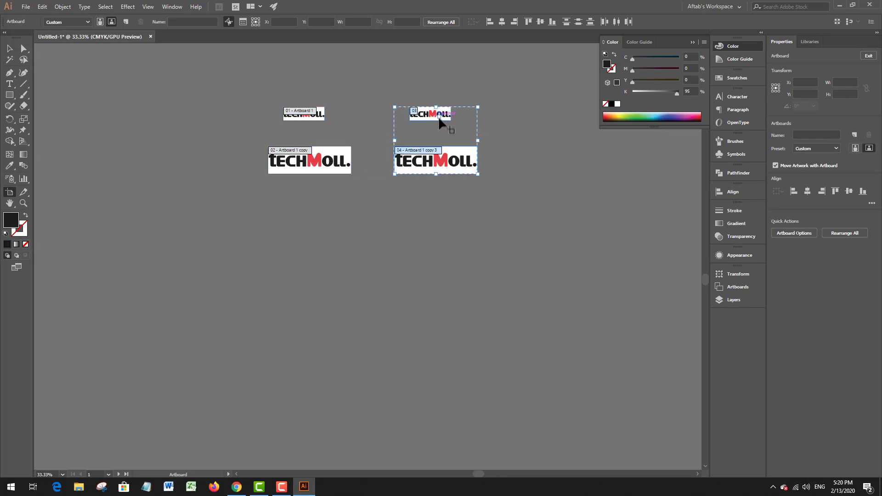
Step: Set the smaller duplicated artboard to 140 px wide and 48 px high, as recommended for the mobile logo
{"action": "scroll", "coordinate": [452, 115], "scroll_direction": "up", "scroll_amount": 4}
{"action": "left_click", "coordinate": [444, 102]}
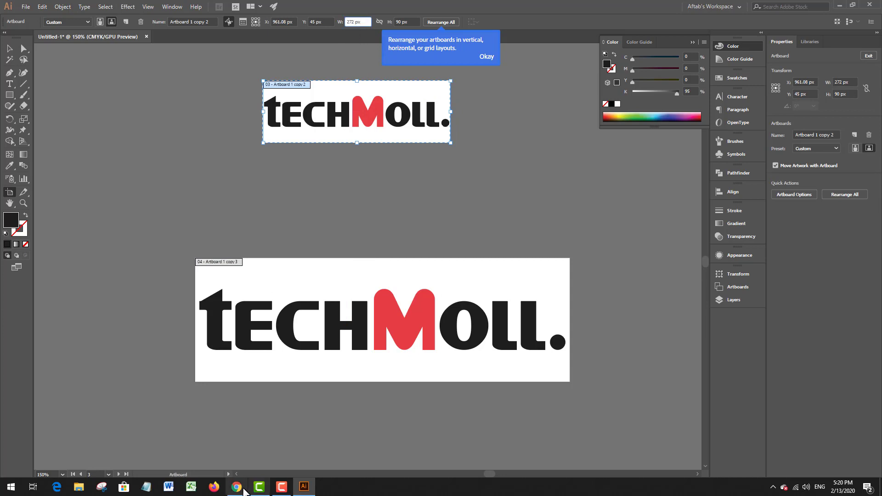
{"action": "left_click", "coordinate": [239, 488]}
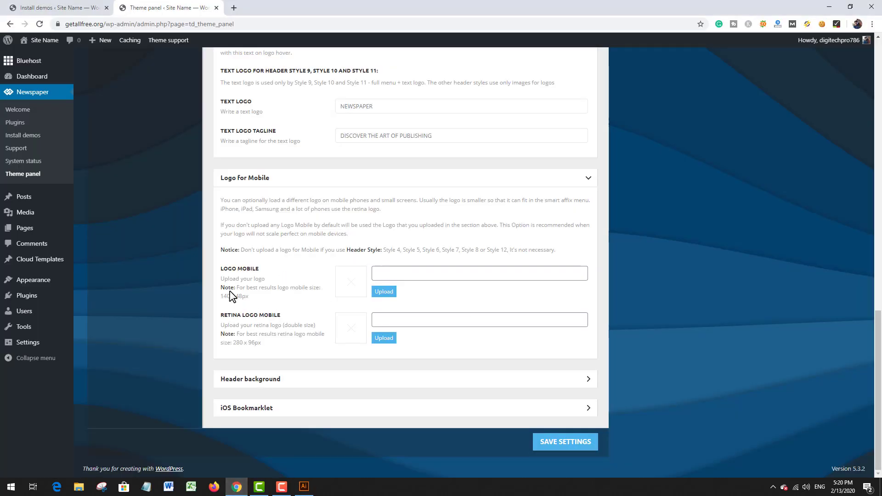
{"action": "left_click", "coordinate": [304, 487]}
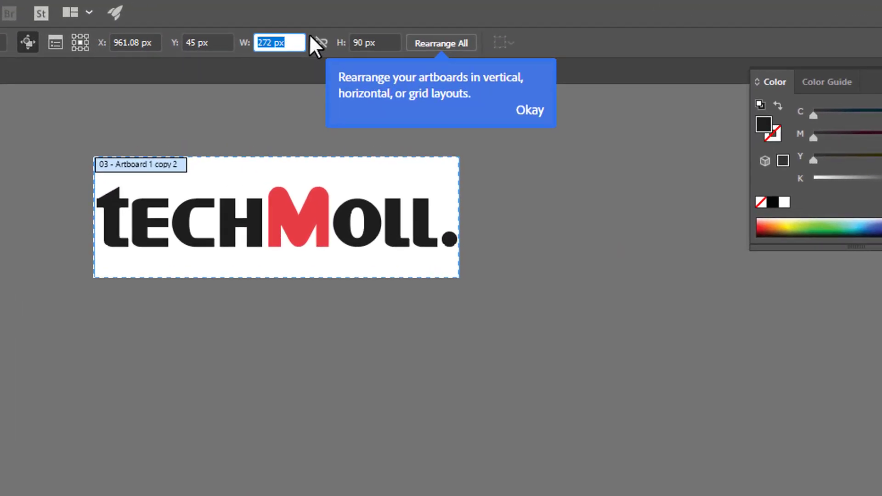
{"action": "type", "text": "140"}
{"action": "key", "text": "Tab"}
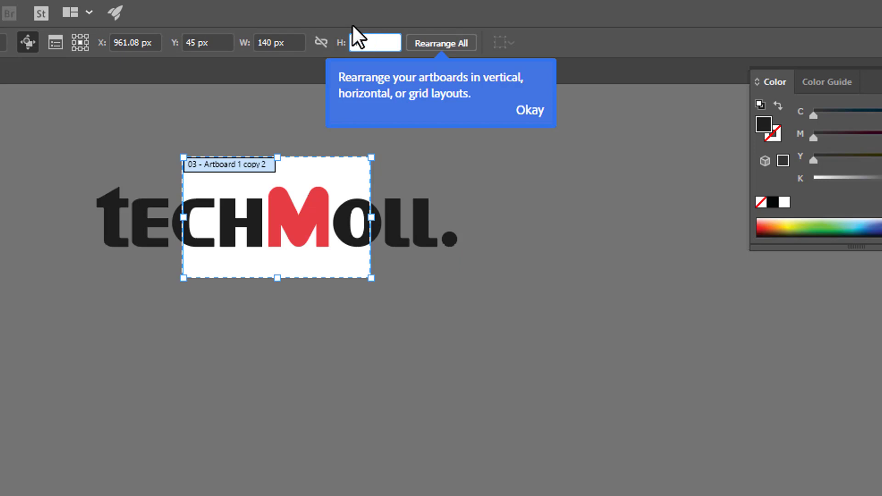
{"action": "type", "text": "48"}
{"action": "key", "text": "Return"}
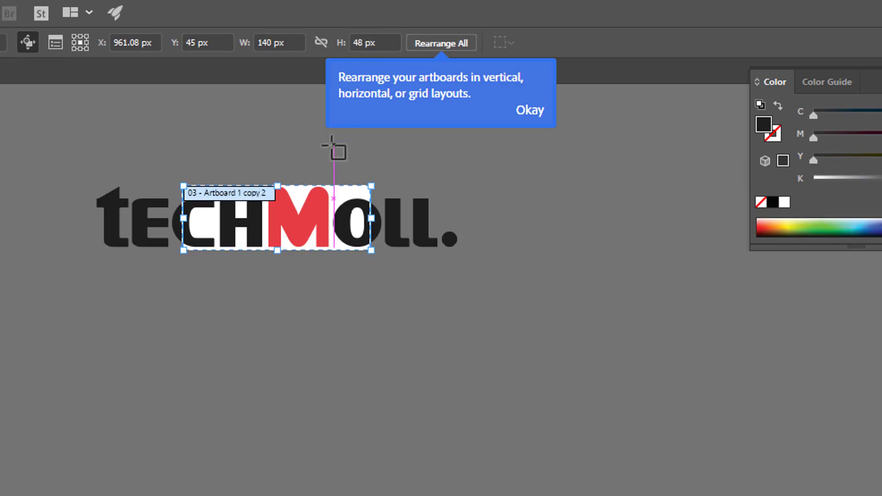
Step: Scale the TECHMOLL artwork proportionally about its centre to about 136 px wide so it fits the 140 x 48 px artboard
{"action": "key", "text": "Escape"}
{"action": "left_click_drag", "start_coordinate": [68, 143], "coordinate": [474, 253]}
{"action": "scroll", "coordinate": [432, 215], "scroll_direction": "up", "scroll_amount": 3}
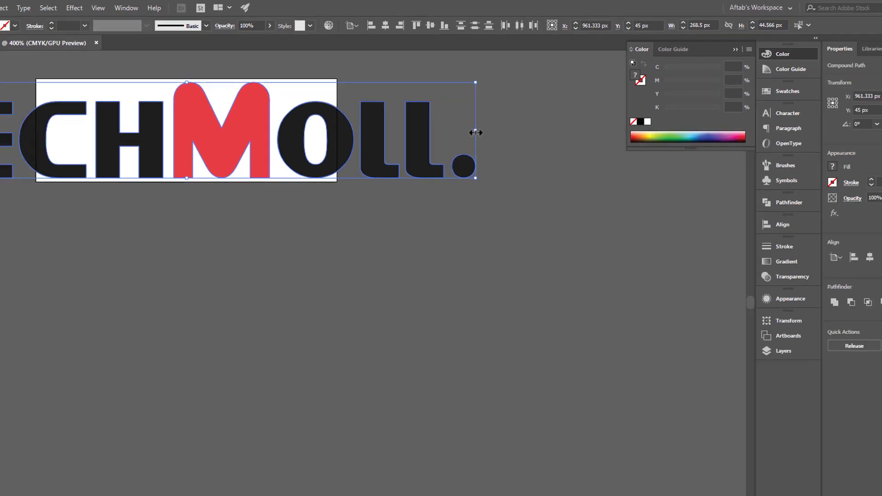
{"action": "left_click_drag", "start_coordinate": [476, 132], "coordinate": [350, 107]}
{"action": "left_click_drag", "start_coordinate": [279, 116], "coordinate": [353, 115]}
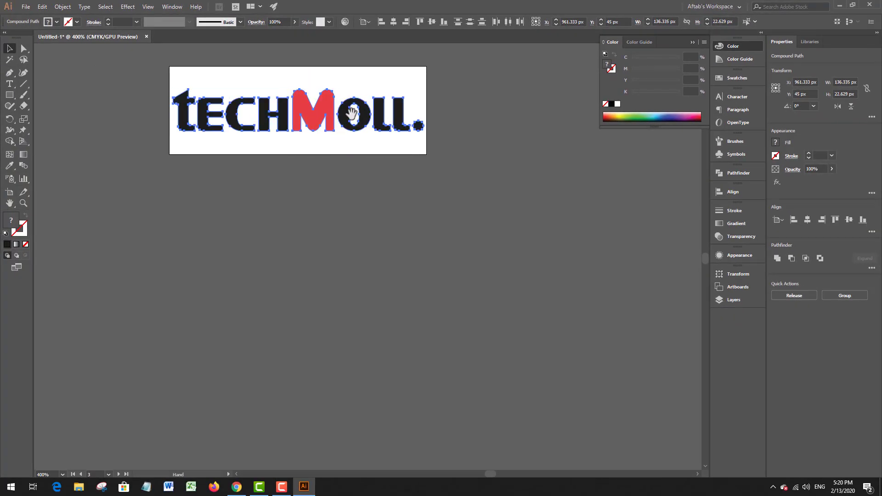
Step: Set the larger duplicated artboard to 280 px wide and 96 px high, as recommended for the retina mobile logo
{"action": "scroll", "coordinate": [357, 115], "scroll_direction": "down", "scroll_amount": 4}
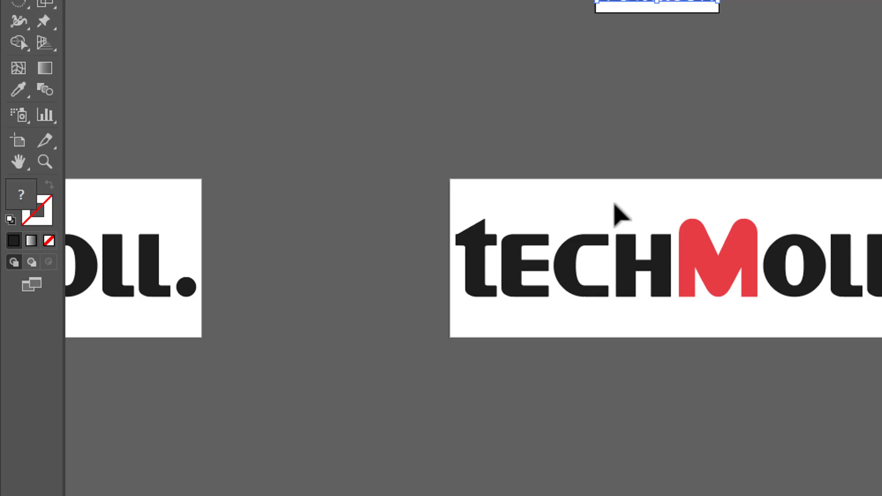
{"action": "left_click", "coordinate": [620, 203]}
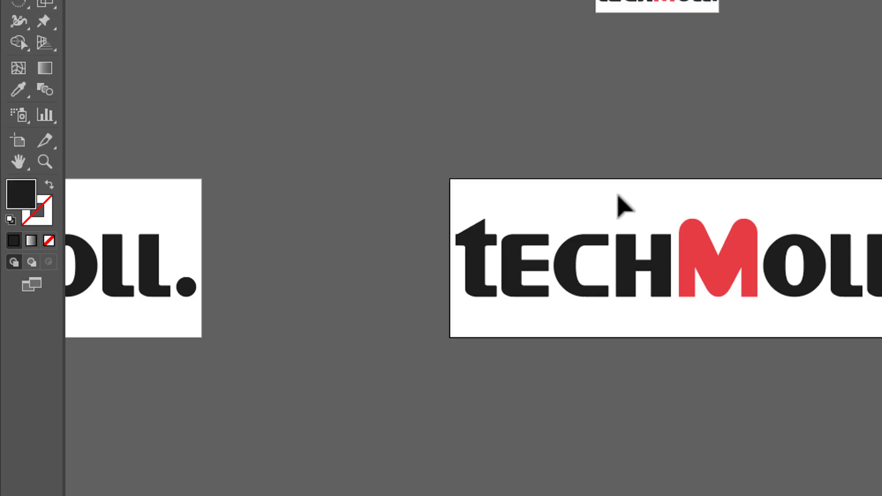
{"action": "key", "text": "shift+o"}
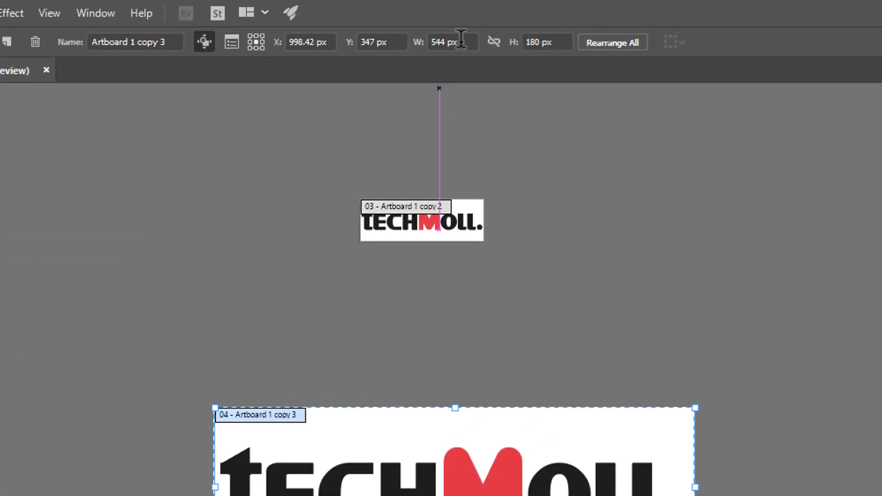
{"action": "left_click", "coordinate": [462, 37]}
{"action": "double_click", "coordinate": [462, 38]}
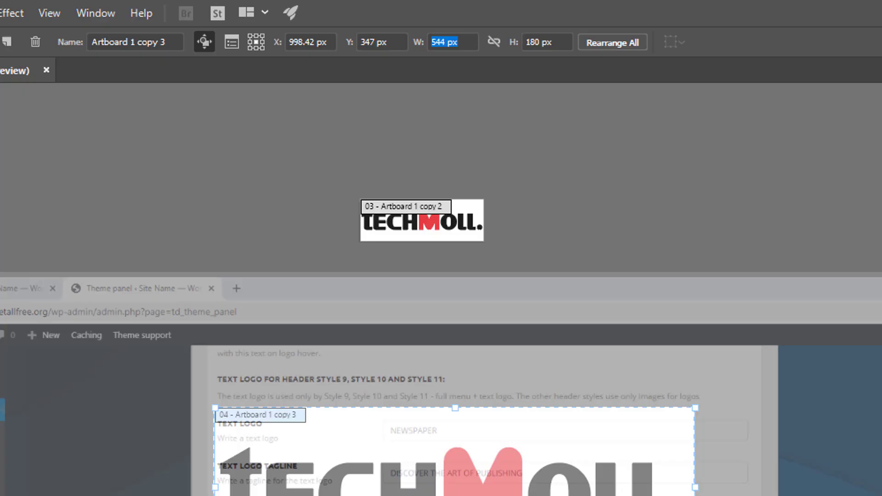
{"action": "type", "text": "2"}
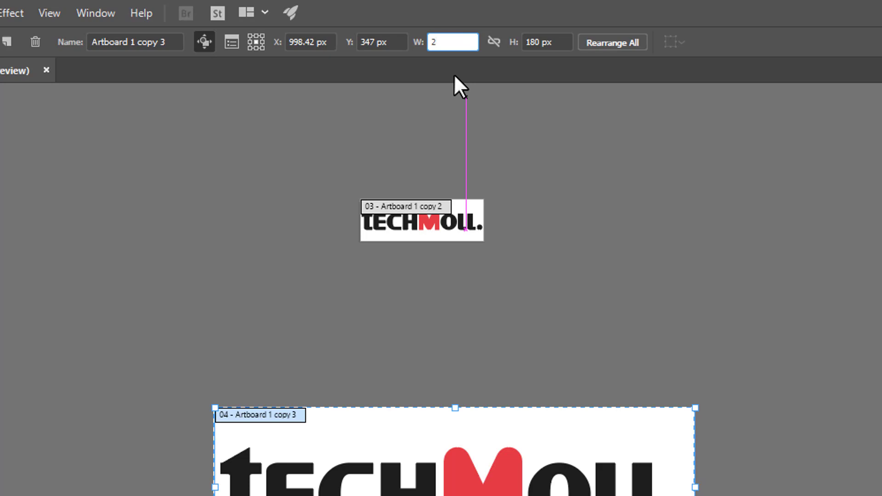
{"action": "type", "text": "80"}
{"action": "key", "text": "Tab"}
{"action": "type", "text": "96"}
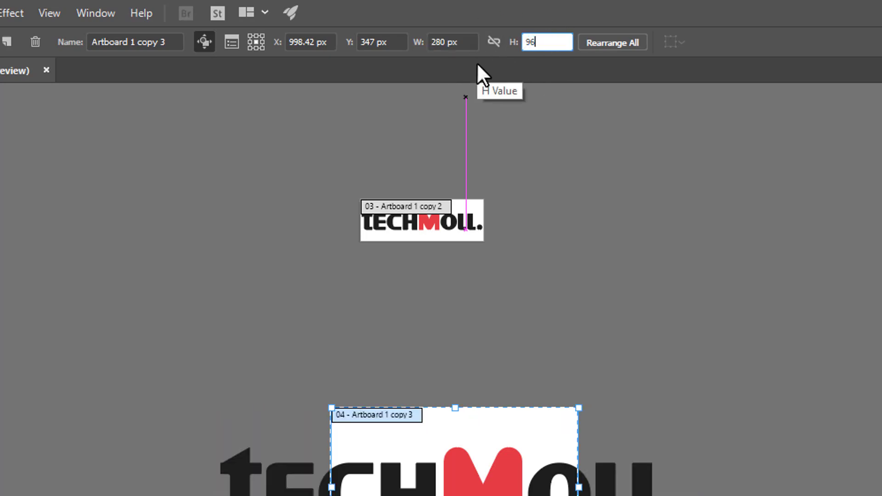
{"action": "key", "text": "Return"}
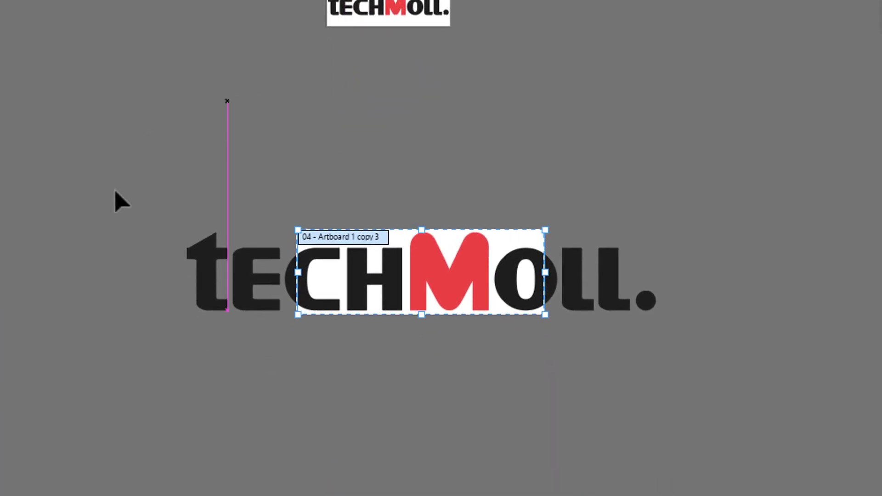
Step: Scale the larger duplicated TECHMOLL artwork proportionally to about 269 px wide so it fits the 280 x 96 px artboard
{"action": "key", "text": "v"}
{"action": "left_click_drag", "start_coordinate": [124, 195], "coordinate": [684, 365]}
{"action": "scroll", "coordinate": [617, 314], "scroll_direction": "up", "scroll_amount": 2}
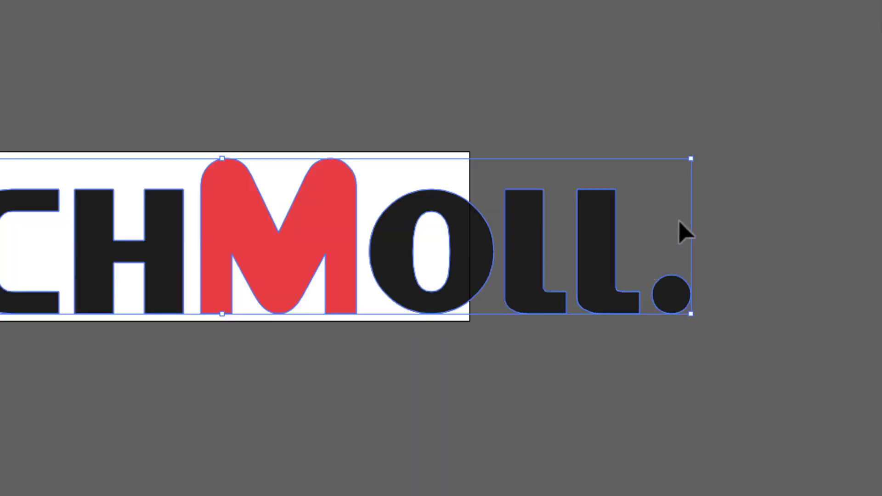
{"action": "left_click_drag", "start_coordinate": [689, 238], "coordinate": [464, 256]}
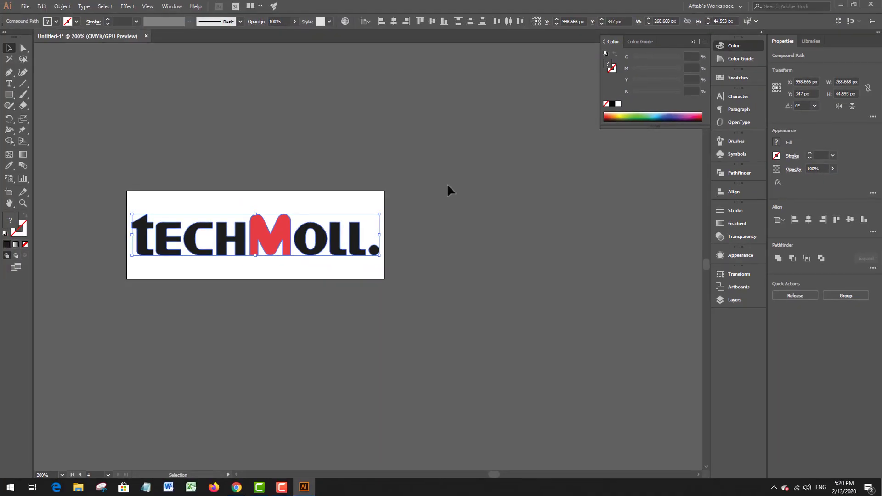
Step: Export the 140 x 48 px artboard for web as a transparent PNG-24 named mobile-1 on the Desktop
{"action": "scroll", "coordinate": [473, 228], "scroll_direction": "down", "scroll_amount": 3}
{"action": "left_click", "coordinate": [467, 219]}
{"action": "scroll", "coordinate": [409, 154], "scroll_direction": "up", "scroll_amount": 7}
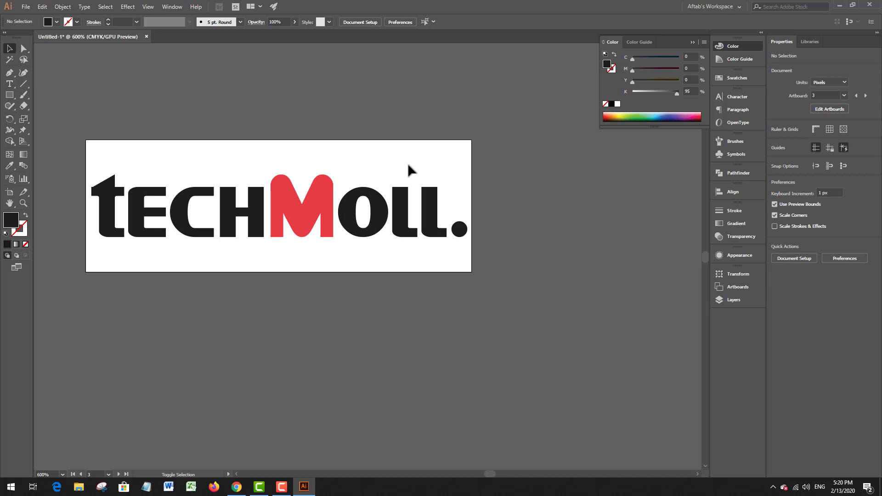
{"action": "key", "text": "ctrl+alt+shift+s"}
{"action": "key", "text": "Return"}
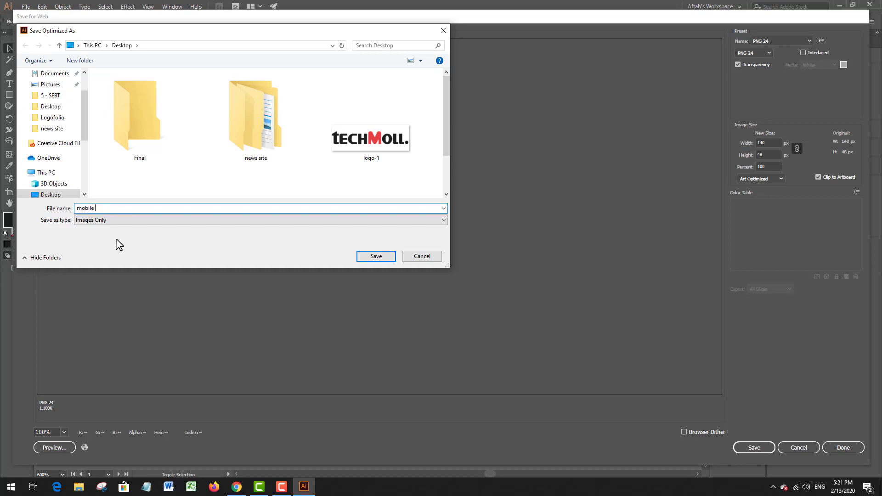
{"action": "left_click", "coordinate": [366, 257]}
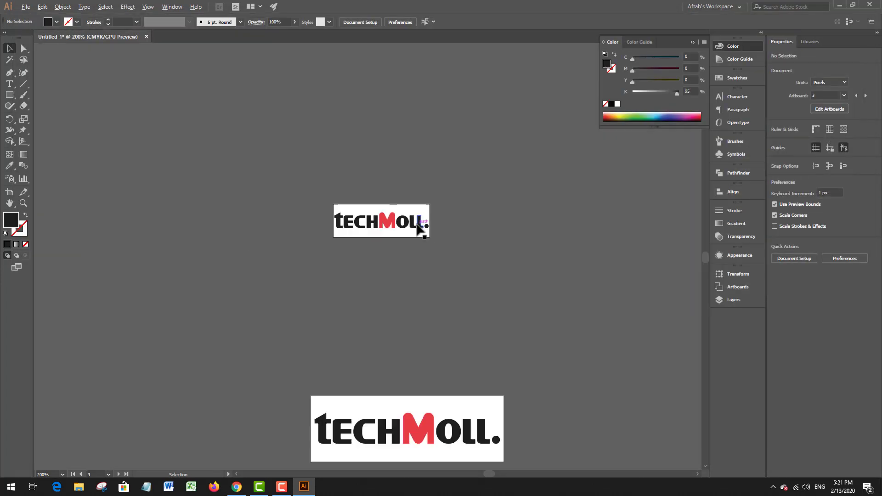
Step: Export the 280 x 96 px artboard for web as a transparent PNG-24 named mobile-2 on the Desktop
{"action": "scroll", "coordinate": [418, 225], "scroll_direction": "down", "scroll_amount": 2}
{"action": "scroll", "coordinate": [414, 311], "scroll_direction": "up", "scroll_amount": 5}
{"action": "left_click_drag", "start_coordinate": [388, 259], "coordinate": [349, 211]}
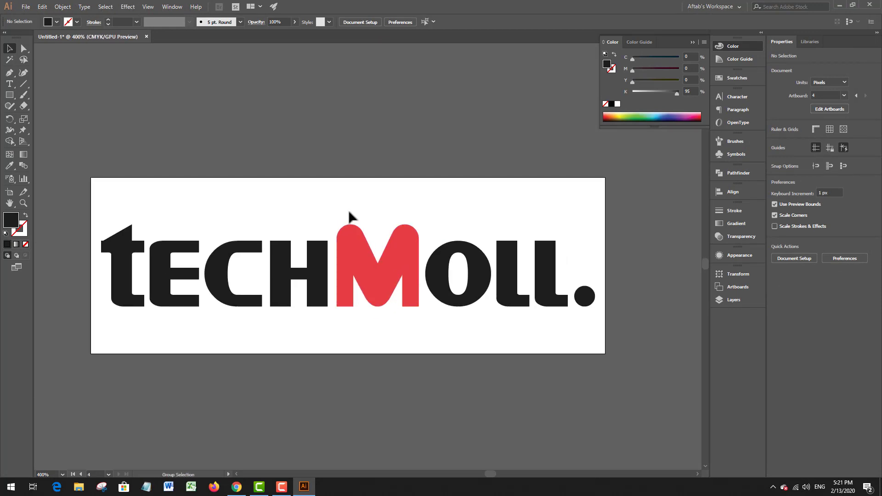
{"action": "key", "text": "ctrl+alt+shift+s"}
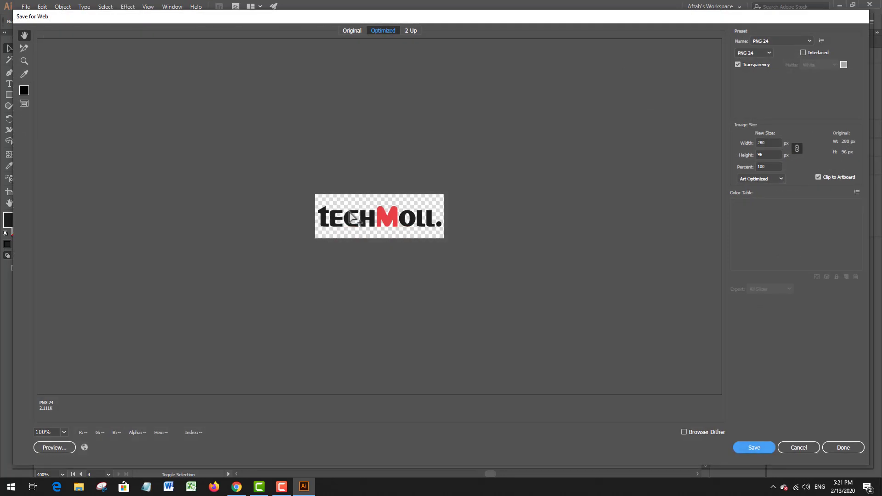
{"action": "left_click", "coordinate": [757, 450]}
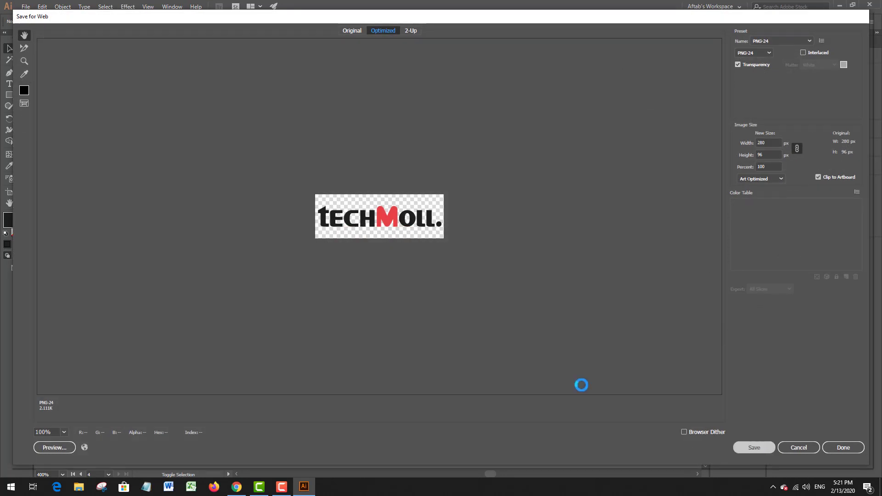
{"action": "type", "text": "m"}
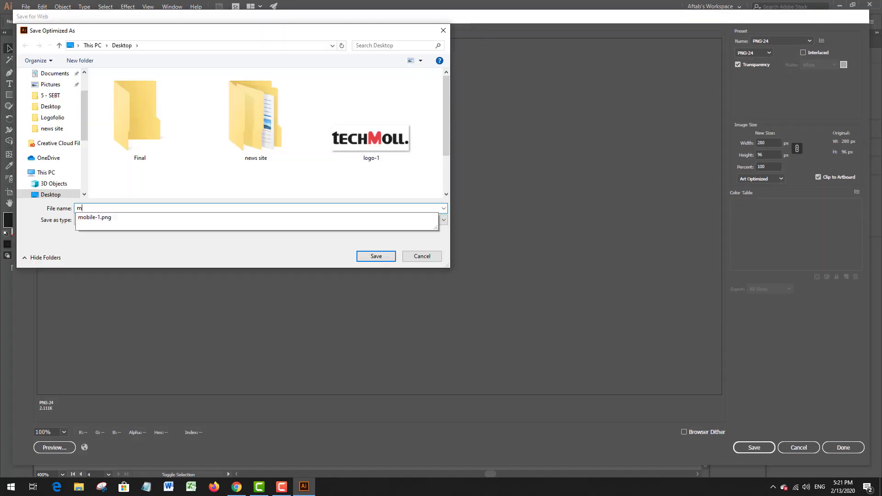
{"action": "type", "text": "obile 2"}
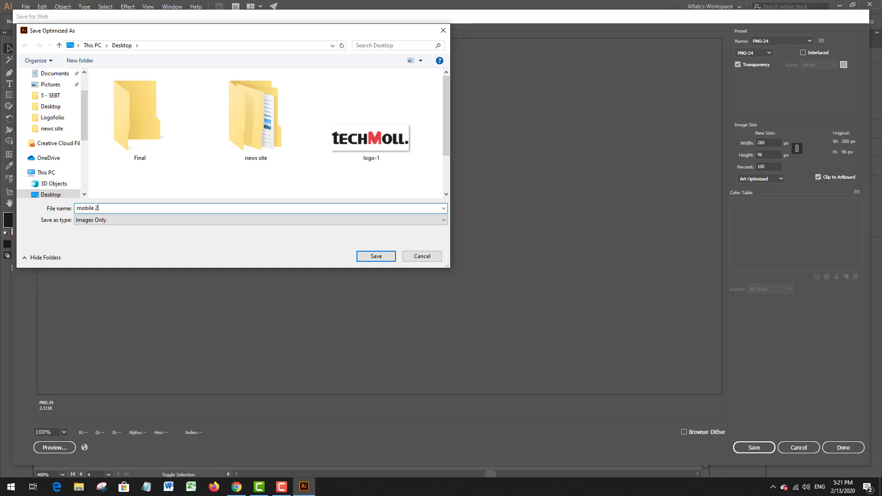
{"action": "key", "text": "Return"}
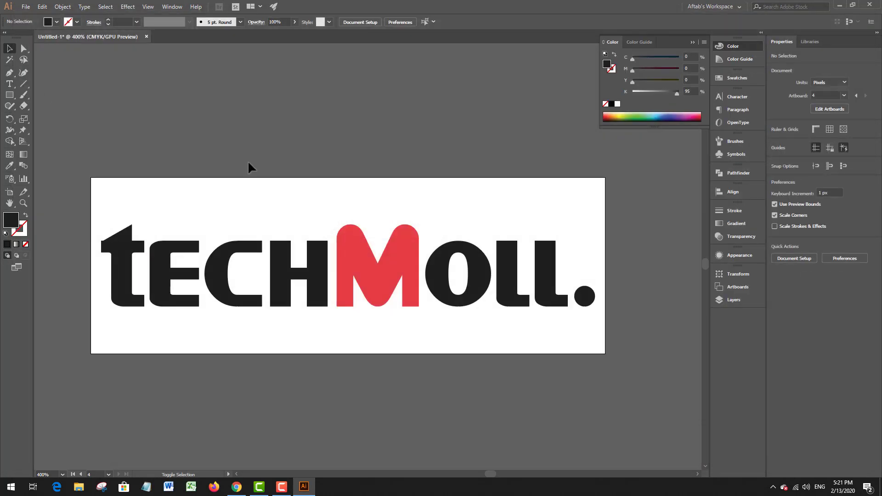
Step: Switch to Chrome and upload mobile-1.png from the Desktop as the theme's Logo Mobile image
{"action": "key", "text": "ctrl+alt+0"}
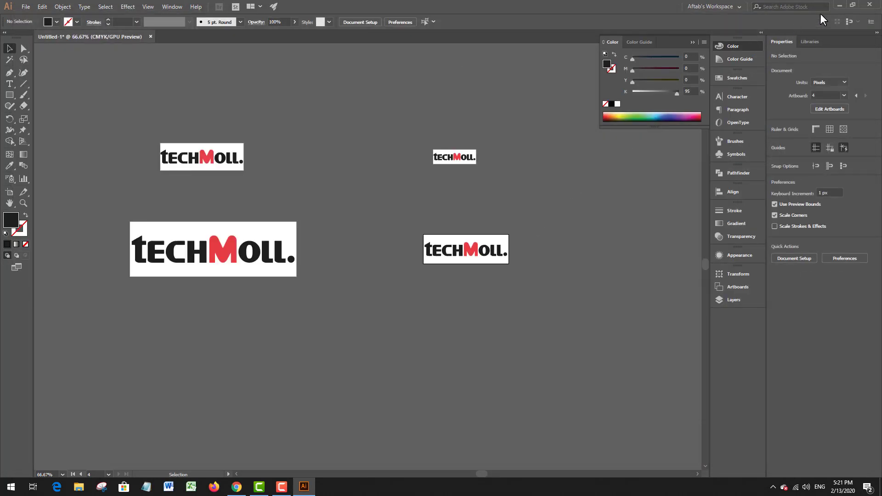
{"action": "left_click", "coordinate": [839, 9]}
{"action": "mouse_move", "coordinate": [90, 301]}
{"action": "left_mouse_down"}
{"action": "mouse_move", "coordinate": [1, 385]}
{"action": "mouse_move", "coordinate": [250, 257]}
{"action": "mouse_move", "coordinate": [260, 271]}
{"action": "left_mouse_up"}
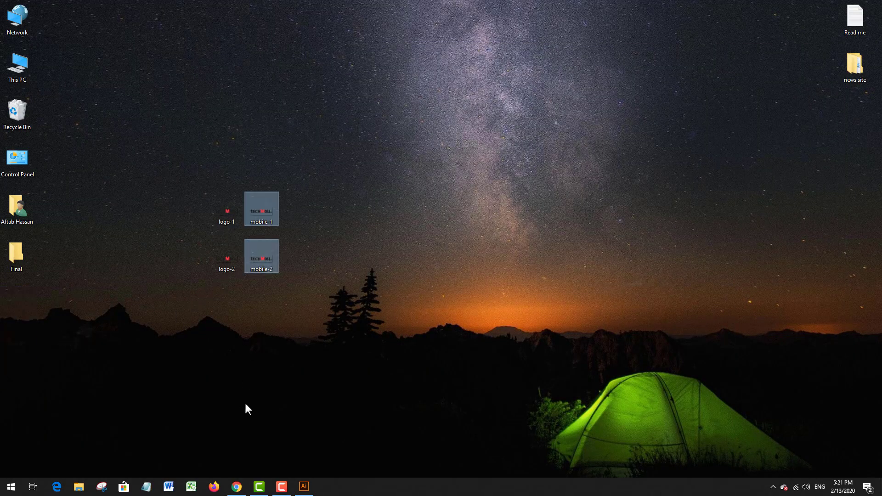
{"action": "left_click", "coordinate": [237, 487]}
{"action": "left_click", "coordinate": [383, 294]}
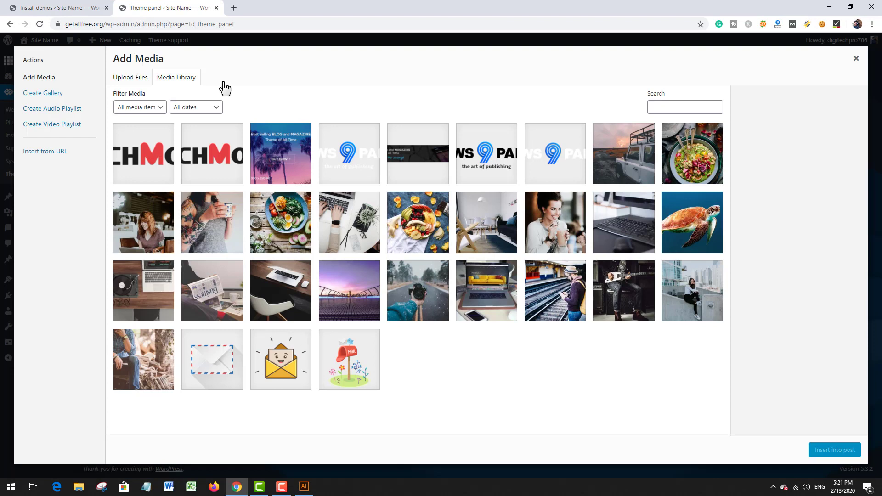
{"action": "left_click", "coordinate": [121, 79]}
{"action": "left_click", "coordinate": [482, 248]}
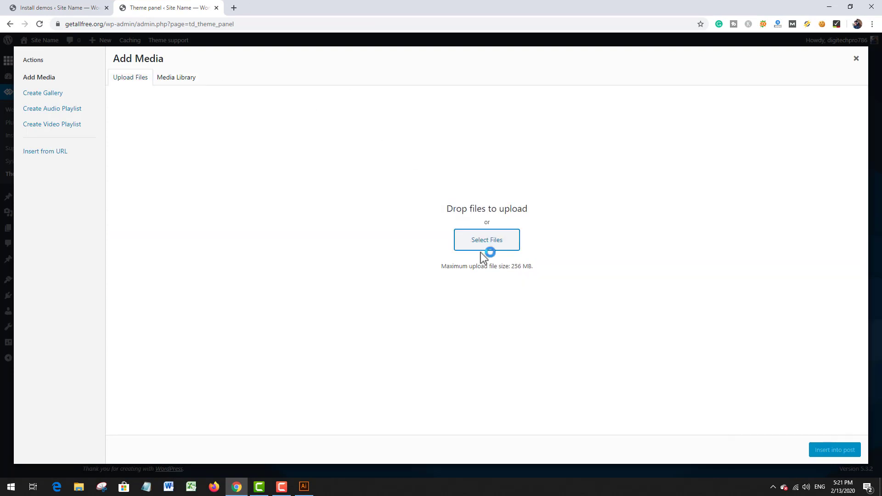
{"action": "scroll", "coordinate": [698, 215], "scroll_direction": "down", "scroll_amount": 3}
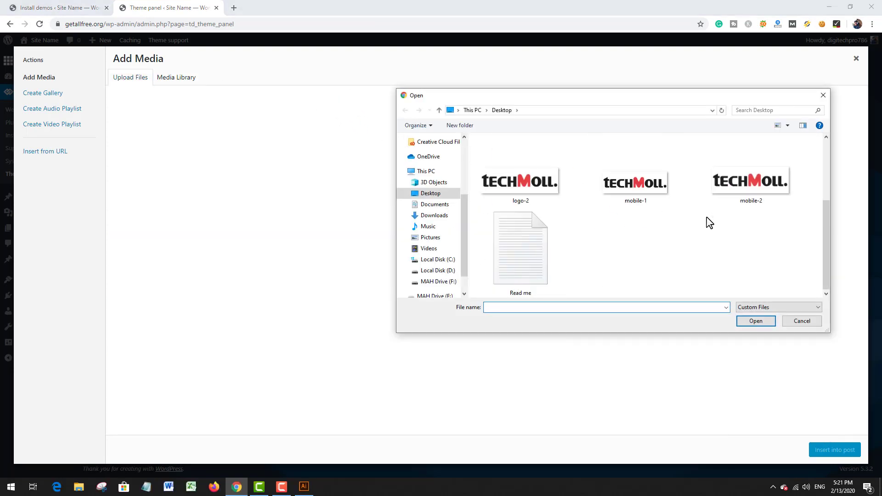
{"action": "left_click", "coordinate": [625, 201]}
{"action": "double_click", "coordinate": [625, 201]}
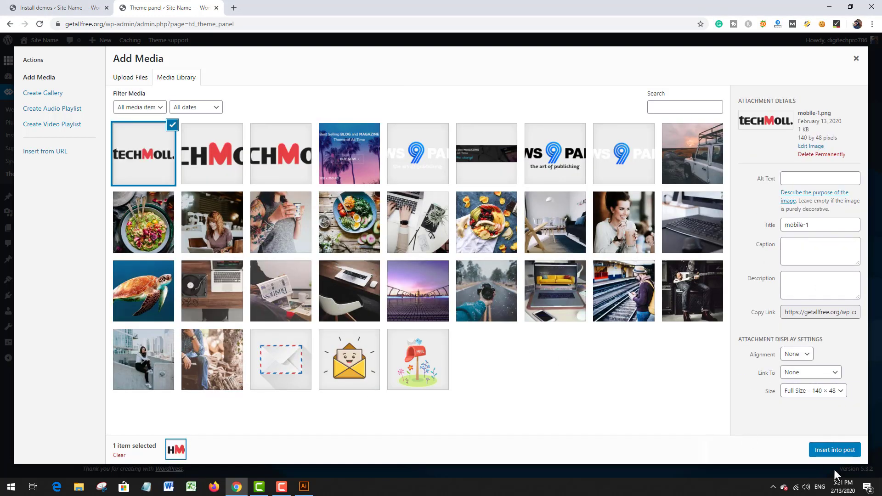
{"action": "left_click", "coordinate": [834, 450]}
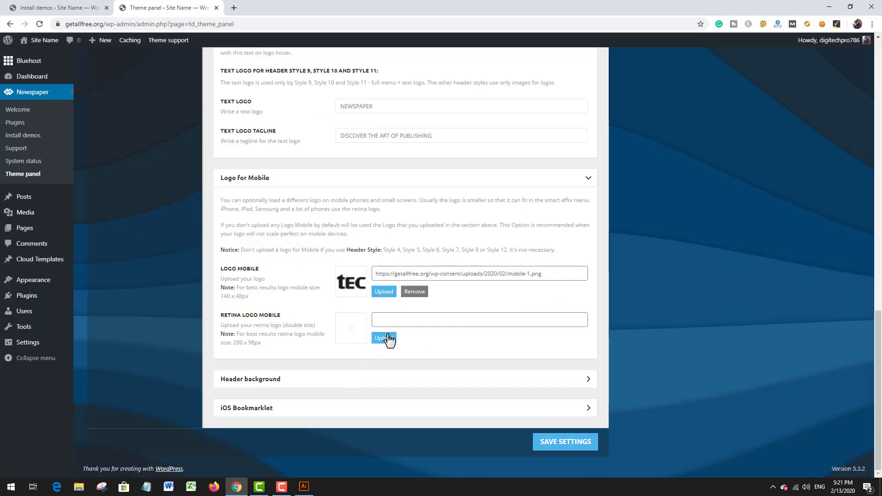
Step: Upload mobile-2.png from the Desktop and insert it as the Retina Logo Mobile image
{"action": "left_click", "coordinate": [384, 338]}
{"action": "left_click", "coordinate": [120, 78]}
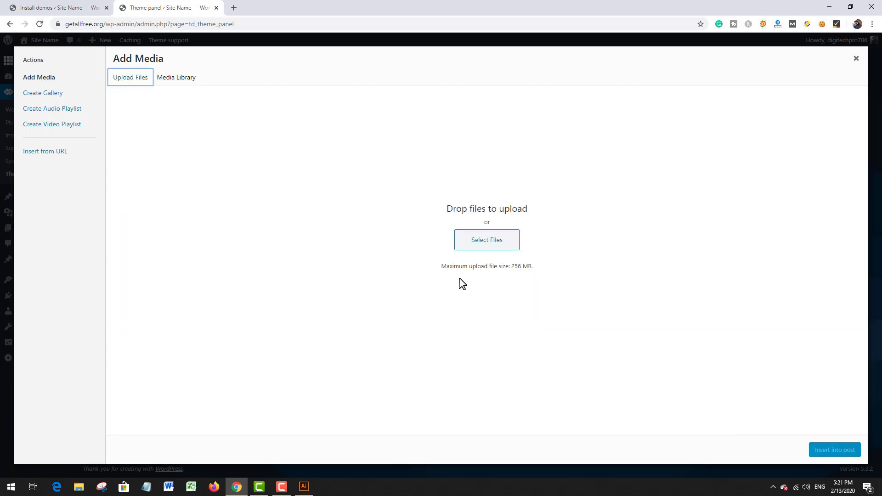
{"action": "left_click", "coordinate": [487, 245]}
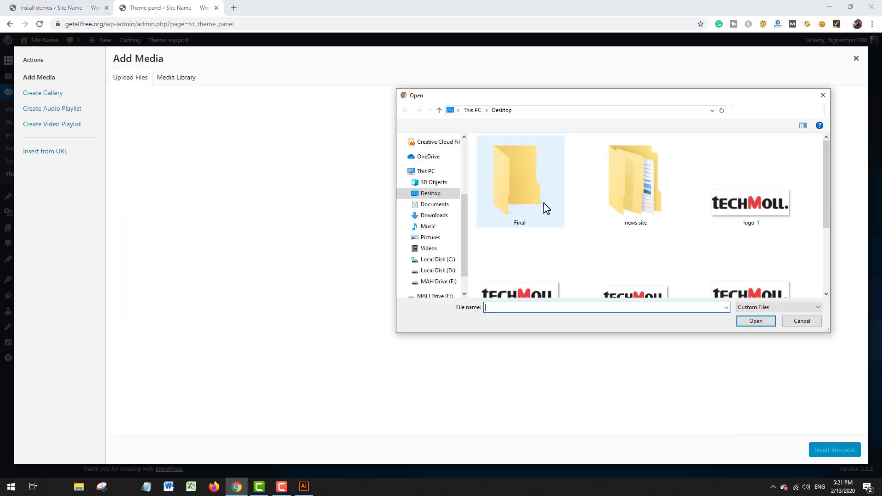
{"action": "scroll", "coordinate": [543, 204], "scroll_direction": "down", "scroll_amount": 2}
{"action": "left_click", "coordinate": [725, 197]}
{"action": "double_click", "coordinate": [725, 196]}
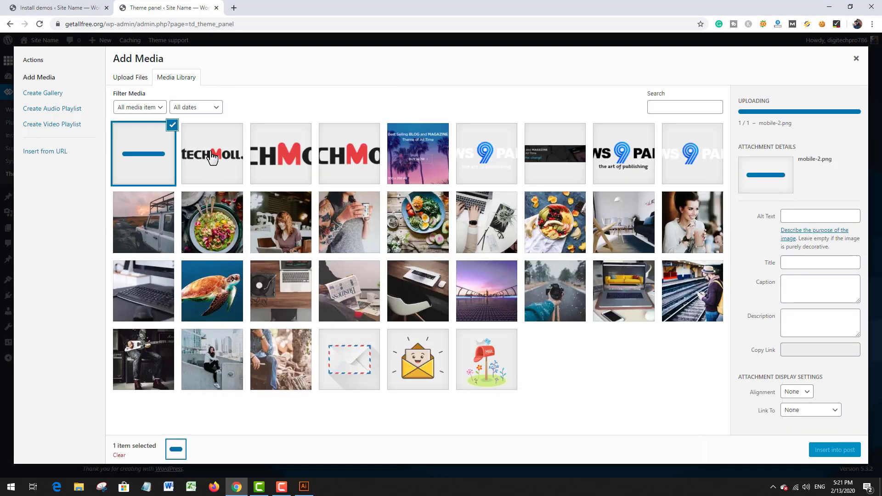
{"action": "left_click", "coordinate": [836, 451]}
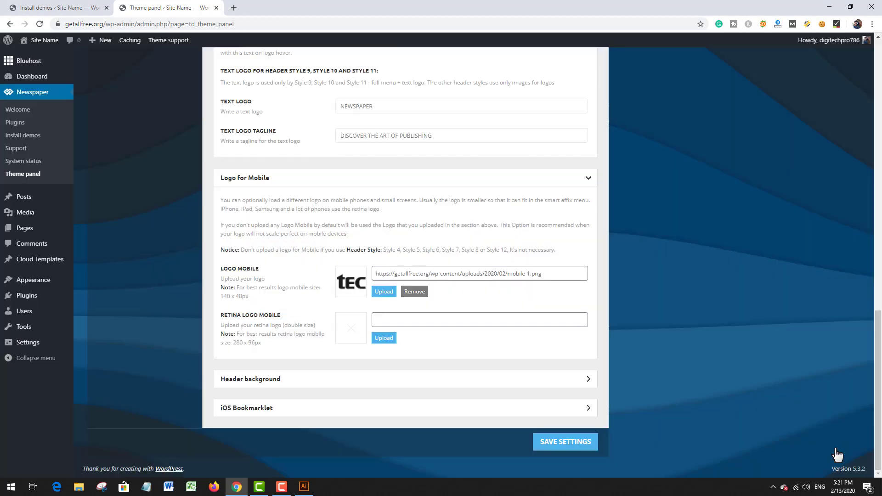
Step: Check both mobile logo entries and save the theme panel settings
{"action": "scroll", "coordinate": [440, 304], "scroll_direction": "up", "scroll_amount": 5}
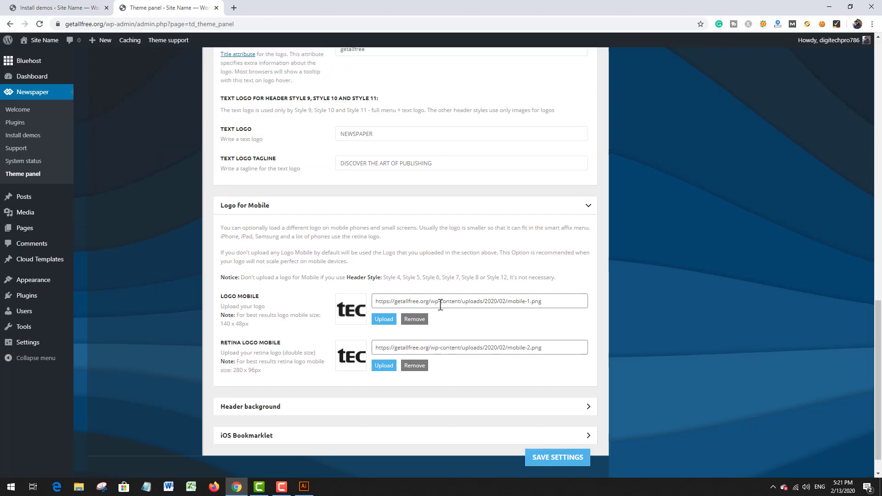
{"action": "scroll", "coordinate": [440, 305], "scroll_direction": "down", "scroll_amount": 5}
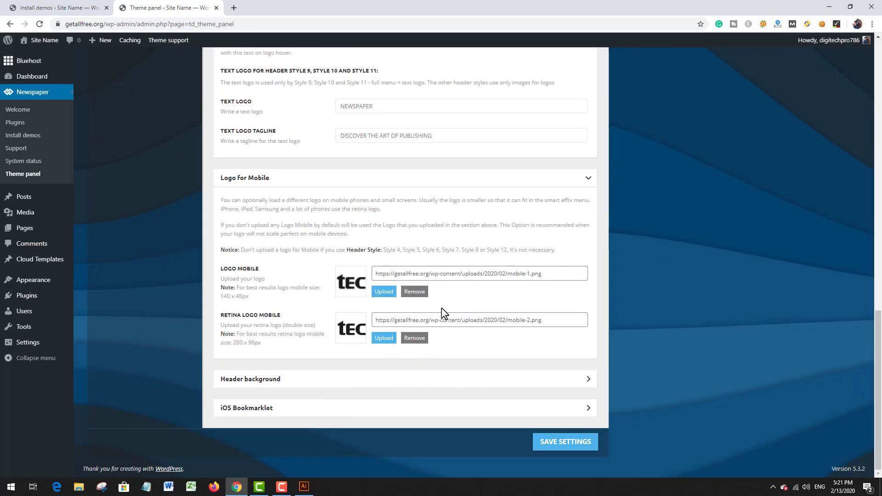
{"action": "left_click", "coordinate": [556, 443]}
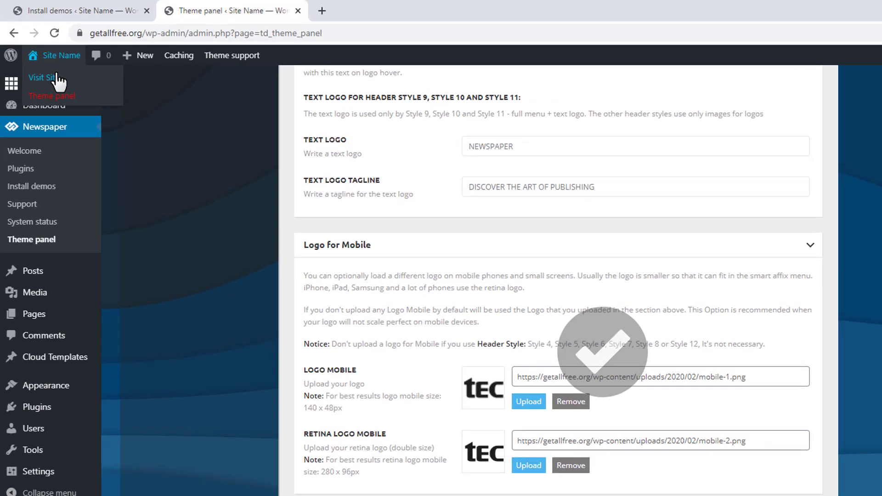
Step: Open the live site in a new tab and examine the logo in the header and the sticky menu
{"action": "right_click", "coordinate": [42, 55]}
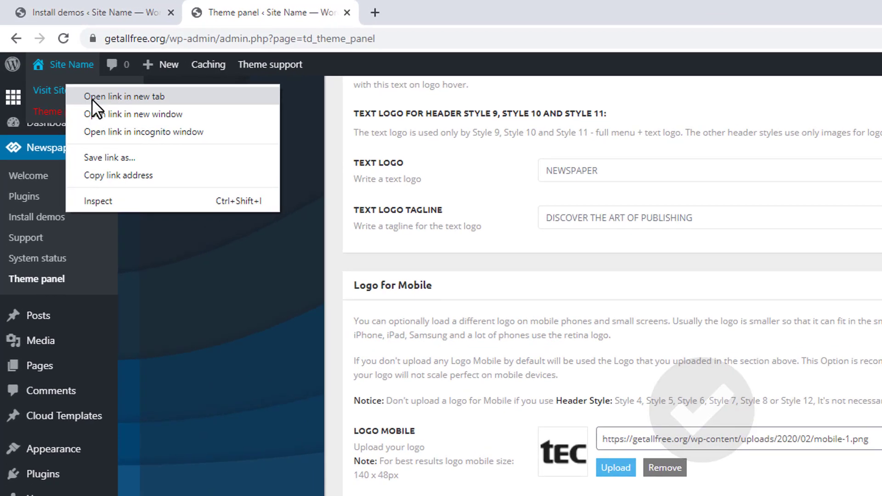
{"action": "left_click", "coordinate": [92, 99]}
{"action": "left_click", "coordinate": [436, 10]}
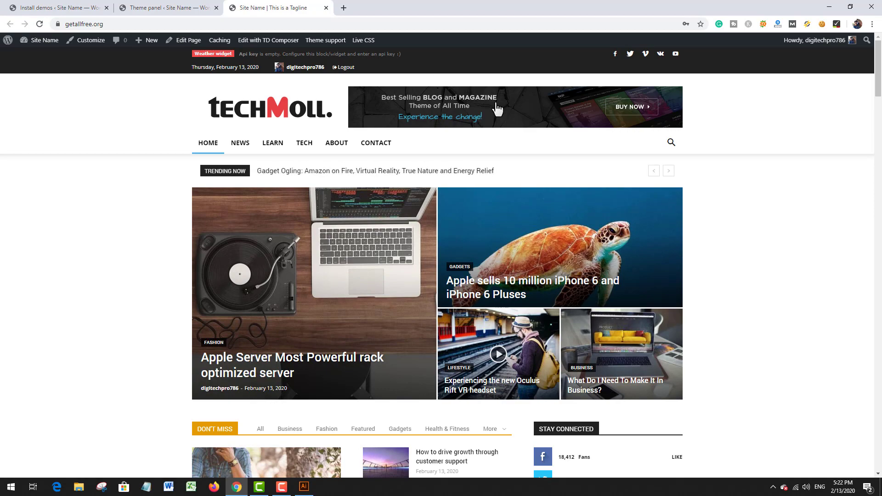
{"action": "scroll", "coordinate": [508, 130], "scroll_direction": "down", "scroll_amount": 12}
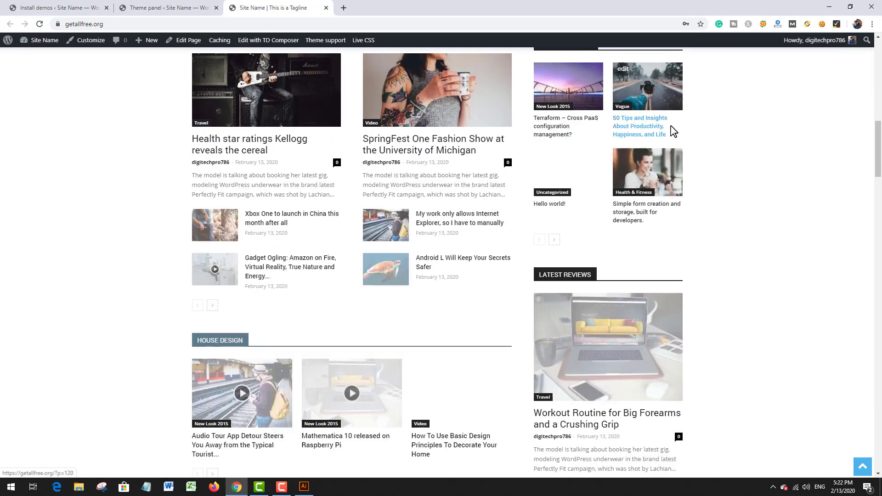
{"action": "scroll", "coordinate": [670, 128], "scroll_direction": "up", "scroll_amount": 15}
{"action": "scroll", "coordinate": [655, 133], "scroll_direction": "down", "scroll_amount": 9}
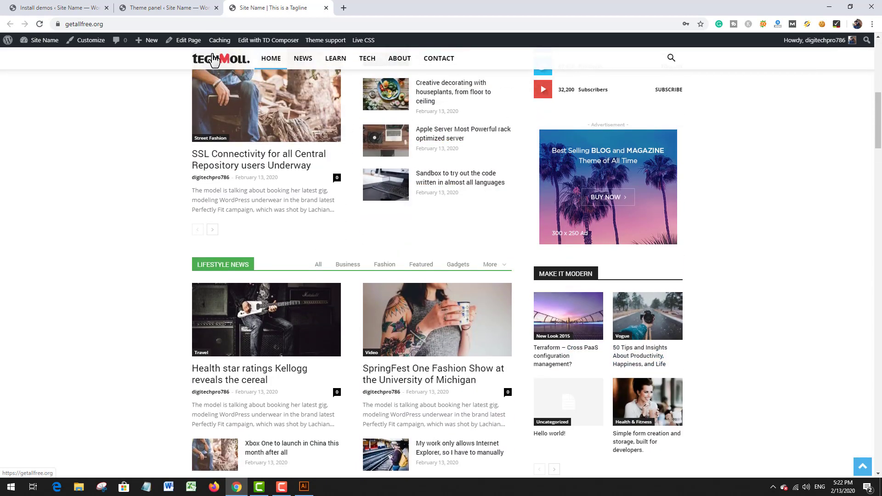
{"action": "left_click", "coordinate": [281, 64]}
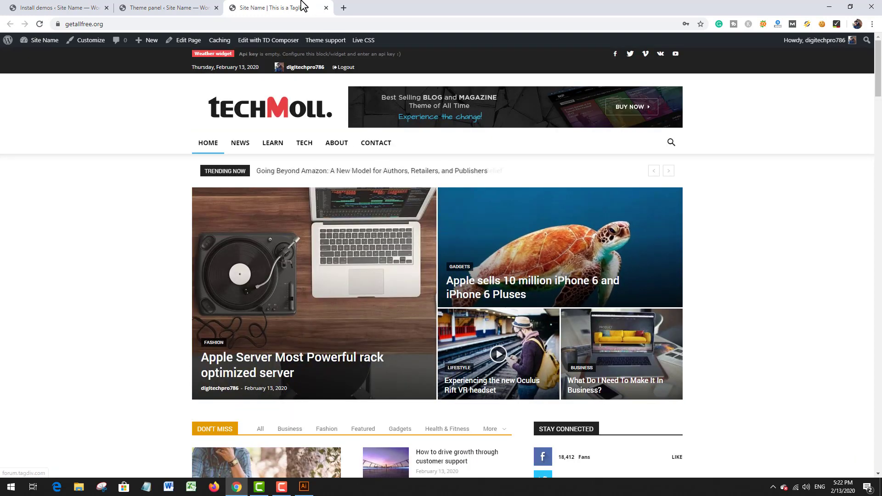
Step: Detach the site tab into its own window, narrow it to phone width to inspect the mobile logo, and close it after checking
{"action": "left_click_drag", "start_coordinate": [301, 7], "coordinate": [289, 50]}
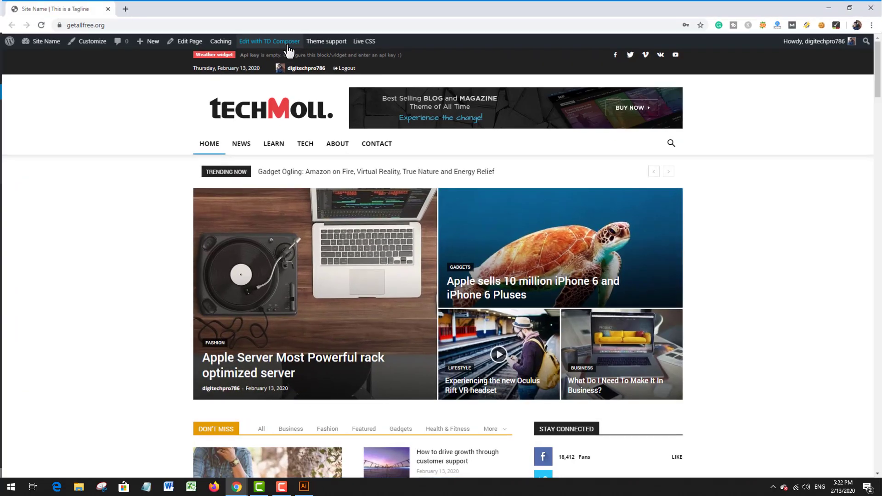
{"action": "double_click", "coordinate": [301, 17]}
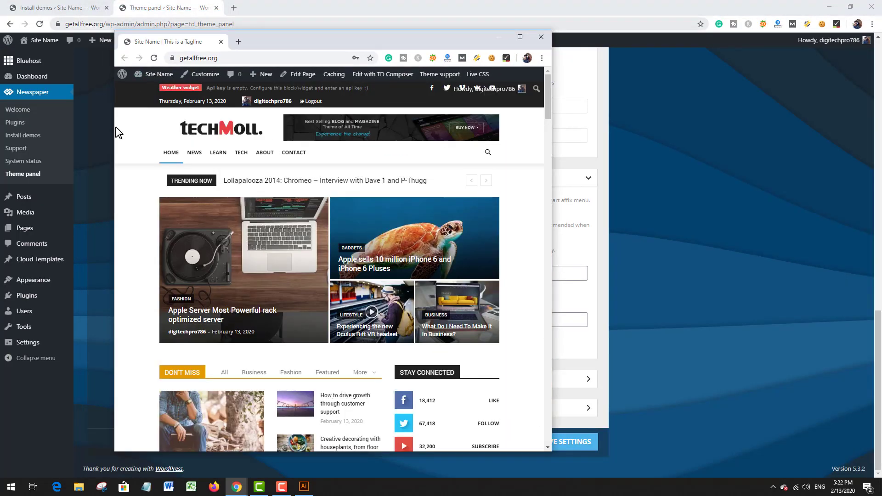
{"action": "left_click_drag", "start_coordinate": [115, 134], "coordinate": [337, 146]}
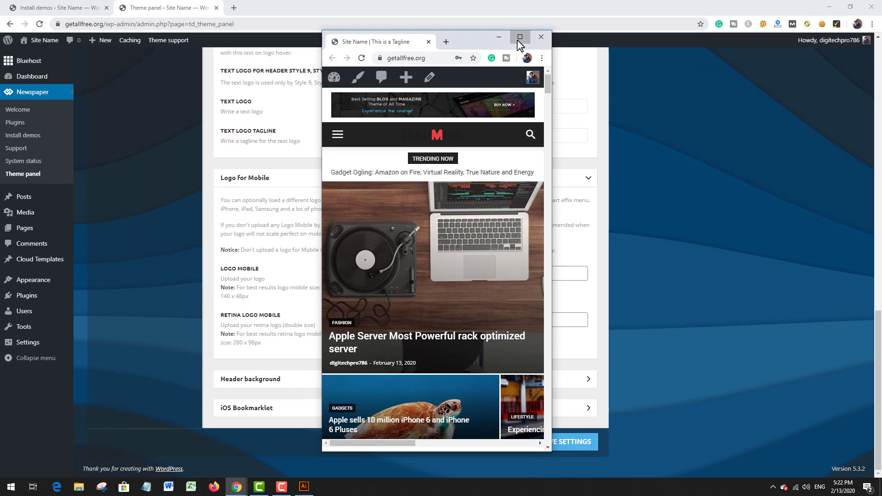
{"action": "left_click", "coordinate": [519, 38]}
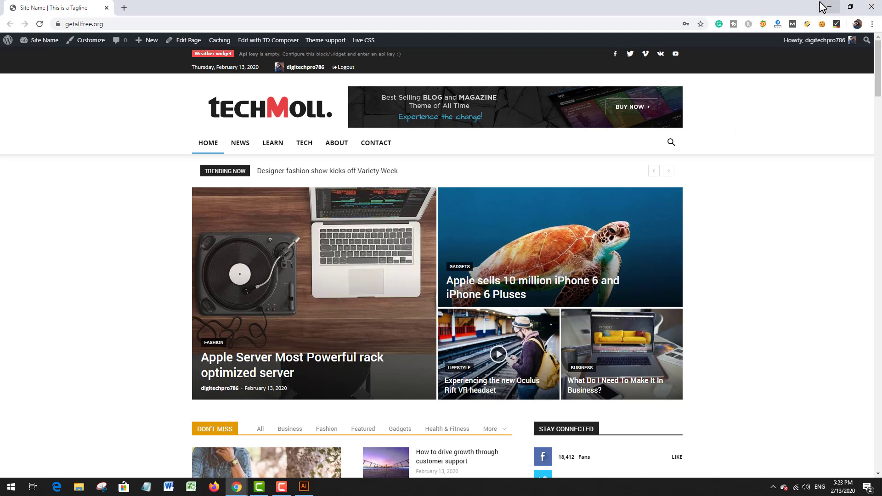
{"action": "left_click", "coordinate": [867, 9]}
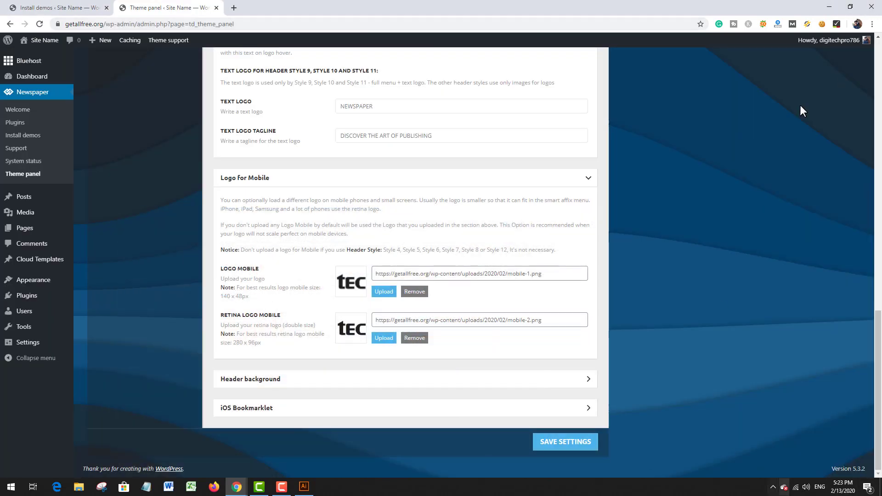
Step: Switch to Illustrator and fill the black letters and dot of the logo on the 140 x 48 px artboard with white
{"action": "left_click", "coordinate": [829, 6]}
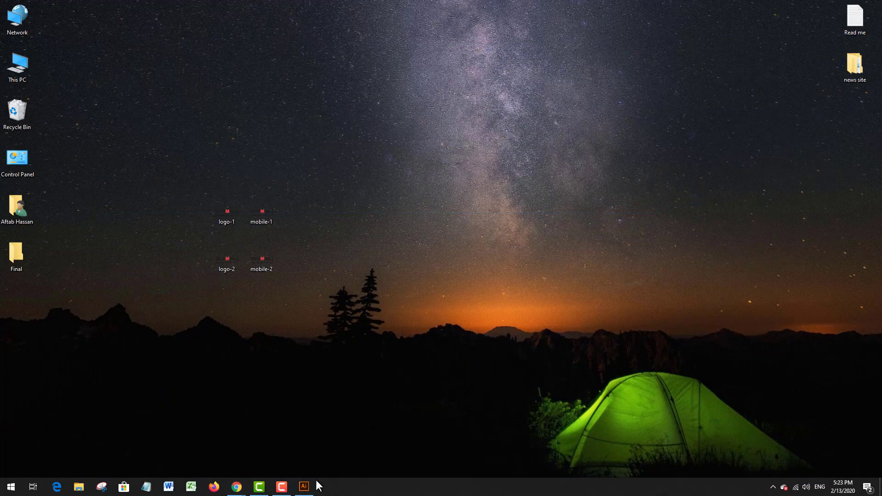
{"action": "left_click", "coordinate": [304, 488]}
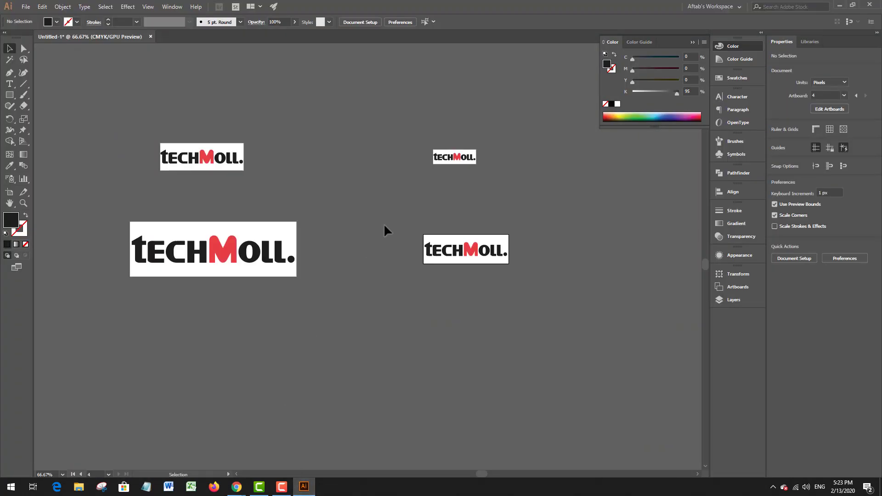
{"action": "scroll", "coordinate": [489, 159], "scroll_direction": "up", "scroll_amount": 4}
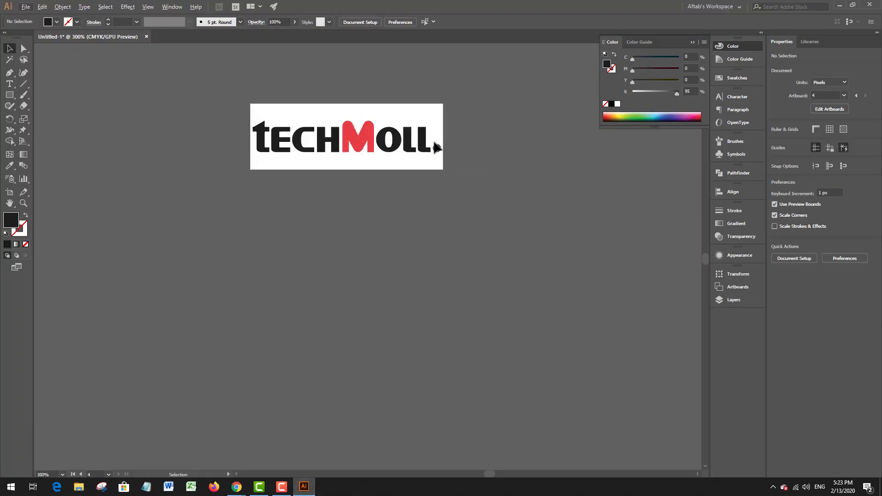
{"action": "left_click", "coordinate": [418, 151]}
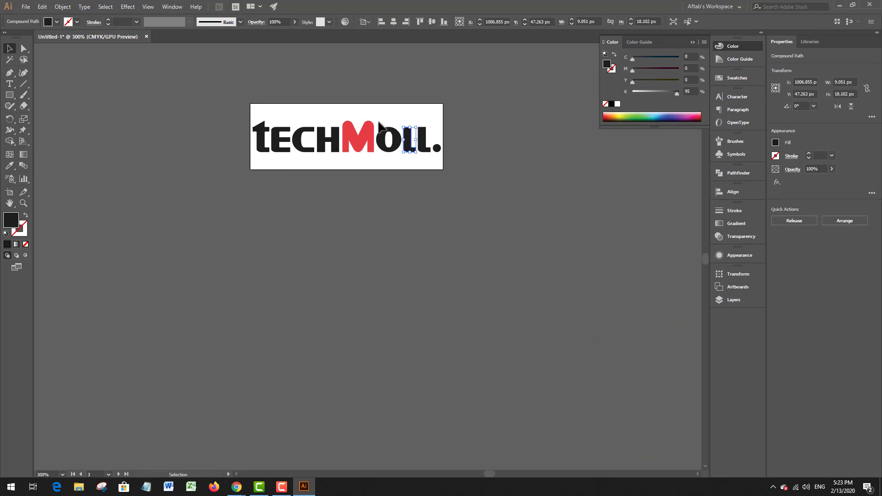
{"action": "left_click_drag", "start_coordinate": [451, 165], "coordinate": [450, 164]}
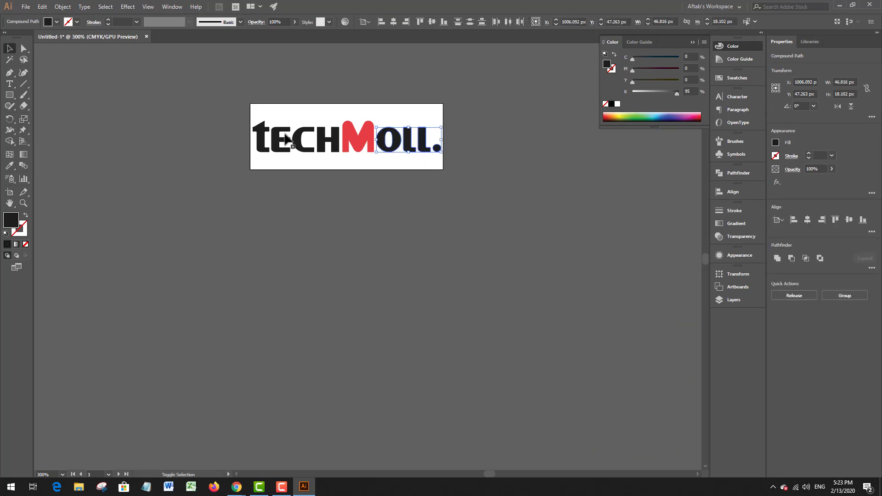
{"action": "left_click_drag", "start_coordinate": [240, 98], "coordinate": [340, 200]}
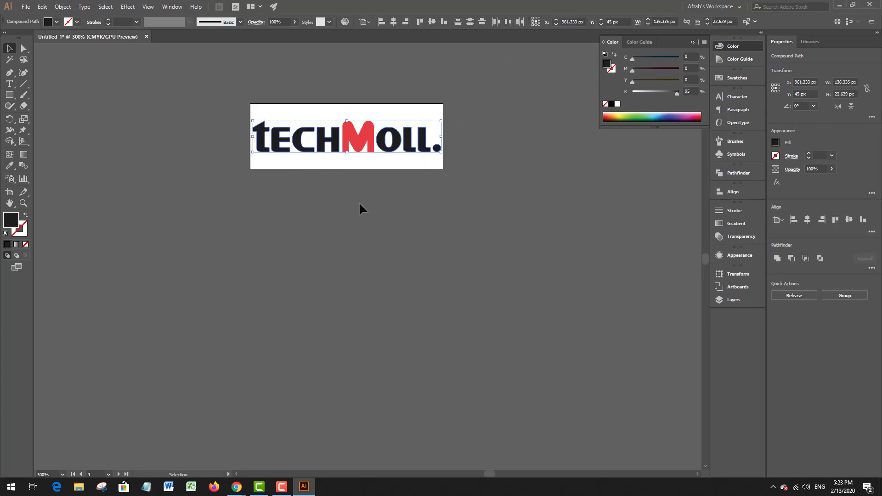
{"action": "left_click", "coordinate": [618, 104]}
Step: Fill the black letters and dot of the logo on the 280 x 96 px artboard with white, leaving out the red M
{"action": "scroll", "coordinate": [465, 148], "scroll_direction": "down", "scroll_amount": 6}
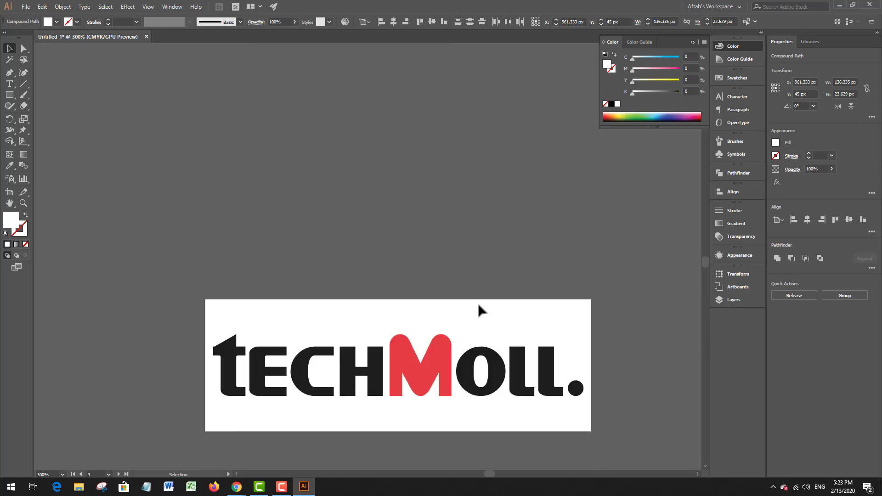
{"action": "left_click_drag", "start_coordinate": [485, 309], "coordinate": [567, 421]}
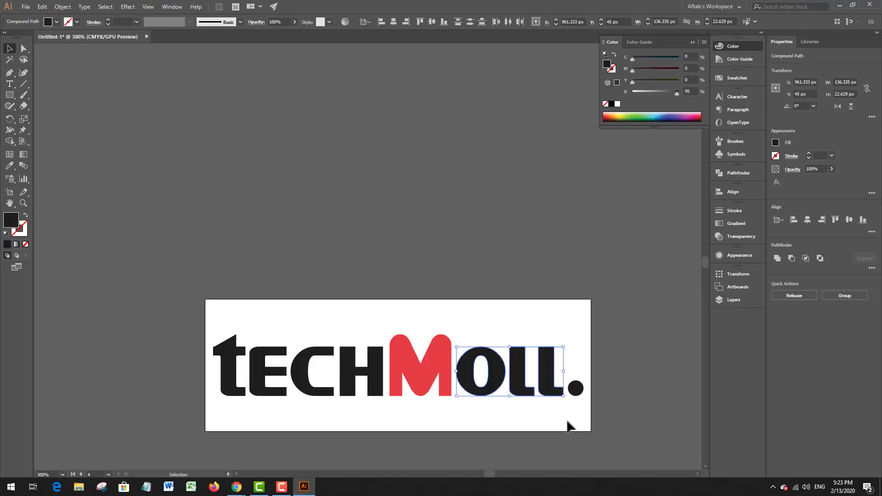
{"action": "left_click", "coordinate": [580, 388], "text": "shift"}
{"action": "left_click_drag", "start_coordinate": [381, 447], "coordinate": [381, 447]}
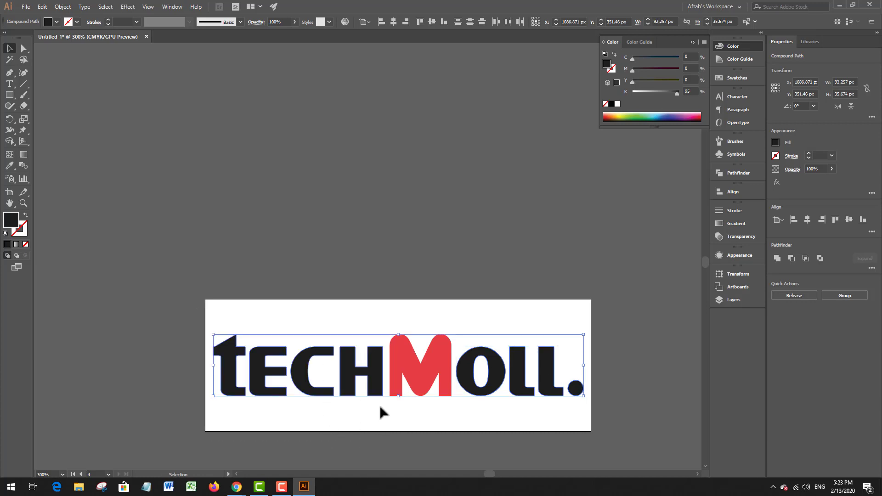
{"action": "left_click", "coordinate": [618, 104]}
Step: Export the 140 x 48 px artboard as a PNG-24 named mob 1 on the Desktop, deleting the old mobile-1 and mobile-2 images there
{"action": "scroll", "coordinate": [417, 211], "scroll_direction": "down", "scroll_amount": 3}
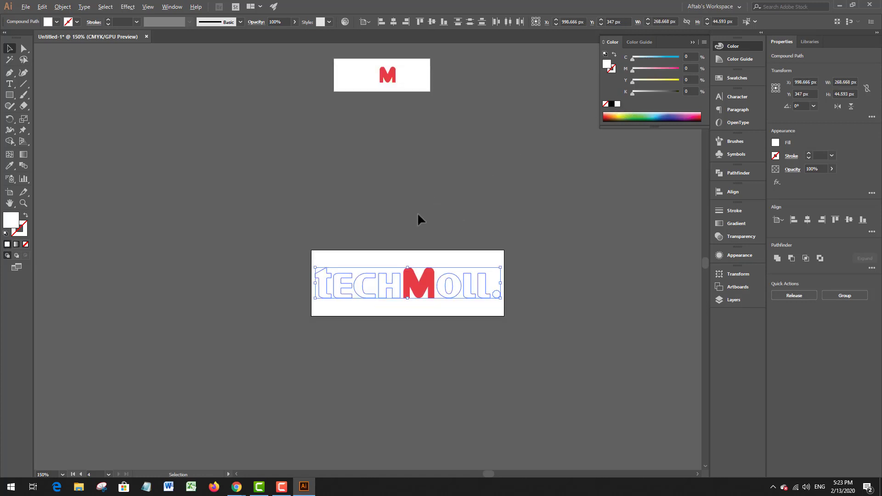
{"action": "left_click_drag", "start_coordinate": [402, 109], "coordinate": [400, 152]}
{"action": "scroll", "coordinate": [411, 154], "scroll_direction": "up", "scroll_amount": 2}
{"action": "left_click", "coordinate": [411, 154]}
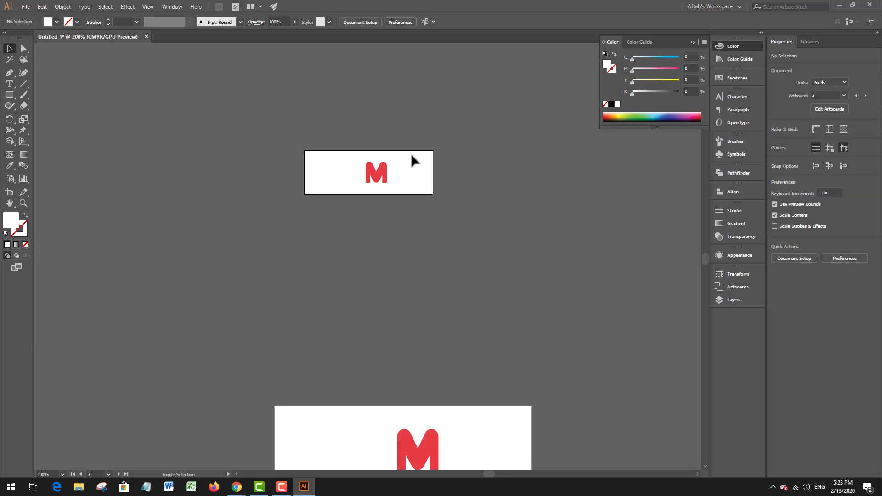
{"action": "key", "text": "ctrl+alt+shift+s"}
{"action": "key", "text": "Return"}
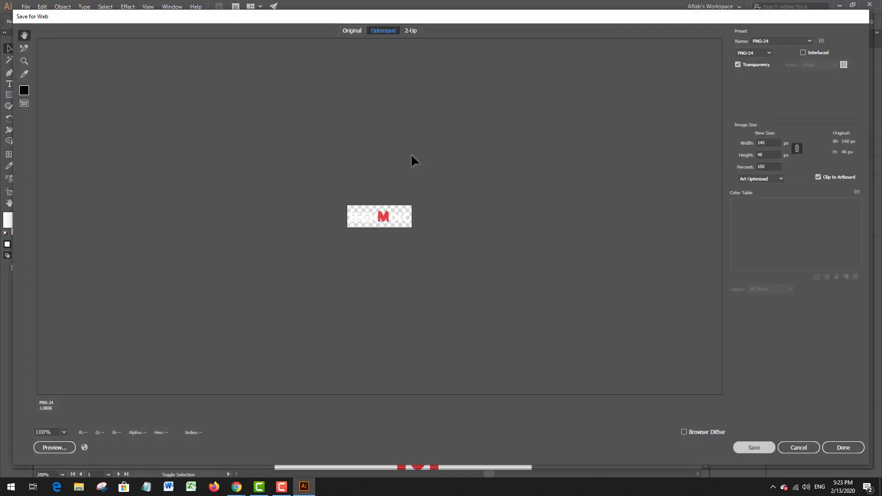
{"action": "scroll", "coordinate": [156, 138], "scroll_direction": "down", "scroll_amount": 1}
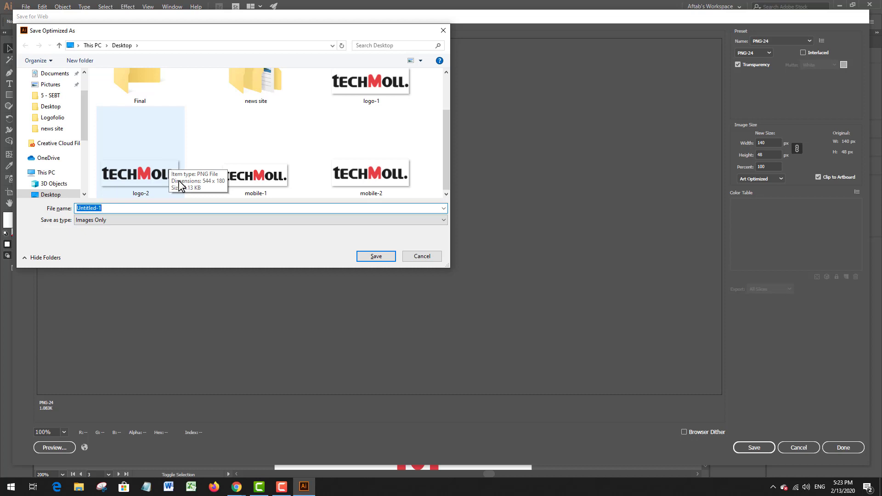
{"action": "double_click", "coordinate": [251, 176]}
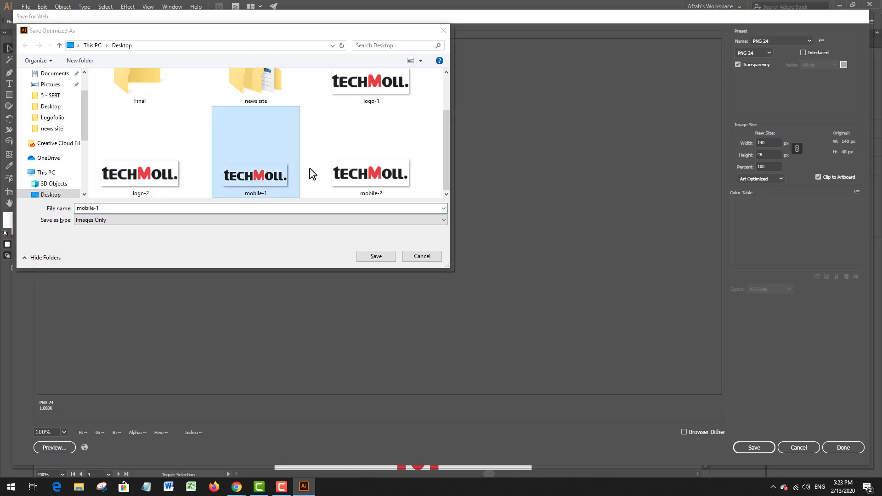
{"action": "left_click", "coordinate": [273, 180]}
{"action": "key", "text": "Delete"}
{"action": "left_click", "coordinate": [211, 208]}
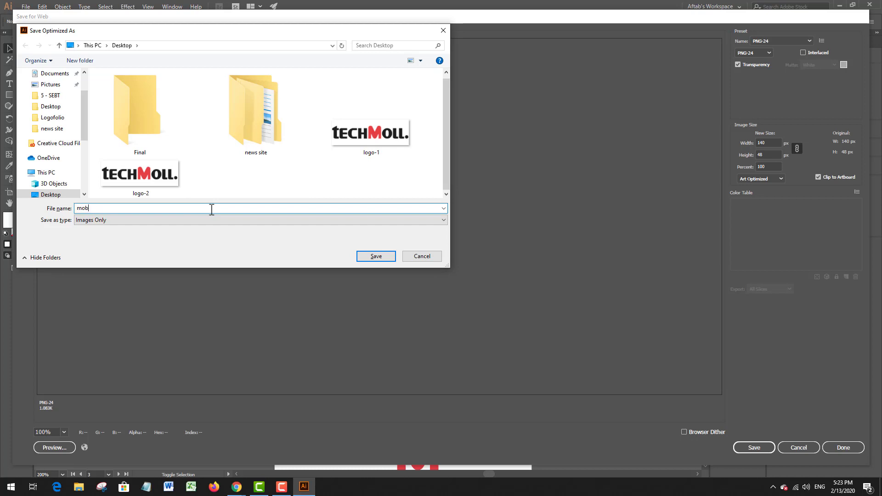
{"action": "left_click", "coordinate": [386, 257]}
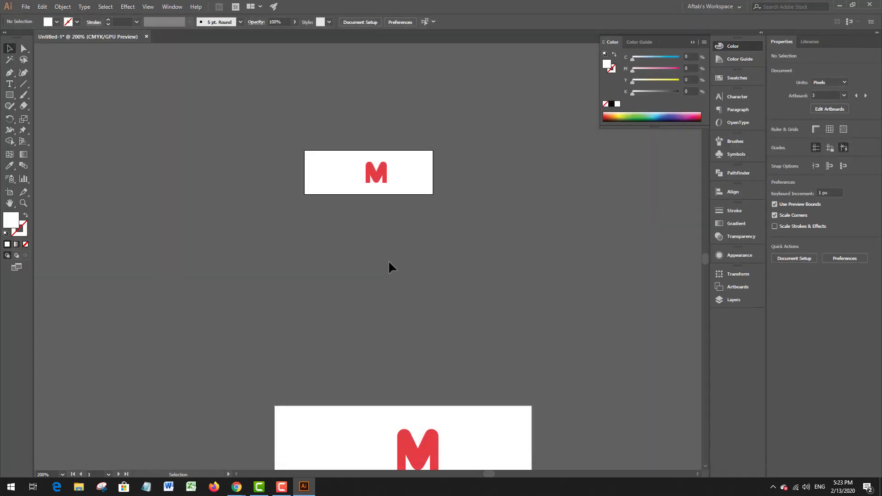
Step: Export the 280 x 96 px artboard for web as a transparent PNG-24 named mob 2 on the Desktop
{"action": "scroll", "coordinate": [388, 260], "scroll_direction": "down", "scroll_amount": 2}
{"action": "scroll", "coordinate": [359, 354], "scroll_direction": "up", "scroll_amount": 2}
{"action": "left_click", "coordinate": [372, 320]}
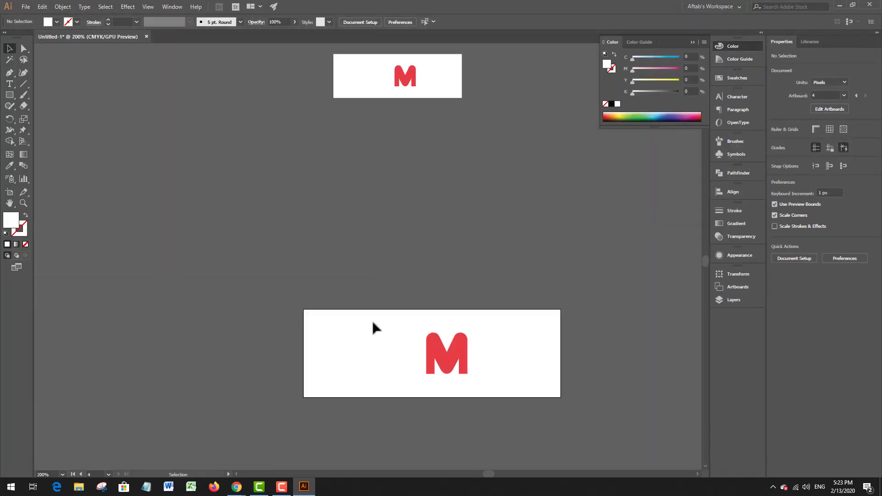
{"action": "key", "text": "ctrl+alt+shift+s"}
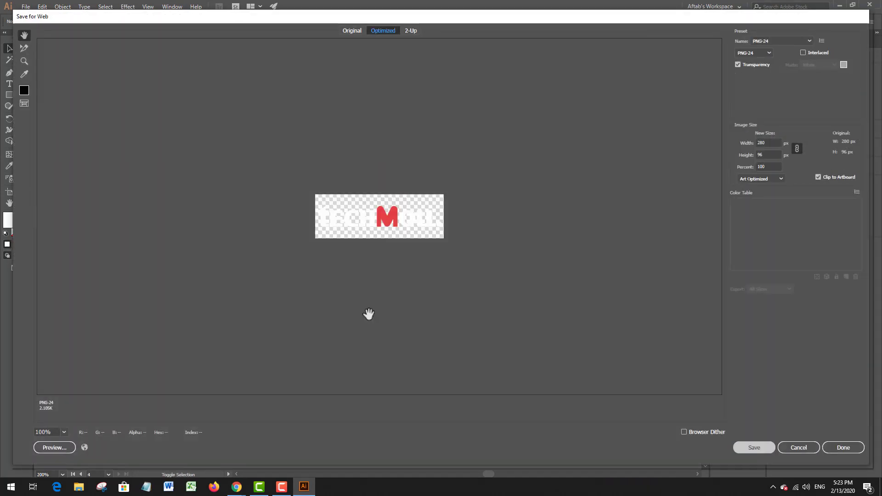
{"action": "key", "text": "Return"}
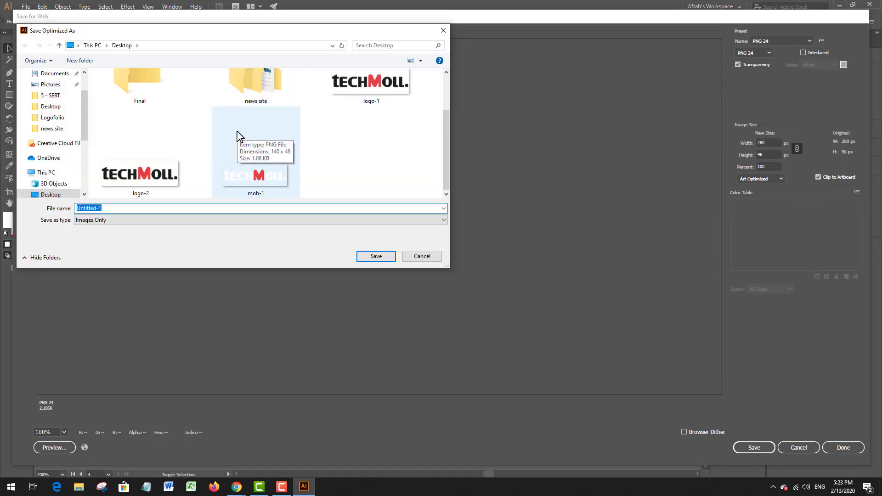
{"action": "type", "text": "mob-2"}
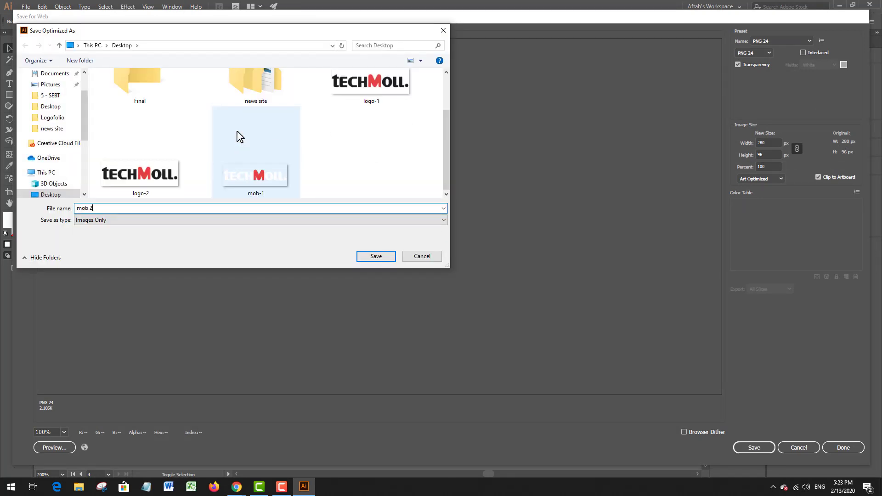
{"action": "key", "text": "Return"}
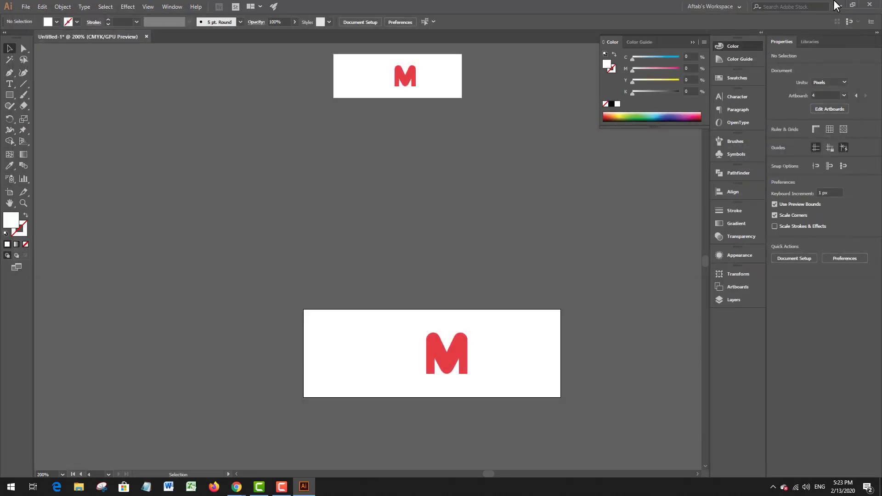
Step: Minimize Illustrator and line up the mob-1 and mob-2 files below the logo-2 file on the desktop
{"action": "left_click", "coordinate": [837, 4]}
{"action": "left_click_drag", "start_coordinate": [22, 300], "coordinate": [238, 294]}
{"action": "left_click_drag", "start_coordinate": [13, 344], "coordinate": [293, 362]}
{"action": "left_click_drag", "start_coordinate": [234, 340], "coordinate": [232, 344]}
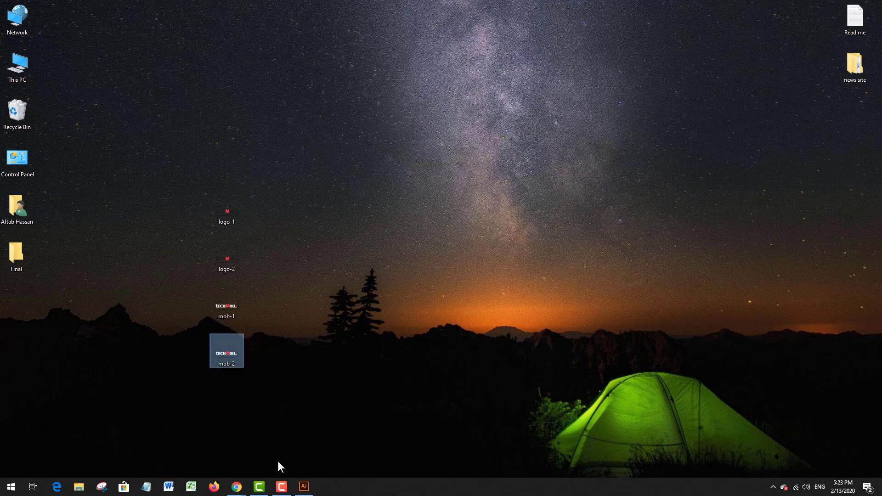
Step: Switch to the Theme panel window in Chrome and remove the images set for Logo Mobile and Retina Logo Mobile
{"action": "left_click", "coordinate": [237, 487]}
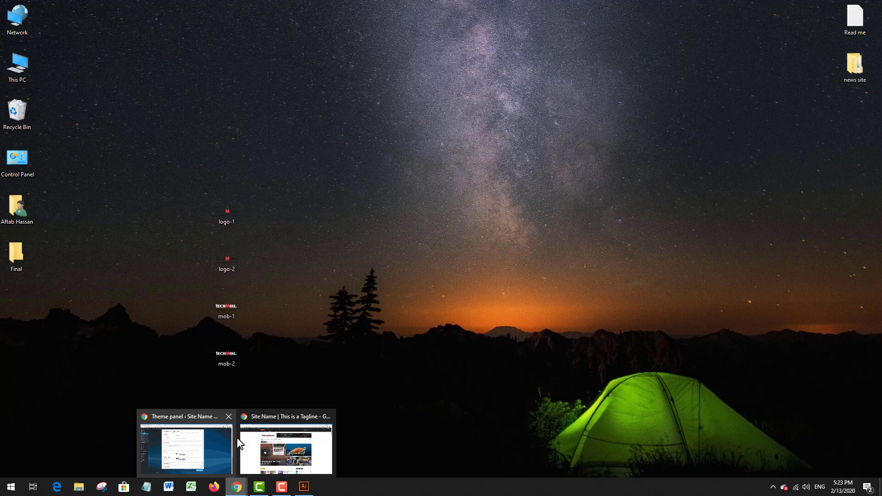
{"action": "left_click", "coordinate": [200, 451]}
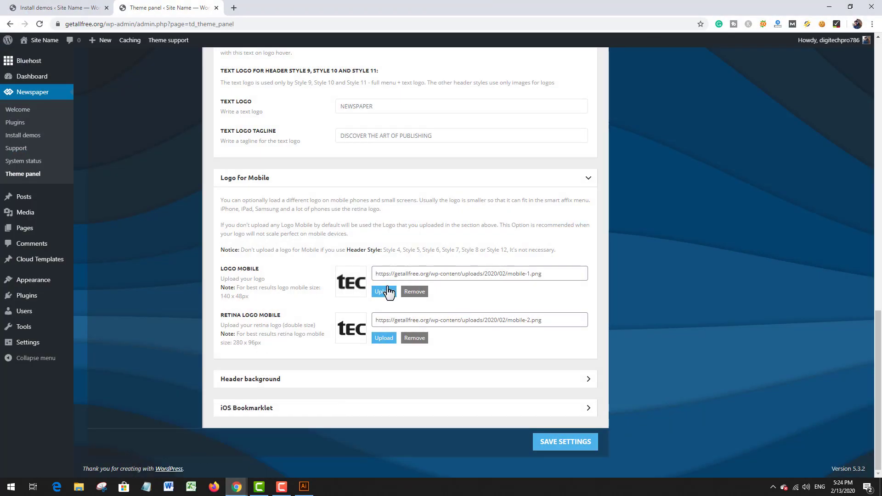
{"action": "left_click", "coordinate": [416, 292]}
{"action": "left_click", "coordinate": [399, 244]}
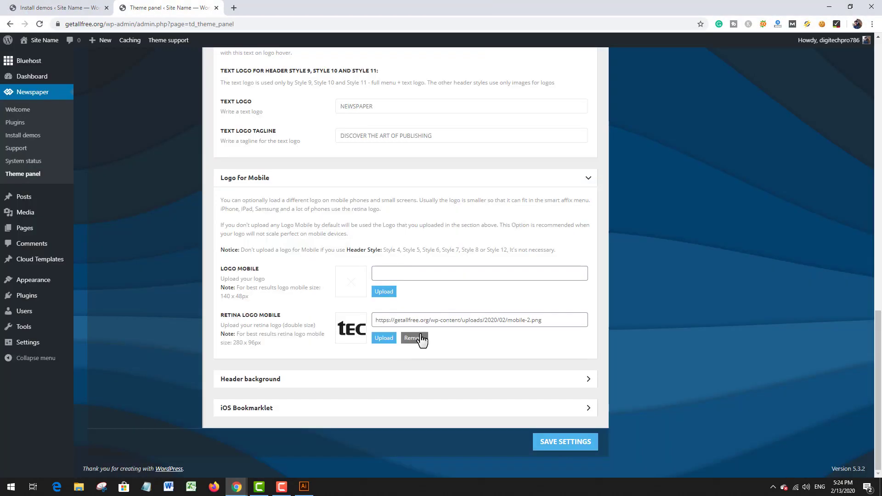
{"action": "left_click", "coordinate": [419, 339]}
{"action": "left_click", "coordinate": [411, 239]}
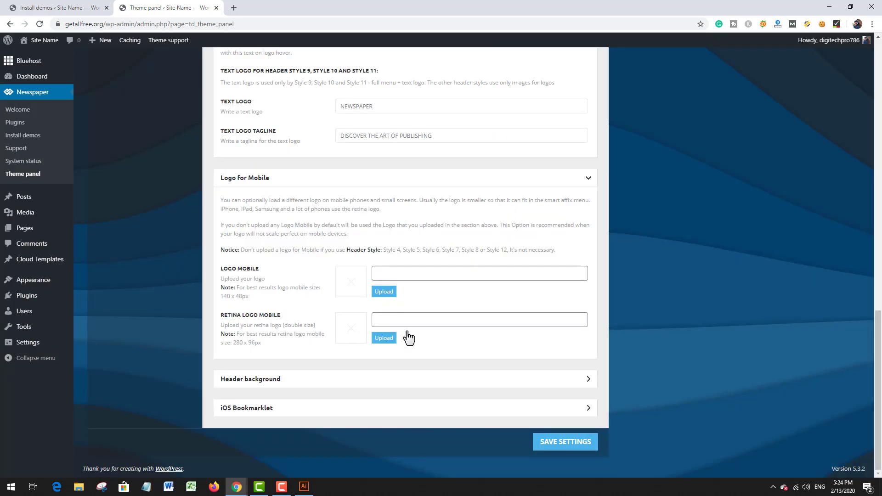
Step: Permanently delete mobile-2.png and mobile-1.png from the WordPress media library
{"action": "left_click", "coordinate": [384, 338]}
{"action": "left_click", "coordinate": [168, 150]}
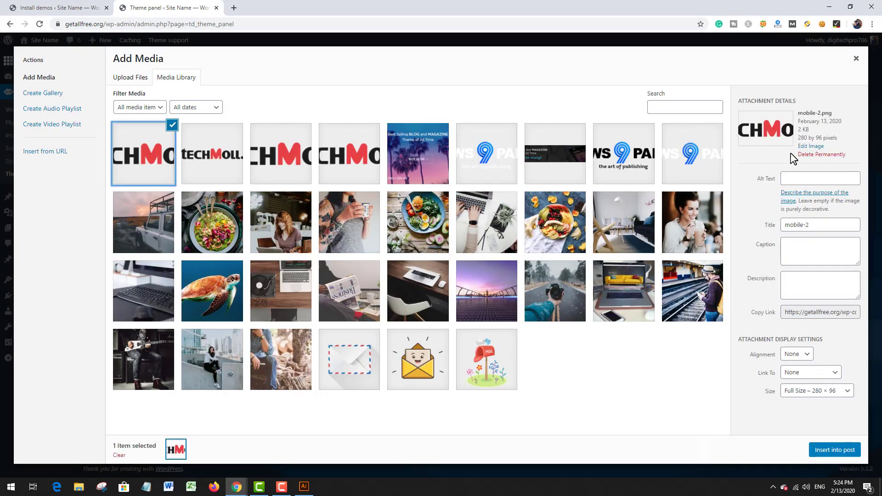
{"action": "left_click", "coordinate": [815, 155]}
{"action": "key", "text": "Return"}
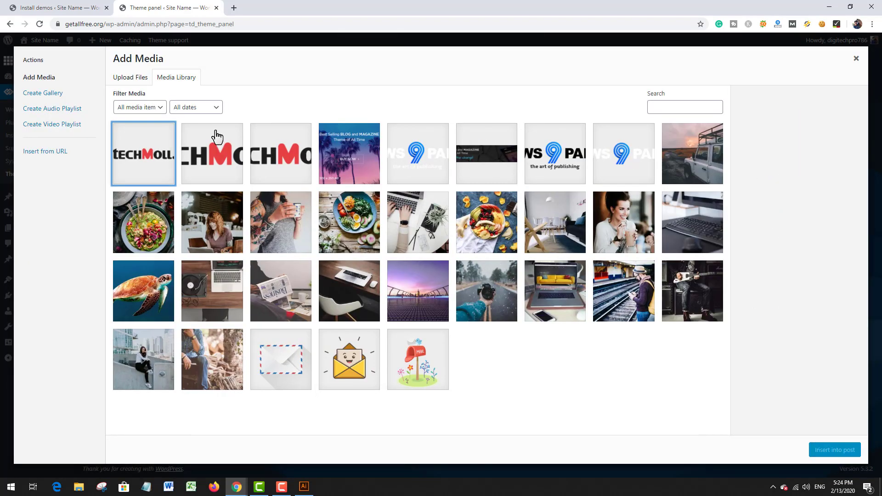
{"action": "left_click", "coordinate": [162, 150]}
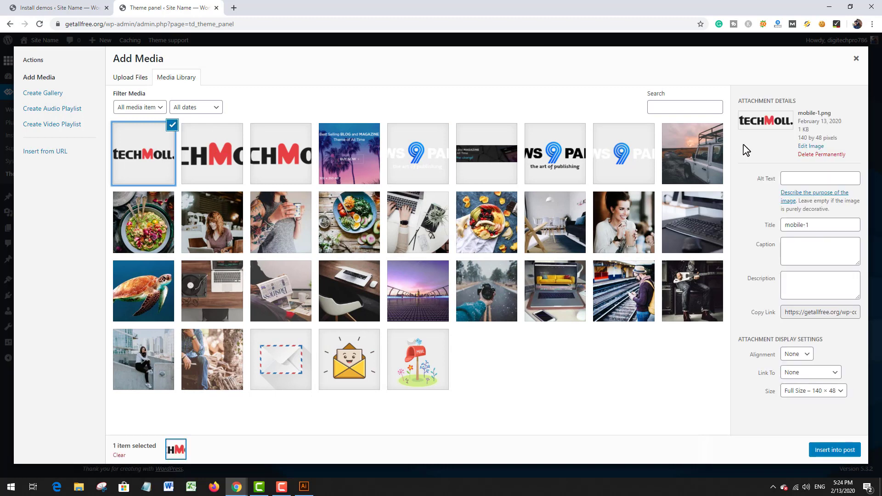
{"action": "left_click", "coordinate": [833, 155]}
{"action": "key", "text": "Return"}
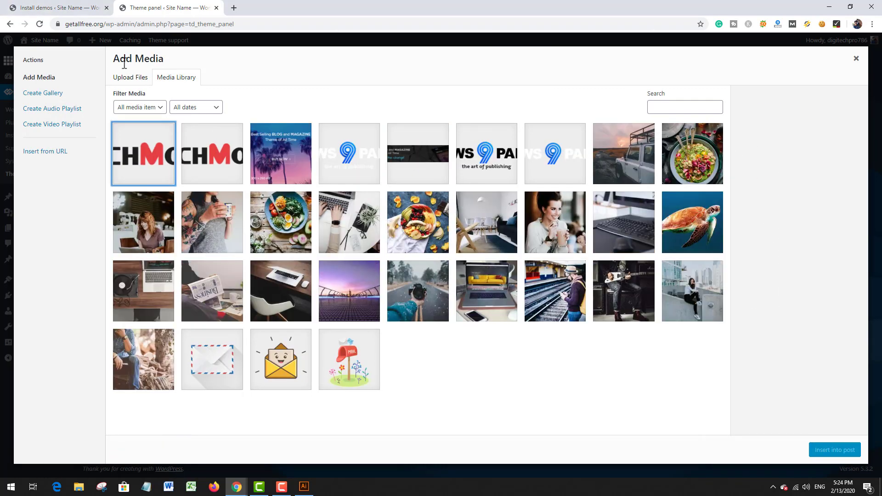
Step: Upload the mob-1 and mob-2 images from the Desktop to the media library
{"action": "left_click", "coordinate": [123, 78]}
{"action": "left_click", "coordinate": [513, 244]}
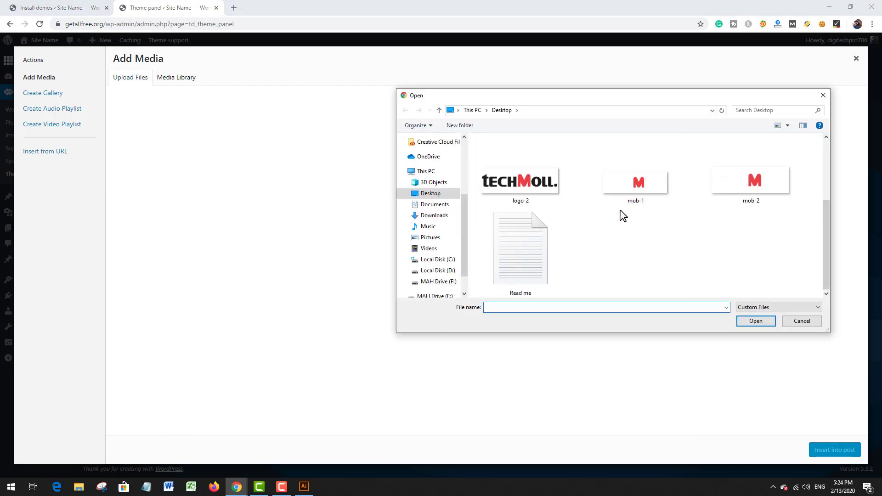
{"action": "left_click", "coordinate": [641, 188]}
{"action": "double_click", "coordinate": [637, 203]}
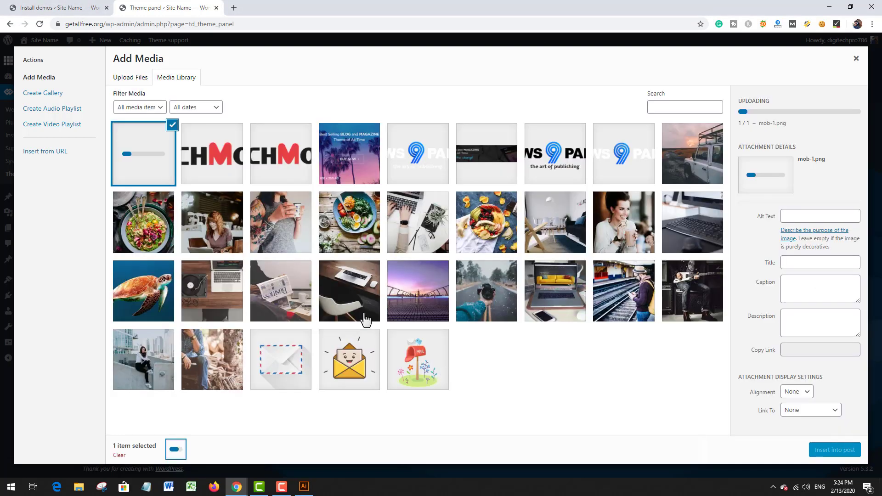
{"action": "left_click", "coordinate": [128, 79]}
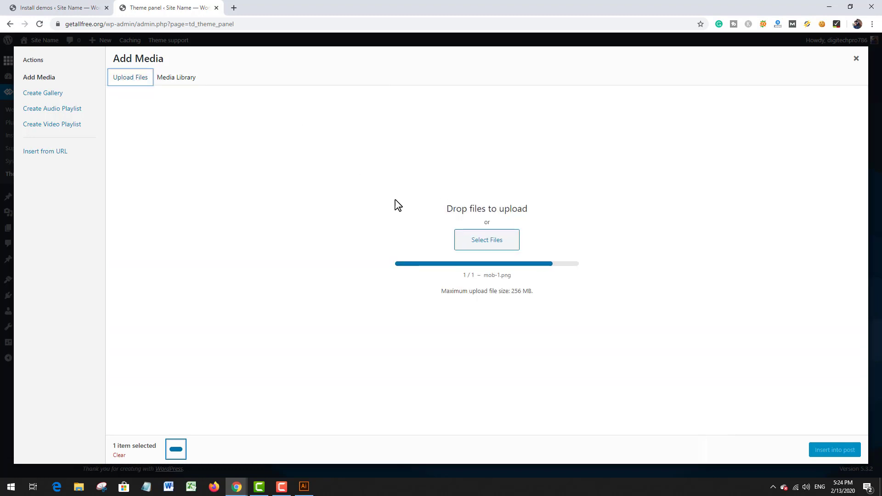
{"action": "left_click", "coordinate": [465, 245]}
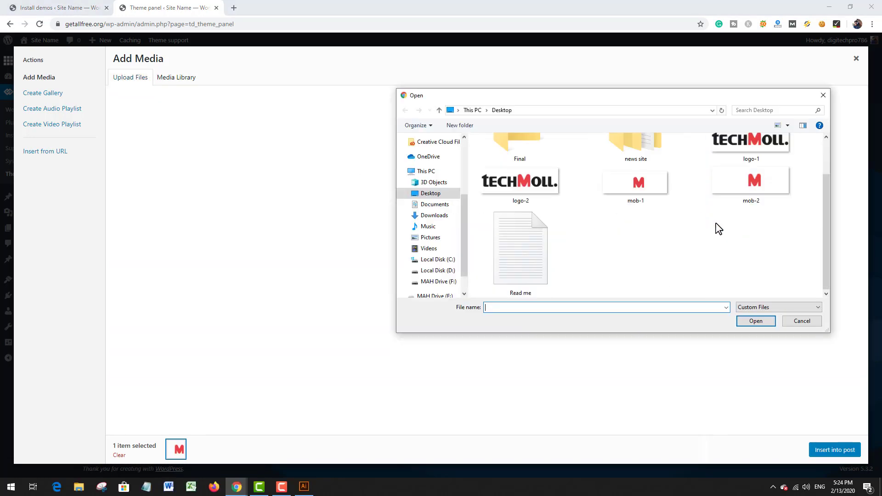
{"action": "left_click", "coordinate": [769, 188]}
{"action": "double_click", "coordinate": [768, 189]}
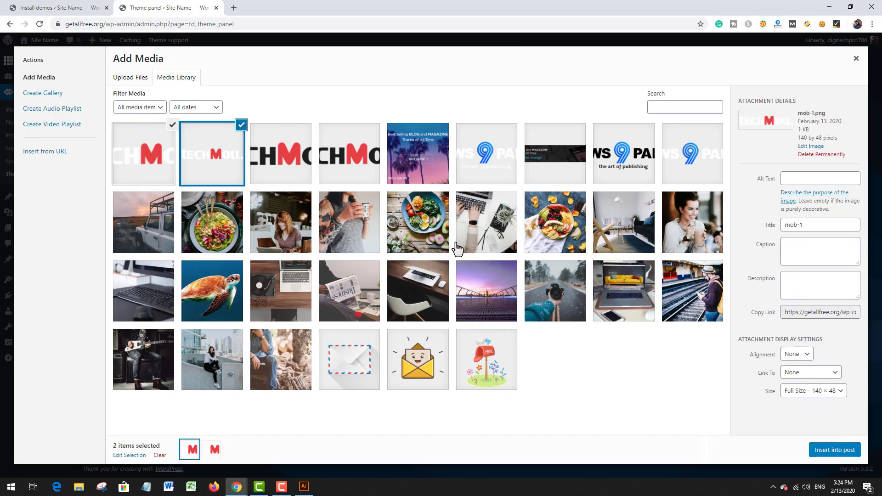
Step: Insert mob-1.png as the Logo Mobile image and save the theme settings
{"action": "left_click", "coordinate": [834, 450]}
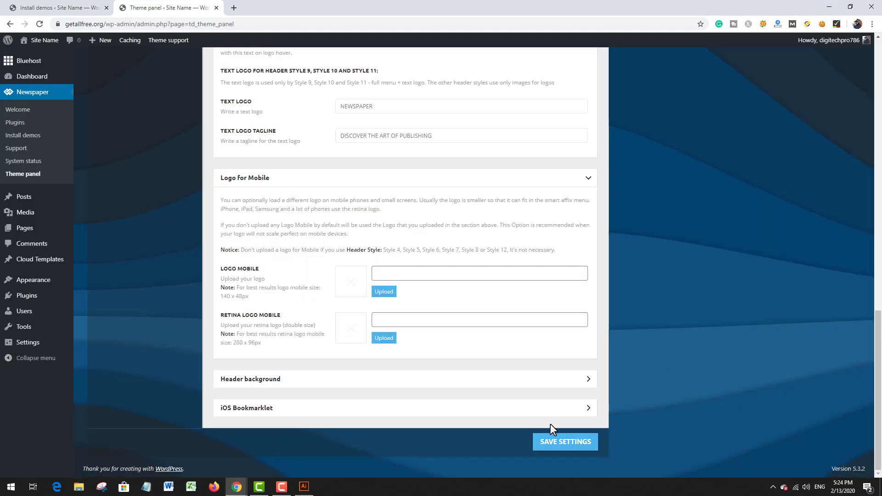
{"action": "left_click", "coordinate": [566, 441]}
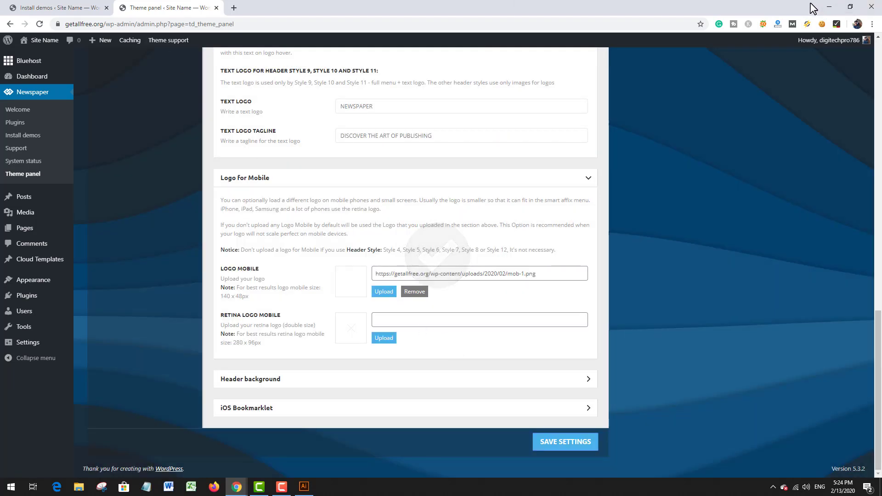
Step: Bring up the live site window at phone width, reload it, and examine the mobile logo in the header and the sticky menu
{"action": "left_click", "coordinate": [830, 6]}
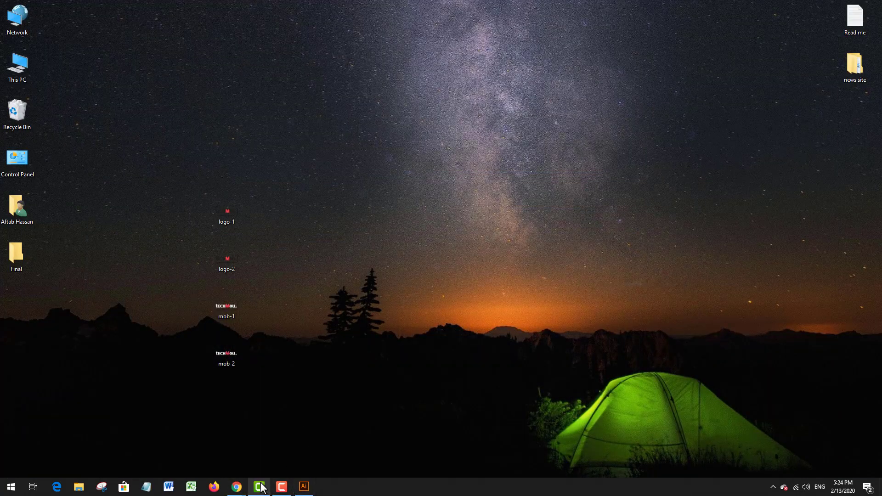
{"action": "mouse_move", "coordinate": [237, 487]}
{"action": "left_click", "coordinate": [276, 453]}
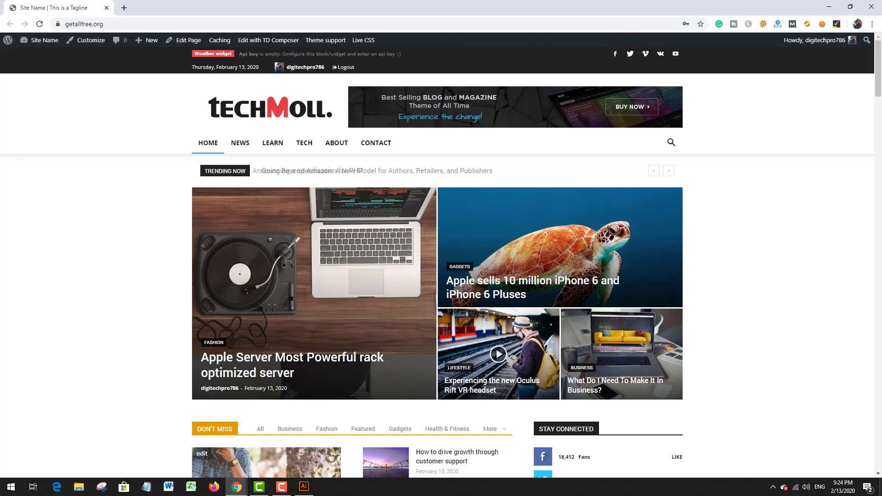
{"action": "double_click", "coordinate": [256, 6]}
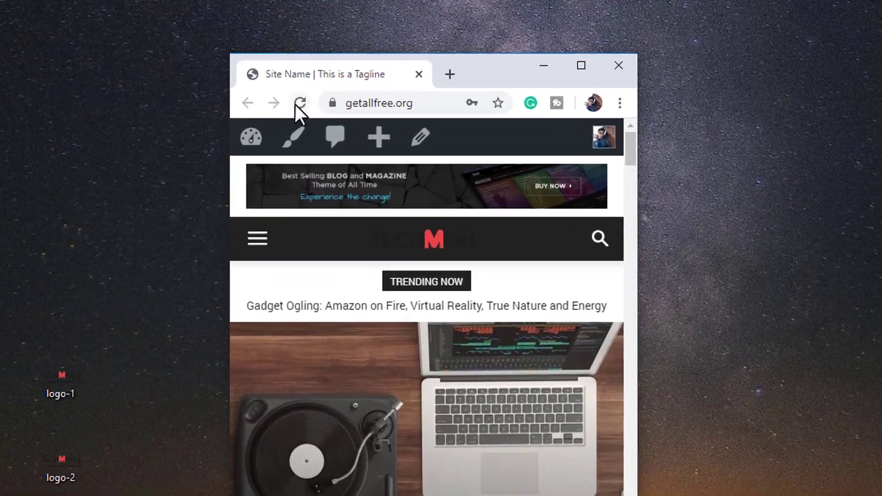
{"action": "left_click", "coordinate": [362, 58]}
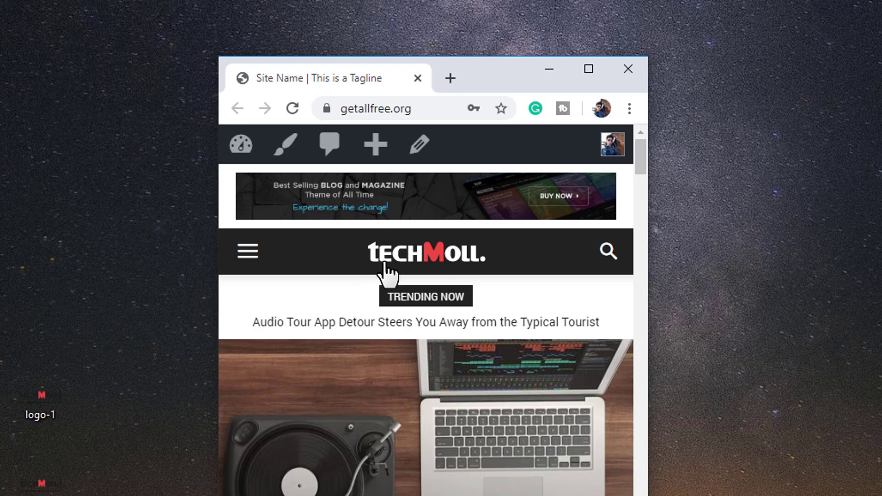
{"action": "scroll", "coordinate": [478, 292], "scroll_direction": "down", "scroll_amount": 3}
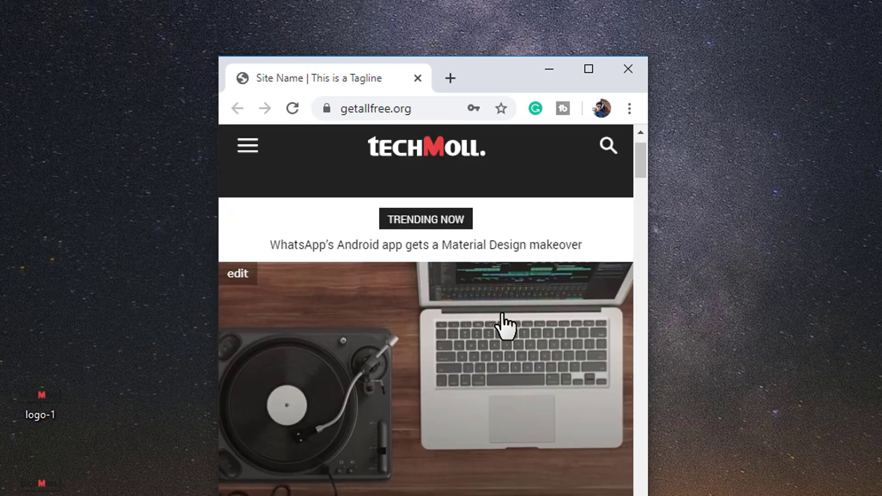
{"action": "scroll", "coordinate": [482, 289], "scroll_direction": "up", "scroll_amount": 3}
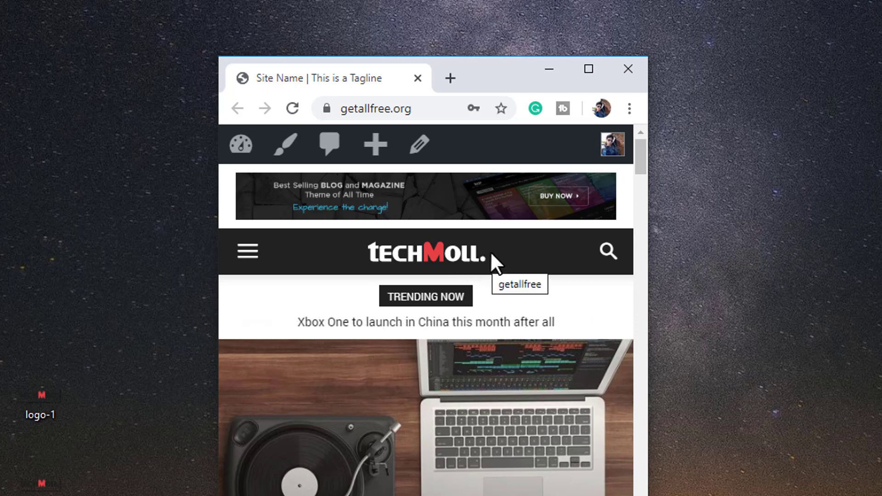
{"action": "scroll", "coordinate": [498, 260], "scroll_direction": "down", "scroll_amount": 3}
{"action": "scroll", "coordinate": [498, 260], "scroll_direction": "up", "scroll_amount": 3}
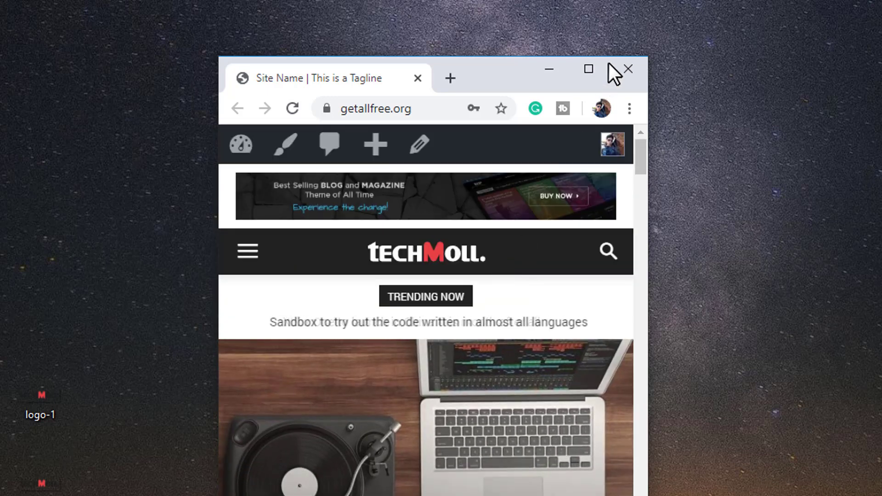
Step: Maximize the live site window and examine the logo in the page footer
{"action": "left_click", "coordinate": [596, 70]}
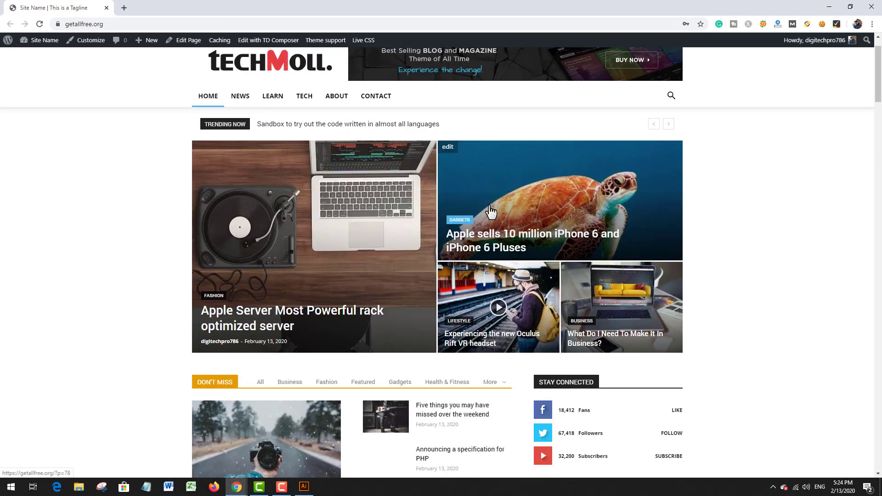
{"action": "scroll", "coordinate": [499, 219], "scroll_direction": "down", "scroll_amount": 20}
{"action": "scroll", "coordinate": [702, 157], "scroll_direction": "down", "scroll_amount": 15}
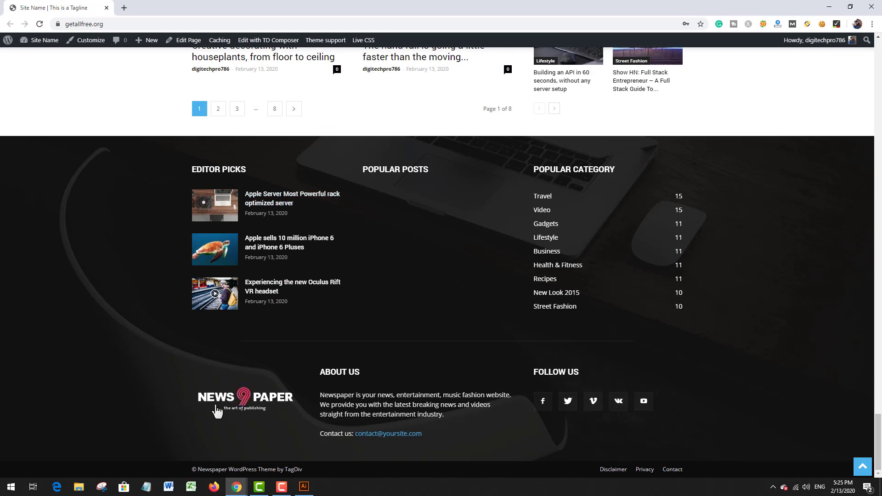
{"action": "scroll", "coordinate": [294, 365], "scroll_direction": "up", "scroll_amount": 1}
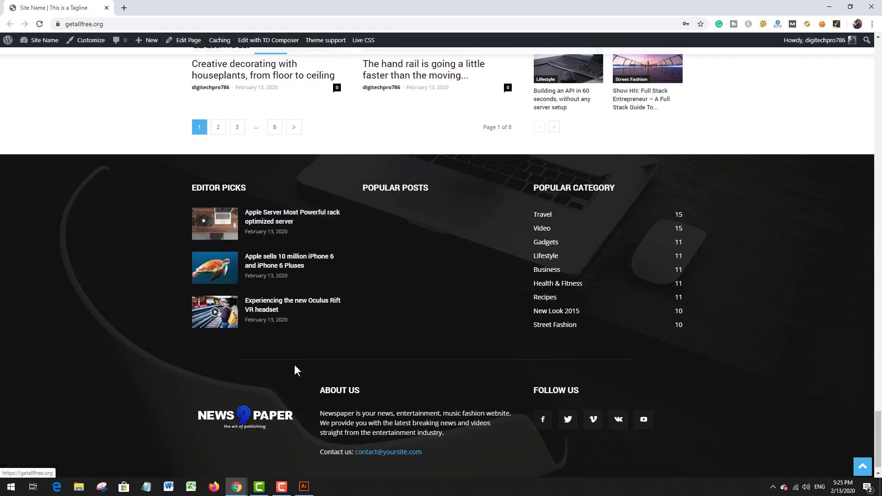
{"action": "scroll", "coordinate": [294, 365], "scroll_direction": "down", "scroll_amount": 1}
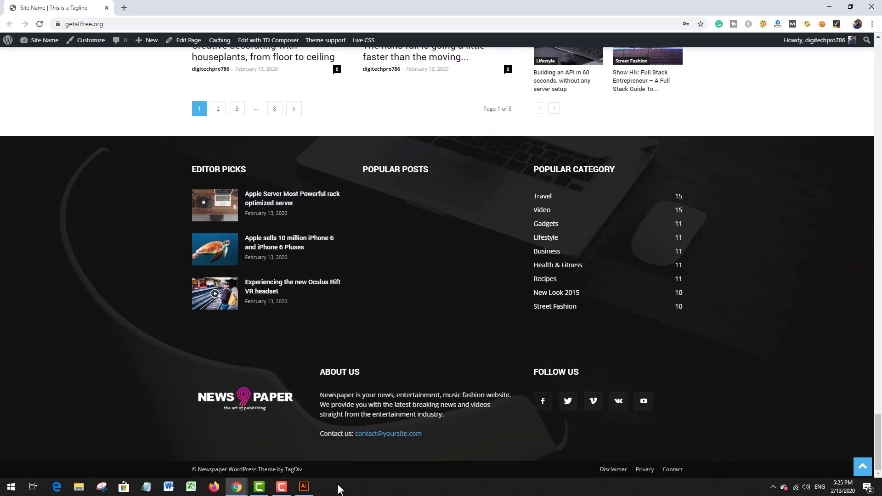
{"action": "scroll", "coordinate": [336, 227], "scroll_direction": "up", "scroll_amount": 15}
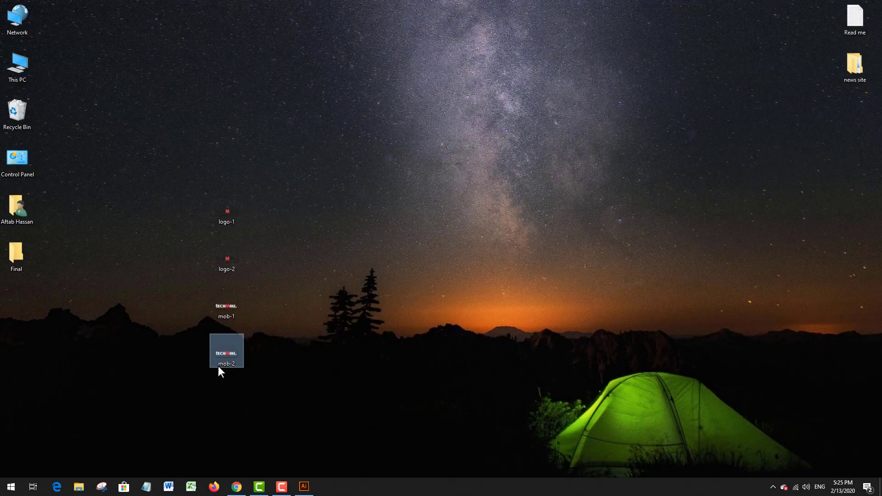
Step: Return to the Newspaper theme panel and expand the Footer info content section of the footer settings
{"action": "left_click", "coordinate": [236, 486]}
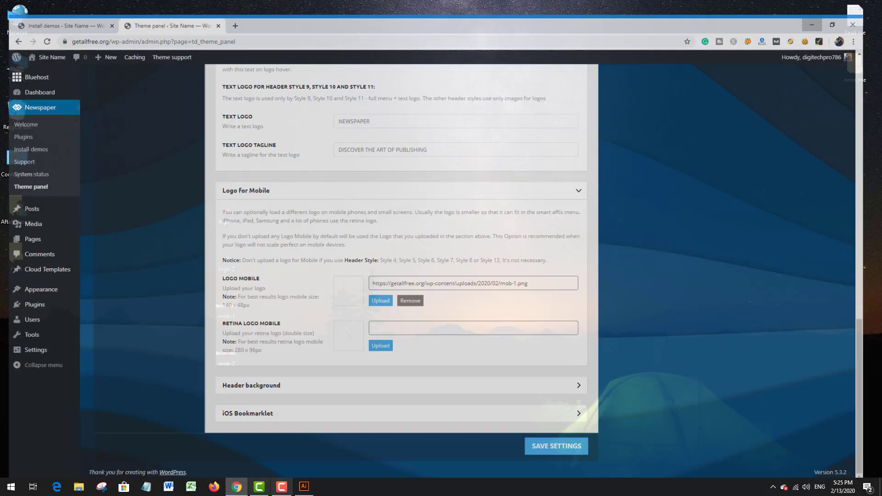
{"action": "scroll", "coordinate": [331, 196], "scroll_direction": "up", "scroll_amount": 15}
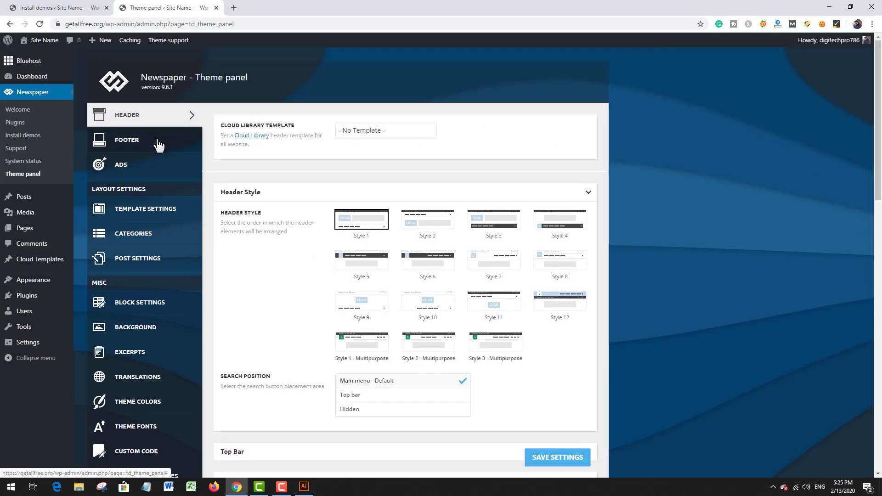
{"action": "left_click", "coordinate": [158, 146]}
{"action": "scroll", "coordinate": [333, 210], "scroll_direction": "down", "scroll_amount": 3}
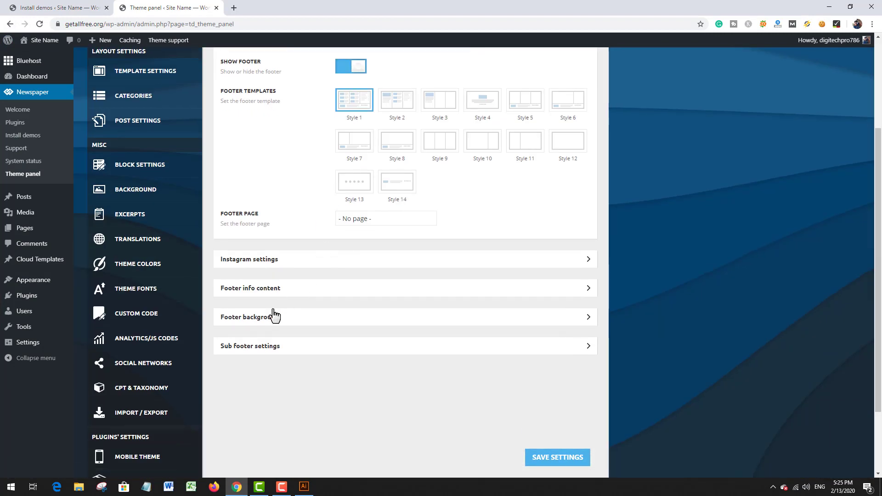
{"action": "left_click", "coordinate": [277, 294]}
{"action": "scroll", "coordinate": [311, 282], "scroll_direction": "down", "scroll_amount": 3}
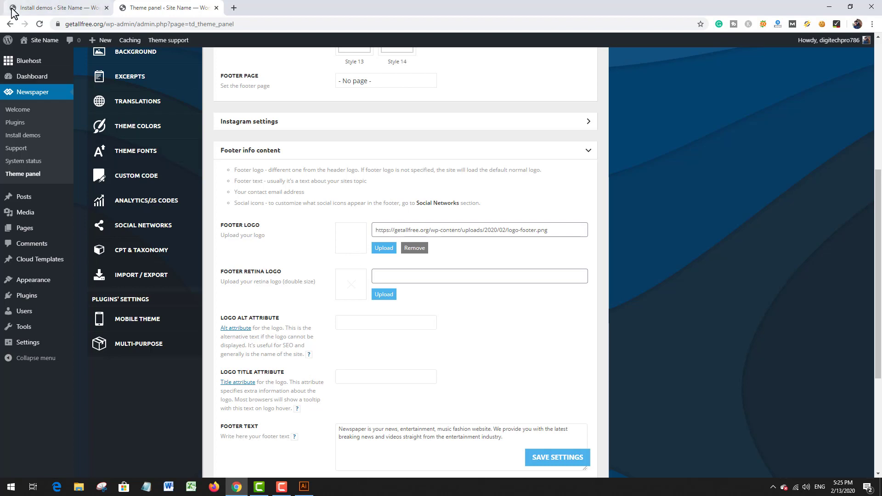
Step: Open the live site in a new browser tab and inspect its footer logo
{"action": "middle_click", "coordinate": [34, 41]}
{"action": "left_click", "coordinate": [255, 4]}
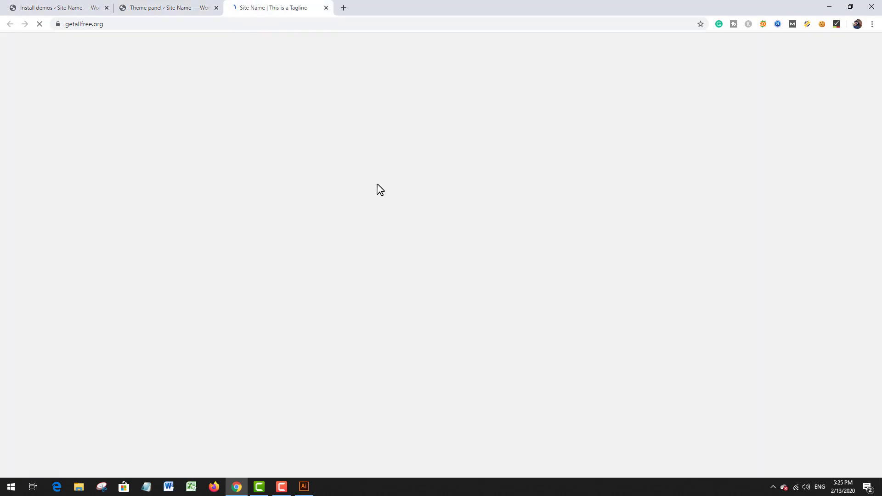
{"action": "scroll", "coordinate": [367, 199], "scroll_direction": "down", "scroll_amount": 10}
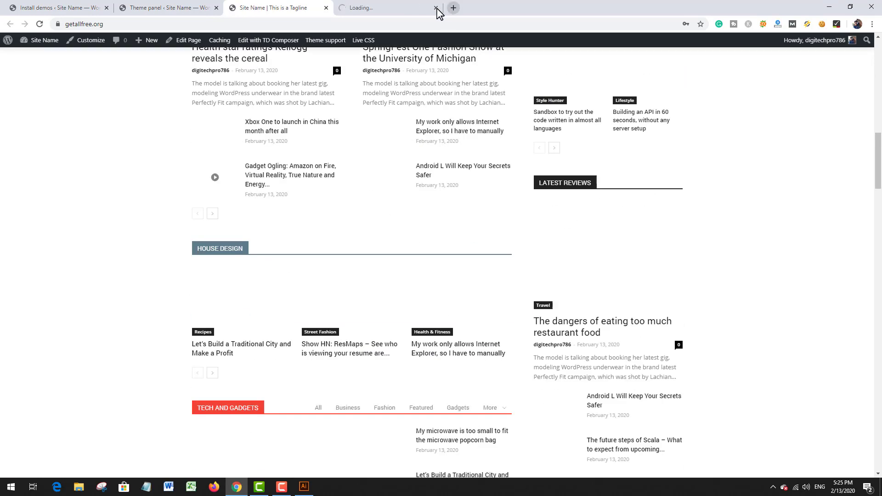
{"action": "left_click", "coordinate": [437, 9]}
{"action": "left_click", "coordinate": [437, 9]}
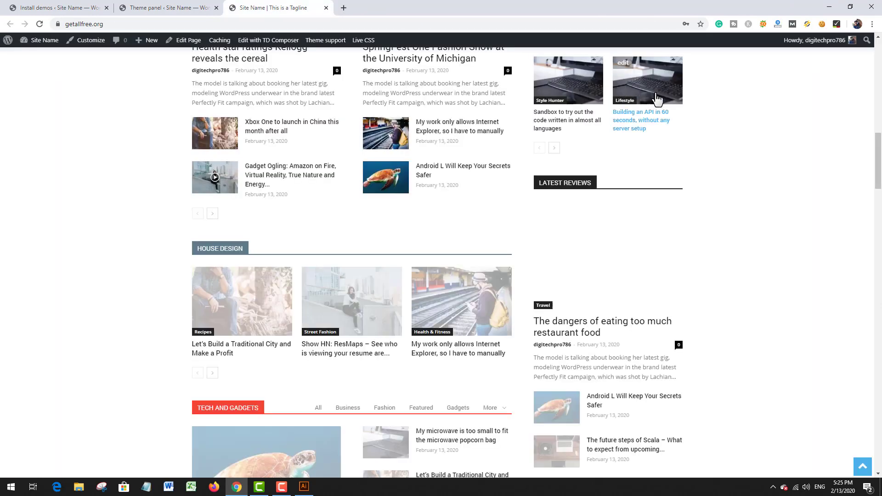
{"action": "middle_click", "coordinate": [772, 115]}
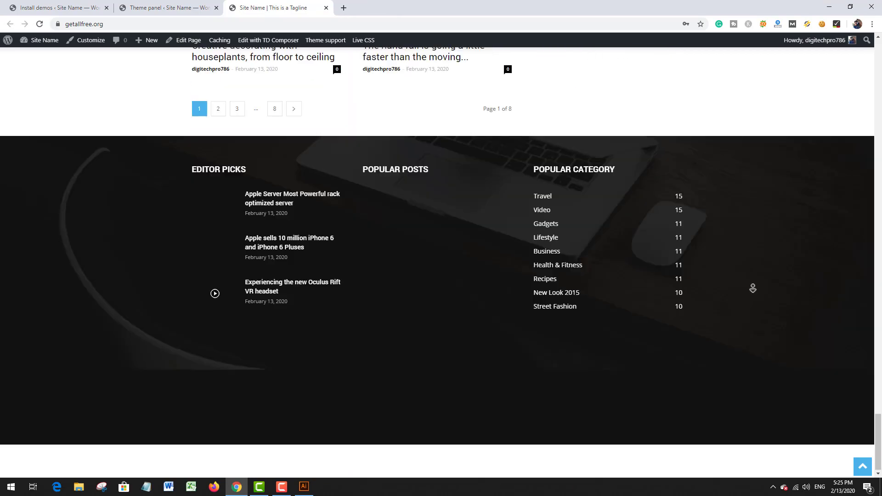
{"action": "middle_click", "coordinate": [755, 292]}
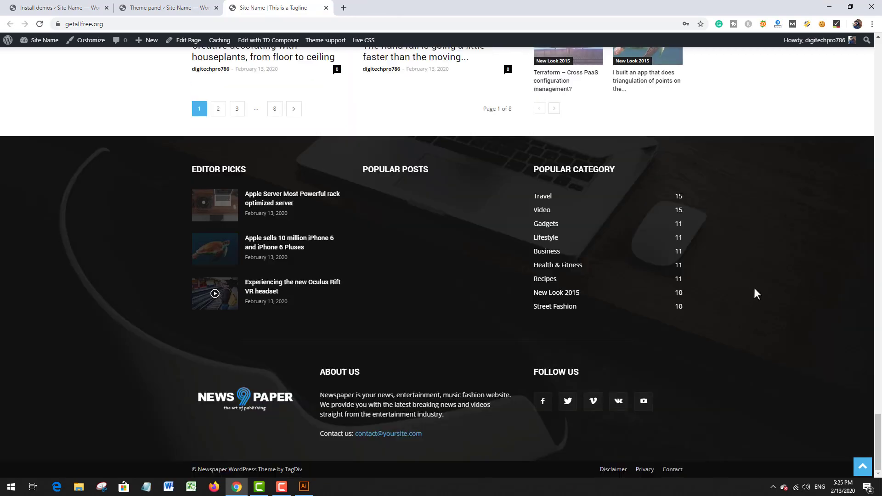
Step: Examine the logo in the live site's main header and sticky menu
{"action": "scroll", "coordinate": [275, 410], "scroll_direction": "up", "scroll_amount": 11}
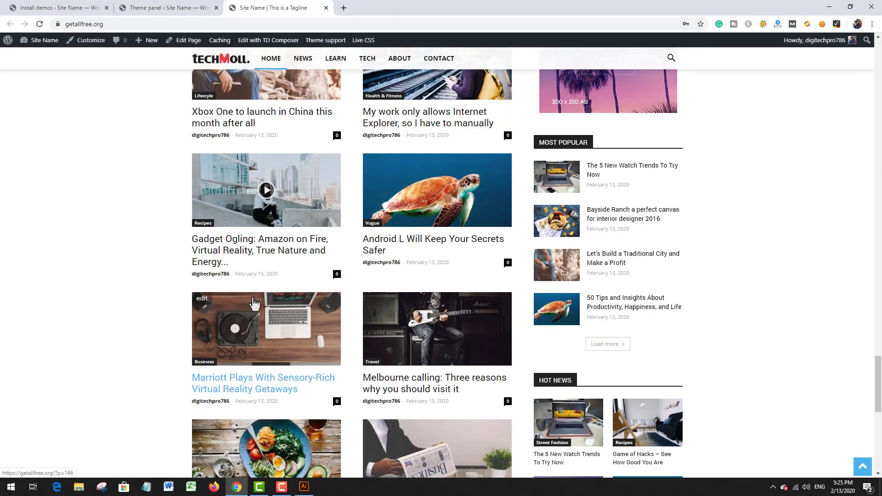
{"action": "middle_click", "coordinate": [44, 276]}
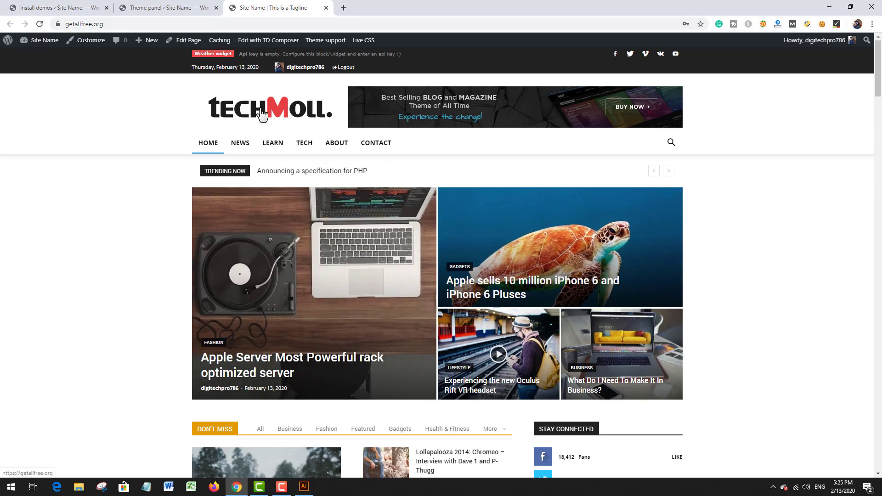
{"action": "scroll", "coordinate": [158, 171], "scroll_direction": "down", "scroll_amount": 6}
{"action": "scroll", "coordinate": [145, 173], "scroll_direction": "up", "scroll_amount": 6}
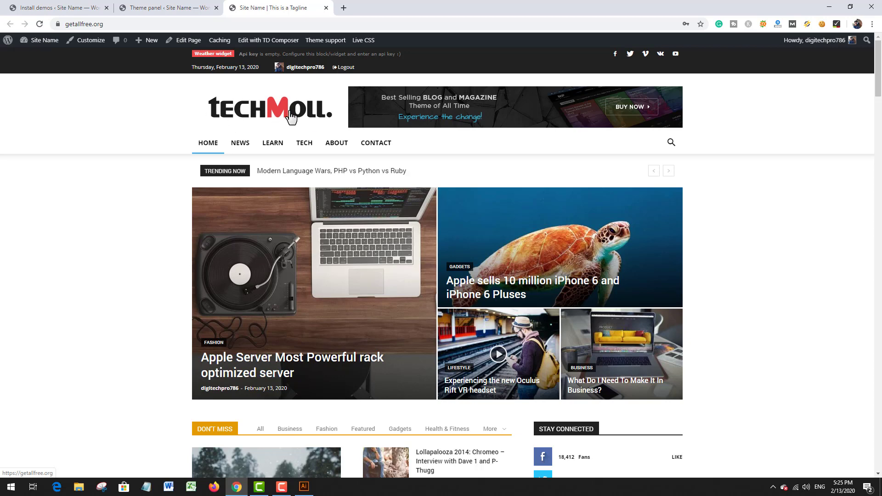
{"action": "scroll", "coordinate": [106, 247], "scroll_direction": "down", "scroll_amount": 2}
{"action": "scroll", "coordinate": [106, 246], "scroll_direction": "up", "scroll_amount": 2}
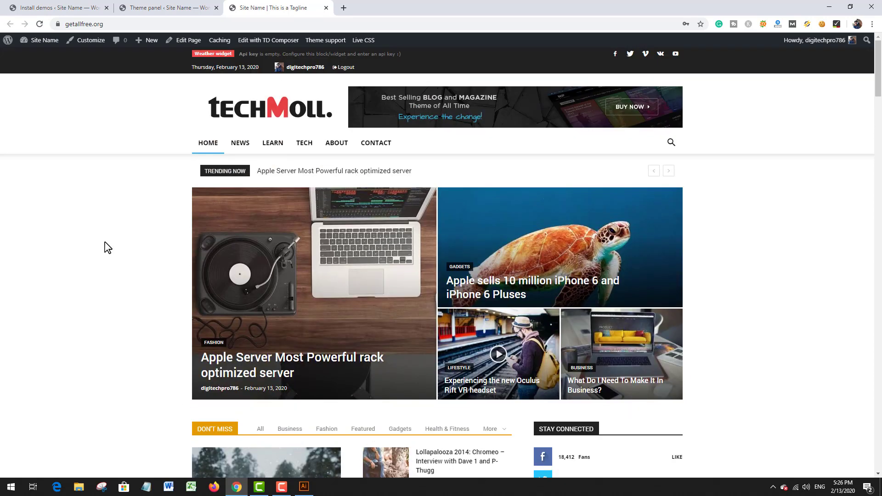
Step: Switch to Illustrator and recolour the black letters of the smaller full TECHMOLL logo white, leaving the M red
{"action": "left_click", "coordinate": [829, 6]}
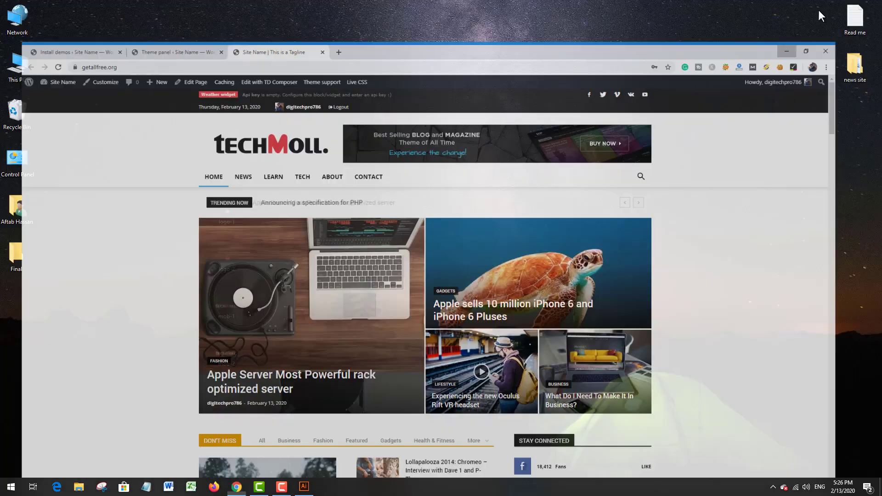
{"action": "left_click", "coordinate": [303, 486]}
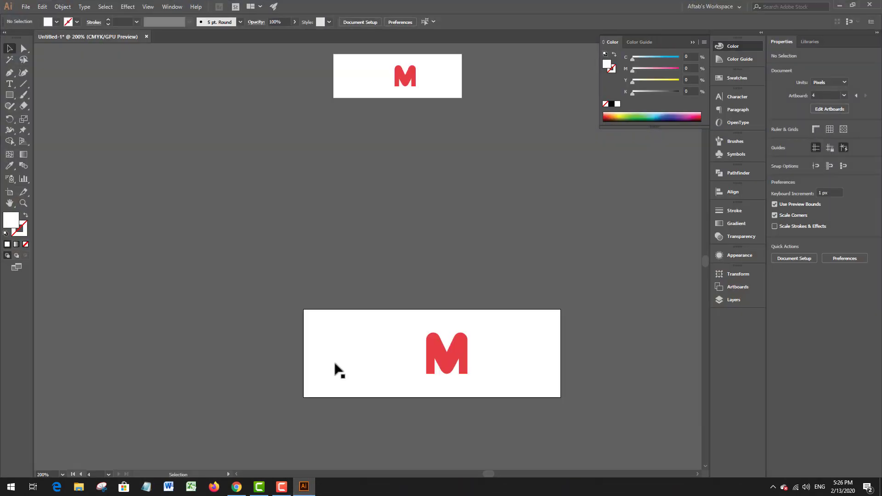
{"action": "scroll", "coordinate": [441, 293], "scroll_direction": "down", "scroll_amount": 4}
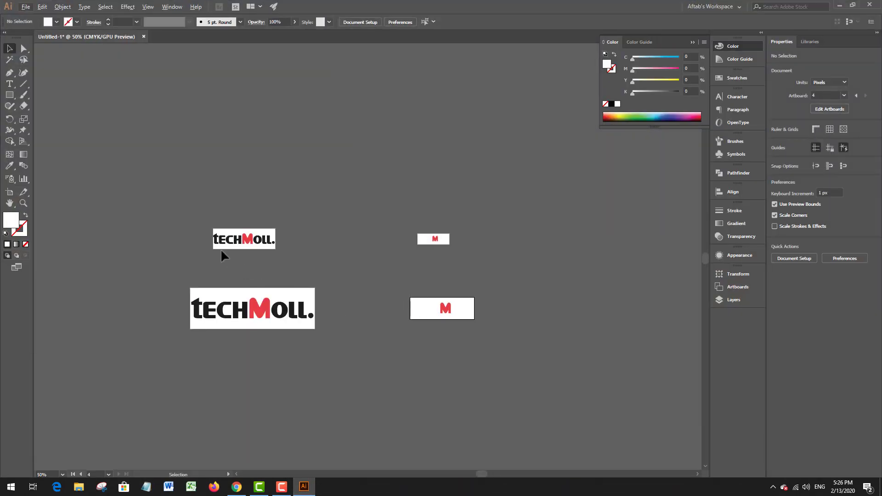
{"action": "scroll", "coordinate": [201, 234], "scroll_direction": "up", "scroll_amount": 3}
{"action": "scroll", "coordinate": [324, 266], "scroll_direction": "down", "scroll_amount": 1}
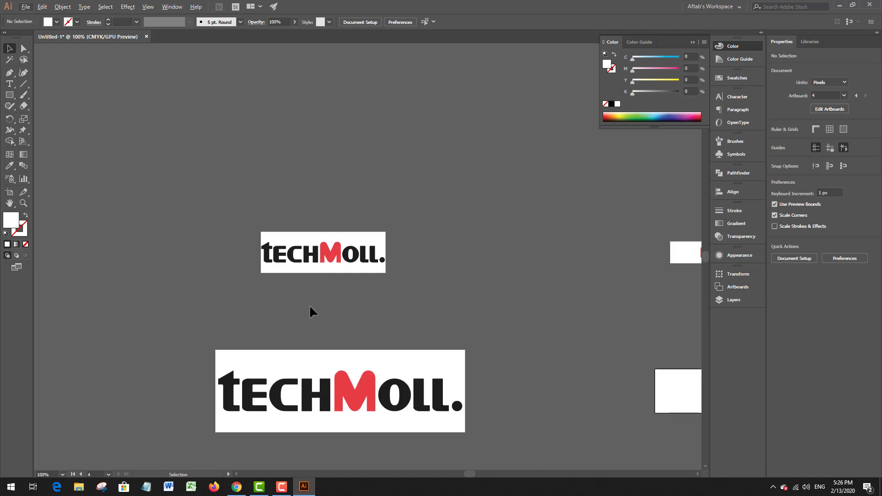
{"action": "left_click_drag", "start_coordinate": [308, 310], "coordinate": [360, 274]}
{"action": "scroll", "coordinate": [347, 222], "scroll_direction": "up", "scroll_amount": 1}
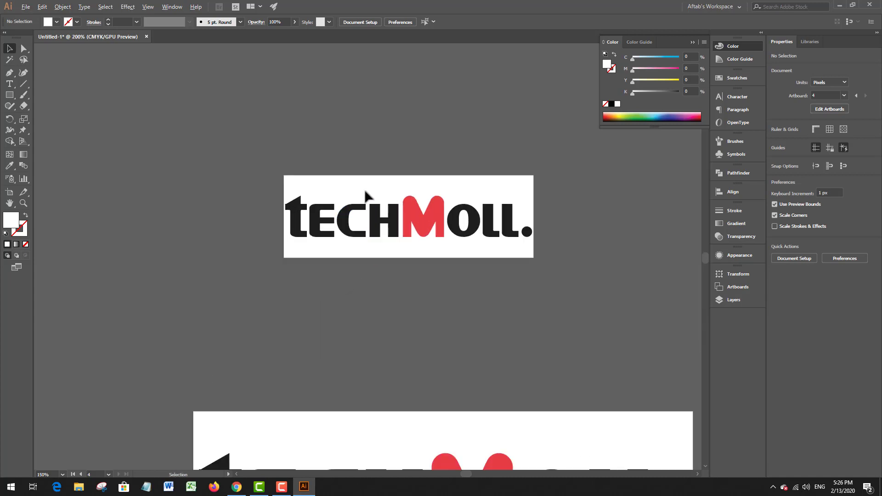
{"action": "left_click", "coordinate": [389, 217]}
{"action": "left_click_drag", "start_coordinate": [276, 187], "coordinate": [384, 272]}
{"action": "left_click_drag", "start_coordinate": [454, 189], "coordinate": [536, 278]}
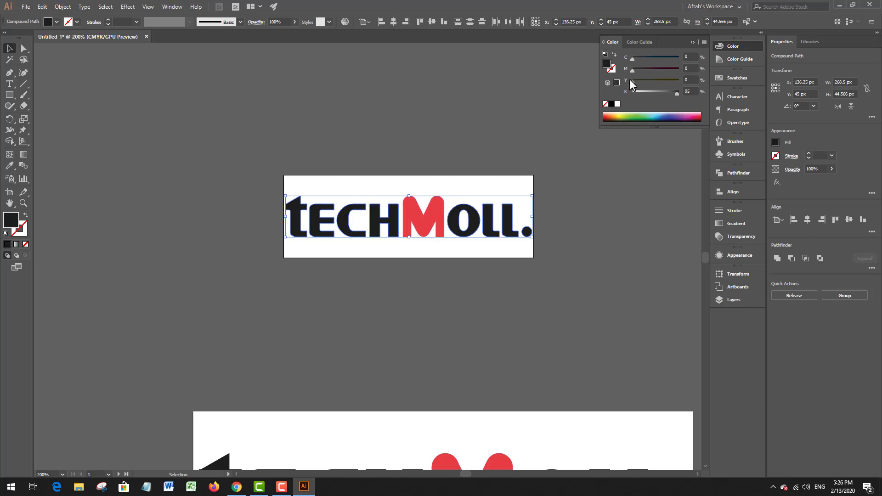
{"action": "left_click", "coordinate": [617, 105]}
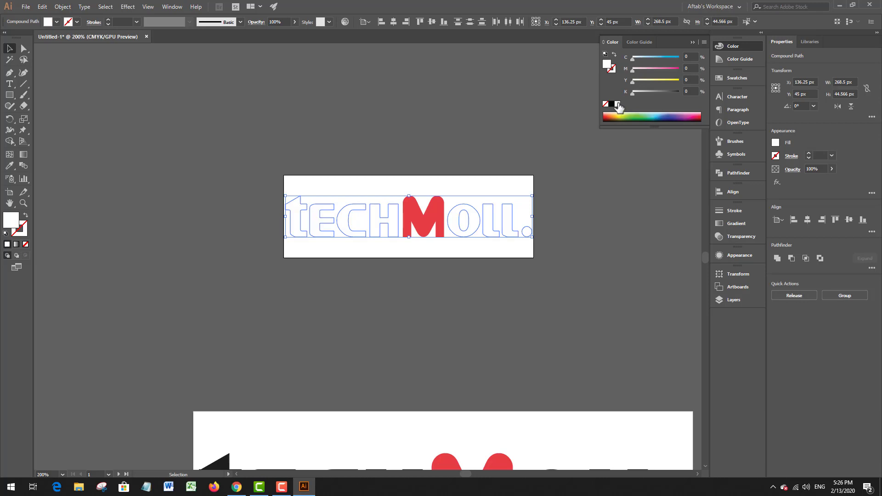
{"action": "left_click", "coordinate": [450, 180]}
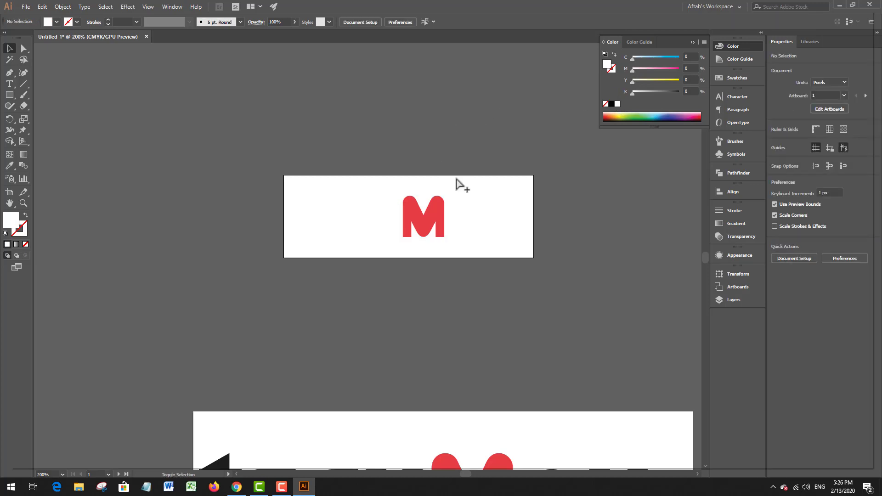
Step: Export the white-lettered logo for web as a transparent PNG-24 named "footer logo" on the Desktop and locate the file there
{"action": "key", "text": "ctrl+alt+shift+s"}
{"action": "key", "text": "Return"}
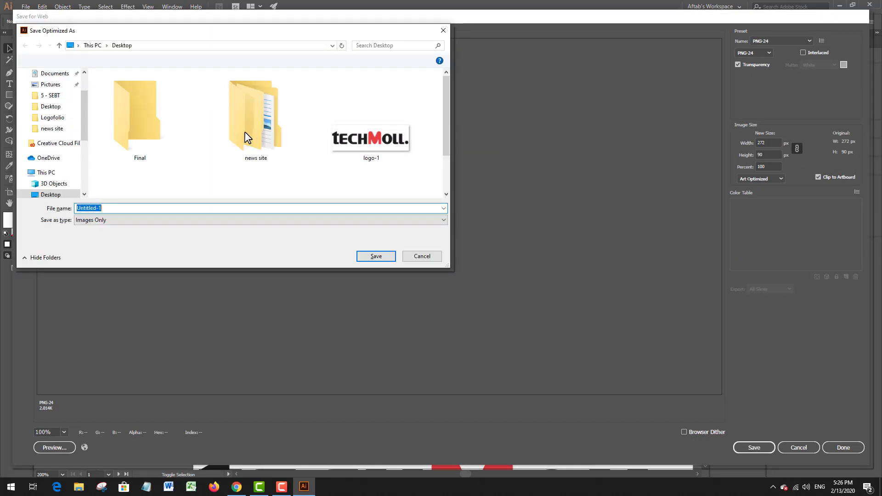
{"action": "type", "text": "foote"}
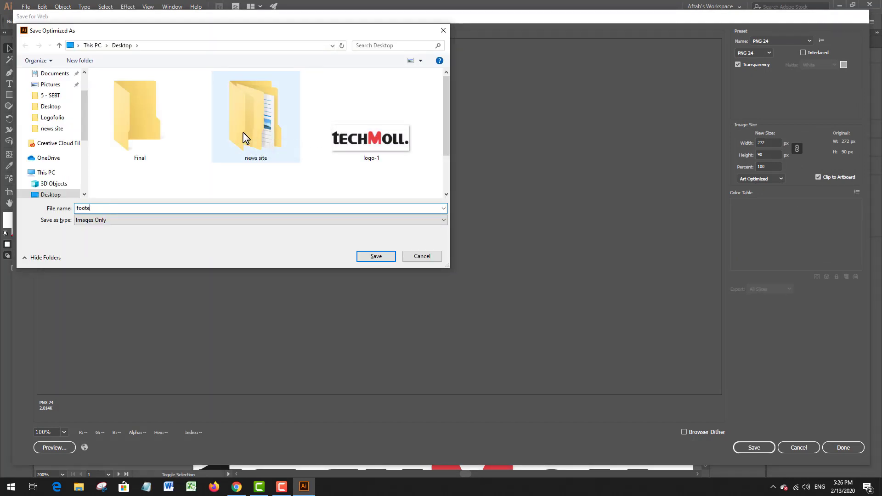
{"action": "type", "text": "r logo"}
{"action": "key", "text": "Return"}
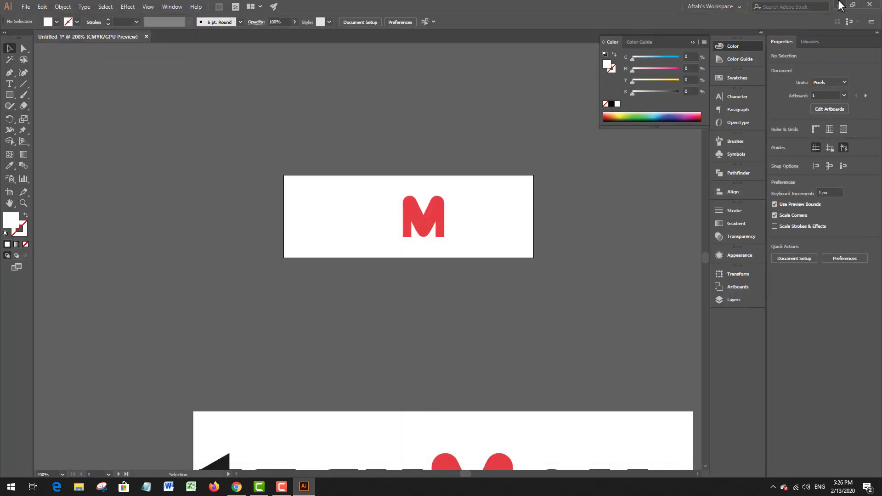
{"action": "left_click", "coordinate": [839, 4]}
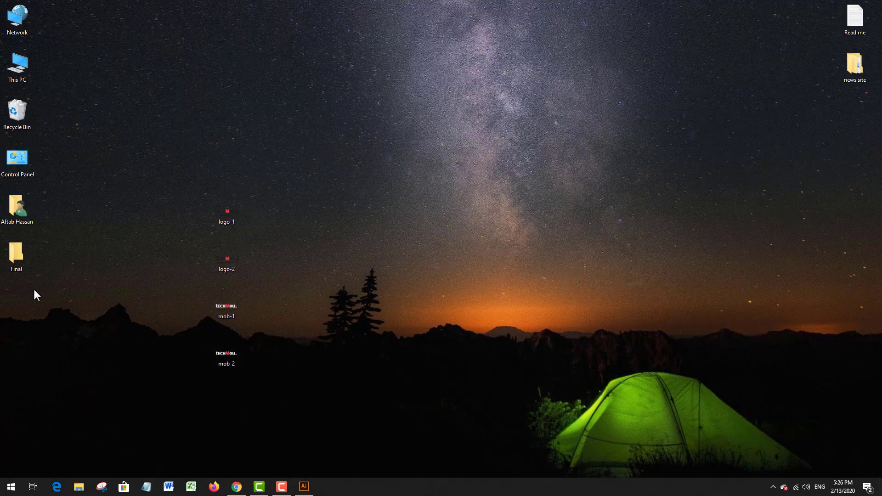
{"action": "left_click_drag", "start_coordinate": [116, 274], "coordinate": [118, 275]}
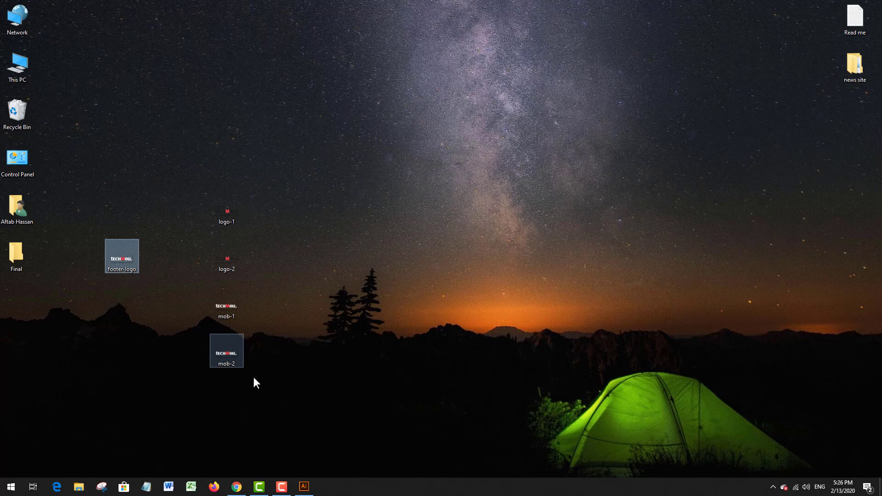
Step: Switch to the theme panel in Chrome and remove the current Footer Logo image
{"action": "left_click", "coordinate": [236, 487]}
{"action": "left_click", "coordinate": [163, 8]}
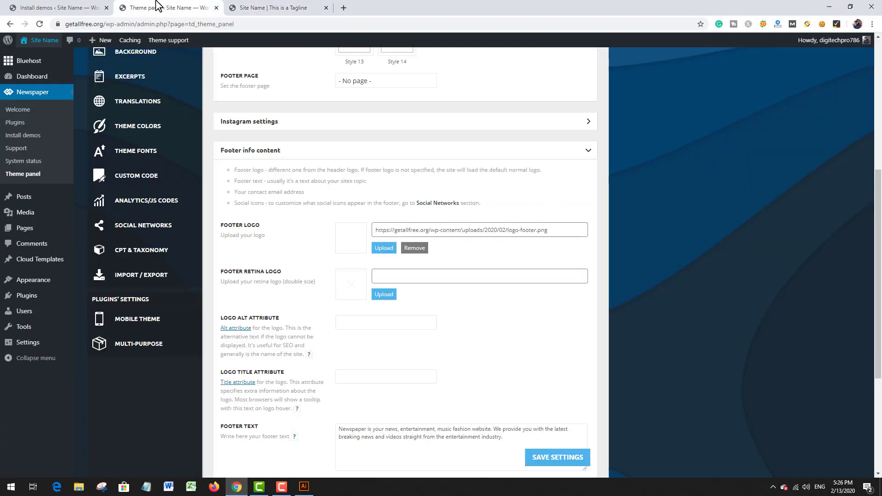
{"action": "left_click", "coordinate": [414, 252]}
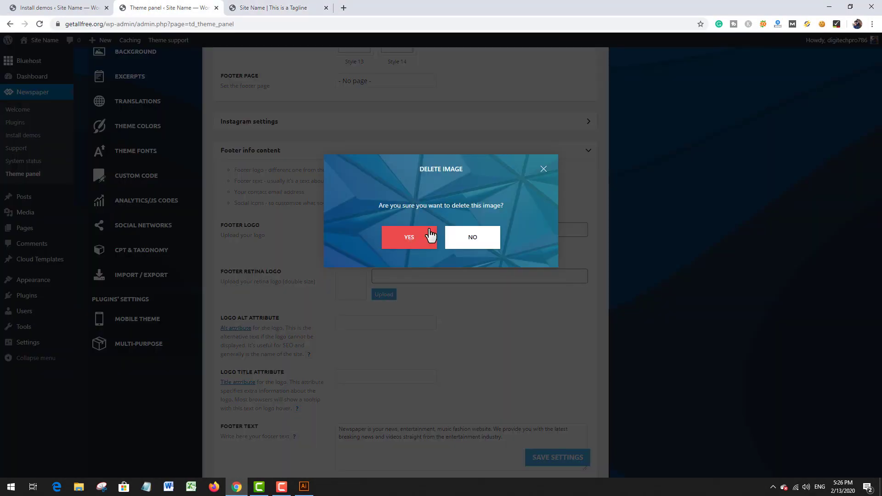
{"action": "left_click", "coordinate": [409, 240]}
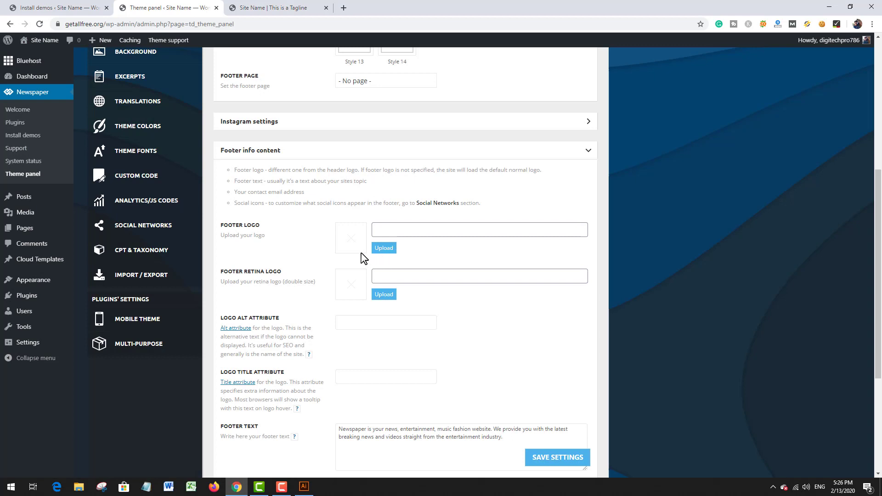
Step: Upload footer-logo from the Desktop and insert it as the Footer Logo
{"action": "left_click", "coordinate": [384, 249]}
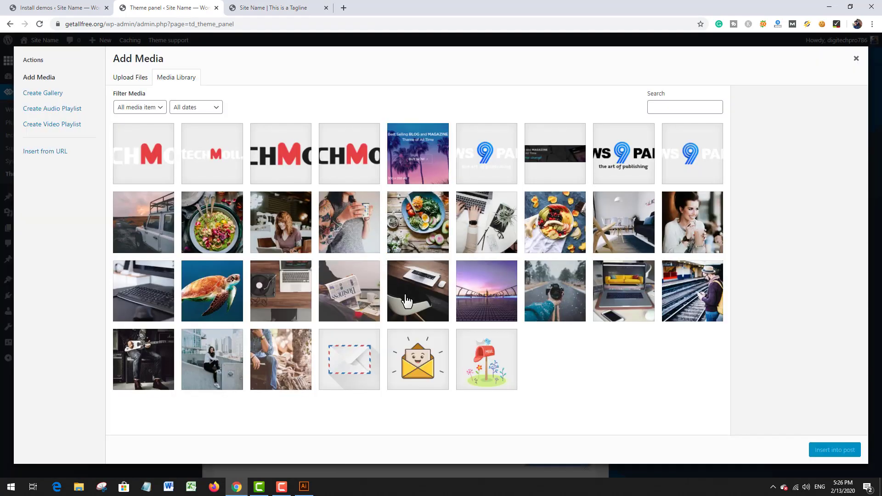
{"action": "left_click", "coordinate": [134, 81]}
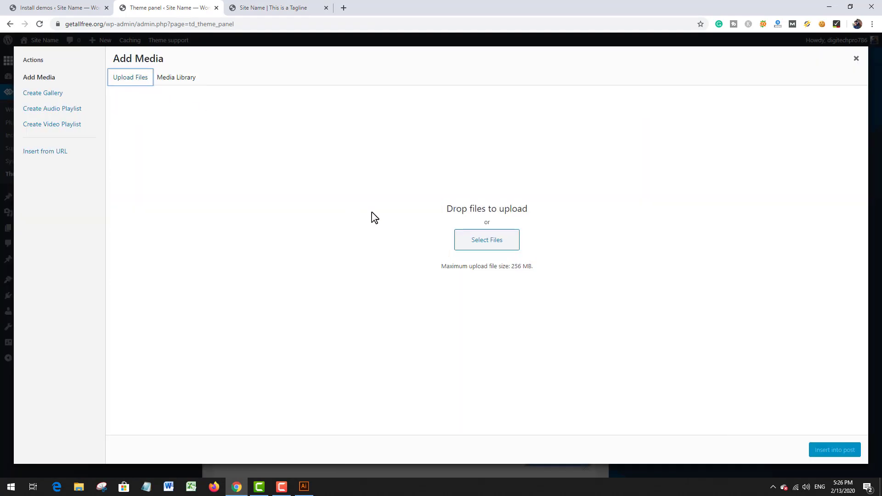
{"action": "left_click", "coordinate": [464, 248]}
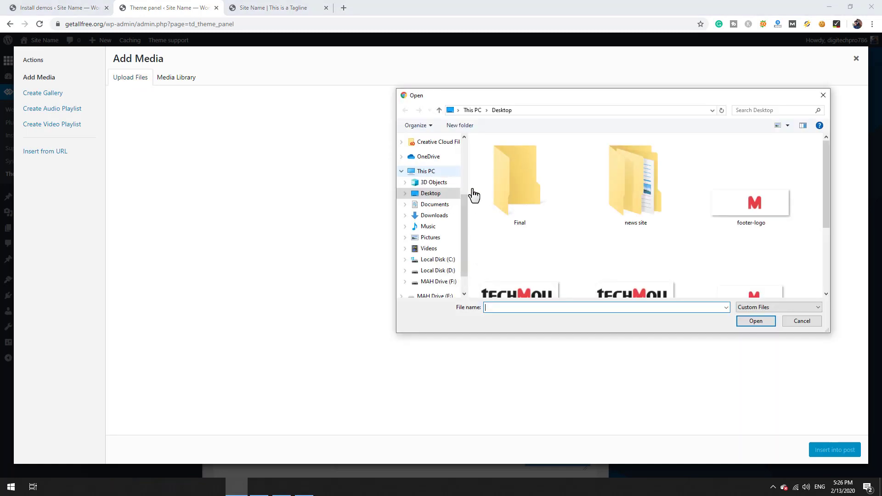
{"action": "scroll", "coordinate": [662, 257], "scroll_direction": "up", "scroll_amount": 2}
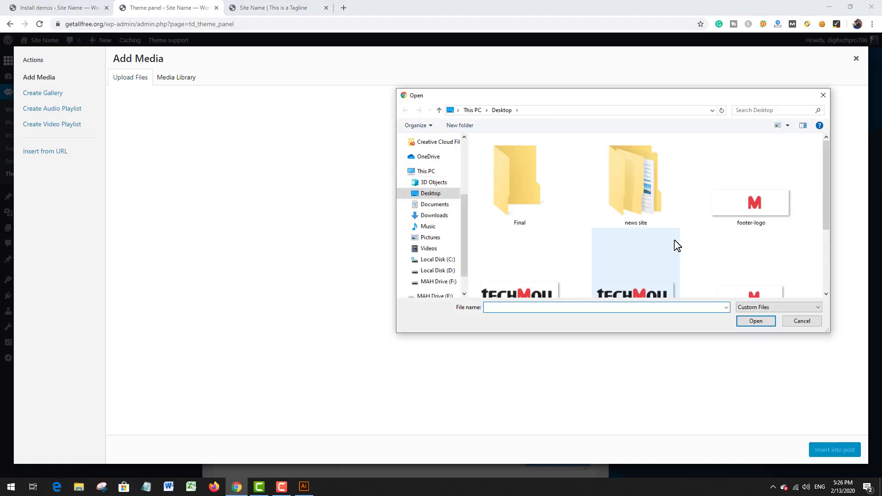
{"action": "left_click", "coordinate": [738, 223]}
{"action": "double_click", "coordinate": [738, 223]}
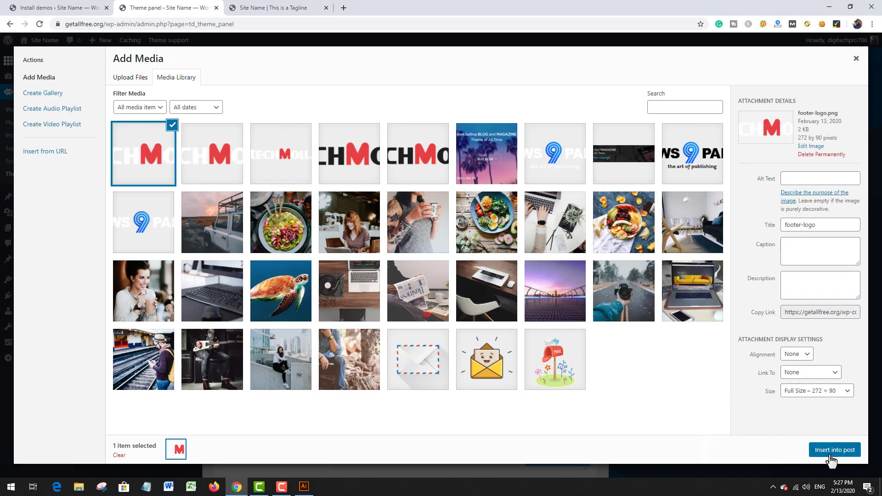
{"action": "left_click", "coordinate": [829, 450]}
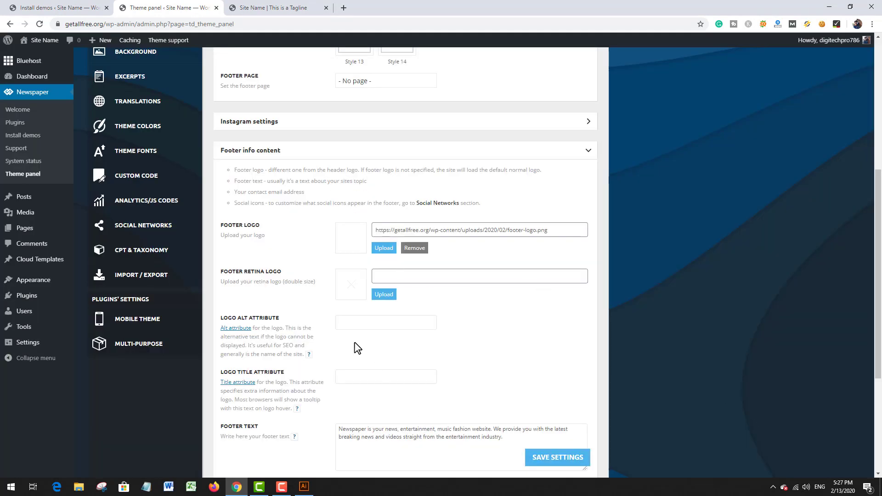
Step: Switch to Illustrator and recolour the black letters of the larger TECHMOLL logo white, leaving the M red
{"action": "left_click", "coordinate": [304, 486]}
{"action": "scroll", "coordinate": [342, 256], "scroll_direction": "down", "scroll_amount": 5}
{"action": "scroll", "coordinate": [337, 251], "scroll_direction": "down", "scroll_amount": 2}
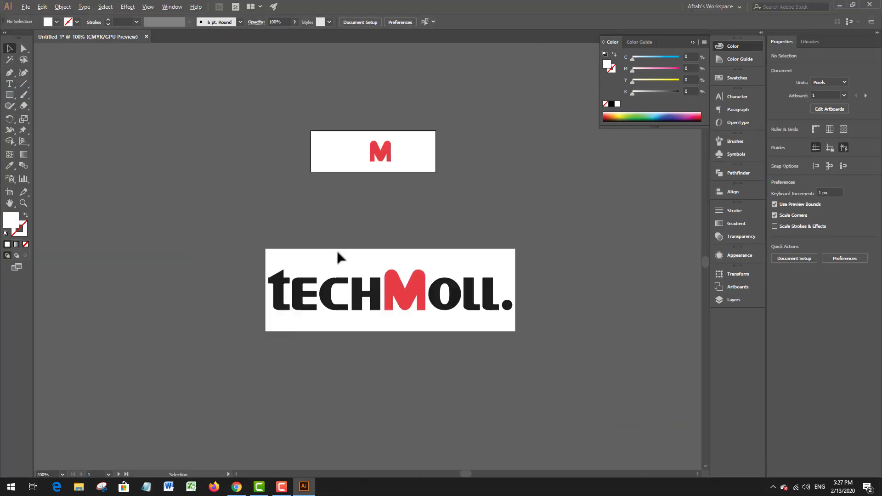
{"action": "left_click_drag", "start_coordinate": [232, 255], "coordinate": [357, 363]}
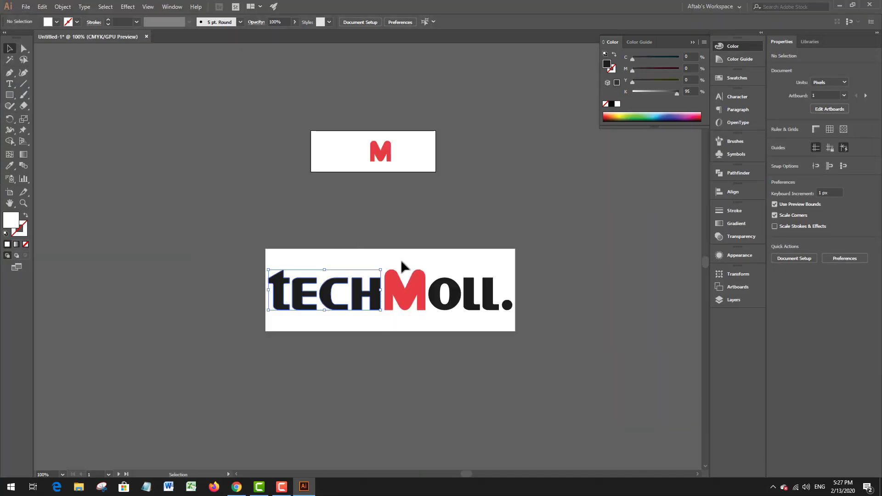
{"action": "left_click_drag", "start_coordinate": [439, 255], "coordinate": [528, 336]}
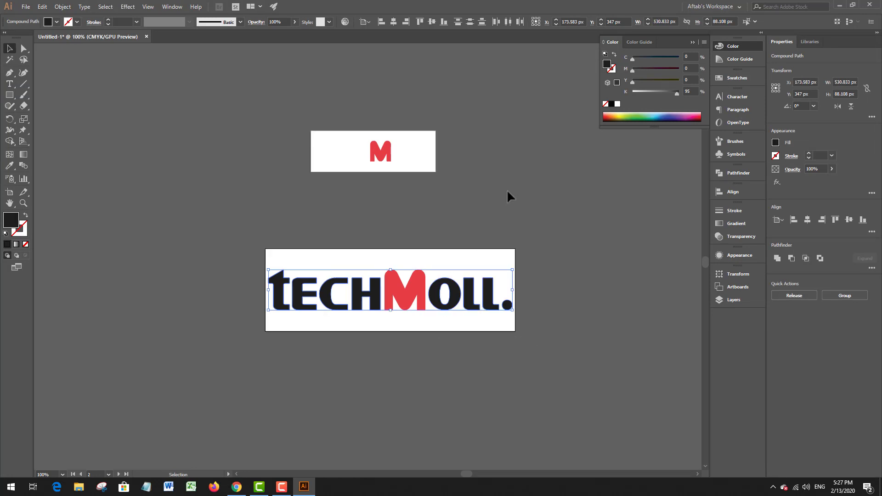
{"action": "left_click", "coordinate": [617, 105]}
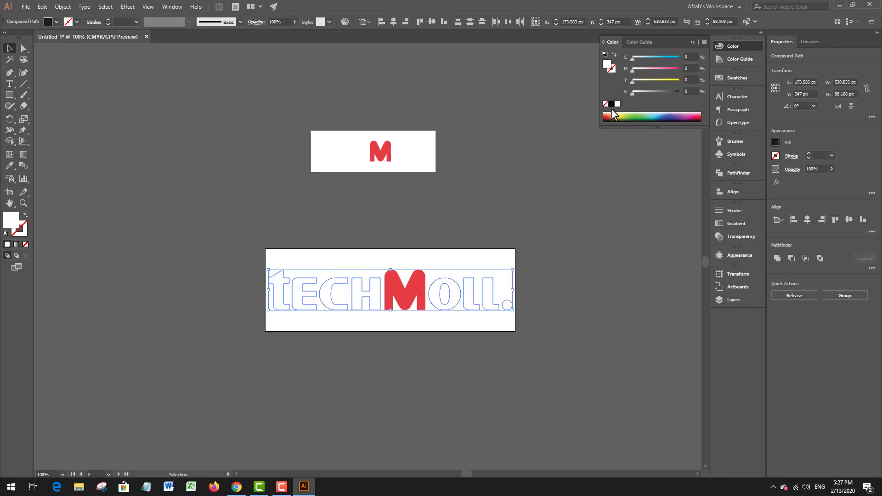
{"action": "left_click", "coordinate": [456, 255]}
Step: Export the larger white-lettered logo for web as a transparent PNG-24 named "footer logo 2" on the Desktop
{"action": "key", "text": "ctrl+alt+shift+s"}
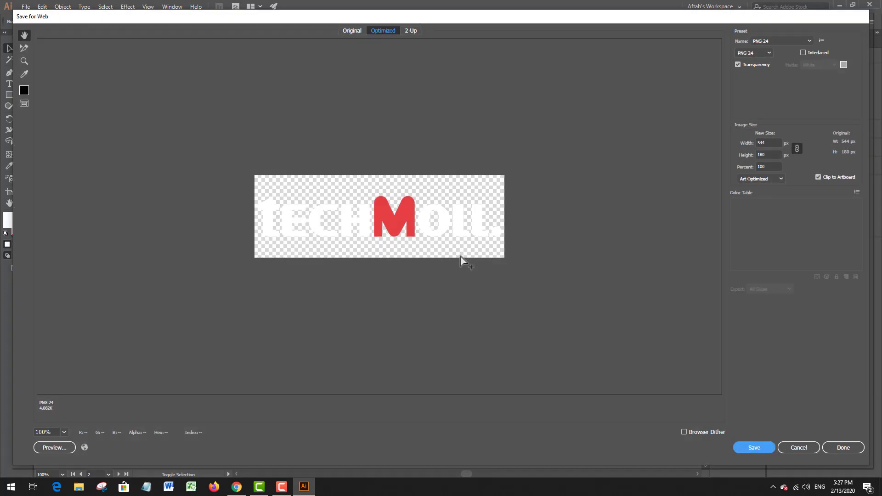
{"action": "key", "text": "Return"}
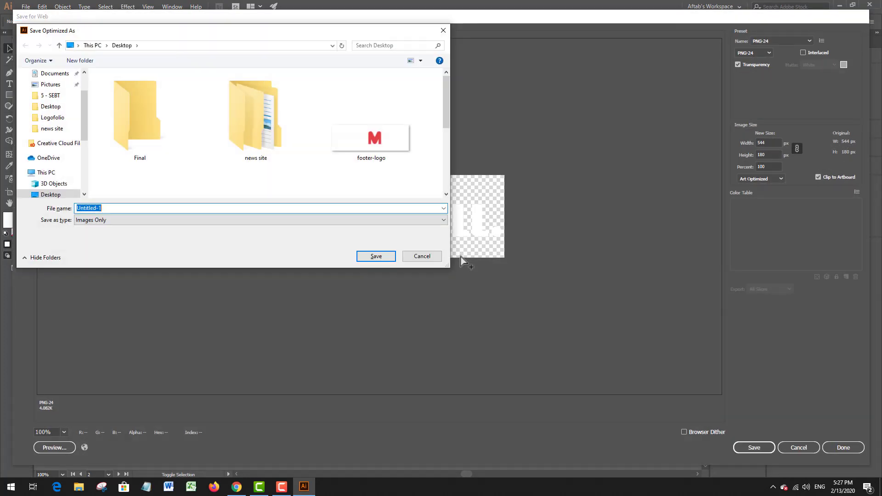
{"action": "type", "text": "footer logo 2"}
{"action": "key", "text": "Return"}
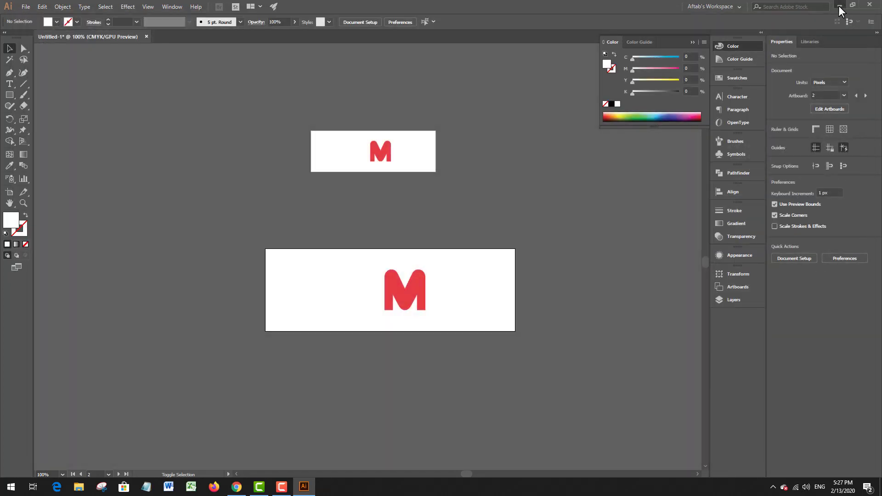
Step: Switch to Chrome, upload footer-logo-2 from the Desktop as the Footer Retina Logo and save the theme settings
{"action": "left_click", "coordinate": [839, 7]}
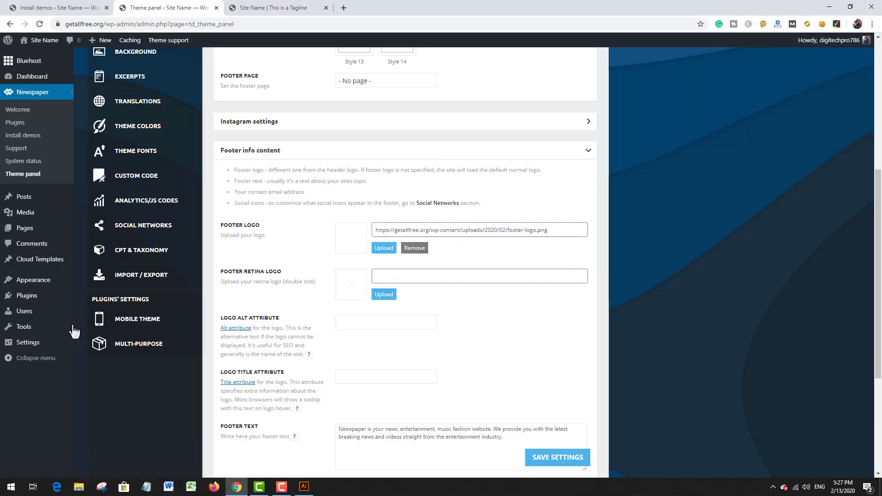
{"action": "left_click", "coordinate": [387, 298]}
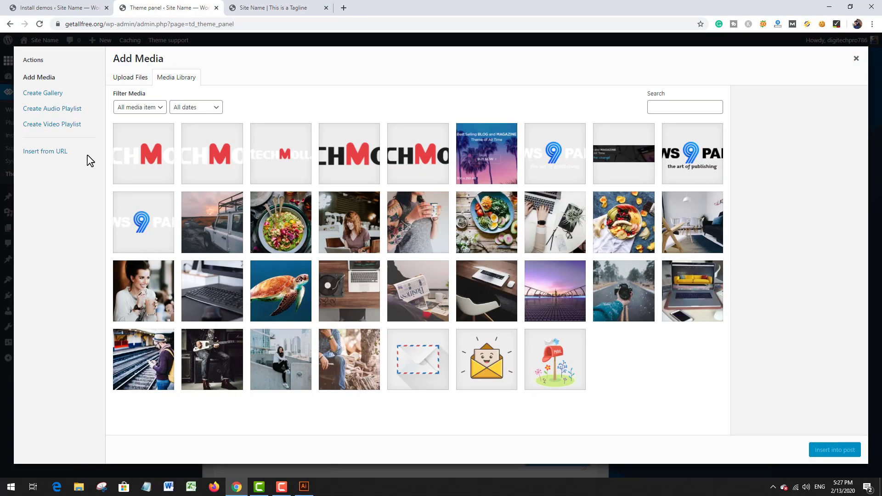
{"action": "left_click", "coordinate": [135, 81]}
{"action": "left_click", "coordinate": [485, 245]}
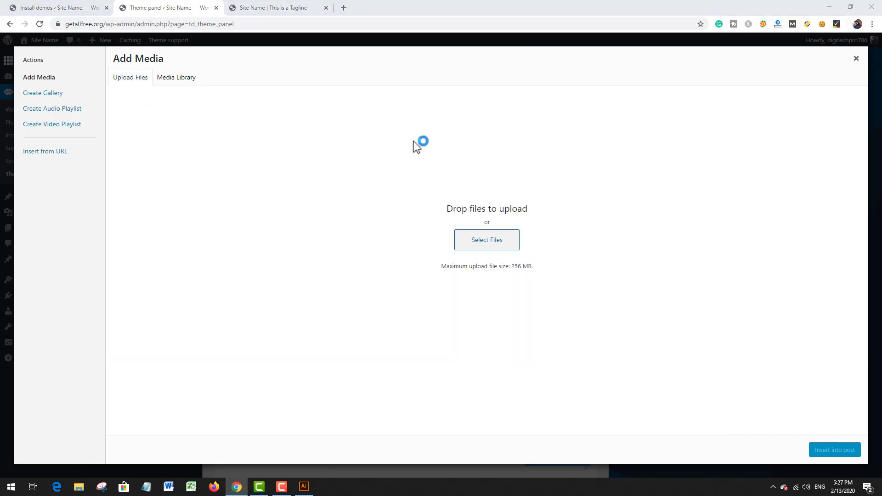
{"action": "scroll", "coordinate": [608, 210], "scroll_direction": "up", "scroll_amount": 2}
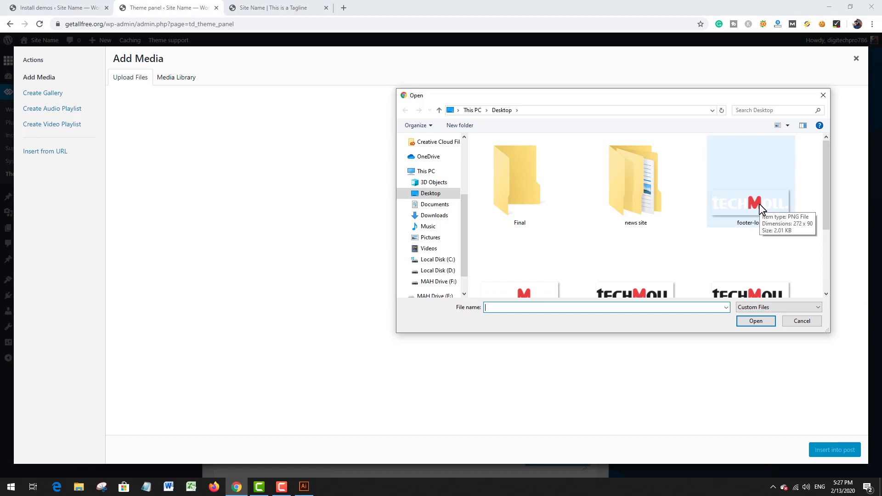
{"action": "scroll", "coordinate": [734, 247], "scroll_direction": "down", "scroll_amount": 3}
{"action": "scroll", "coordinate": [712, 248], "scroll_direction": "up", "scroll_amount": 3}
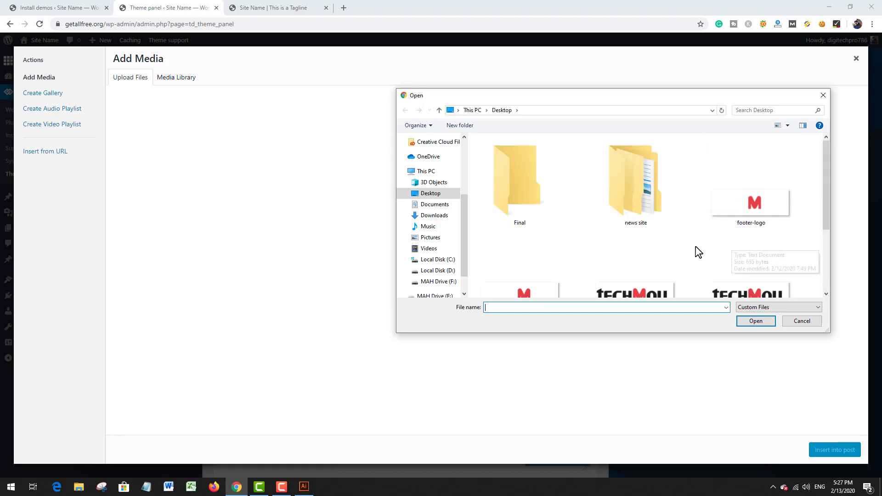
{"action": "scroll", "coordinate": [689, 252], "scroll_direction": "down", "scroll_amount": 3}
{"action": "left_click", "coordinate": [522, 189]}
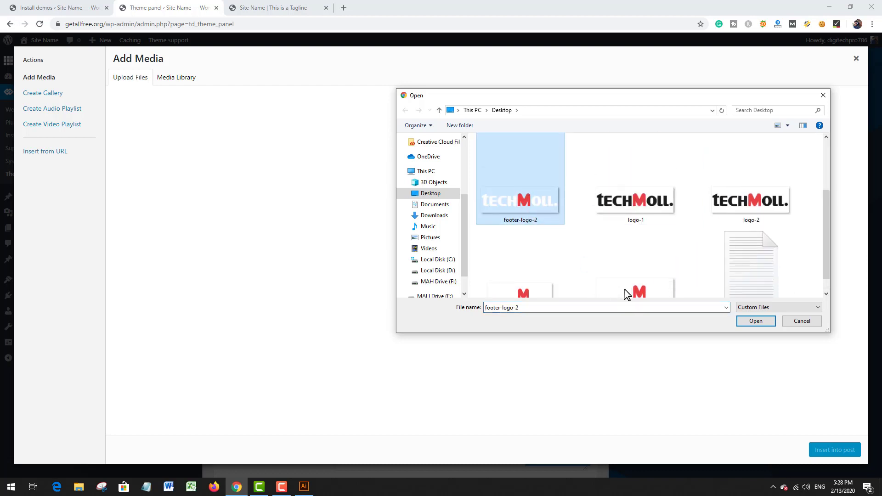
{"action": "left_click", "coordinate": [753, 322]}
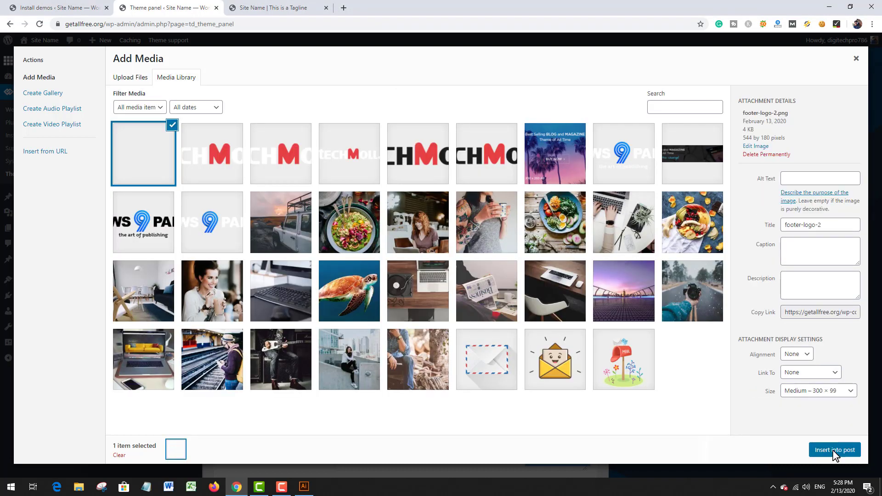
{"action": "left_click", "coordinate": [831, 450]}
{"action": "left_click", "coordinate": [553, 461]}
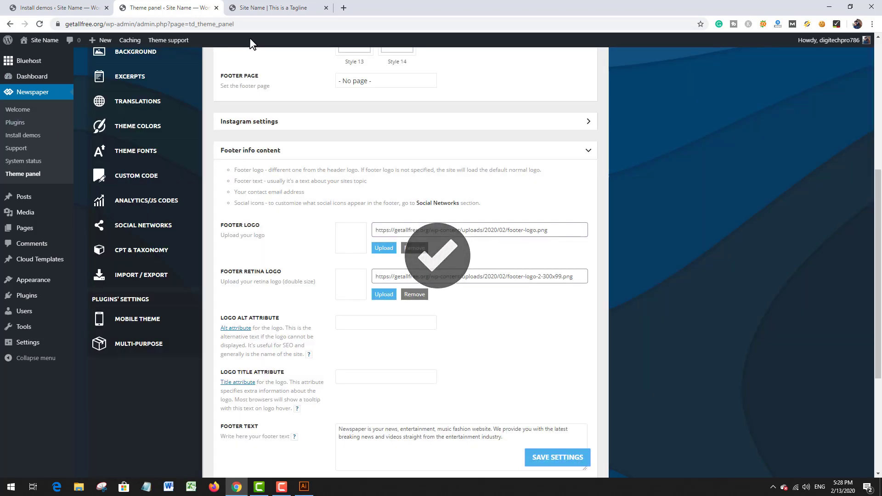
Step: Reload the live site and examine the logo in its footer
{"action": "left_click", "coordinate": [263, 6]}
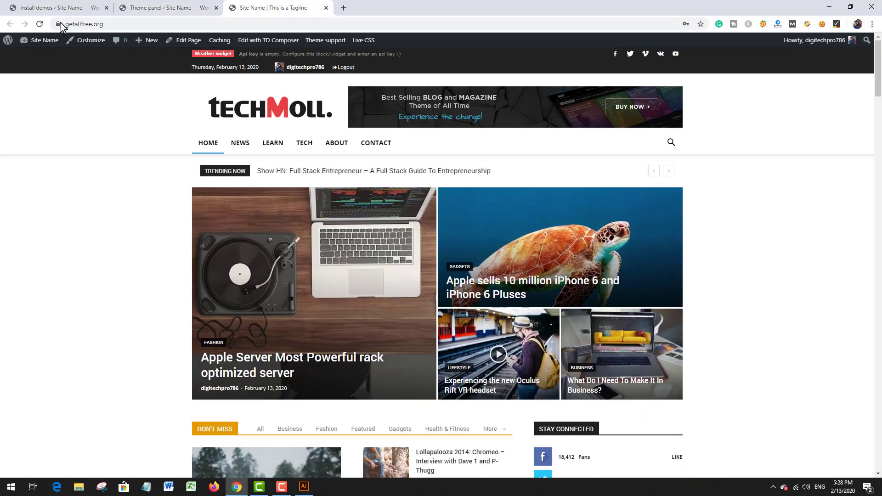
{"action": "left_click", "coordinate": [39, 25]}
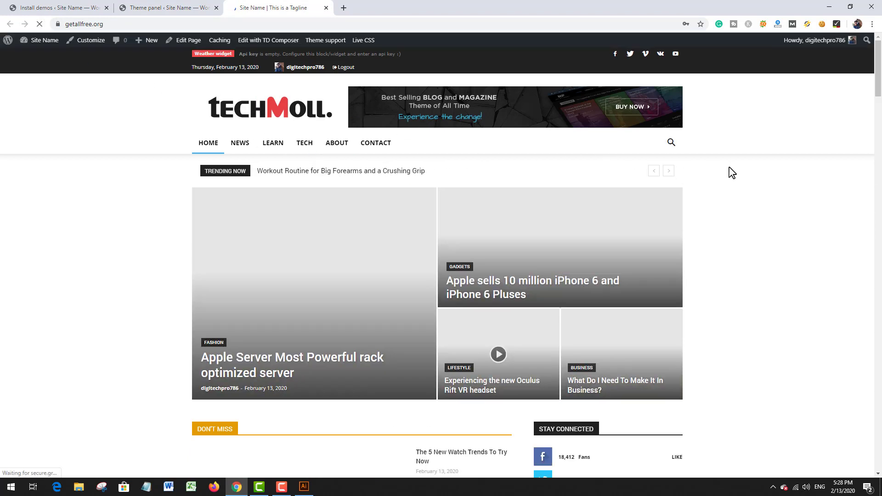
{"action": "middle_click", "coordinate": [735, 192]}
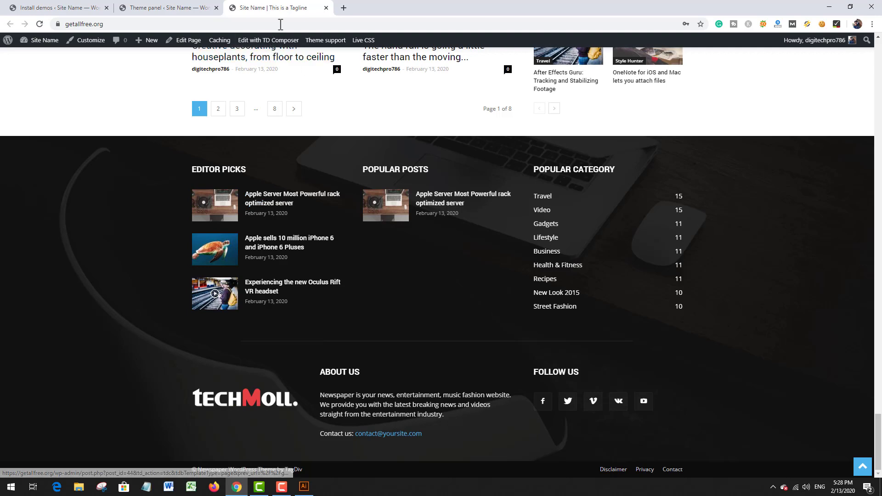
Step: Put the live site in its own window, narrow it to mobile width, and examine the mobile header and footer logos
{"action": "left_click_drag", "start_coordinate": [291, 8], "coordinate": [284, 50]}
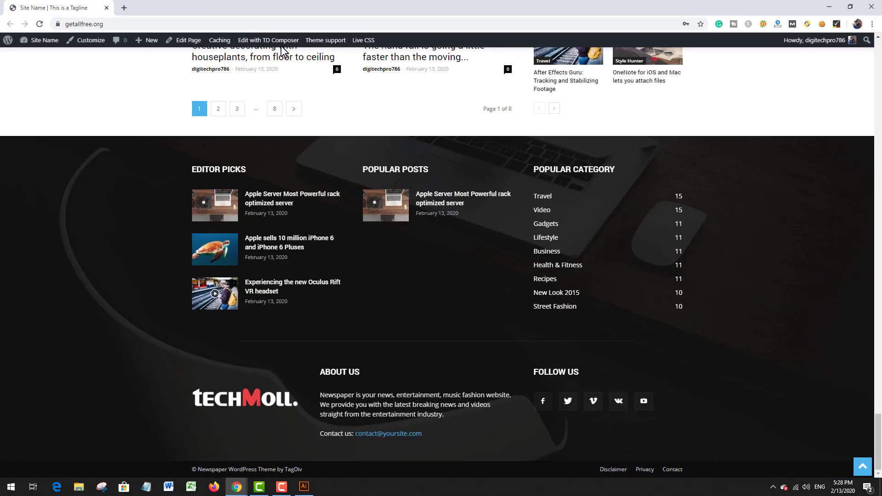
{"action": "double_click", "coordinate": [248, 17]}
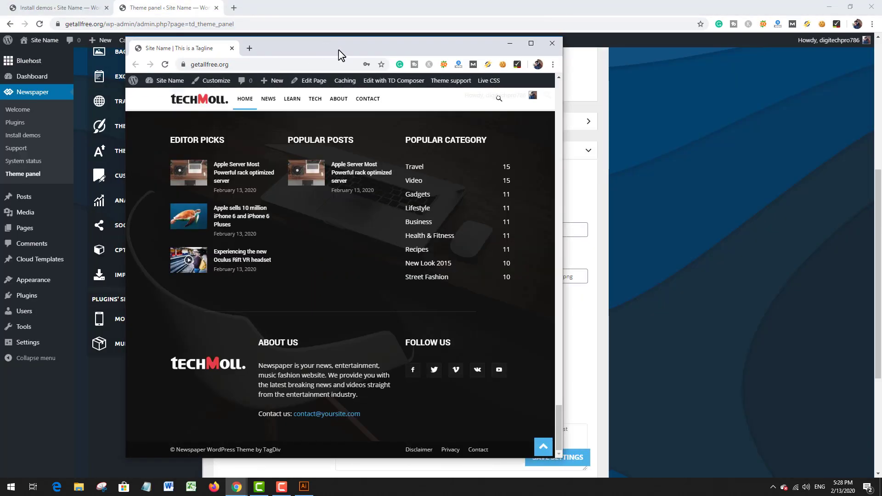
{"action": "left_click_drag", "start_coordinate": [340, 54], "coordinate": [462, 50]}
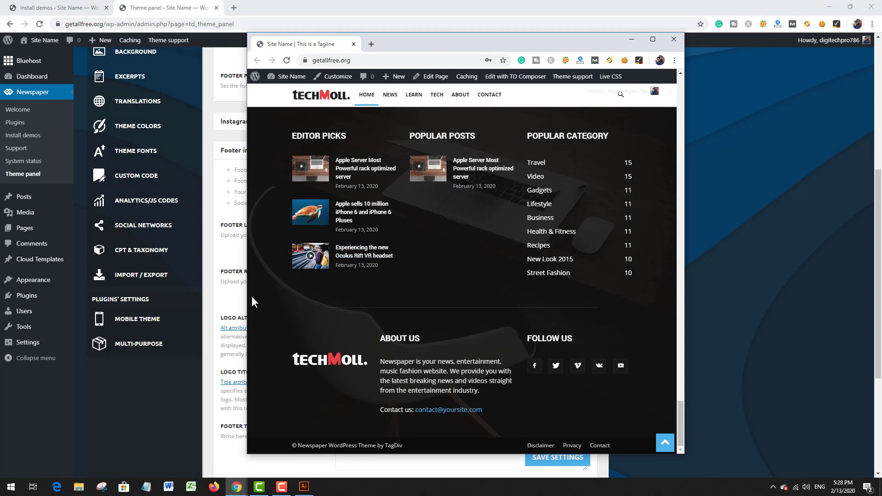
{"action": "left_click_drag", "start_coordinate": [248, 300], "coordinate": [472, 294]}
{"action": "scroll", "coordinate": [568, 281], "scroll_direction": "up", "scroll_amount": 20}
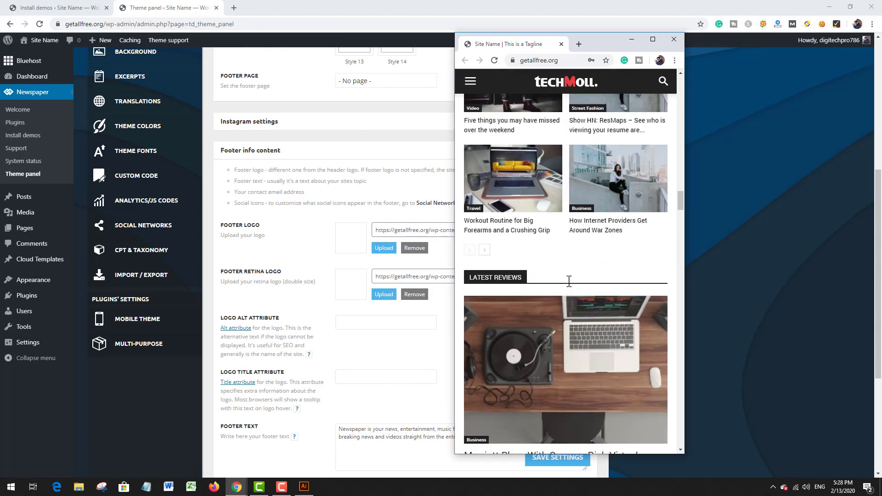
{"action": "scroll", "coordinate": [569, 281], "scroll_direction": "up", "scroll_amount": 15}
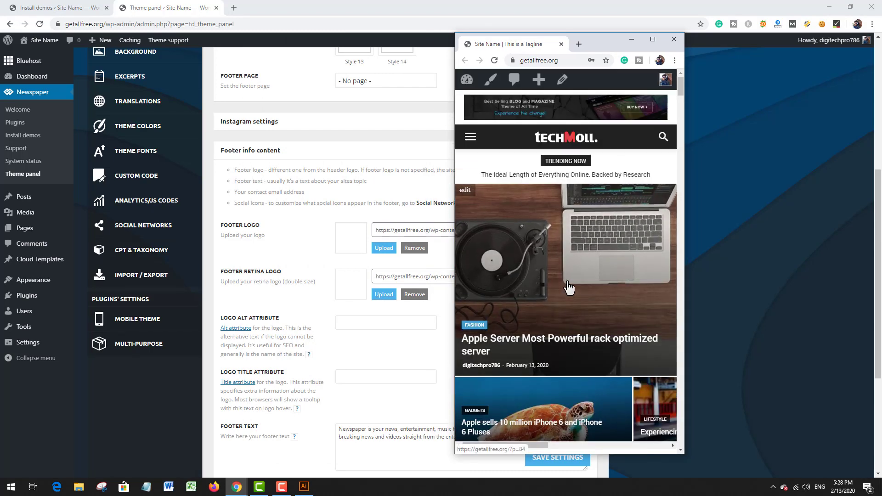
{"action": "scroll", "coordinate": [598, 230], "scroll_direction": "down", "scroll_amount": 15}
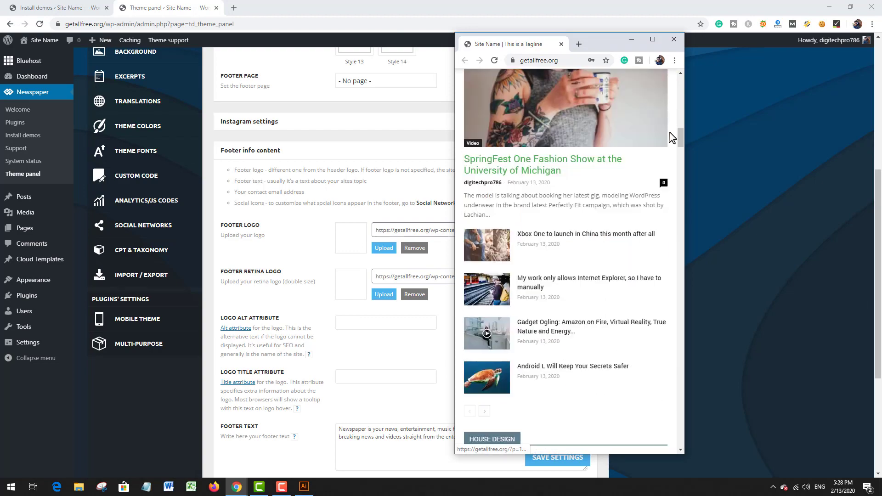
{"action": "scroll", "coordinate": [672, 137], "scroll_direction": "down", "scroll_amount": 2}
{"action": "left_click_drag", "start_coordinate": [682, 141], "coordinate": [685, 435]}
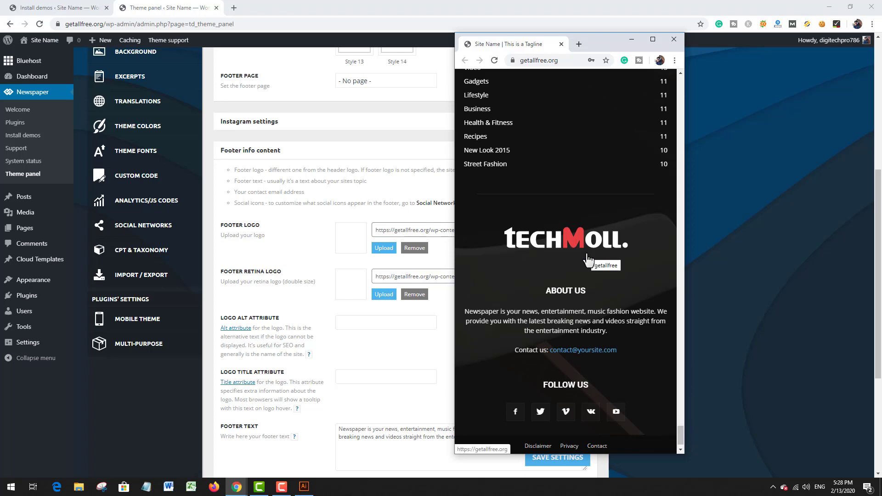
{"action": "left_click", "coordinate": [652, 39]}
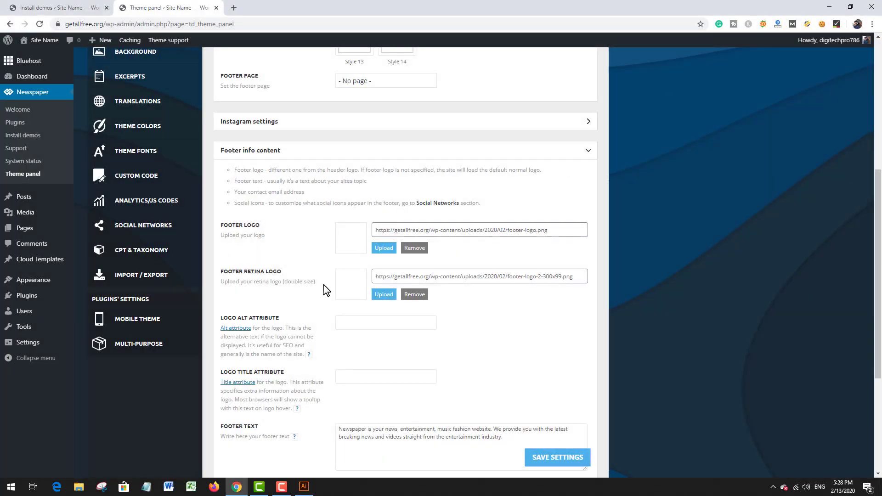
Step: Close the theme panel page and open the live site in a new browser tab
{"action": "scroll", "coordinate": [334, 275], "scroll_direction": "up", "scroll_amount": 6}
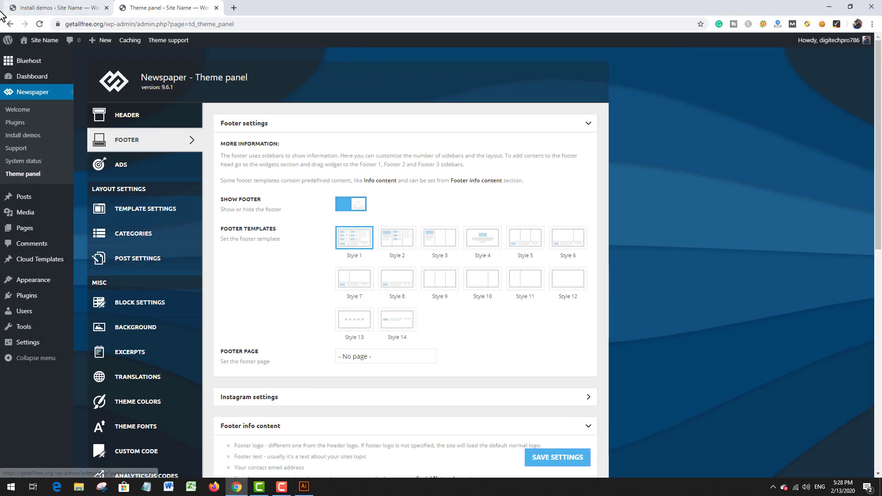
{"action": "left_click", "coordinate": [215, 8]}
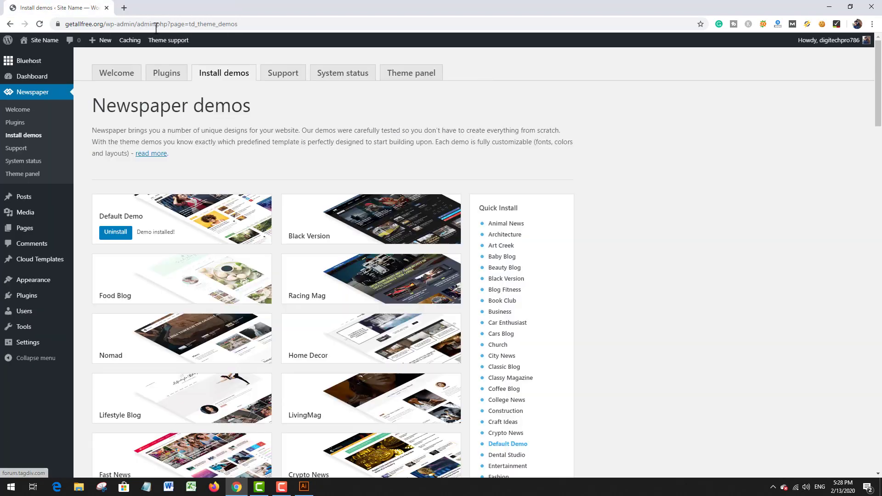
{"action": "middle_click", "coordinate": [44, 43]}
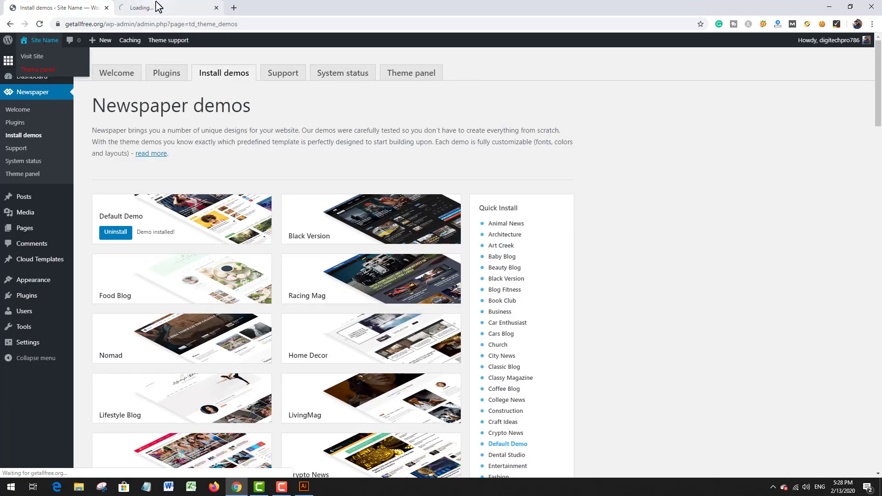
Step: Switch to the live site and examine the header logo and featured articles on its home page
{"action": "left_click", "coordinate": [156, 6]}
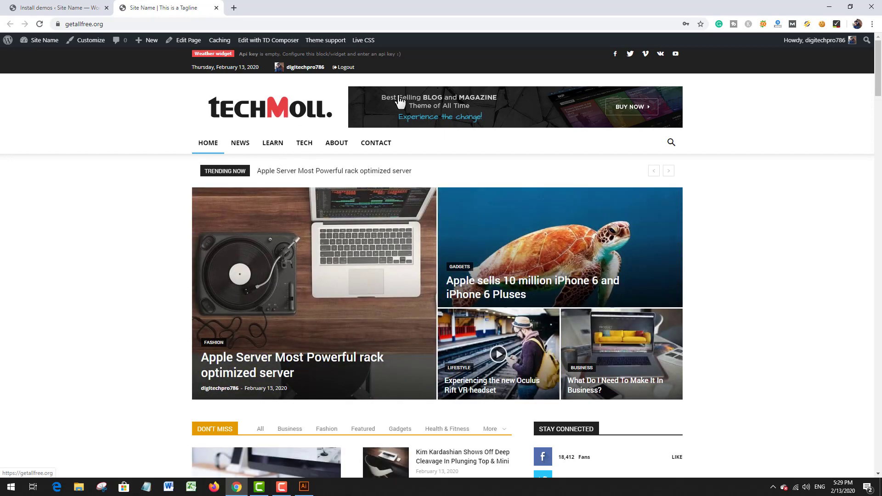
{"action": "scroll", "coordinate": [419, 132], "scroll_direction": "down", "scroll_amount": 4}
{"action": "scroll", "coordinate": [394, 148], "scroll_direction": "up", "scroll_amount": 4}
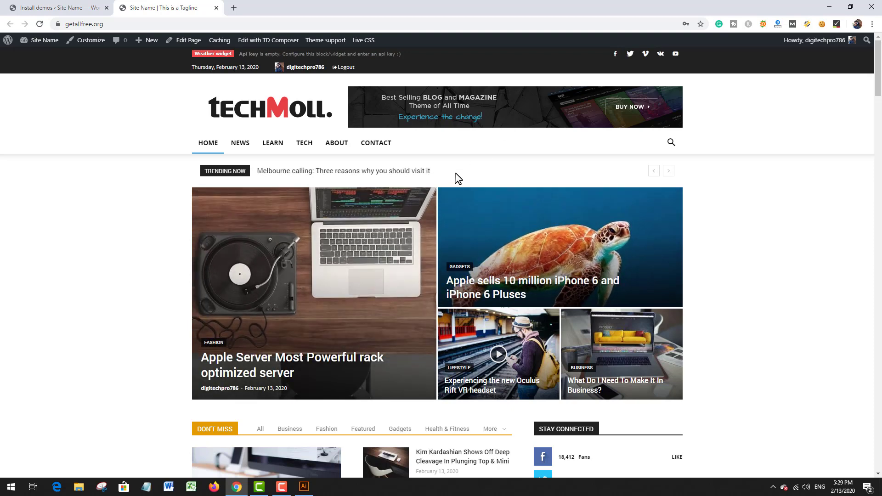
Step: Close the demo installation page and open the list of all posts from the site's dashboard
{"action": "left_click", "coordinate": [44, 42]}
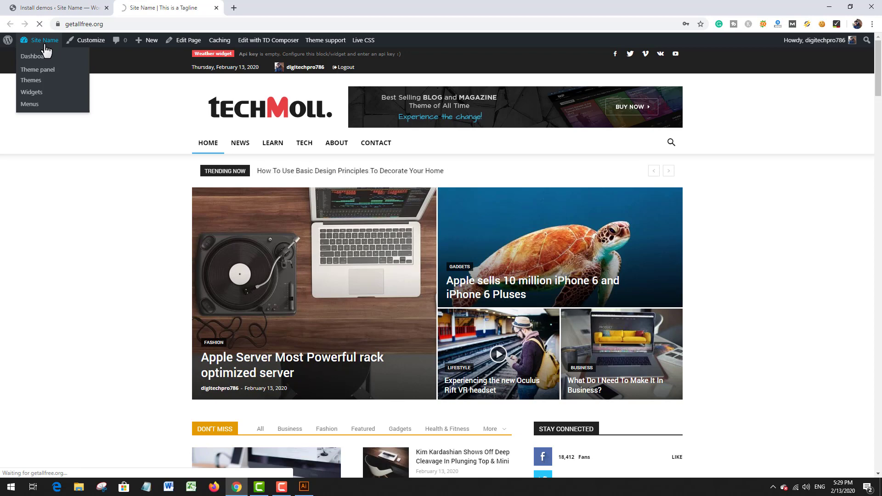
{"action": "left_click", "coordinate": [106, 8]}
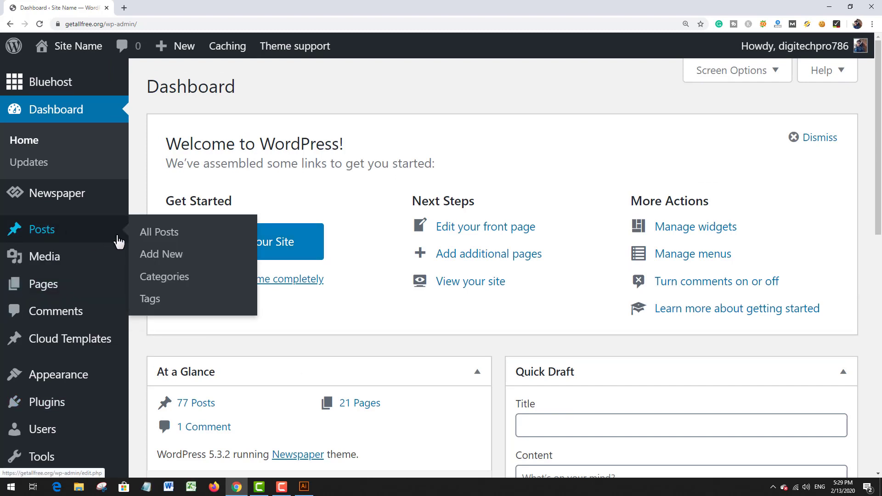
{"action": "left_click", "coordinate": [160, 239]}
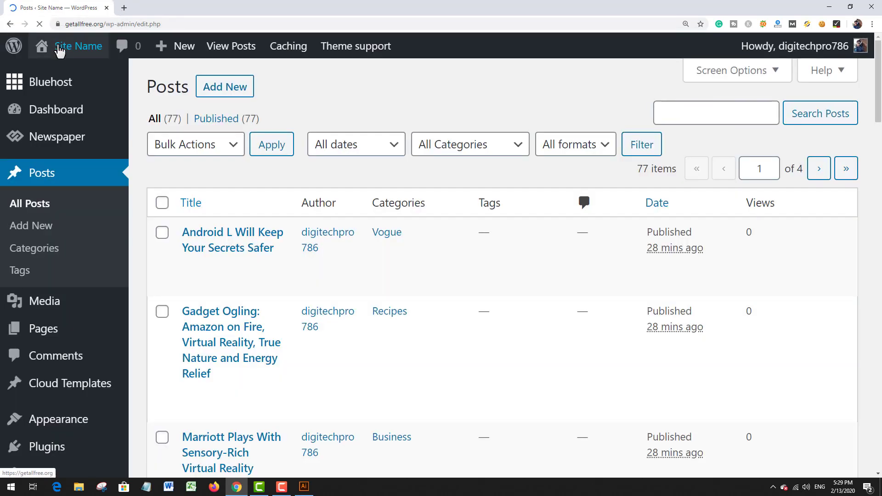
Step: Open the live site in a new browser tab and examine the demo articles on its home page
{"action": "middle_click", "coordinate": [67, 48]}
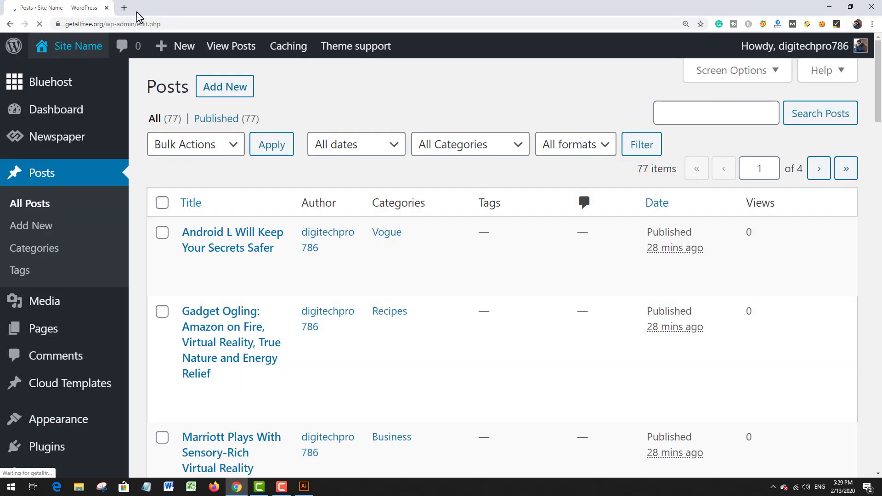
{"action": "left_click", "coordinate": [153, 7]}
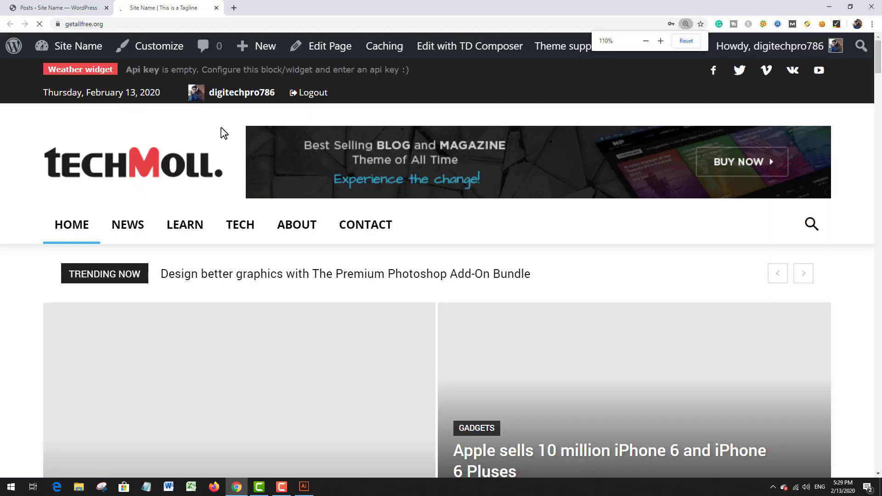
{"action": "scroll", "coordinate": [221, 128], "scroll_direction": "down", "scroll_amount": 3}
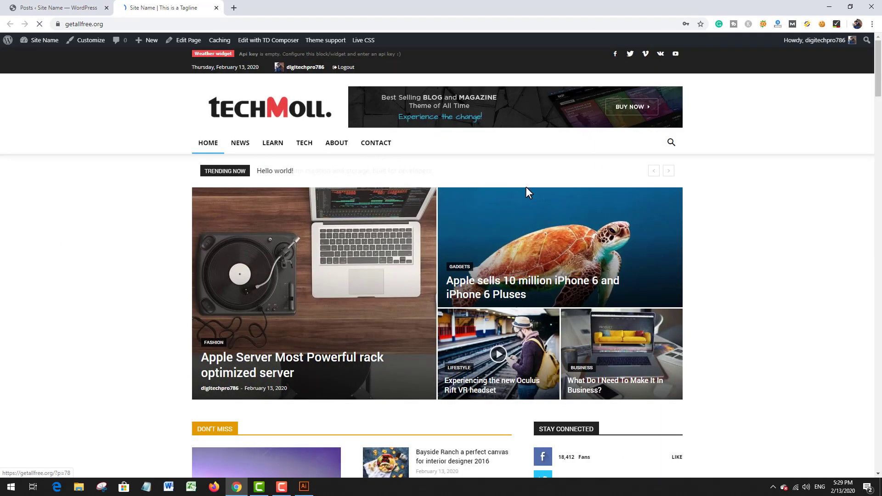
{"action": "scroll", "coordinate": [528, 191], "scroll_direction": "down", "scroll_amount": 7}
{"action": "scroll", "coordinate": [526, 196], "scroll_direction": "down", "scroll_amount": 2}
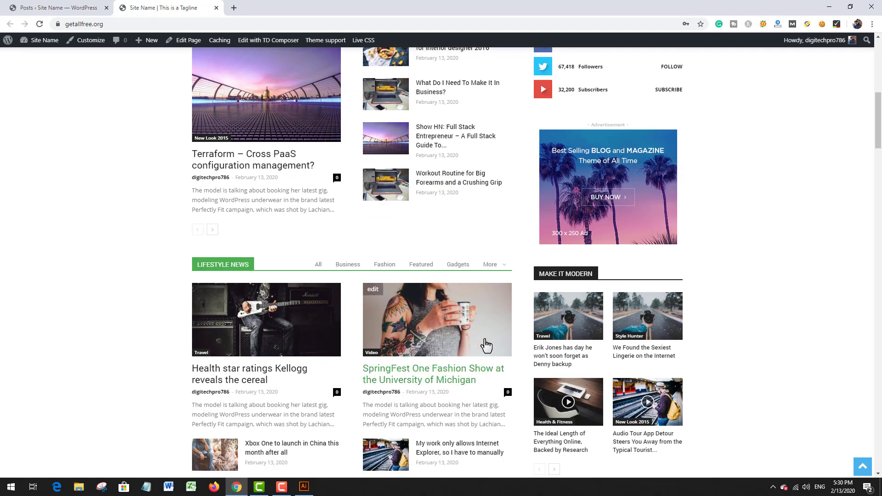
Step: Return to the posts list and move every post on its first page to the Trash in bulk
{"action": "left_click", "coordinate": [52, 6]}
{"action": "scroll", "coordinate": [354, 229], "scroll_direction": "down", "scroll_amount": 1}
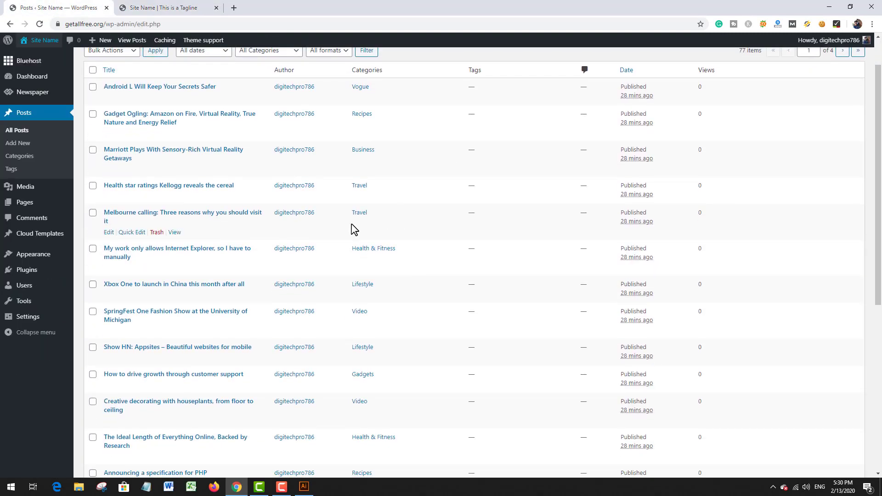
{"action": "scroll", "coordinate": [346, 232], "scroll_direction": "up", "scroll_amount": 1}
{"action": "scroll", "coordinate": [346, 233], "scroll_direction": "down", "scroll_amount": 8}
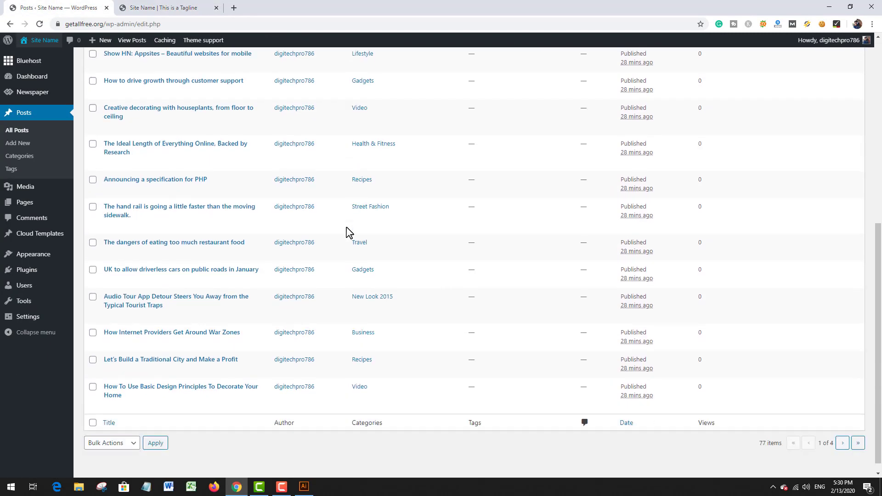
{"action": "scroll", "coordinate": [346, 233], "scroll_direction": "up", "scroll_amount": 8}
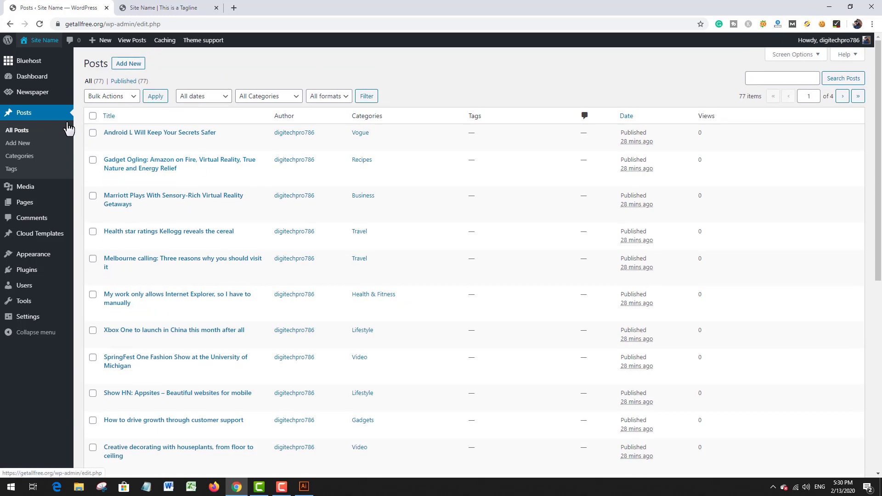
{"action": "left_click", "coordinate": [94, 117]}
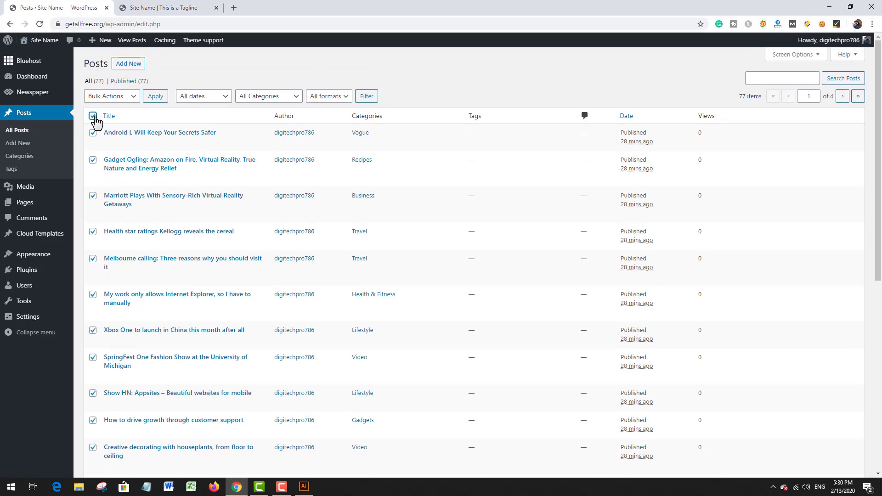
{"action": "left_click", "coordinate": [106, 98]}
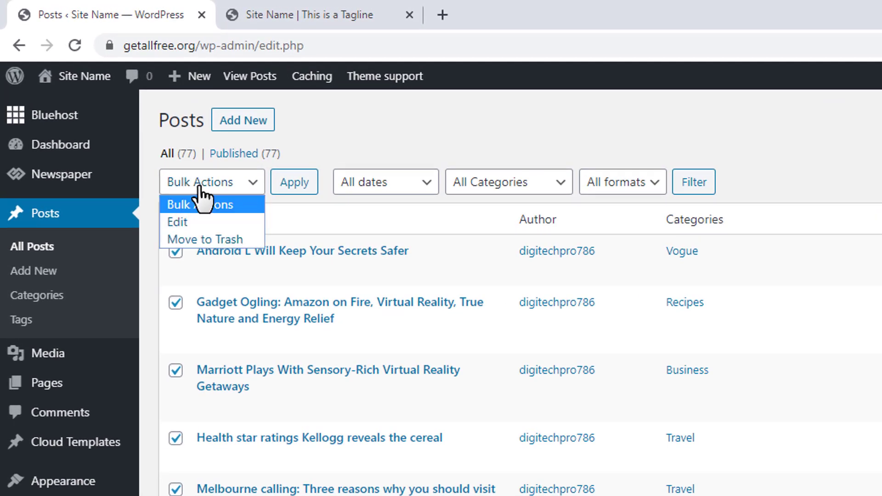
{"action": "left_click", "coordinate": [215, 243]}
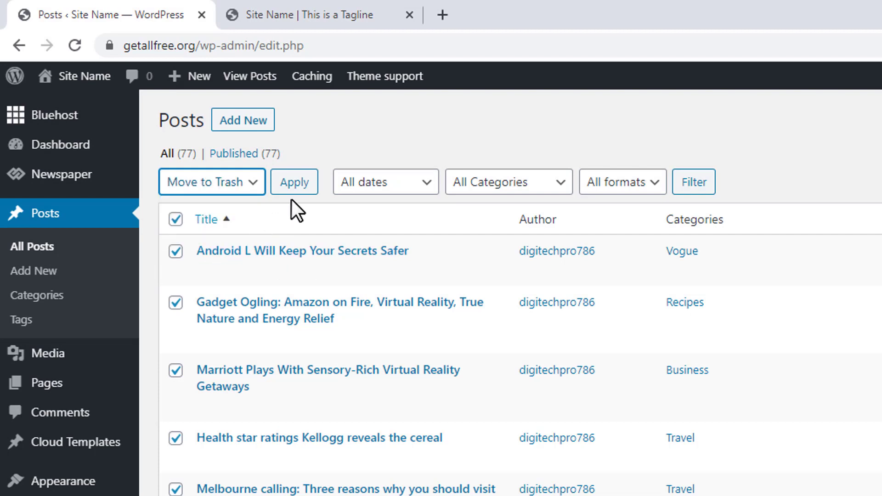
{"action": "left_click", "coordinate": [297, 185]}
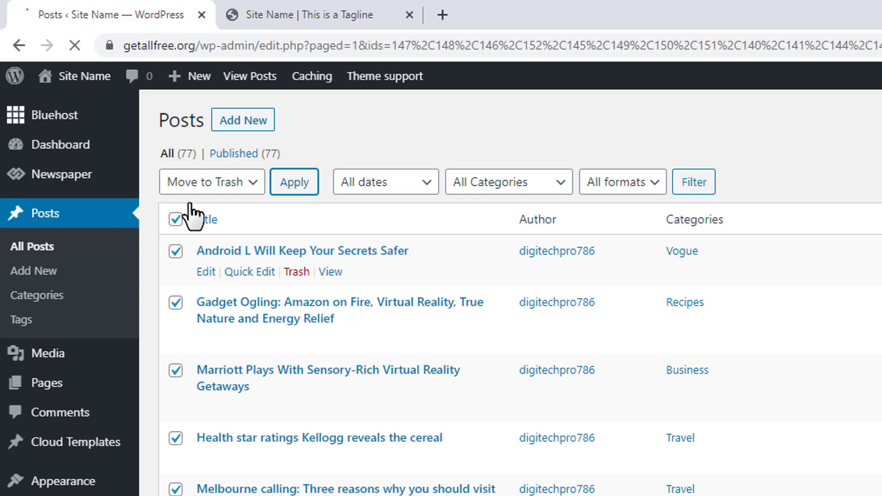
Step: Repeat the bulk move to the Trash for the next two full pages of demo posts
{"action": "left_click", "coordinate": [175, 272]}
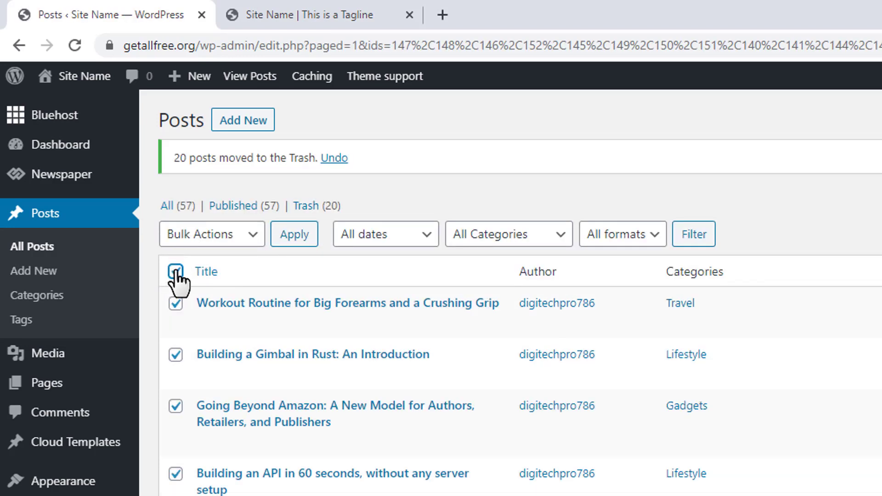
{"action": "left_click", "coordinate": [199, 239]}
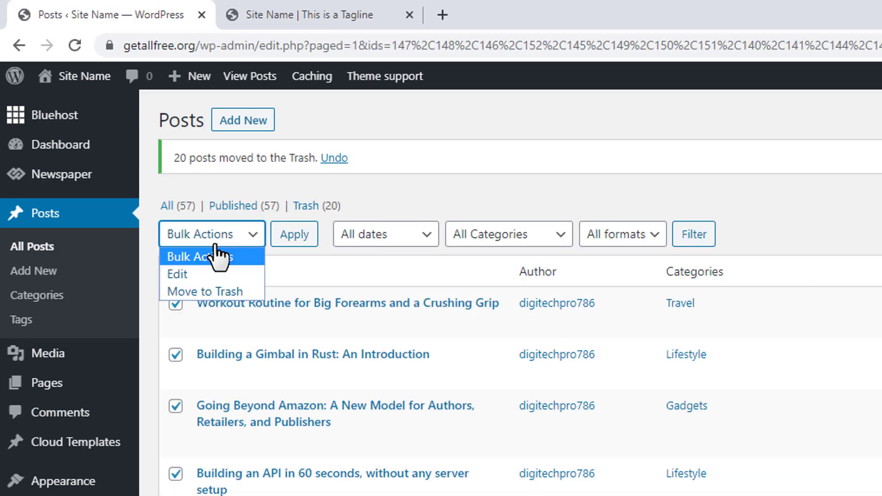
{"action": "left_click", "coordinate": [216, 293]}
{"action": "left_click", "coordinate": [290, 239]}
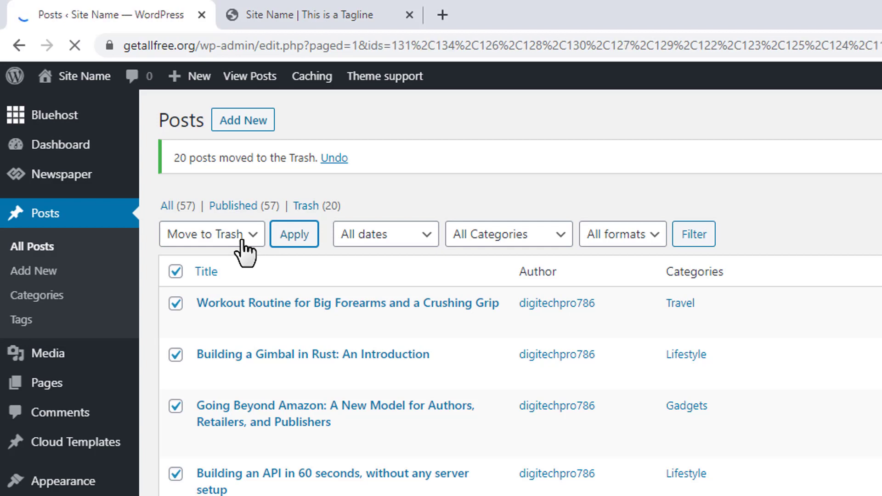
{"action": "left_click", "coordinate": [175, 272]}
{"action": "left_click", "coordinate": [195, 237]}
{"action": "left_click", "coordinate": [230, 292]}
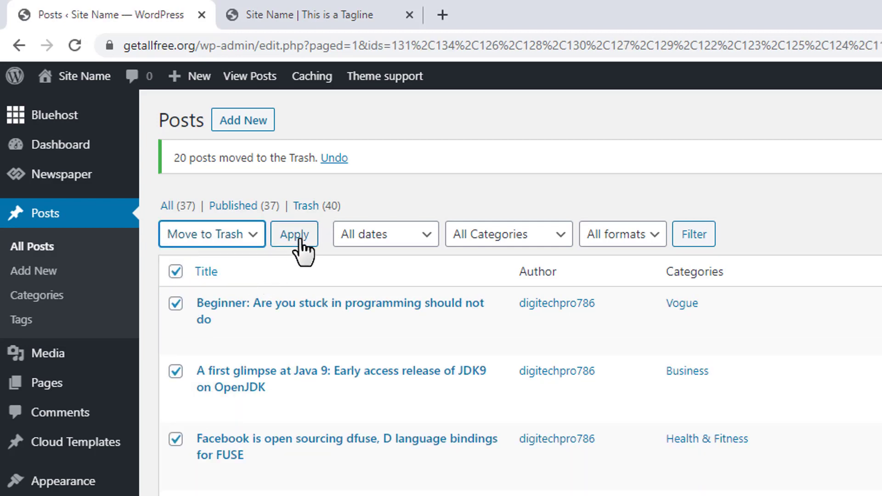
{"action": "left_click", "coordinate": [297, 238]}
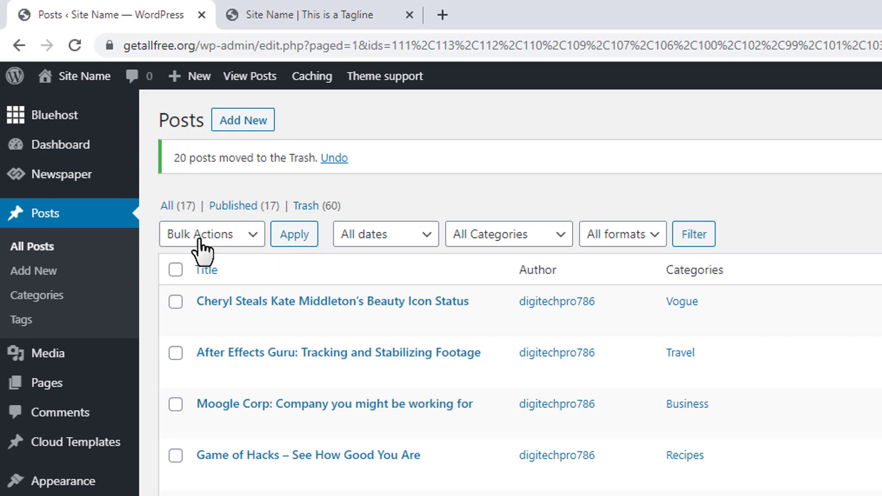
Step: Move the remaining posts to the Trash, keeping the five listed from "Simple form creation and storage" through "Five things you may have missed over the weekend"
{"action": "left_click", "coordinate": [176, 270]}
{"action": "scroll", "coordinate": [292, 325], "scroll_direction": "down", "scroll_amount": 10}
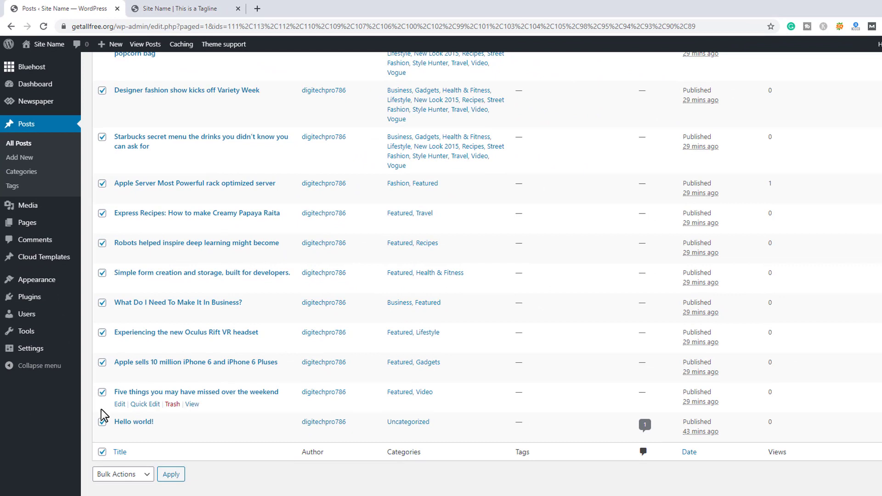
{"action": "left_click", "coordinate": [100, 393]}
{"action": "left_click", "coordinate": [101, 363]}
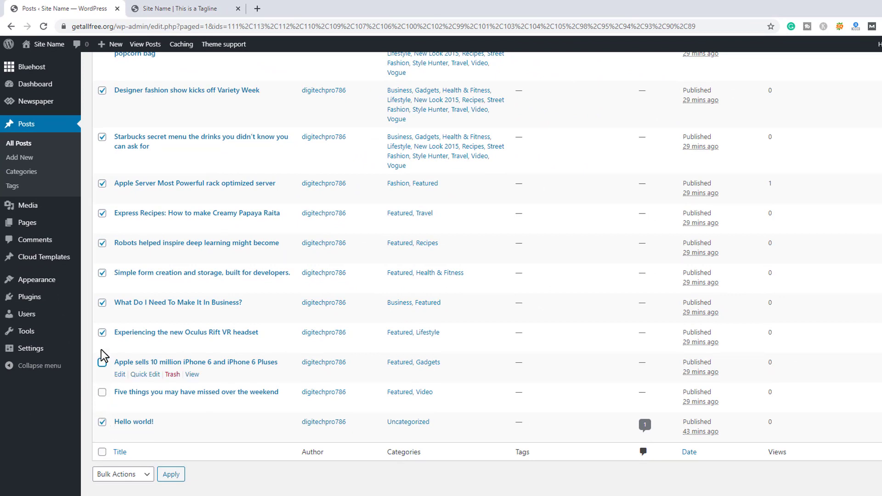
{"action": "left_click", "coordinate": [101, 333]}
{"action": "left_click", "coordinate": [102, 303]}
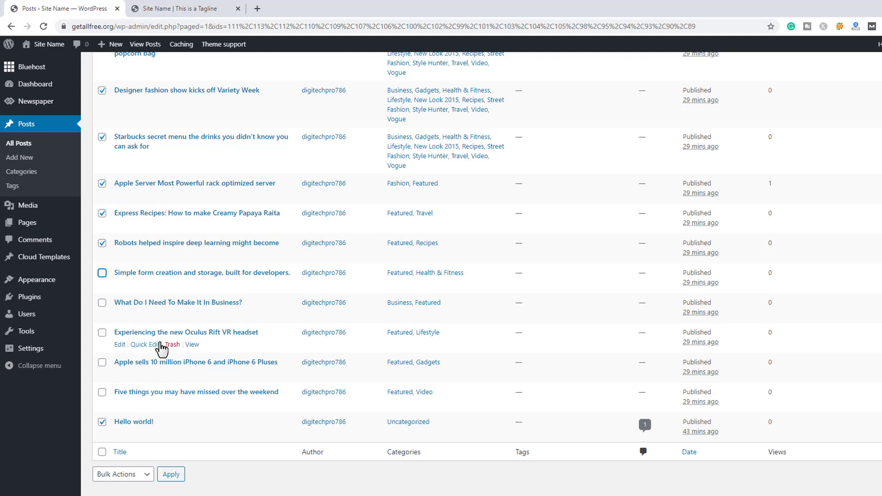
{"action": "scroll", "coordinate": [160, 325], "scroll_direction": "up", "scroll_amount": 7}
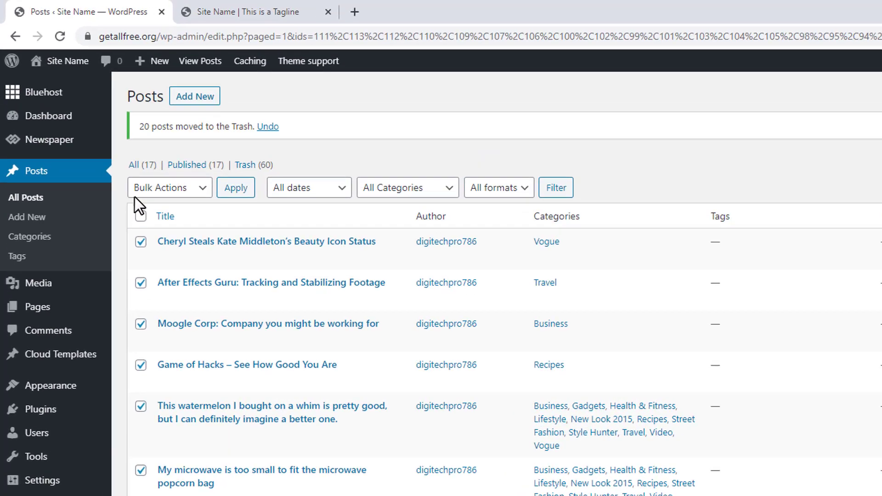
{"action": "left_click", "coordinate": [117, 138]}
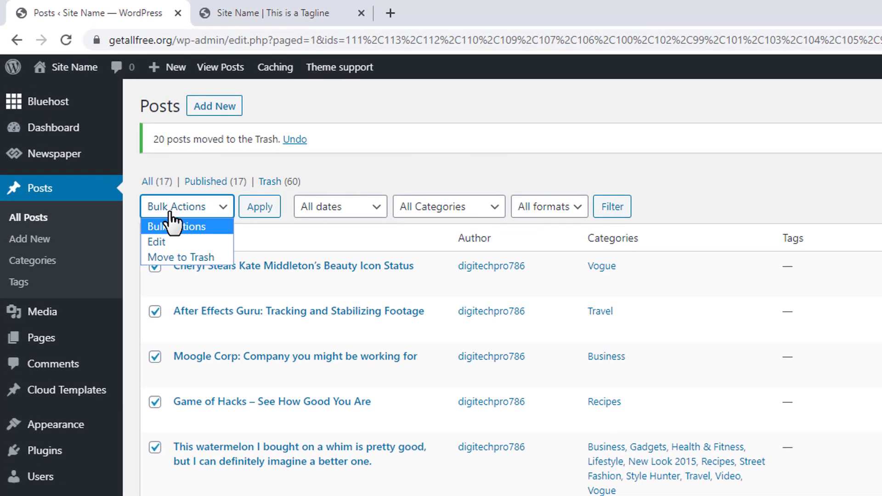
{"action": "left_click", "coordinate": [121, 171]}
{"action": "left_click", "coordinate": [260, 208]}
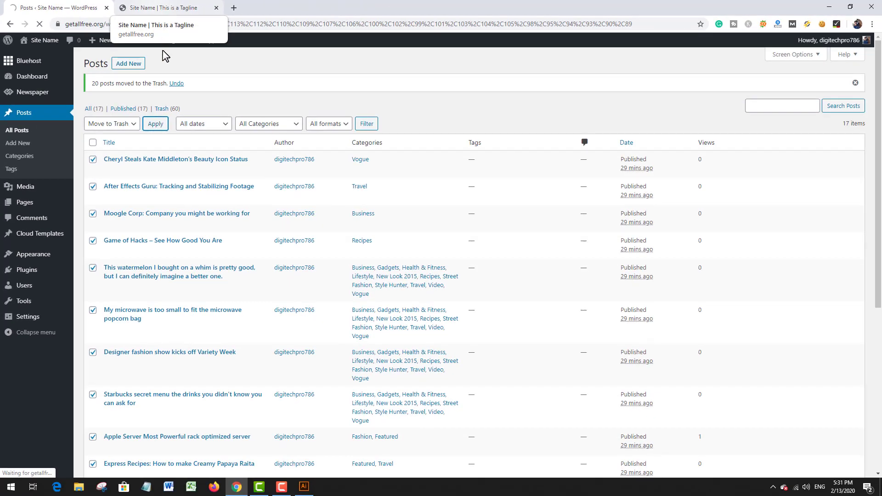
Step: Purge the site's entire cache and check the remaining posts on the reloaded live home page
{"action": "mouse_move", "coordinate": [164, 41]}
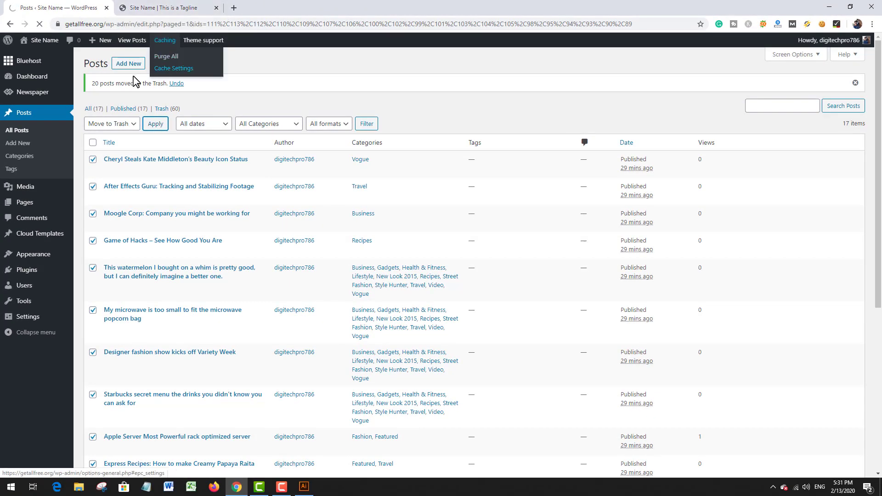
{"action": "left_click", "coordinate": [163, 56]}
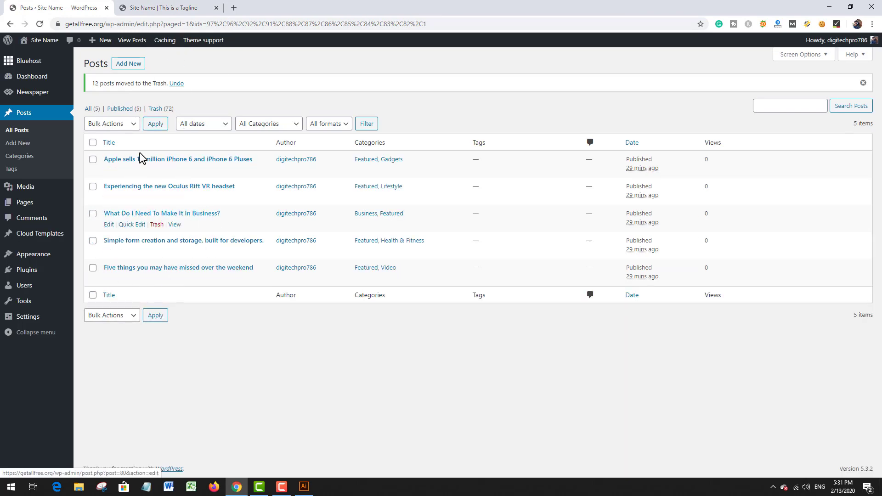
{"action": "left_click", "coordinate": [154, 8]}
{"action": "key", "text": "F5"}
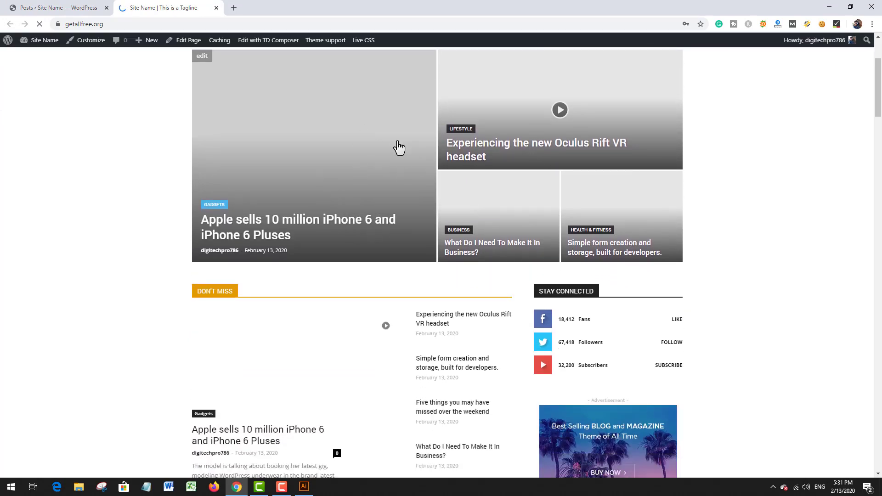
{"action": "scroll", "coordinate": [377, 193], "scroll_direction": "down", "scroll_amount": 15}
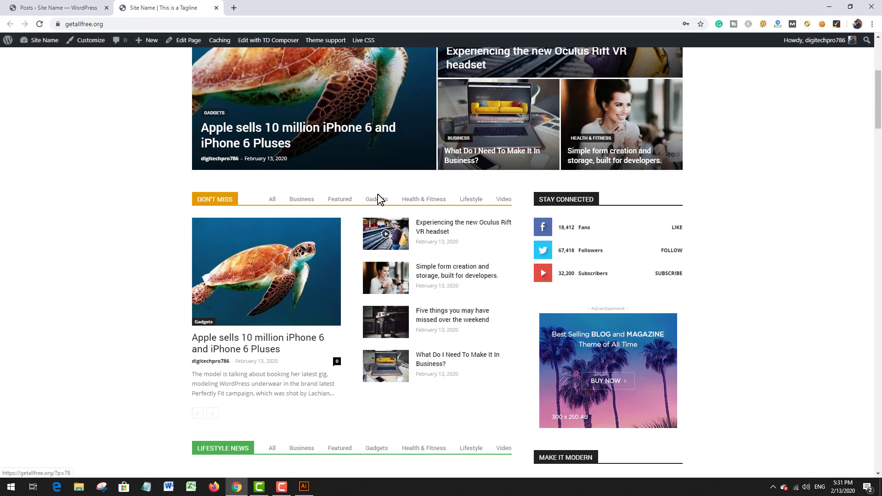
{"action": "scroll", "coordinate": [379, 201], "scroll_direction": "down", "scroll_amount": 11}
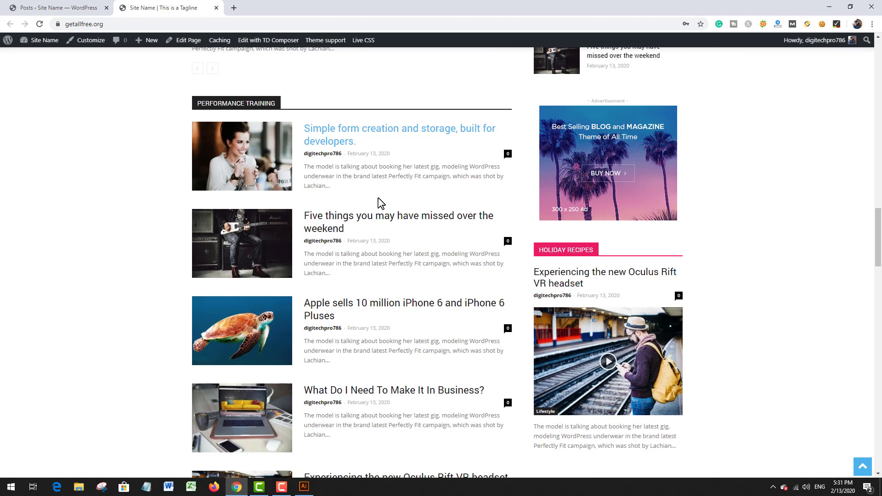
Step: Move the Posts list tab behind the live site tab and open lipsum.com in a new tab
{"action": "left_click", "coordinate": [91, 14]}
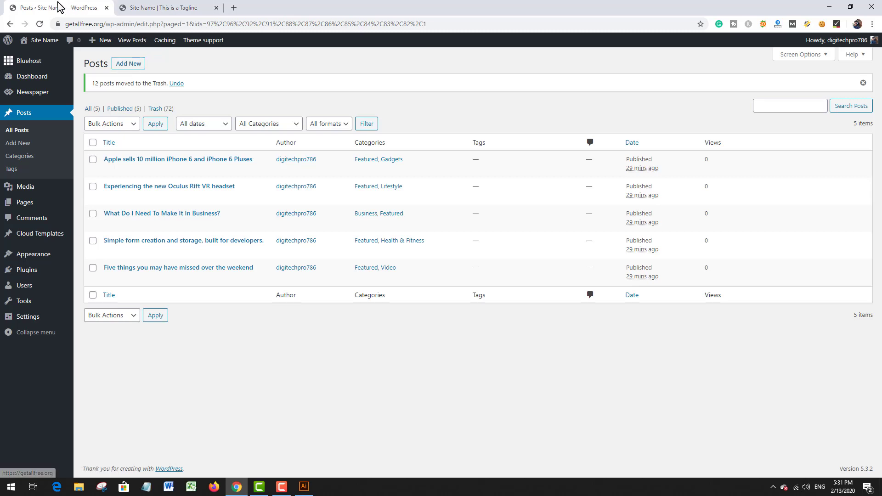
{"action": "left_click_drag", "start_coordinate": [74, 7], "coordinate": [148, 7]}
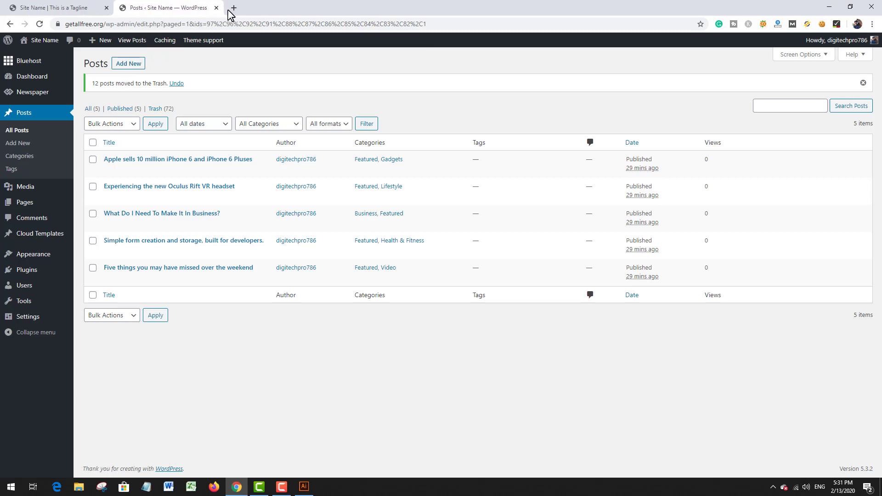
{"action": "left_click", "coordinate": [234, 9]}
{"action": "type", "text": "lip"}
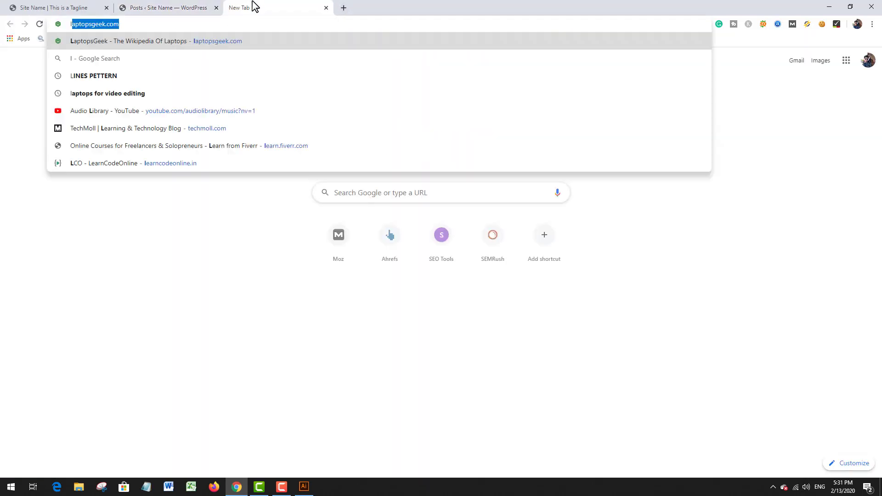
{"action": "type", "text": "sum."}
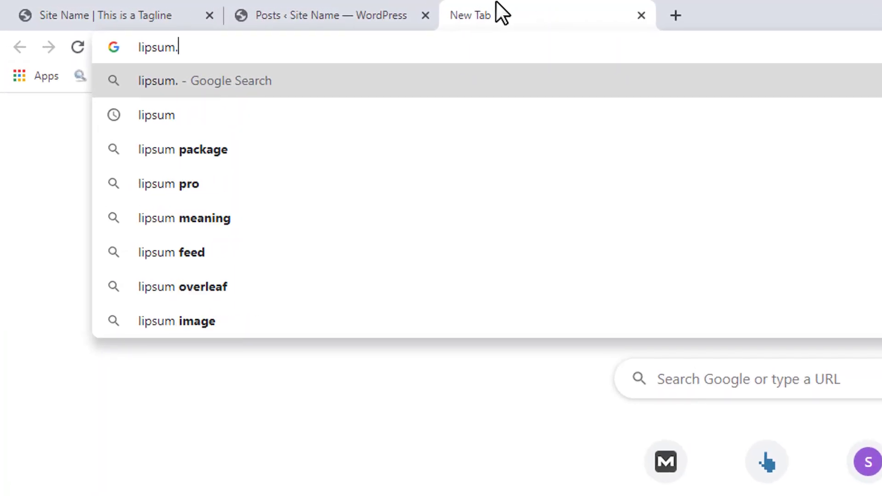
{"action": "type", "text": "com"}
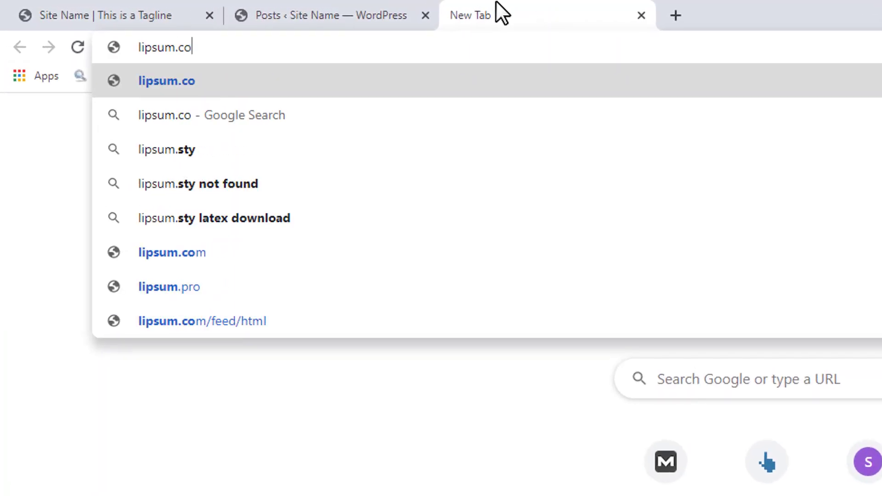
{"action": "key", "text": "Return"}
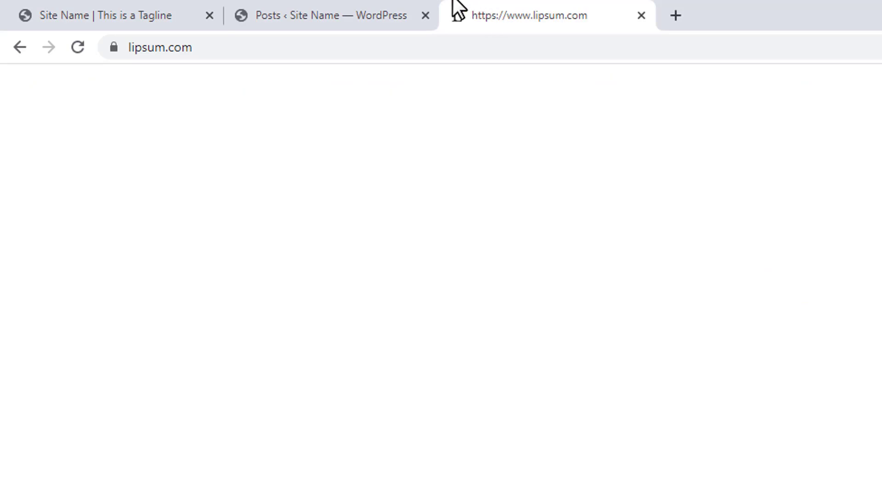
Step: Return to the posts list and start a new post titled "This is First Post"
{"action": "left_click", "coordinate": [360, 10]}
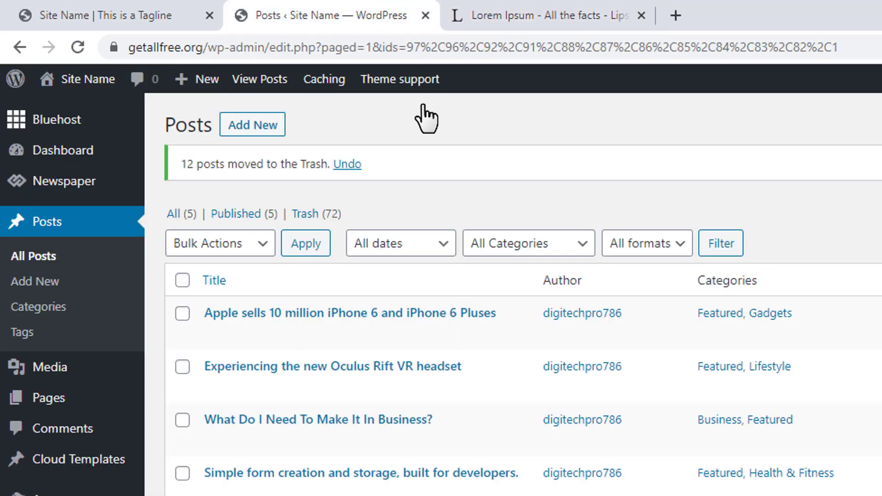
{"action": "left_click", "coordinate": [257, 126]}
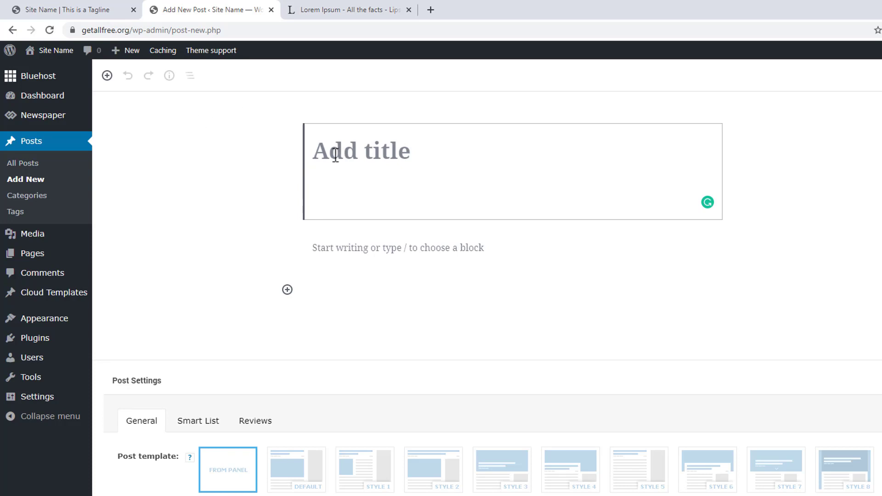
{"action": "type", "text": "T"}
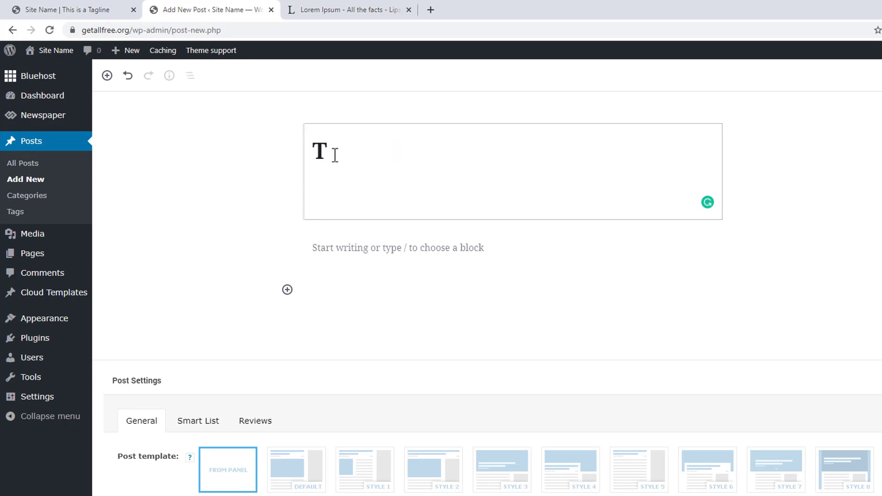
{"action": "type", "text": "ois is First"}
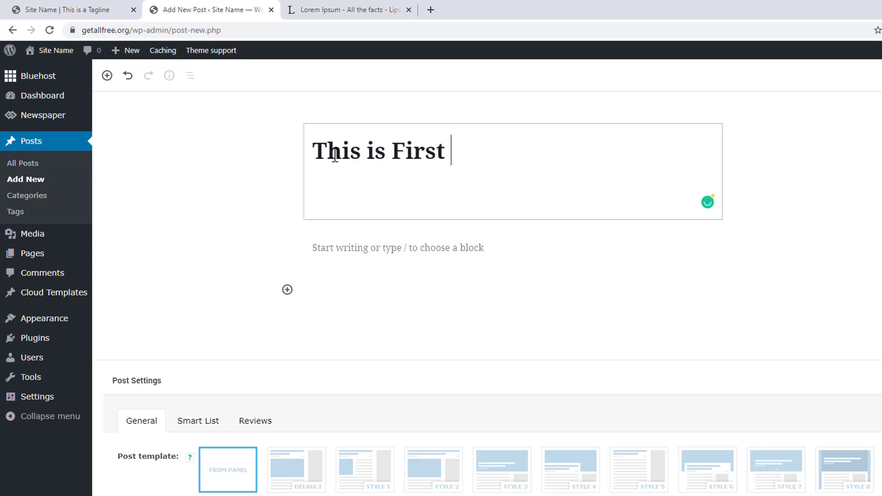
{"action": "type", "text": " Post"}
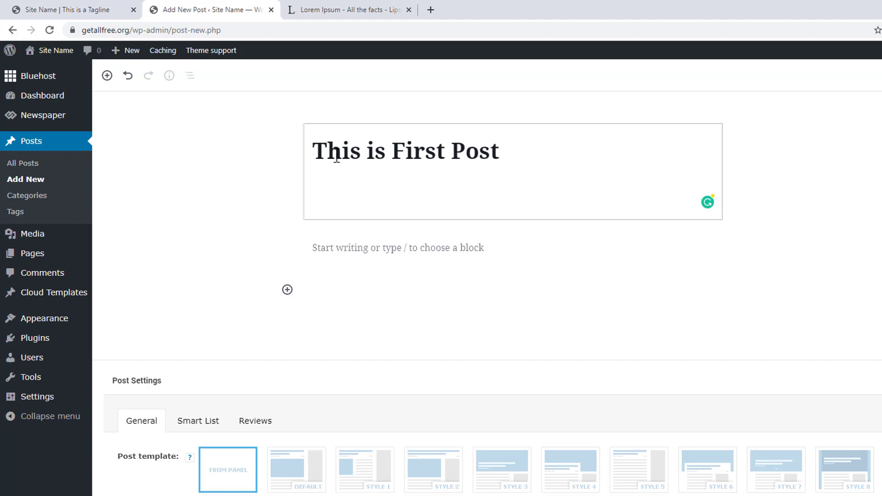
Step: Copy the Lorem Ipsum sections from "What is Lorem Ipsum?" through "Where does it come from?" into the new post's body
{"action": "left_click", "coordinate": [325, 10]}
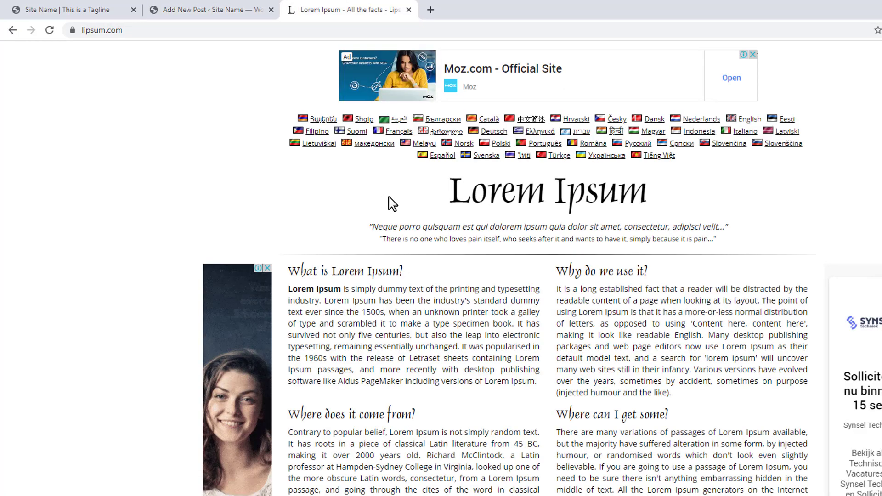
{"action": "scroll", "coordinate": [390, 203], "scroll_direction": "down", "scroll_amount": 2}
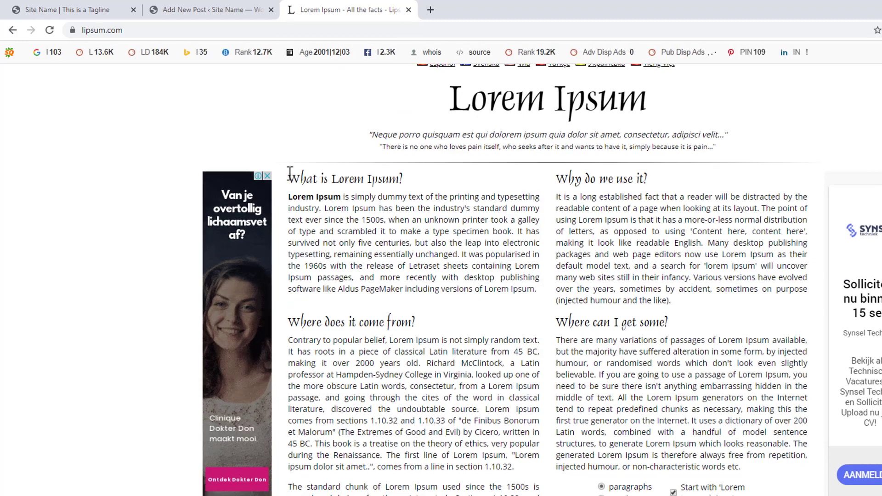
{"action": "left_click_drag", "start_coordinate": [290, 175], "coordinate": [578, 495]}
{"action": "left_click_drag", "start_coordinate": [462, 402], "coordinate": [395, 436]}
{"action": "key", "text": "ctrl+c"}
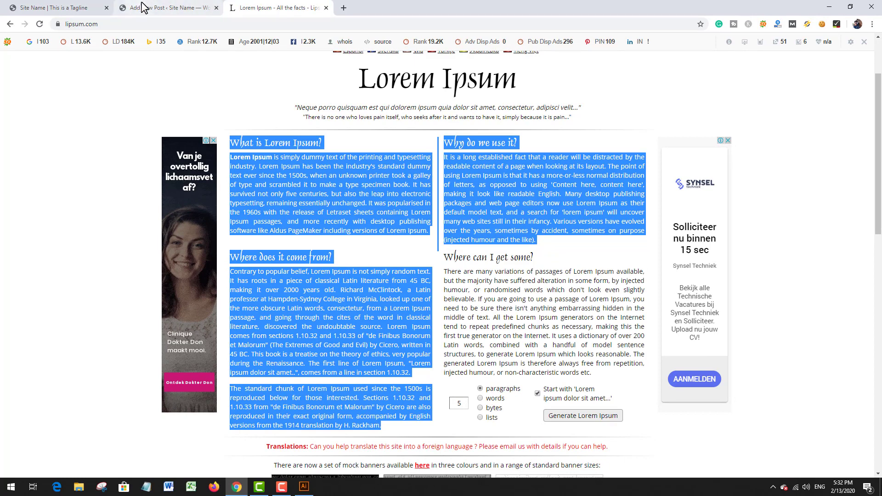
{"action": "left_click", "coordinate": [169, 7]}
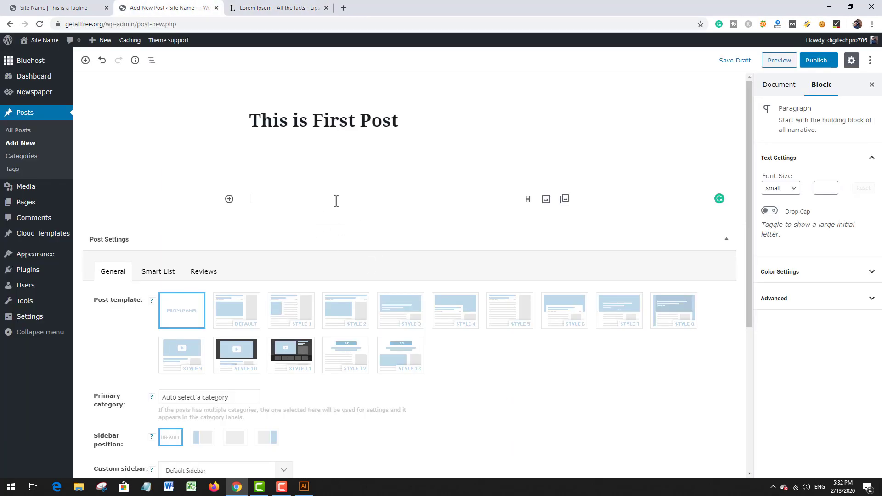
{"action": "key", "text": "ctrl+v"}
{"action": "scroll", "coordinate": [400, 184], "scroll_direction": "up", "scroll_amount": 10}
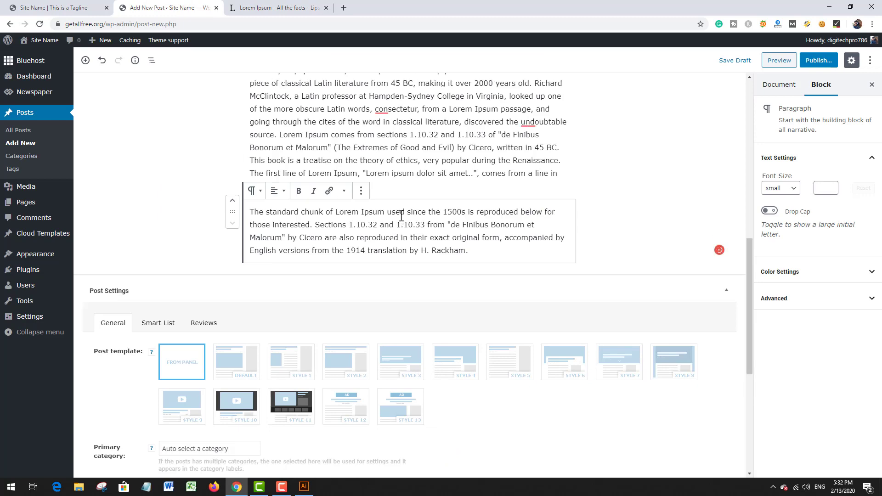
{"action": "scroll", "coordinate": [402, 216], "scroll_direction": "up", "scroll_amount": 2}
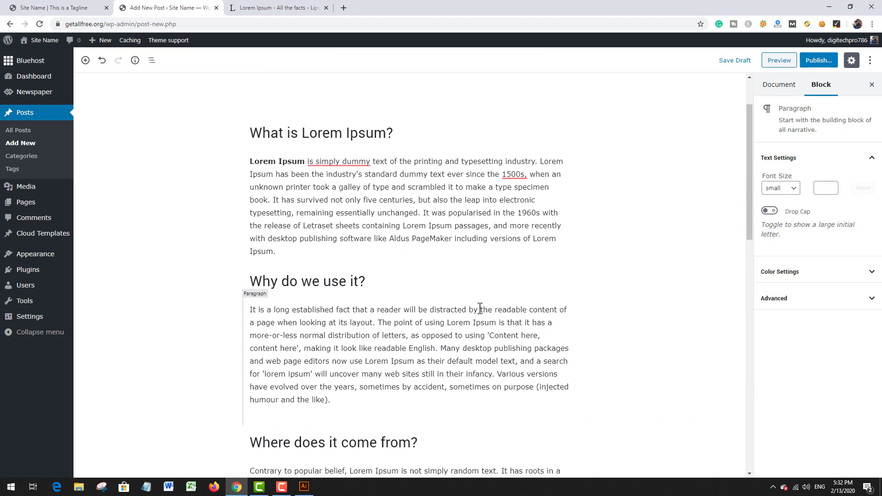
Step: Replace the Lorem Ipsum page with the Pixabay website in the same tab
{"action": "left_click", "coordinate": [290, 8]}
{"action": "left_click", "coordinate": [295, 24]}
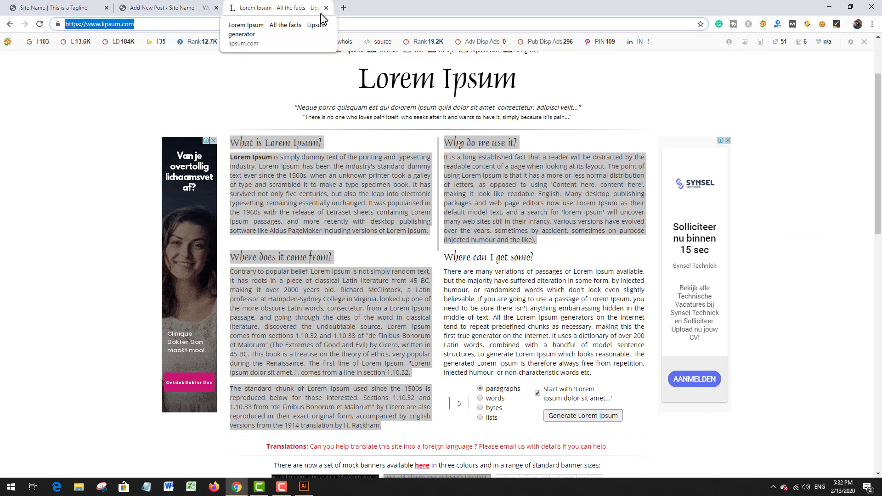
{"action": "type", "text": "pixabay"}
{"action": "key", "text": "Return"}
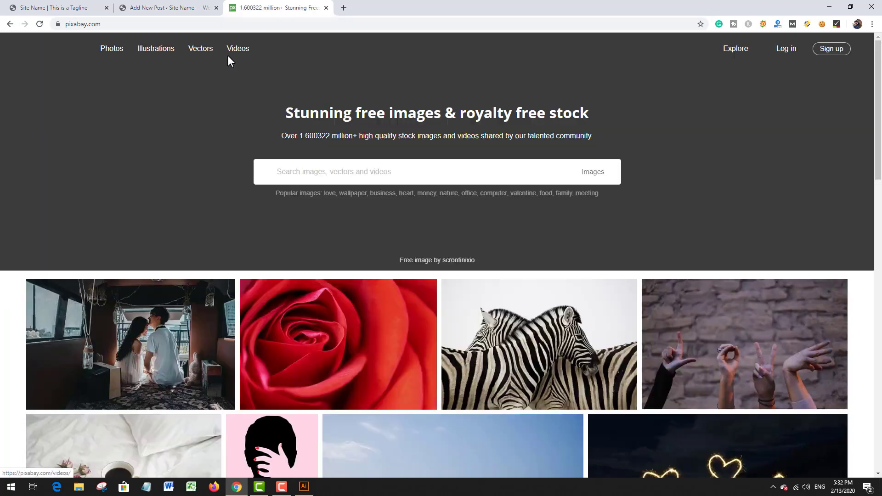
Step: Search Pixabay's images for "drone" and open the aerial photo of the dark forest road beside the lake
{"action": "scroll", "coordinate": [258, 71], "scroll_direction": "down", "scroll_amount": 7}
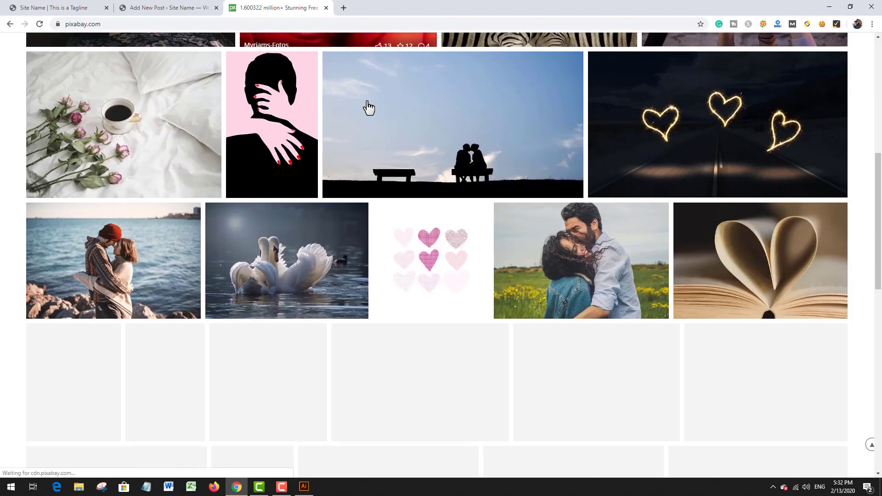
{"action": "scroll", "coordinate": [366, 106], "scroll_direction": "up", "scroll_amount": 6}
{"action": "scroll", "coordinate": [427, 129], "scroll_direction": "up", "scroll_amount": 2}
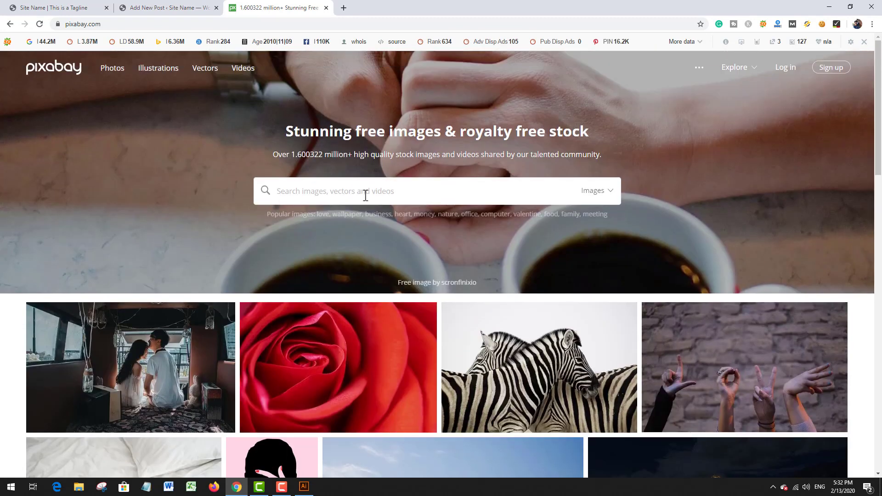
{"action": "type", "text": "drone"}
{"action": "key", "text": "Return"}
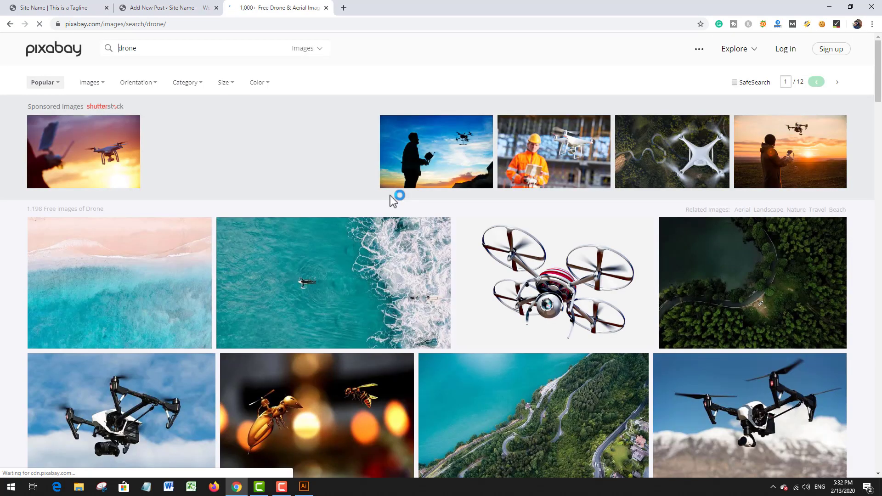
{"action": "scroll", "coordinate": [389, 202], "scroll_direction": "down", "scroll_amount": 2}
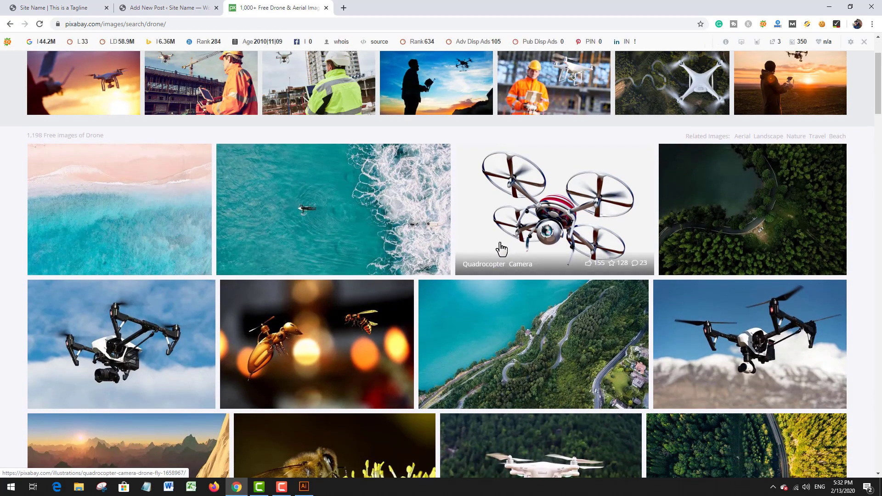
{"action": "left_click", "coordinate": [762, 206]}
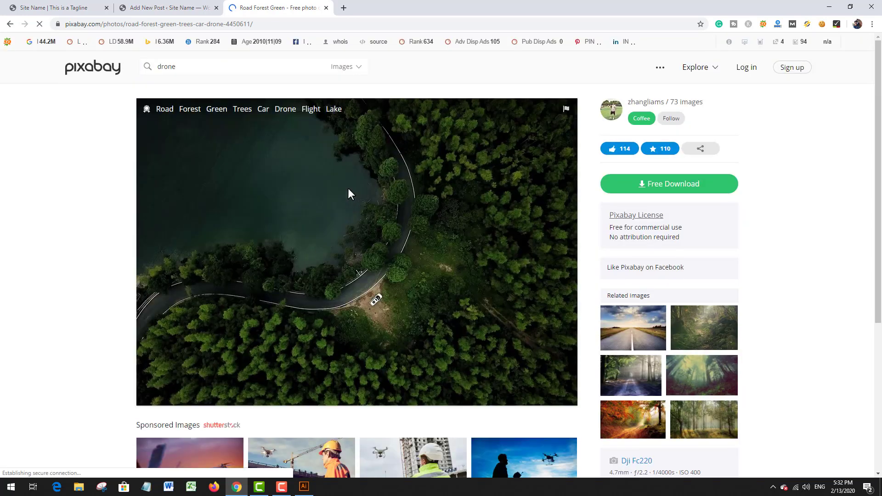
Step: Try to save the forest road preview image directly to the desktop under the name 01
{"action": "right_click", "coordinate": [348, 190]}
{"action": "left_click", "coordinate": [377, 213]}
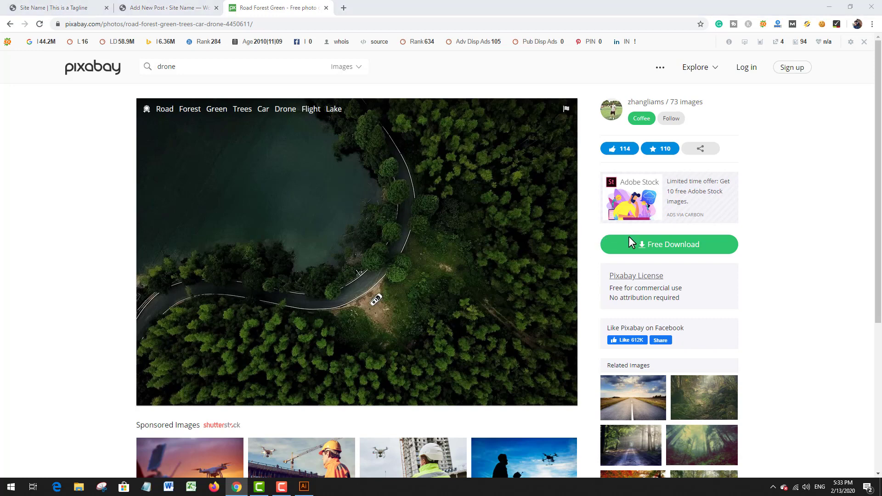
{"action": "type", "text": "01"}
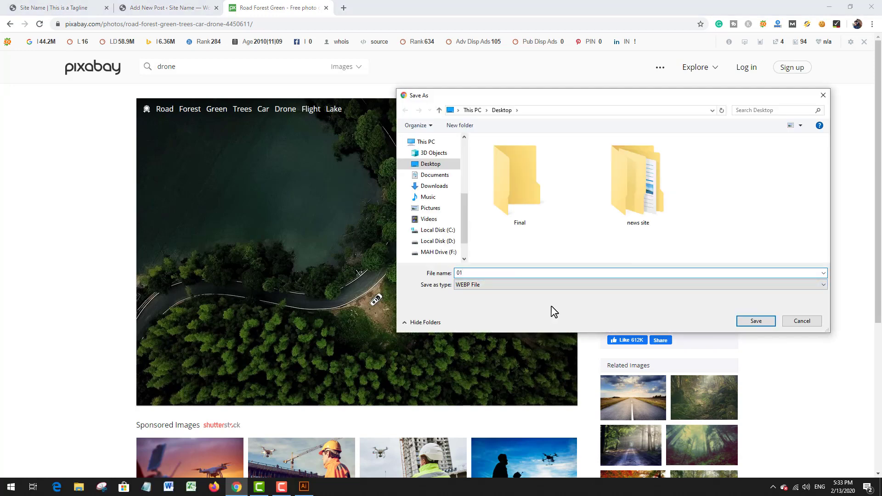
{"action": "key", "text": "Return"}
Step: Download the forest road photo as a 1920×1339 JPG, complete the captcha and save it to the desktop as road-4450611_1920
{"action": "left_click", "coordinate": [667, 248]}
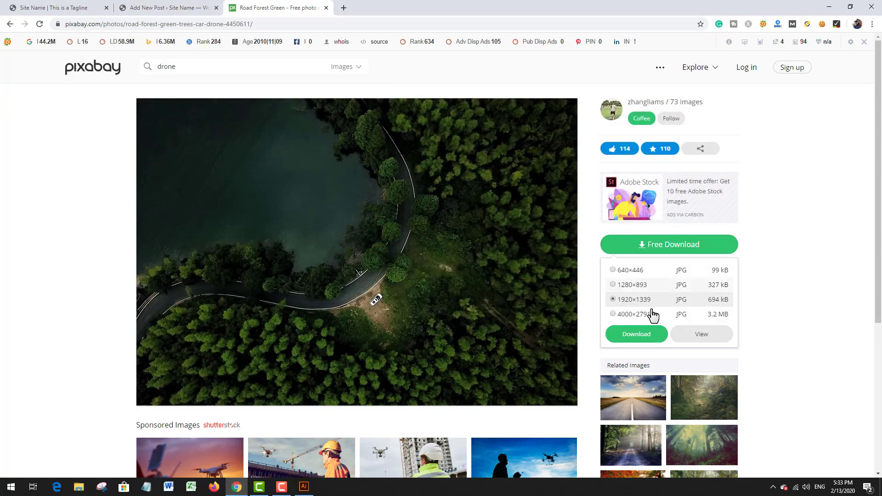
{"action": "left_click", "coordinate": [669, 344]}
{"action": "left_click", "coordinate": [411, 304]}
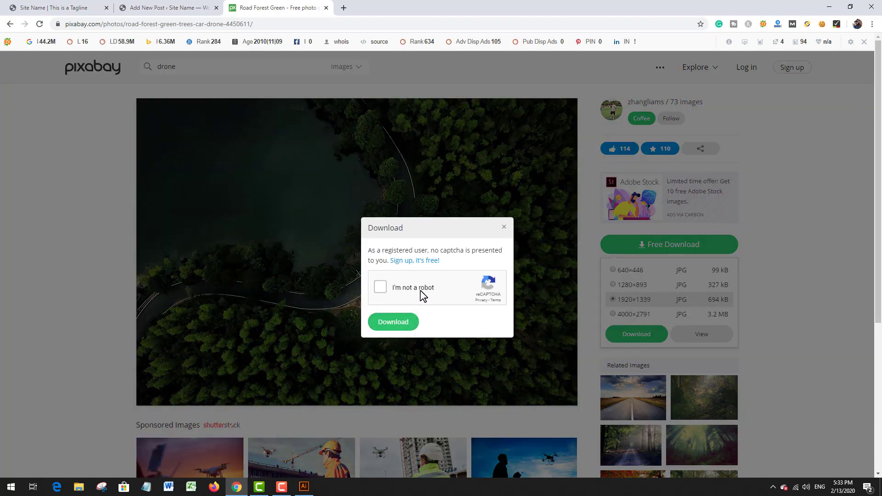
{"action": "left_click", "coordinate": [420, 291]}
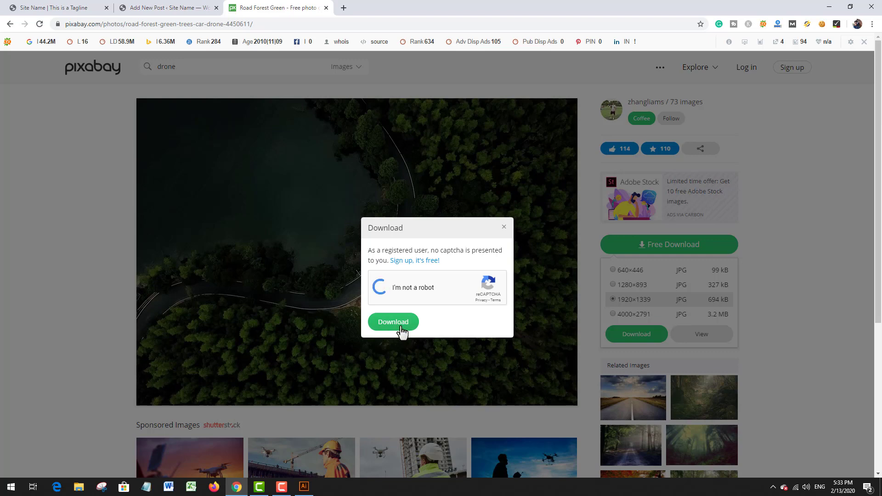
{"action": "left_click", "coordinate": [401, 324]}
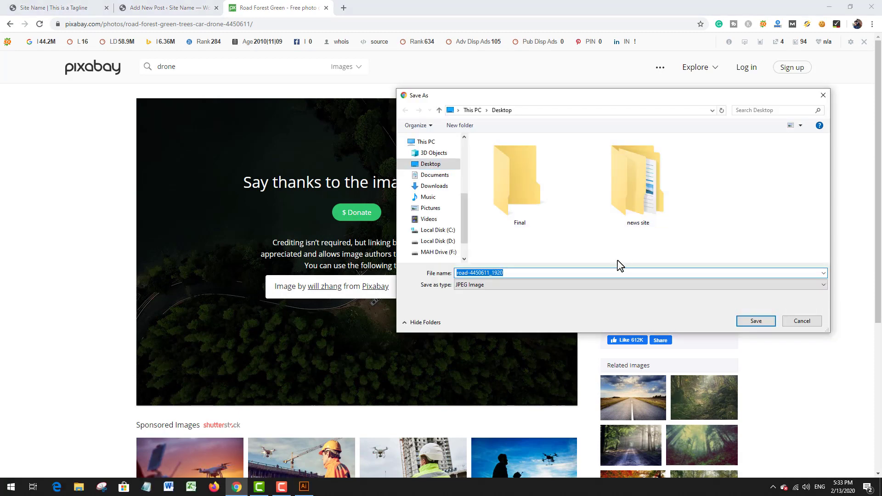
{"action": "left_click", "coordinate": [754, 323]}
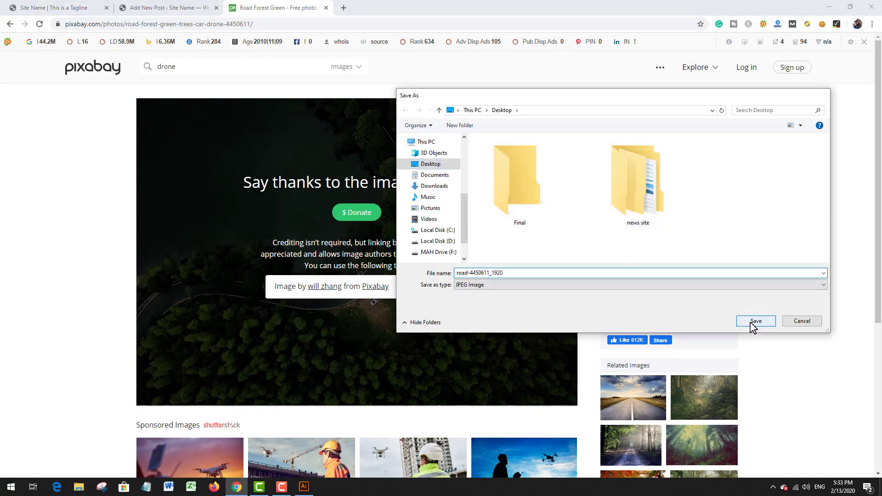
Step: Gather the TECHMOLL logo images on the desktop and delete footer-logo, footer-logo-2, logo-1, logo-2, mob-1 and mob-2
{"action": "scroll", "coordinate": [514, 221], "scroll_direction": "down", "scroll_amount": 2}
{"action": "left_click", "coordinate": [830, 7]}
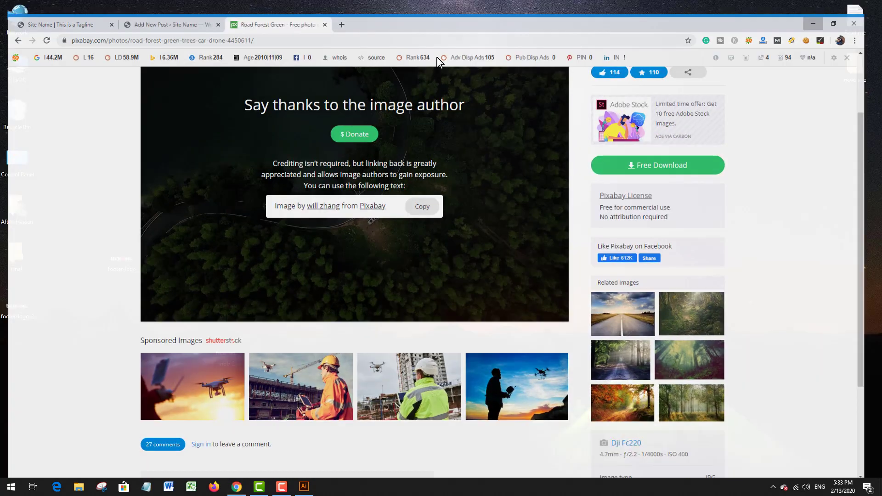
{"action": "right_click", "coordinate": [47, 314]}
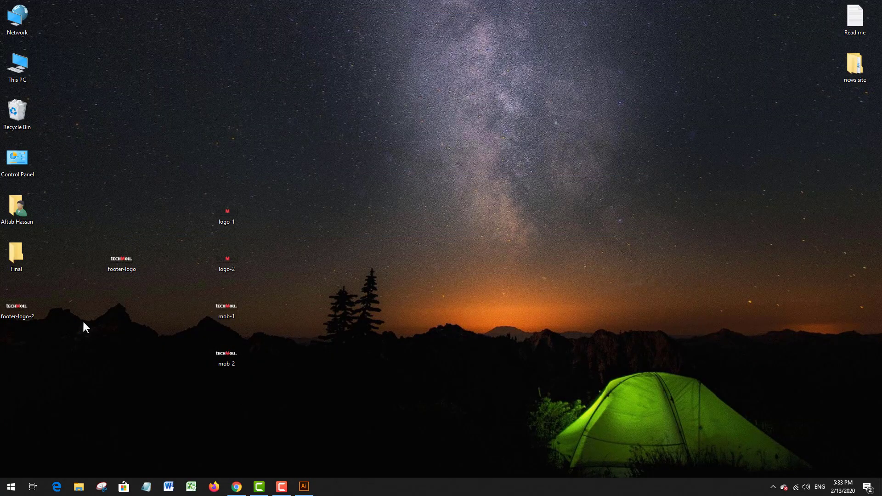
{"action": "left_click", "coordinate": [88, 343]}
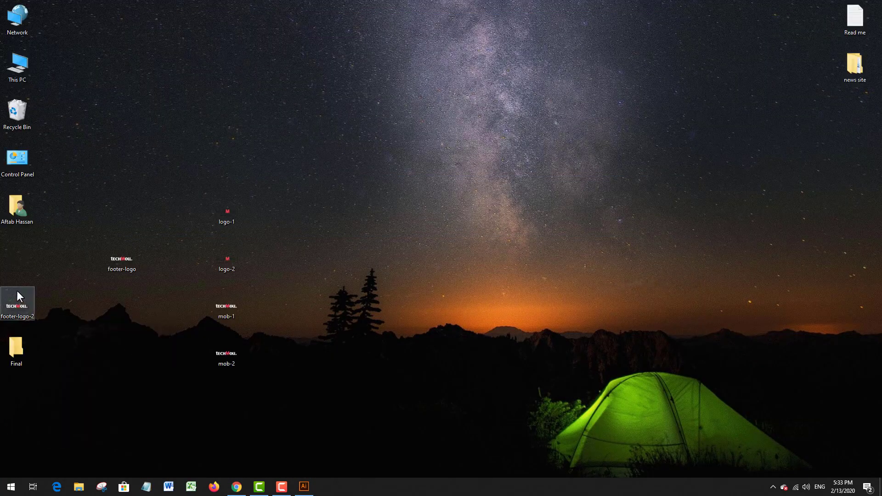
{"action": "left_click_drag", "start_coordinate": [17, 298], "coordinate": [122, 298]}
{"action": "left_click_drag", "start_coordinate": [90, 205], "coordinate": [279, 377]}
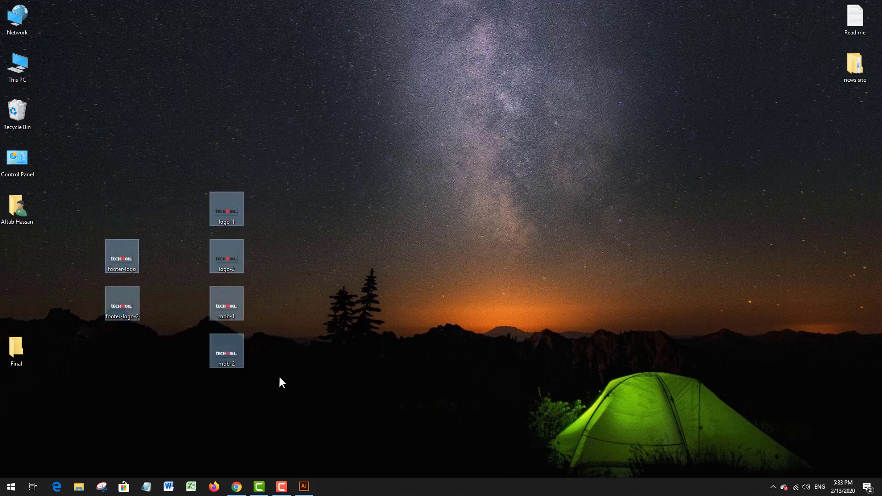
{"action": "key", "text": "Delete"}
Step: Return to Chrome, download the forest road photo again, pass the captcha and save it to the desktop as road-4450611_1920
{"action": "left_click", "coordinate": [236, 486]}
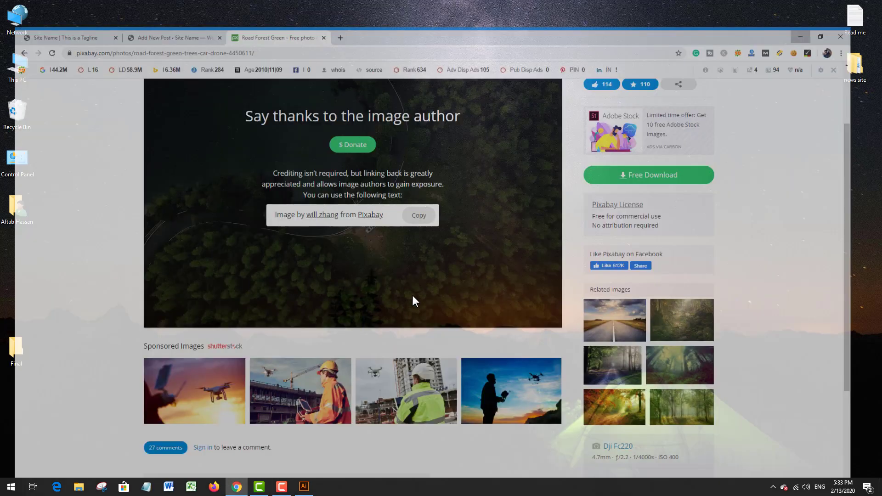
{"action": "left_click", "coordinate": [664, 152]}
{"action": "left_click", "coordinate": [639, 243]}
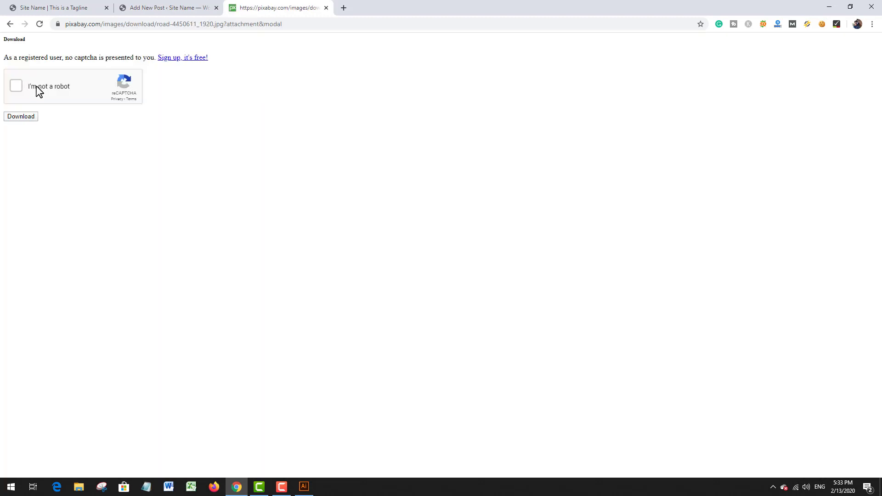
{"action": "left_click", "coordinate": [20, 117]}
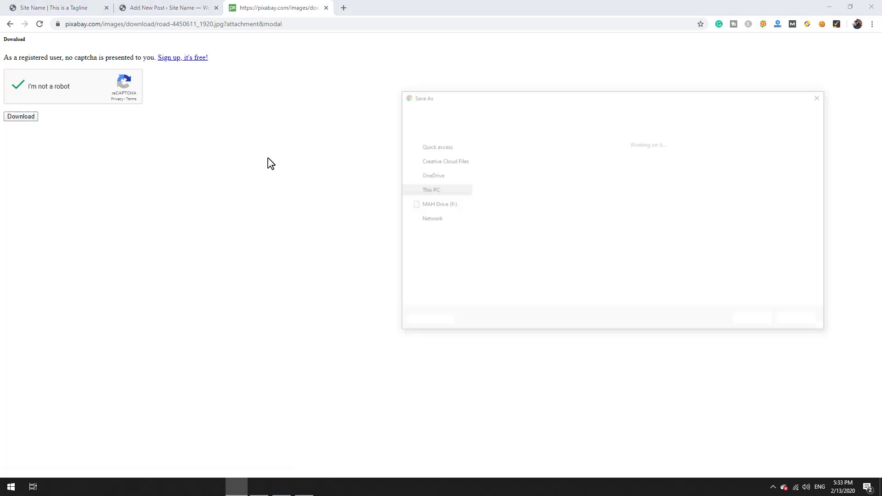
{"action": "key", "text": "Return"}
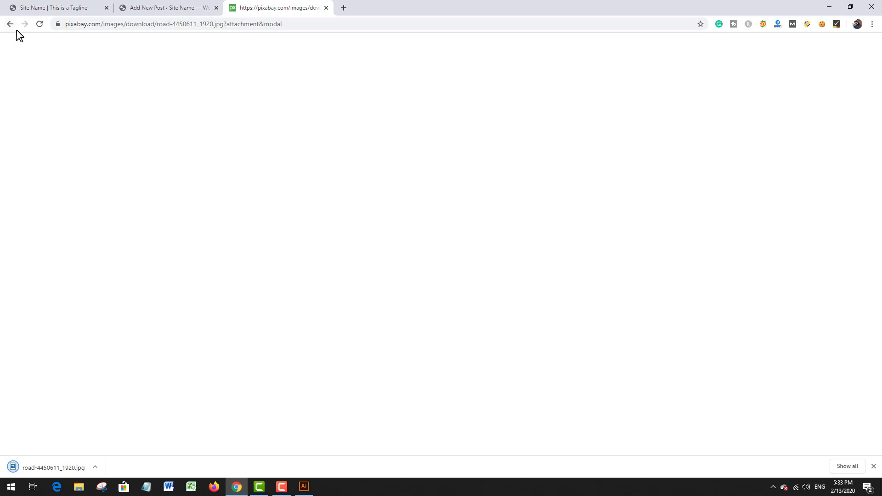
Step: Load the Pixabay home page in the same tab
{"action": "left_click", "coordinate": [158, 22]}
{"action": "type", "text": "pixabay.com"}
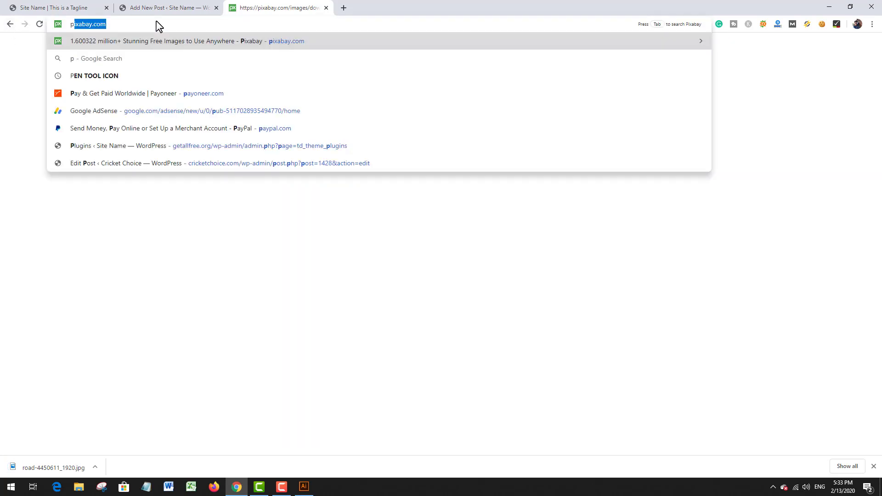
{"action": "key", "text": "Return"}
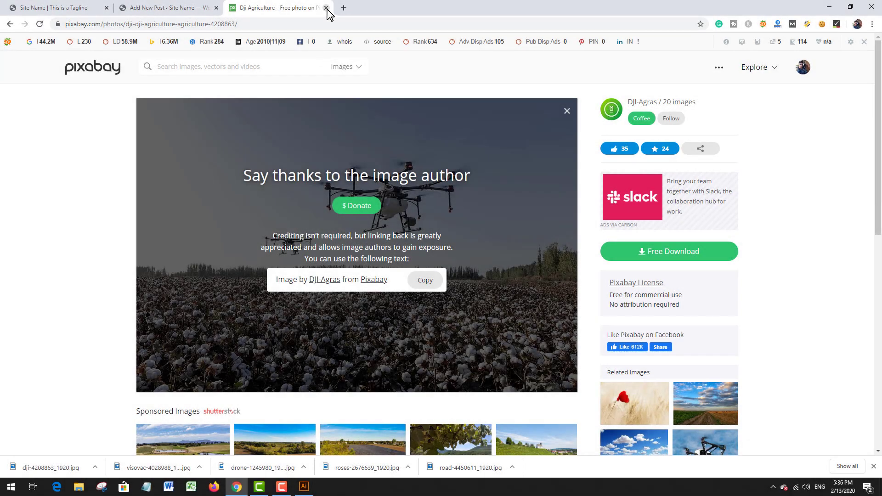
Step: Close the Pixabay tab and return to the title of the draft "This is First Post" in the WordPress editor
{"action": "left_click", "coordinate": [326, 7]}
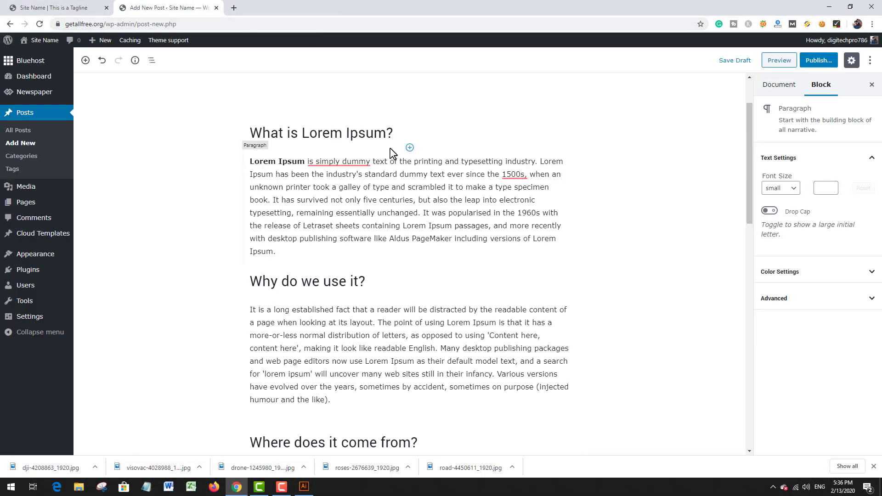
{"action": "scroll", "coordinate": [607, 192], "scroll_direction": "down", "scroll_amount": 3}
{"action": "scroll", "coordinate": [598, 184], "scroll_direction": "down", "scroll_amount": 5}
{"action": "scroll", "coordinate": [590, 179], "scroll_direction": "up", "scroll_amount": 10}
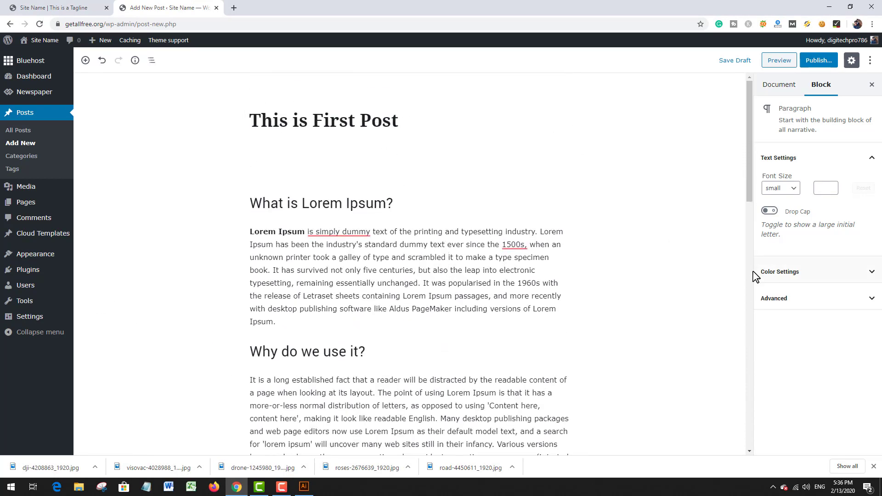
Step: Check the categories in the post's document settings and upload dji-4208863_1920 from the desktop for the featured image
{"action": "left_click", "coordinate": [791, 94]}
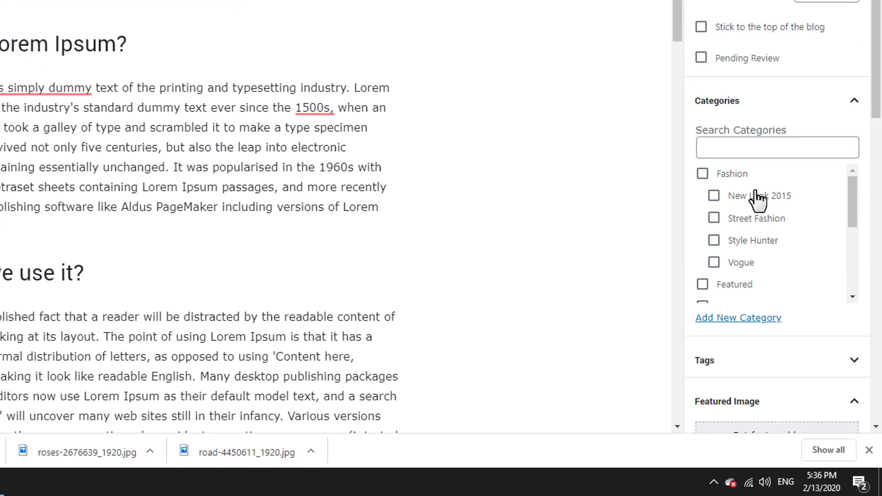
{"action": "scroll", "coordinate": [758, 198], "scroll_direction": "down", "scroll_amount": 3}
{"action": "scroll", "coordinate": [762, 197], "scroll_direction": "up", "scroll_amount": 3}
{"action": "scroll", "coordinate": [737, 206], "scroll_direction": "down", "scroll_amount": 3}
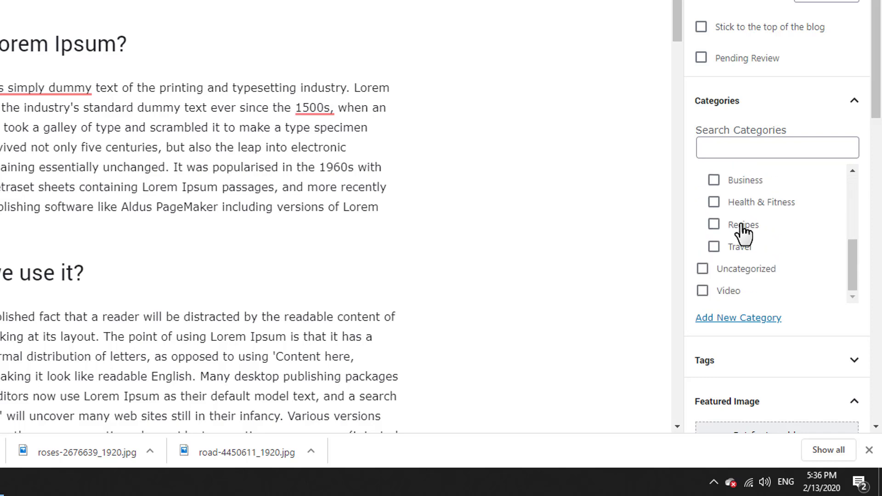
{"action": "scroll", "coordinate": [768, 262], "scroll_direction": "down", "scroll_amount": 2}
{"action": "scroll", "coordinate": [754, 248], "scroll_direction": "down", "scroll_amount": 4}
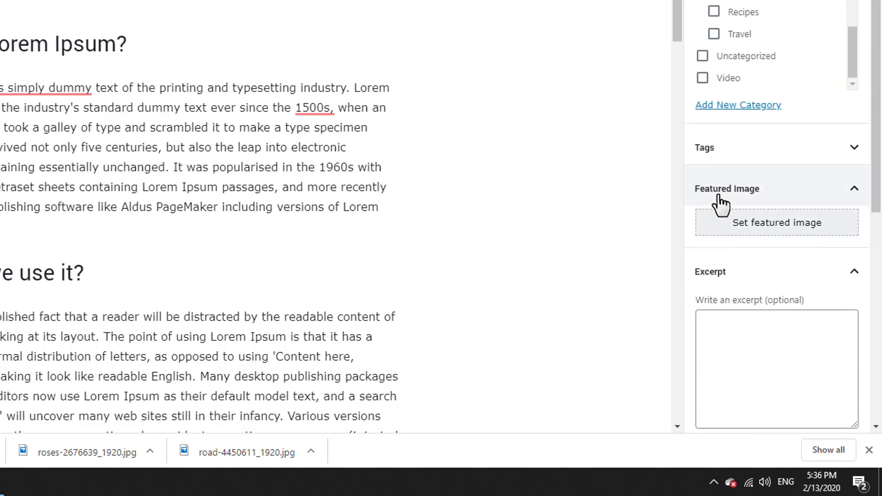
{"action": "left_click", "coordinate": [759, 227]}
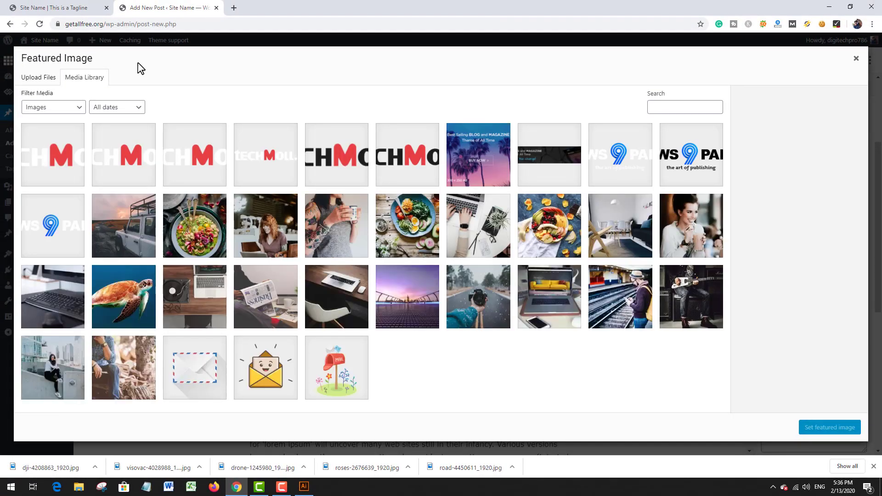
{"action": "left_click", "coordinate": [46, 78]}
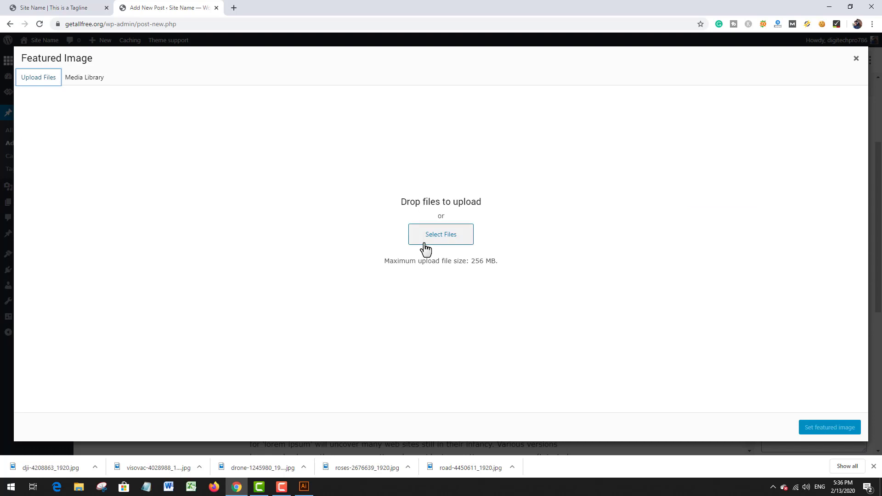
{"action": "left_click", "coordinate": [425, 245]}
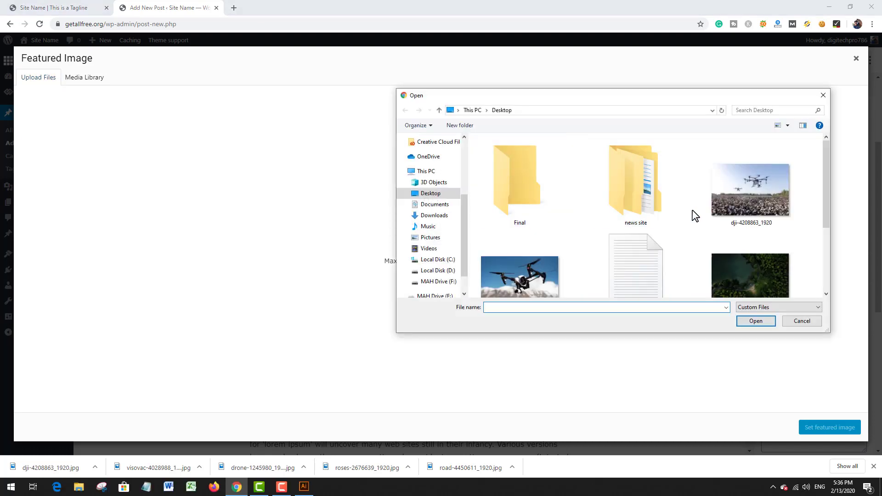
{"action": "double_click", "coordinate": [761, 145]}
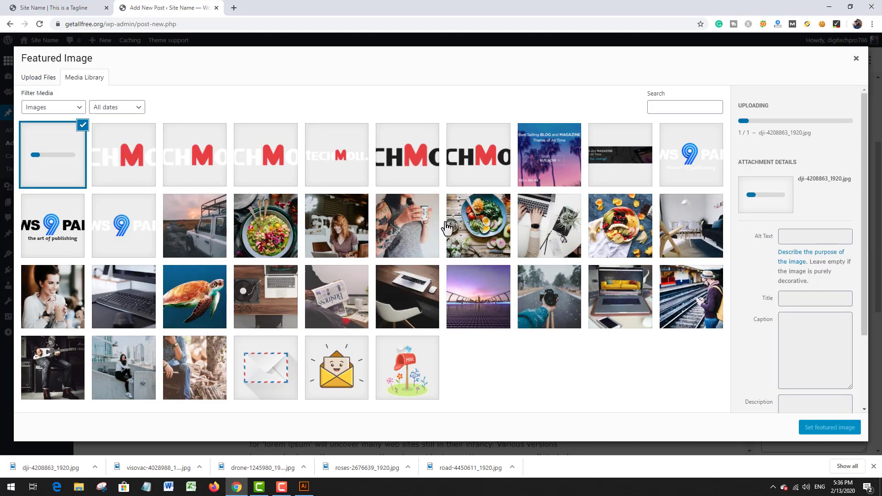
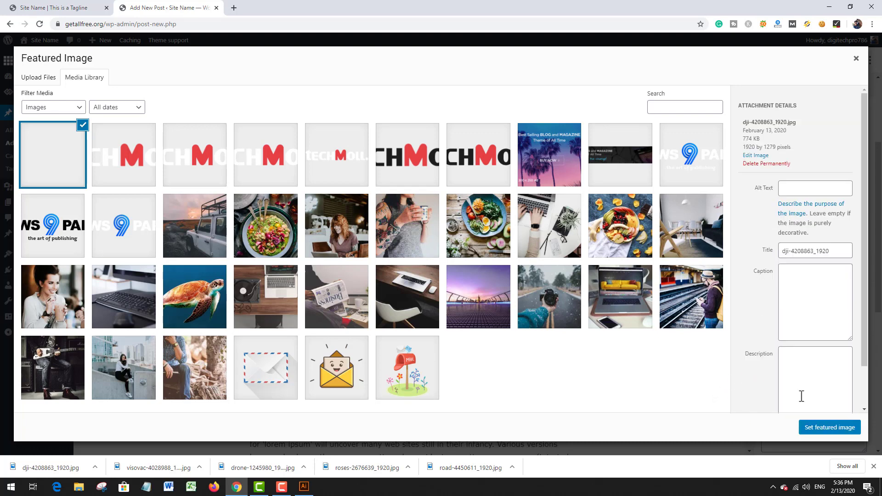
Step: Set dji-4208863_1920 as the post's featured image and check the available categories in the document settings
{"action": "left_click", "coordinate": [833, 428]}
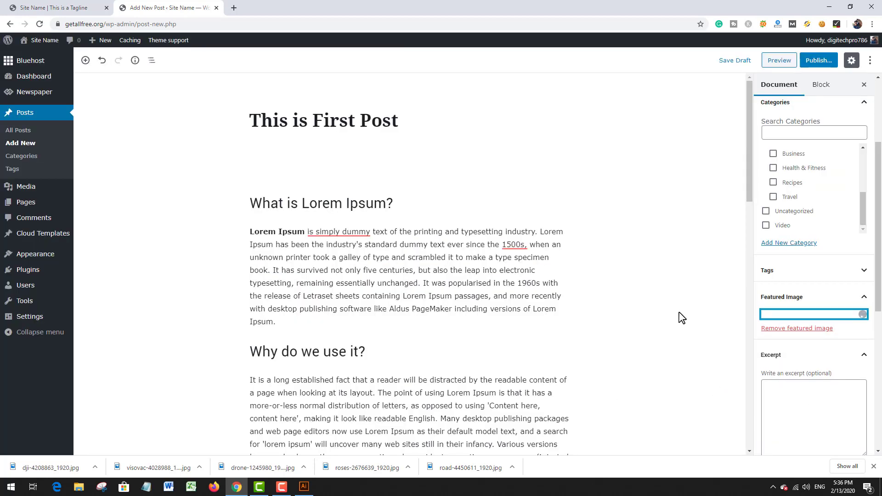
{"action": "scroll", "coordinate": [678, 318], "scroll_direction": "down", "scroll_amount": 3}
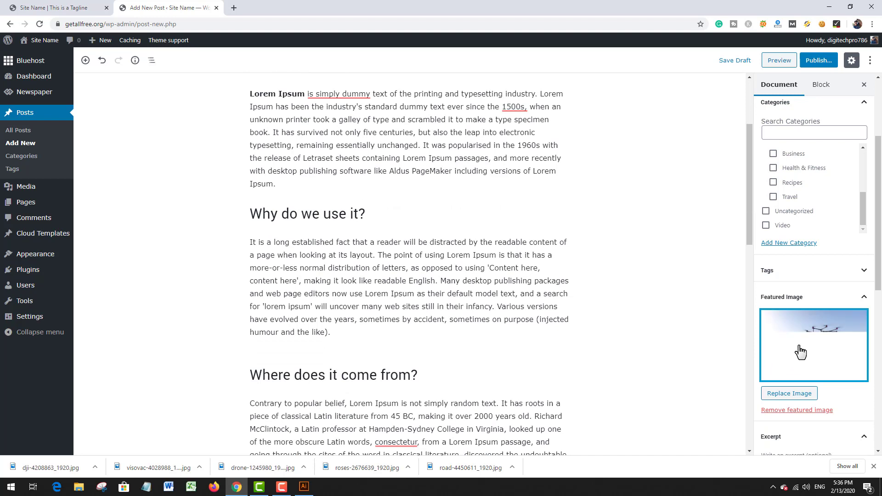
{"action": "scroll", "coordinate": [758, 307], "scroll_direction": "up", "scroll_amount": 1}
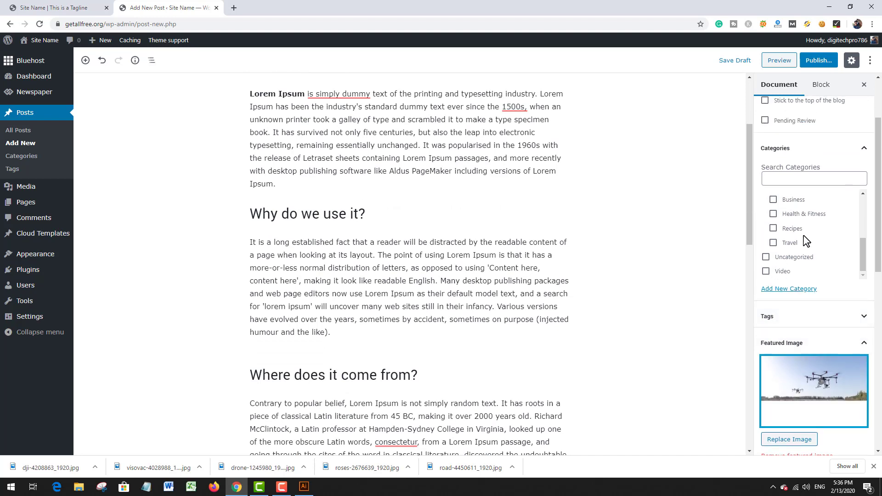
{"action": "scroll", "coordinate": [803, 241], "scroll_direction": "up", "scroll_amount": 3}
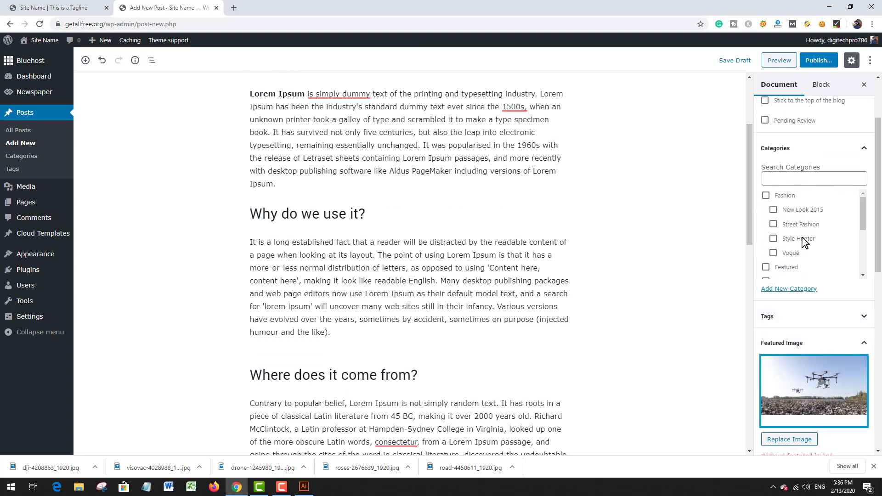
{"action": "scroll", "coordinate": [804, 241], "scroll_direction": "down", "scroll_amount": 4}
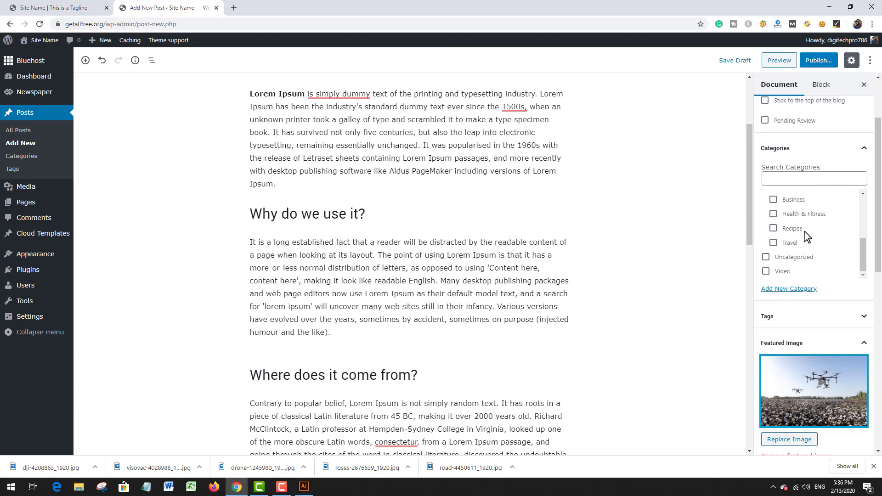
{"action": "scroll", "coordinate": [807, 237], "scroll_direction": "up", "scroll_amount": 4}
{"action": "scroll", "coordinate": [807, 236], "scroll_direction": "down", "scroll_amount": 1}
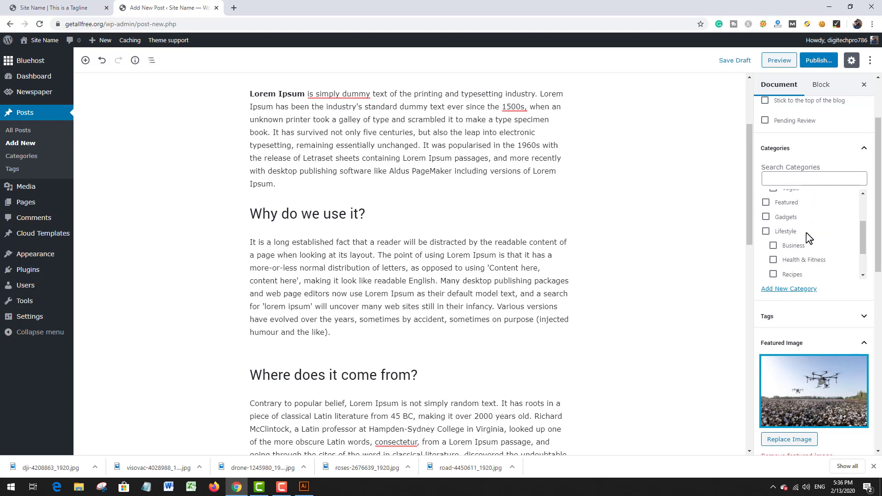
{"action": "scroll", "coordinate": [807, 236], "scroll_direction": "up", "scroll_amount": 2}
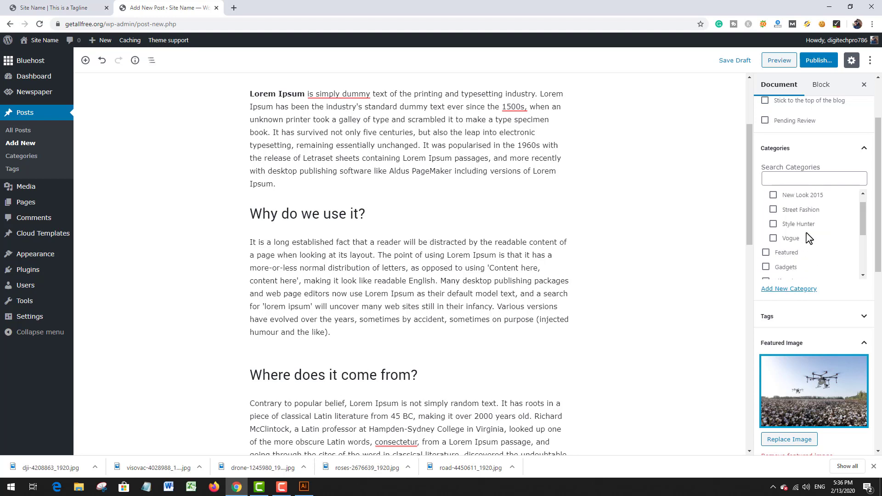
Step: Publish the post "This is First Post" and start another new post
{"action": "left_click", "coordinate": [812, 61]}
{"action": "left_click", "coordinate": [820, 61]}
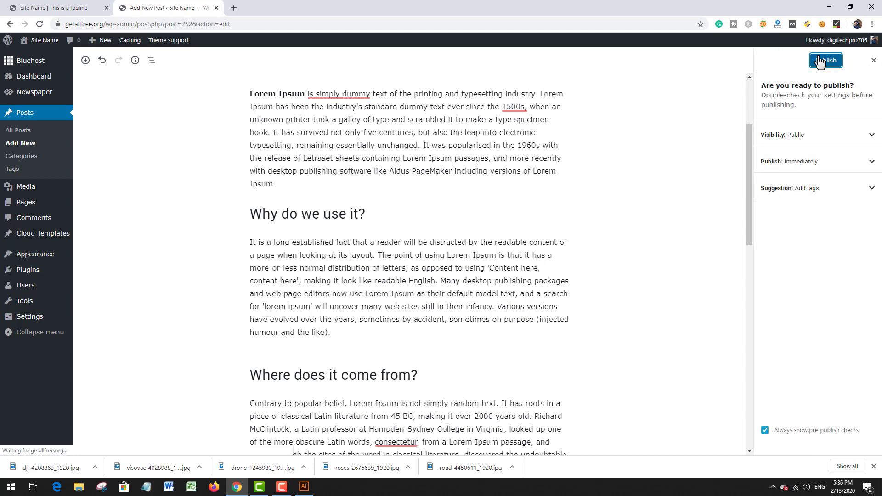
{"action": "scroll", "coordinate": [393, 216], "scroll_direction": "up", "scroll_amount": 3}
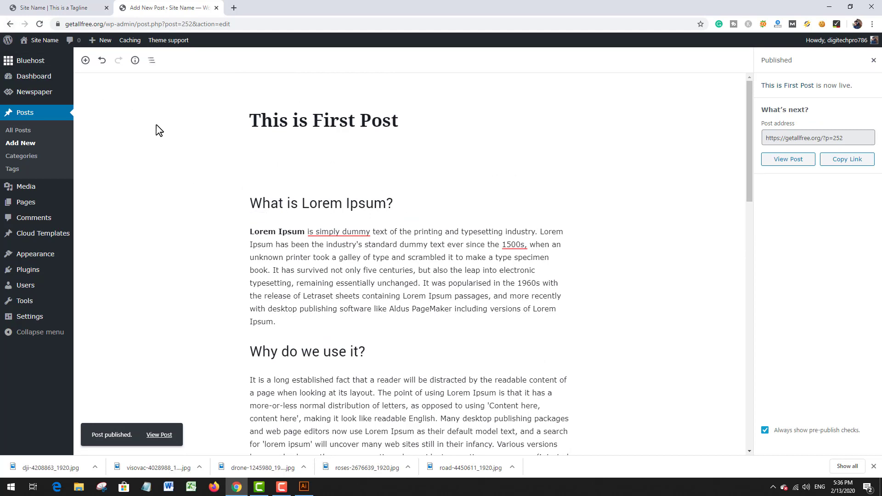
{"action": "left_click", "coordinate": [20, 149]}
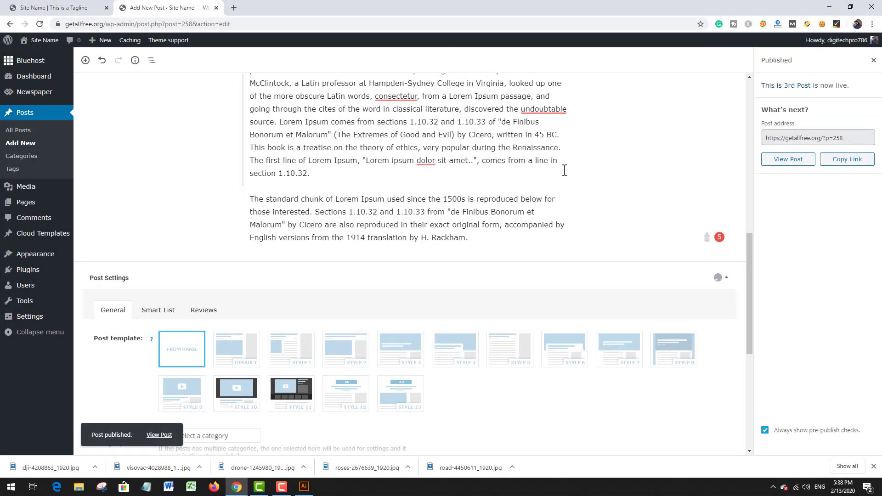
Step: Open the list of all posts and move the five demo posts below "This is First Post" to the trash
{"action": "scroll", "coordinate": [552, 232], "scroll_direction": "up", "scroll_amount": 8}
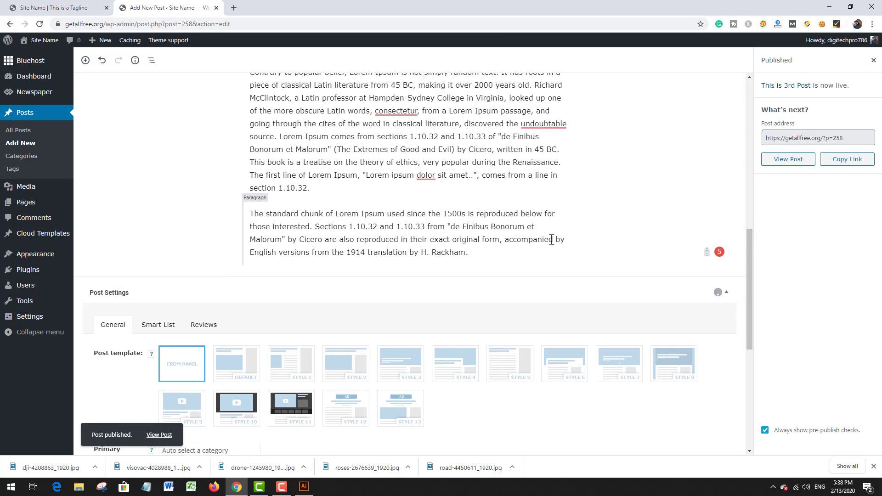
{"action": "scroll", "coordinate": [536, 229], "scroll_direction": "up", "scroll_amount": 3}
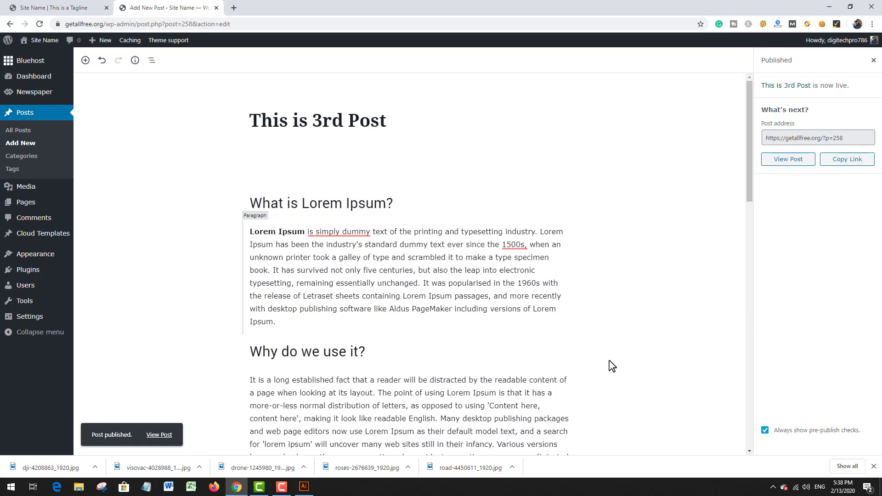
{"action": "left_click", "coordinate": [21, 118]}
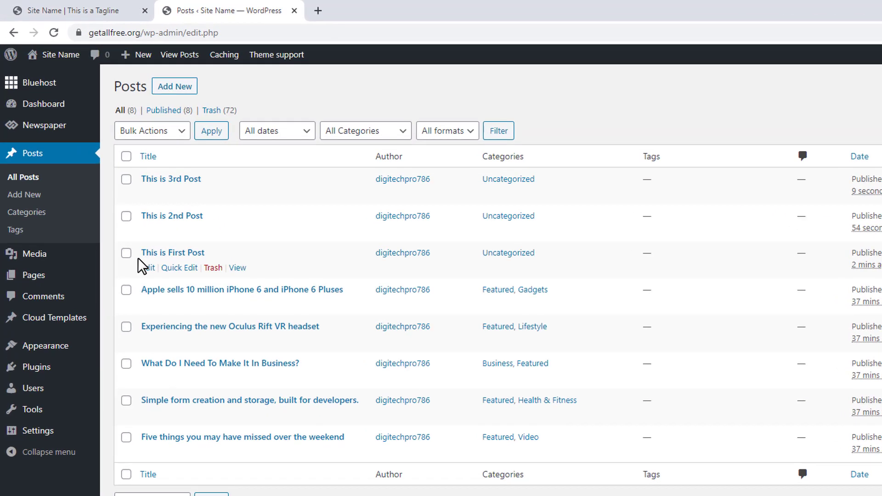
{"action": "left_click", "coordinate": [126, 290]}
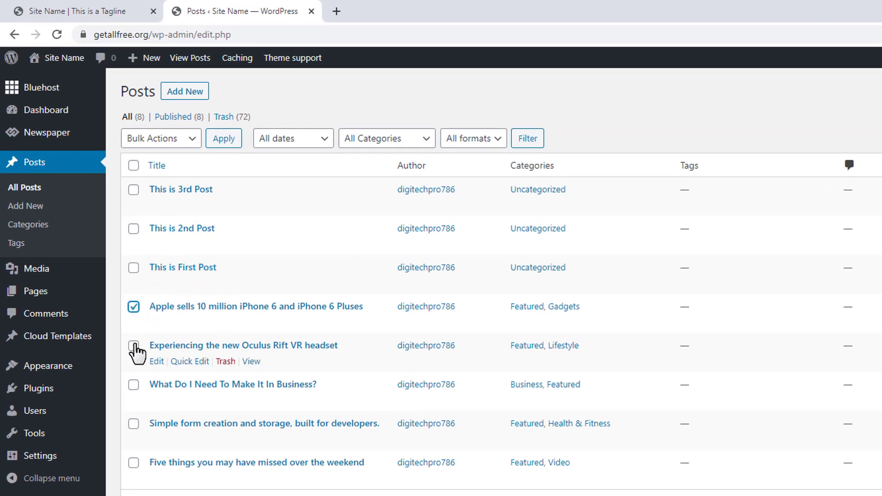
{"action": "left_click", "coordinate": [134, 346]}
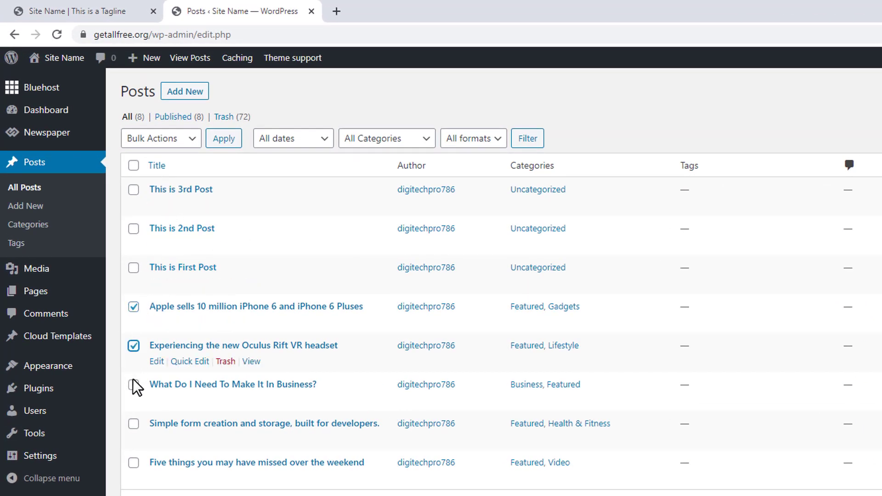
{"action": "left_click", "coordinate": [133, 424]}
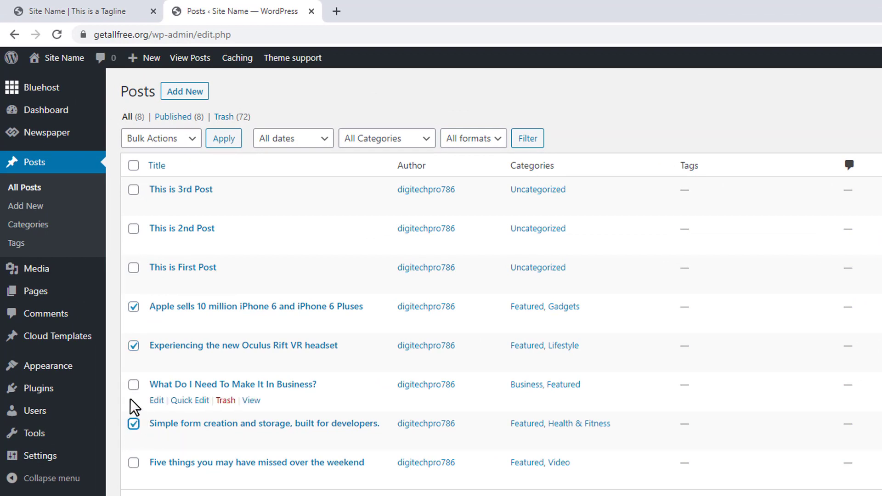
{"action": "left_click", "coordinate": [134, 385]}
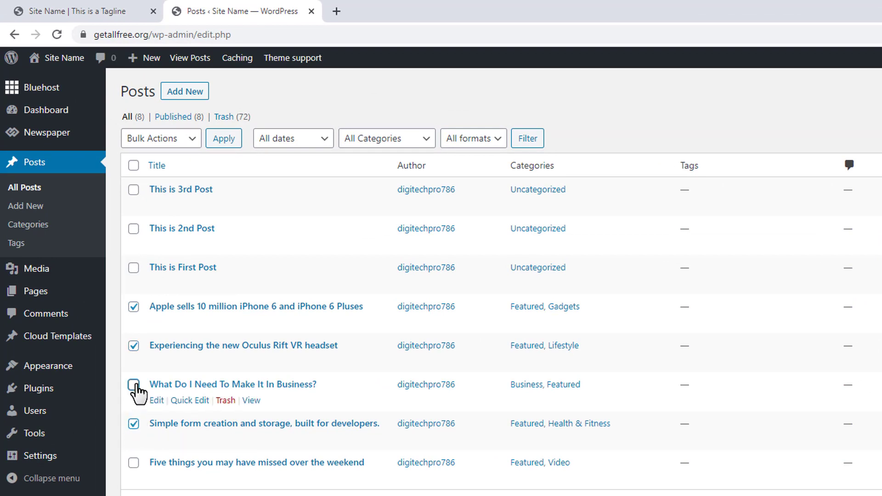
{"action": "left_click", "coordinate": [134, 462]}
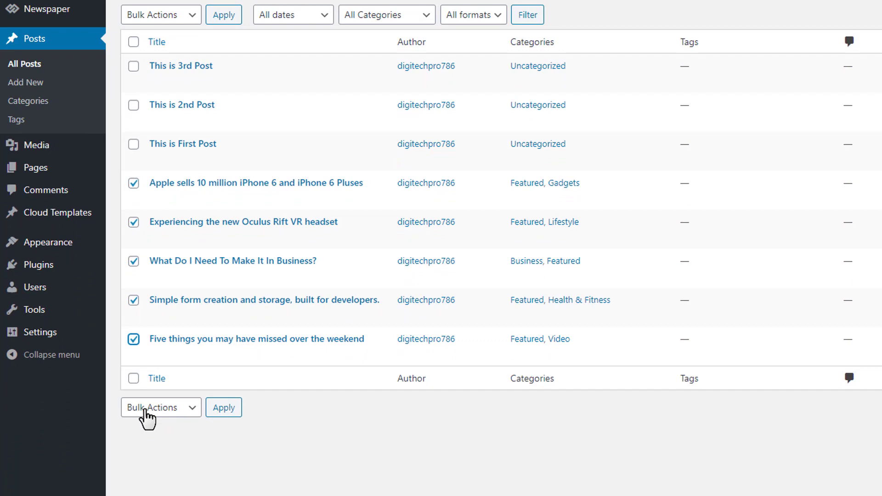
{"action": "left_click", "coordinate": [147, 416]}
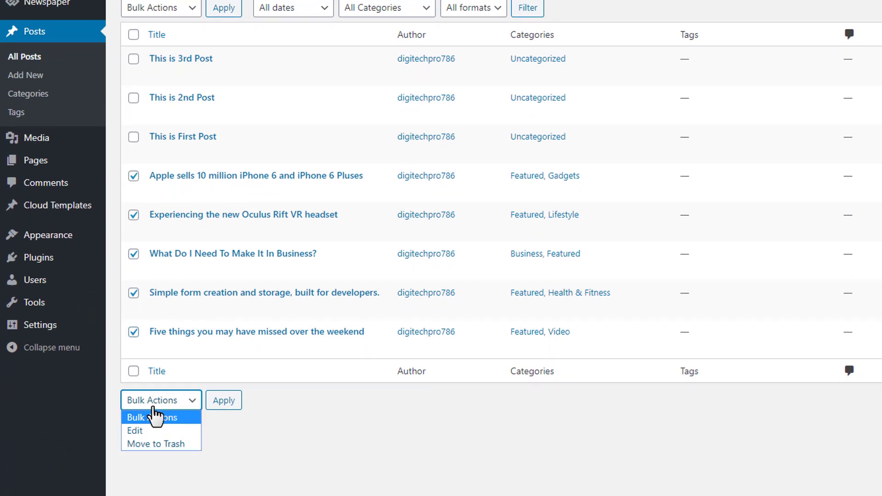
{"action": "left_click", "coordinate": [168, 451]}
{"action": "left_click", "coordinate": [224, 406]}
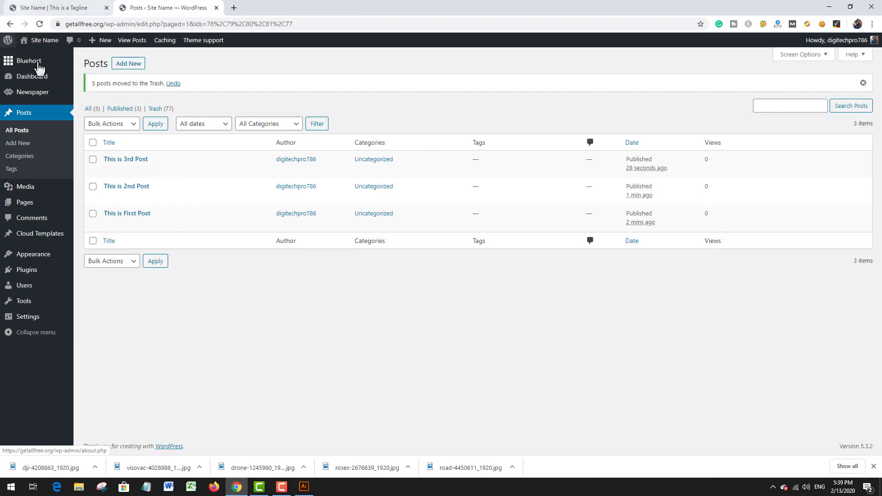
Step: Open the live site's homepage in a new browser tab and switch to it
{"action": "mouse_move", "coordinate": [39, 40]}
{"action": "right_click", "coordinate": [35, 56]}
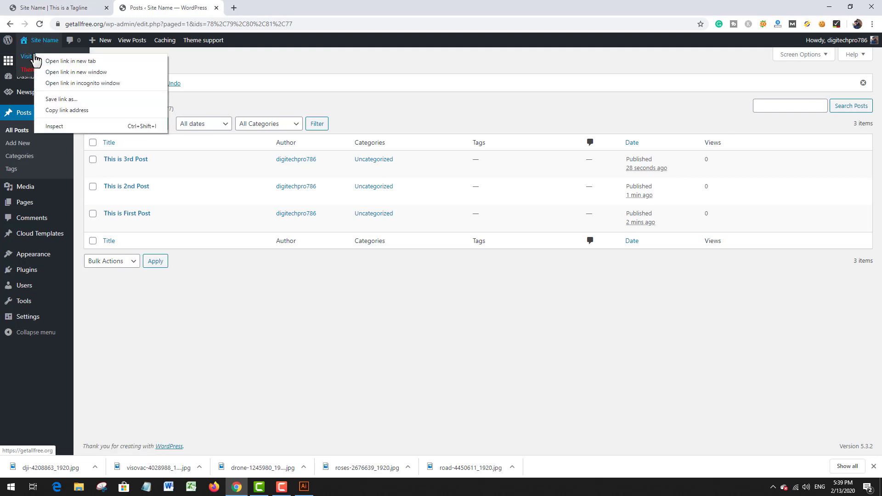
{"action": "left_click", "coordinate": [64, 60]}
{"action": "left_click", "coordinate": [271, 6]}
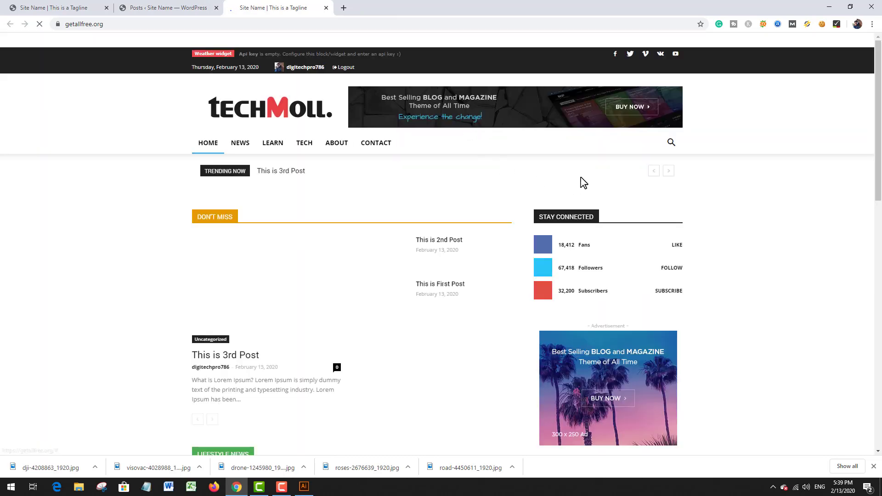
Step: Examine the homepage from the Don't Miss block down to the footer, checking where the new posts and their images appear
{"action": "scroll", "coordinate": [592, 172], "scroll_direction": "down", "scroll_amount": 2}
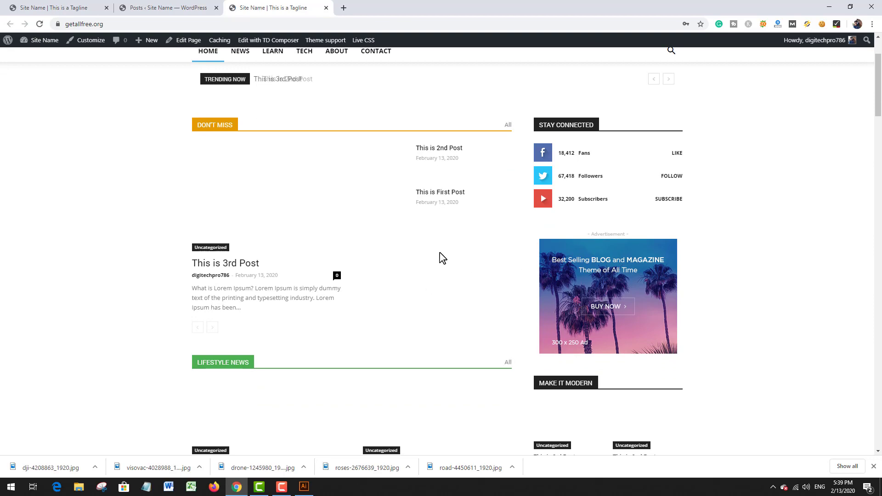
{"action": "scroll", "coordinate": [441, 256], "scroll_direction": "up", "scroll_amount": 2}
{"action": "scroll", "coordinate": [524, 203], "scroll_direction": "down", "scroll_amount": 6}
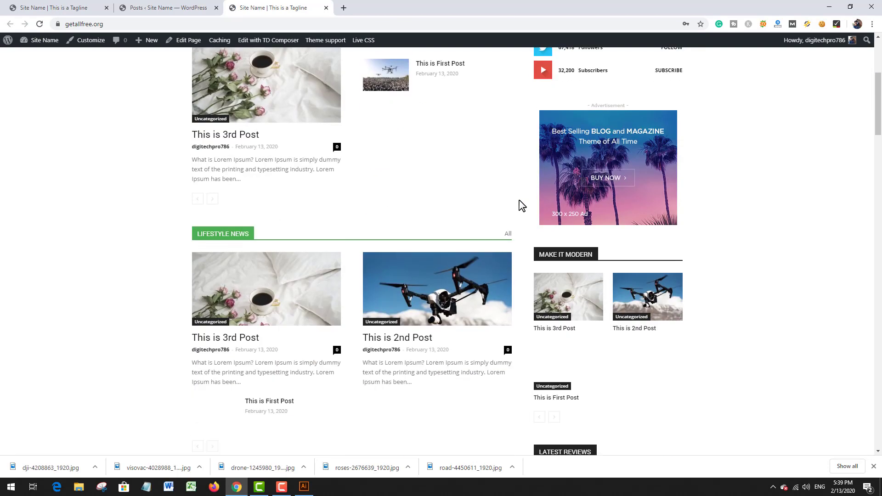
{"action": "scroll", "coordinate": [523, 203], "scroll_direction": "up", "scroll_amount": 3}
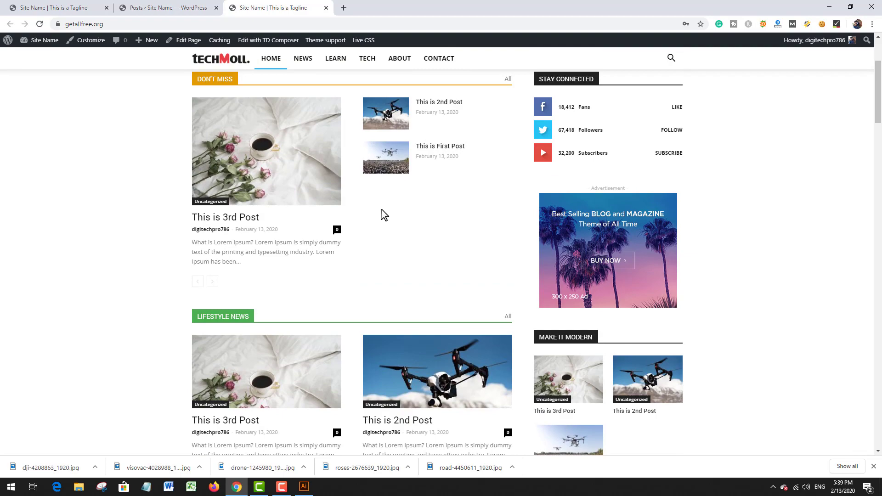
{"action": "scroll", "coordinate": [419, 248], "scroll_direction": "down", "scroll_amount": 7}
{"action": "scroll", "coordinate": [423, 240], "scroll_direction": "up", "scroll_amount": 7}
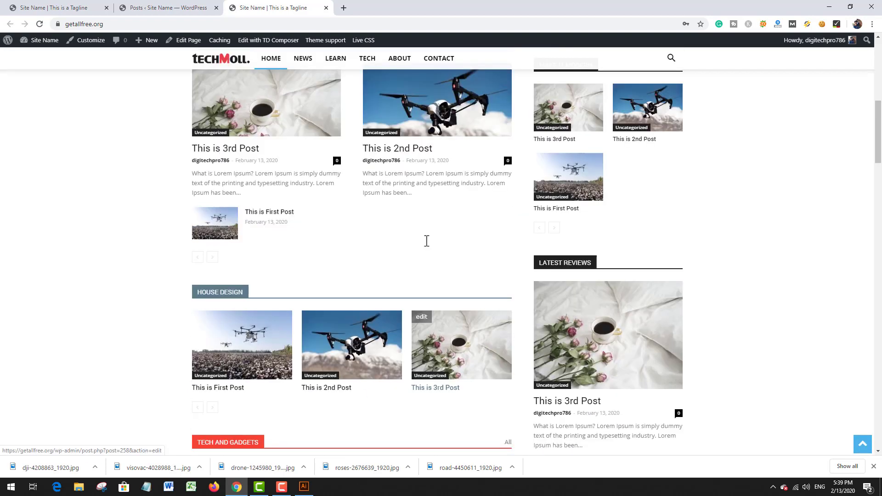
{"action": "scroll", "coordinate": [427, 245], "scroll_direction": "up", "scroll_amount": 3}
{"action": "scroll", "coordinate": [426, 245], "scroll_direction": "down", "scroll_amount": 7}
{"action": "scroll", "coordinate": [427, 245], "scroll_direction": "up", "scroll_amount": 7}
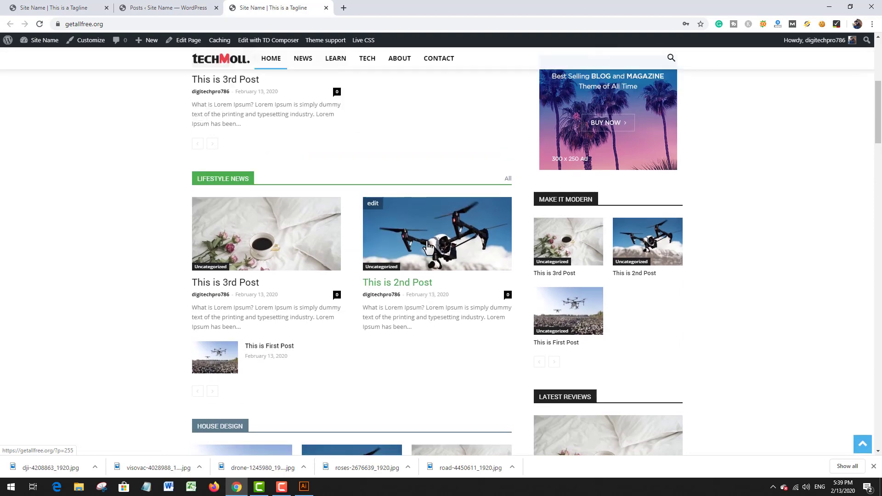
{"action": "scroll", "coordinate": [414, 321], "scroll_direction": "down", "scroll_amount": 2}
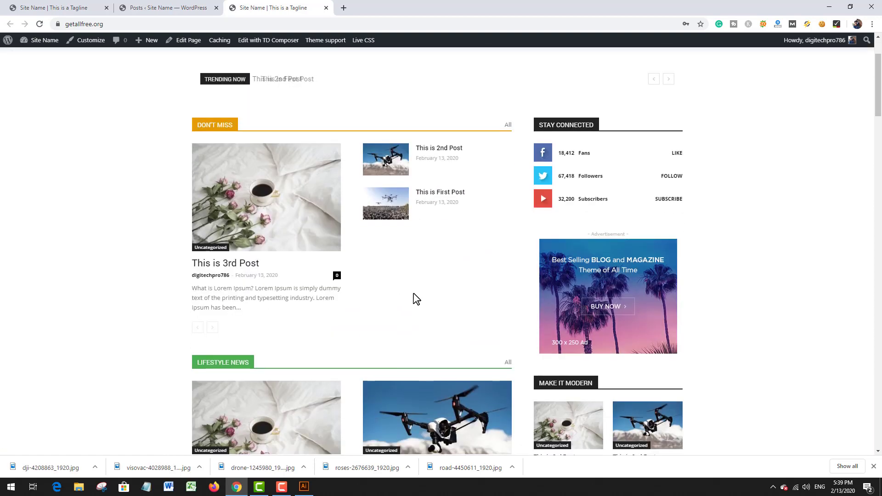
{"action": "scroll", "coordinate": [416, 262], "scroll_direction": "down", "scroll_amount": 1}
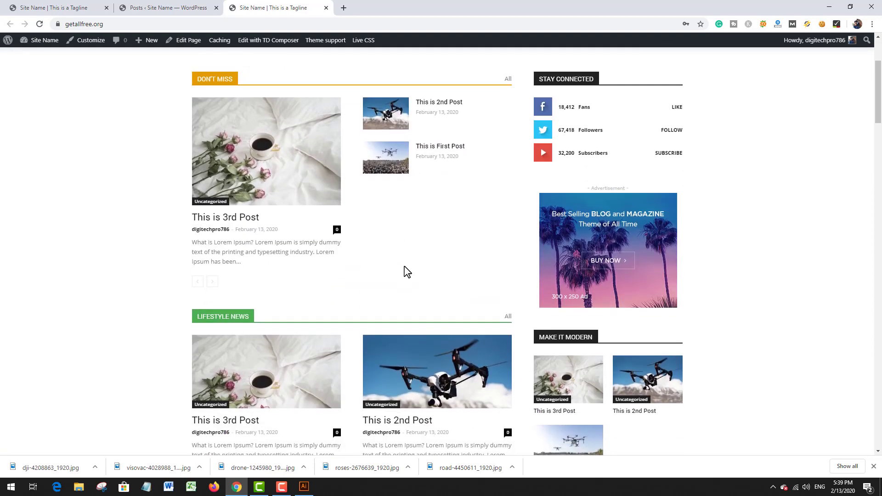
{"action": "scroll", "coordinate": [409, 271], "scroll_direction": "down", "scroll_amount": 20}
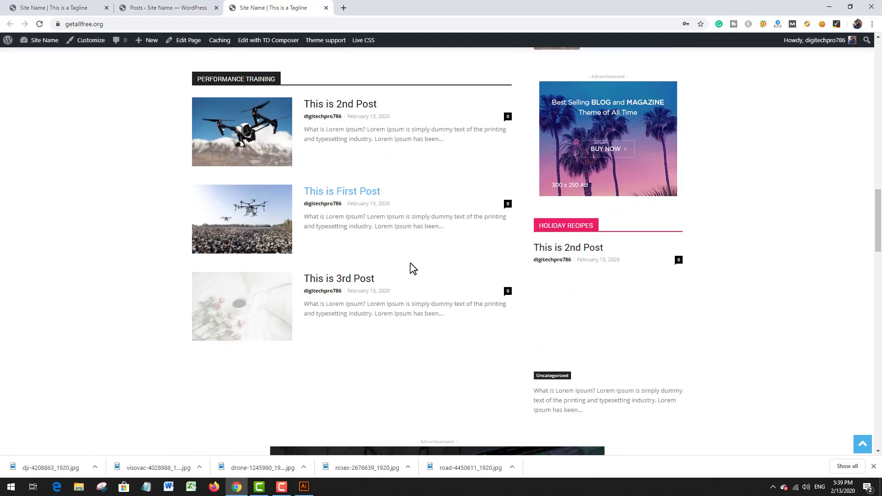
{"action": "scroll", "coordinate": [413, 269], "scroll_direction": "down", "scroll_amount": 15}
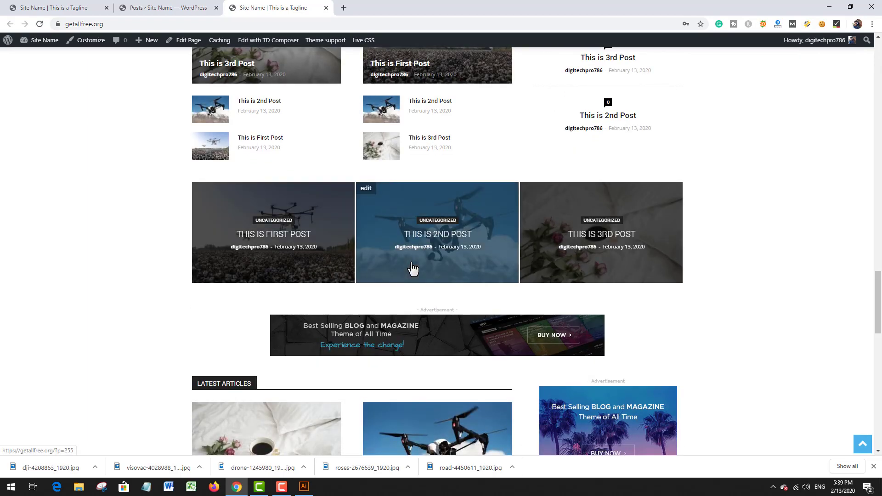
{"action": "scroll", "coordinate": [413, 269], "scroll_direction": "down", "scroll_amount": 15}
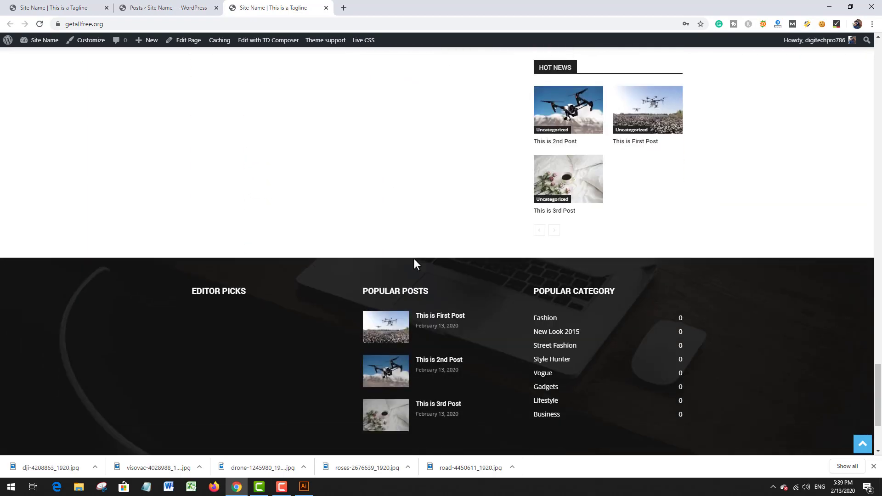
{"action": "scroll", "coordinate": [414, 260], "scroll_direction": "down", "scroll_amount": 3}
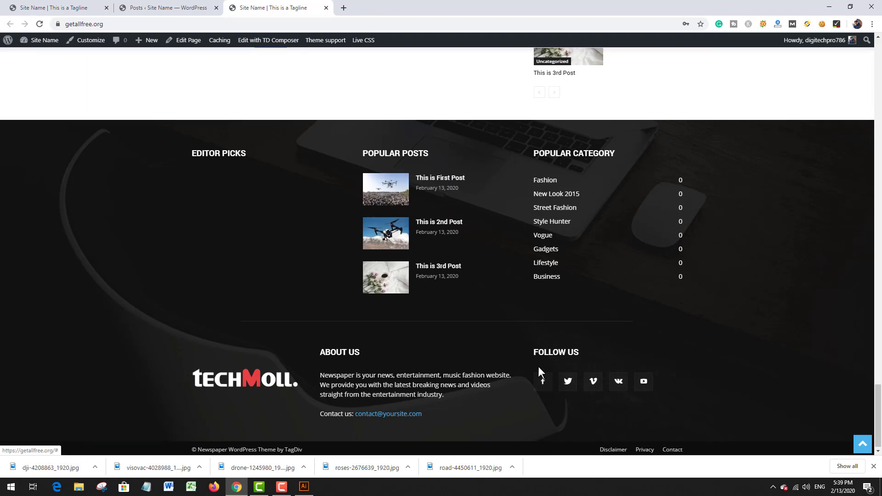
{"action": "scroll", "coordinate": [535, 368], "scroll_direction": "up", "scroll_amount": 15}
{"action": "scroll", "coordinate": [530, 365], "scroll_direction": "up", "scroll_amount": 8}
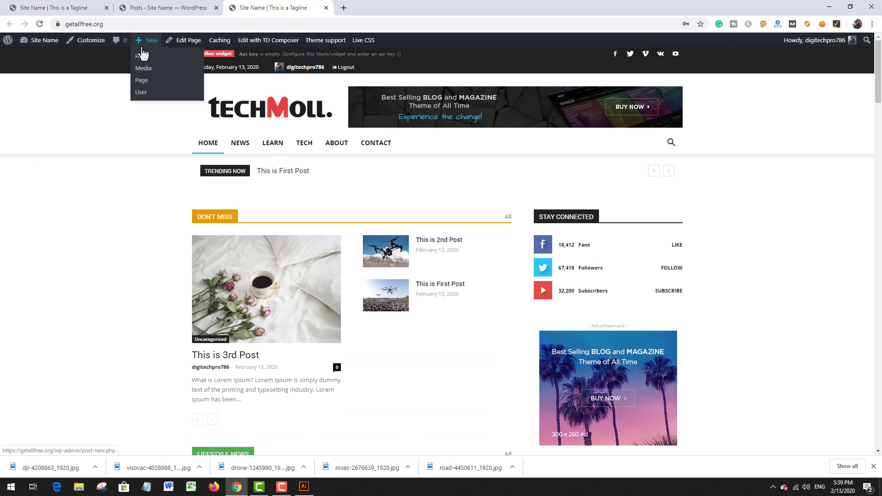
Step: Start a new post titled "this is 4th post" and paste the copied Lorem Ipsum text as its body
{"action": "left_click", "coordinate": [141, 56]}
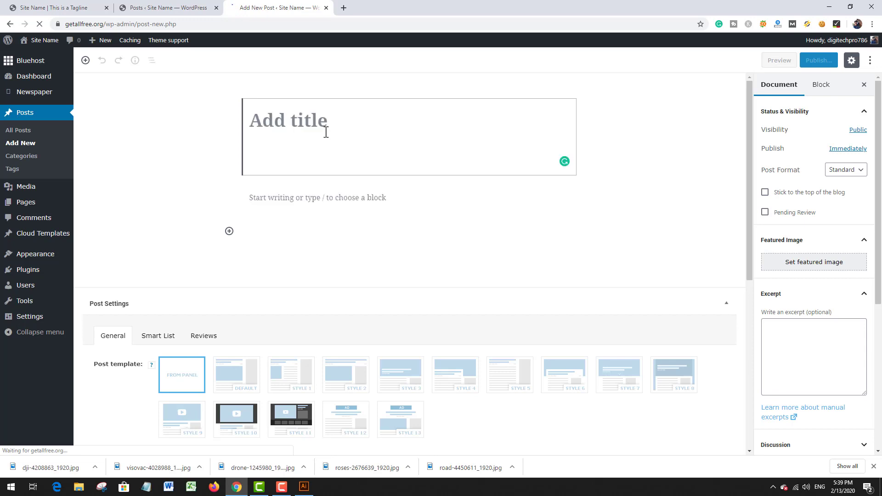
{"action": "type", "text": "this is"}
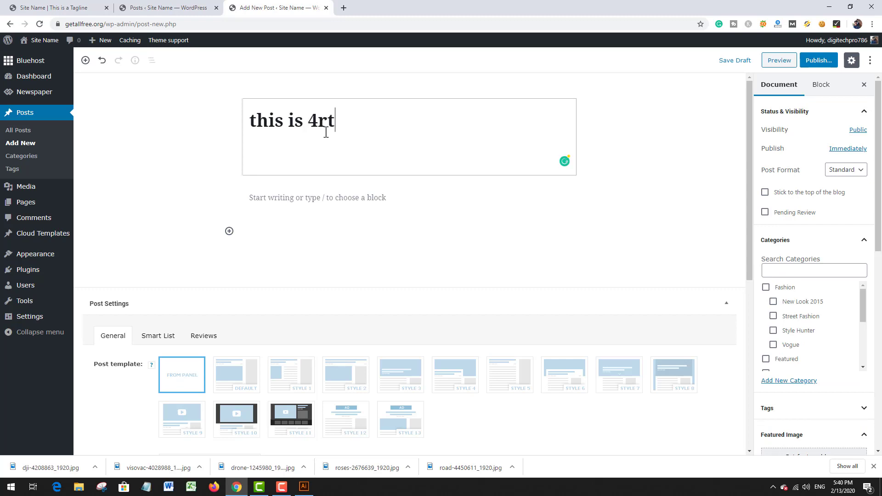
{"action": "type", "text": "4th post"}
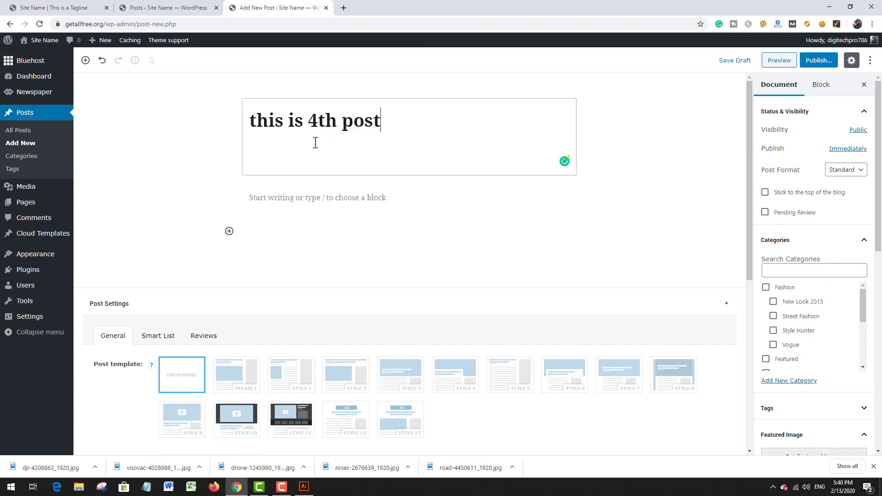
{"action": "left_click", "coordinate": [390, 209]}
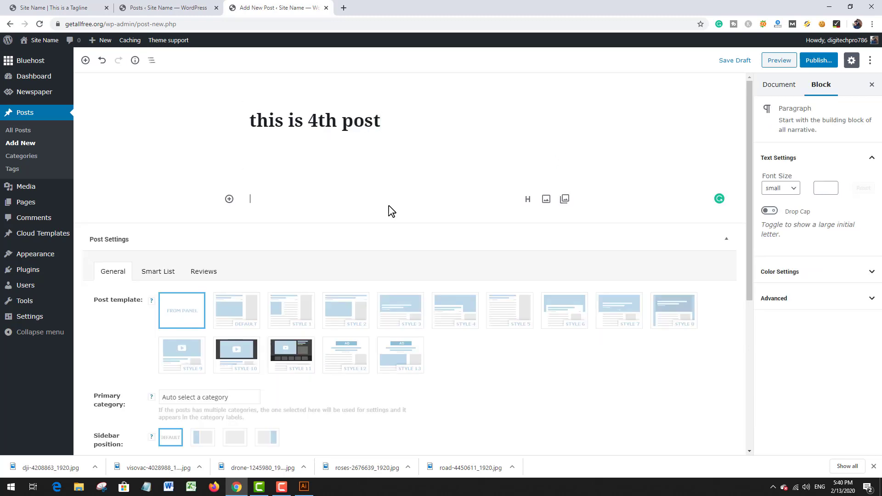
{"action": "type", "text": "Contrary to popular belief, Lorem Ipsum is not simply random text. It has roots in a piece of classical Latin literature from 45 BC, making it over 2000 years old. Richard McClintock, a Latin professor at Hampden-Sydney College in Virginia, looked up one of the more obscure Latin words, consectetur, from a Lorem Ipsum passage, and going through the cites of the word in classical literature, discovered the undoubtable source. Lorem Ipsum comes from sections 1.10.32 and 1.10.33 of \"de Finibus Bonorum et Malorum\" (The Extremes of Good and Evil) by Cicero, written in 45 BC. This book is a treatise on the theory of ethics, very popular during the Renaissance. The first line of Lorem Ipsum, \"Lorem ipsum dolor sit amet..\", comes from a line in section 1.10.32. The standard chunk of Lorem Ipsum used since the 1500s is reproduced below for those interested. Sections 1.10.32 and 1.10.33 from \"de Finibus Bonorum et Malorum\" by Cicero are also reproduced in their exact original form, accompanied by English versions from the 1914 translation by H. Rackham."}
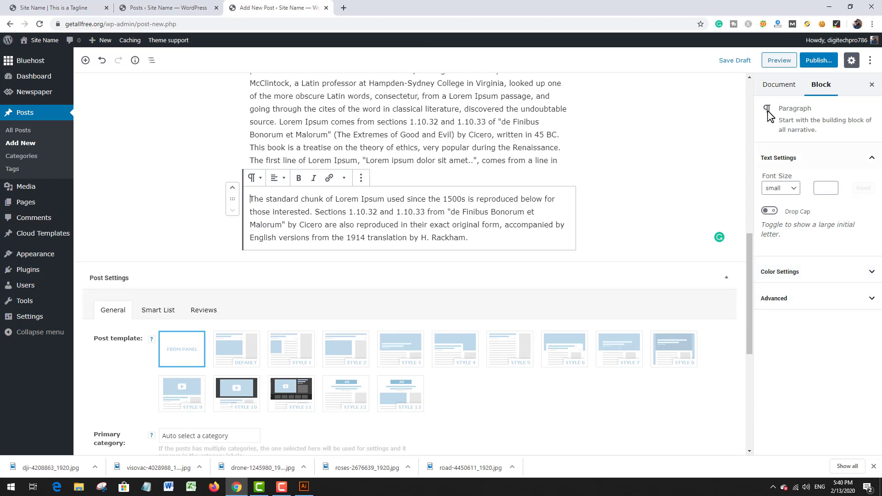
Step: Upload visovac-4028988_1920 from the Desktop and set it as the post's featured image
{"action": "left_click", "coordinate": [793, 90]}
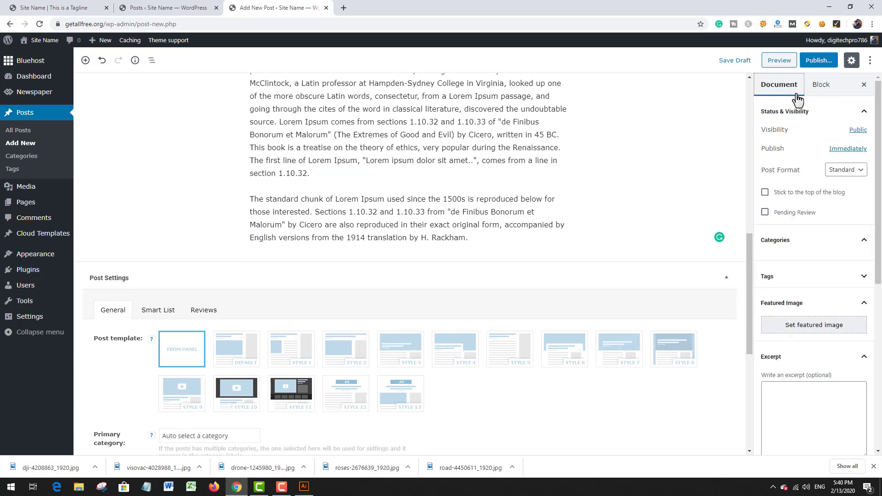
{"action": "left_click", "coordinate": [809, 326]}
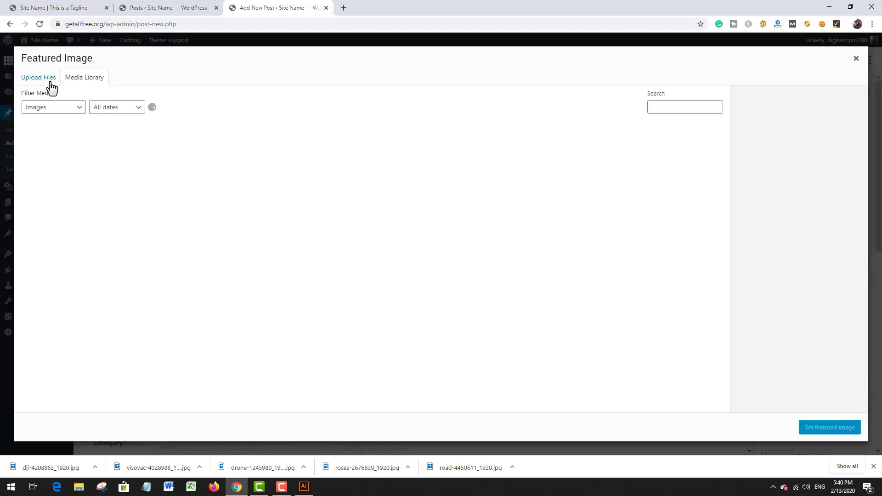
{"action": "left_click", "coordinate": [39, 78]}
{"action": "left_click", "coordinate": [444, 233]}
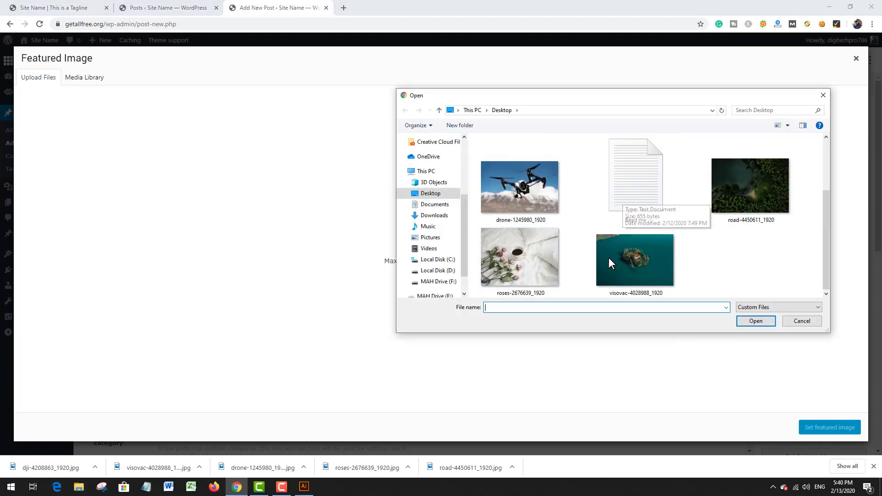
{"action": "double_click", "coordinate": [630, 255]}
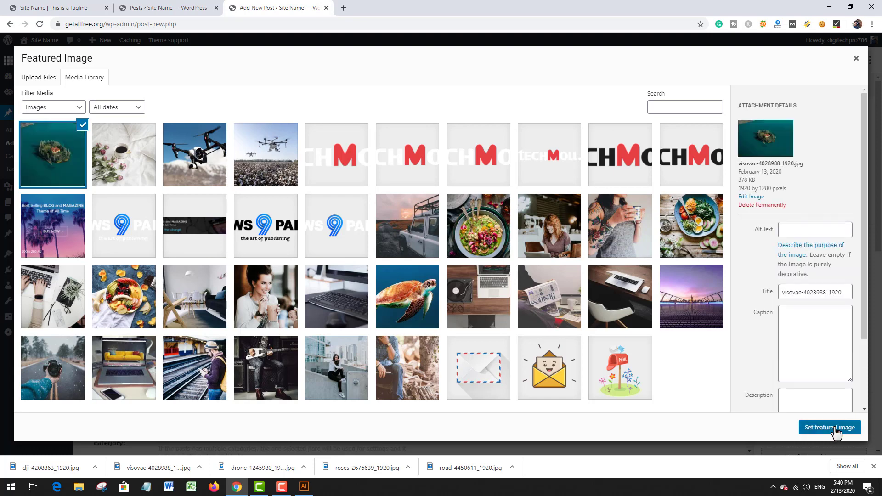
{"action": "left_click", "coordinate": [833, 429]}
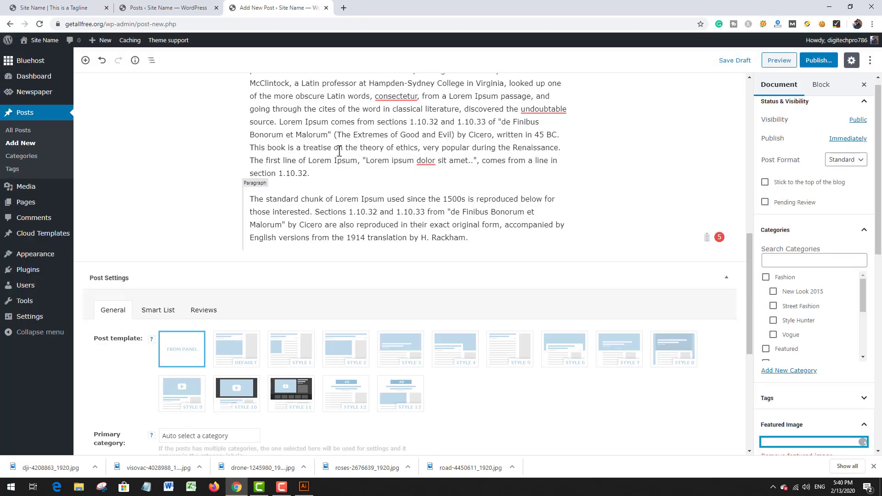
Step: Publish the post "this is 4th post" and start another new post
{"action": "left_click", "coordinate": [826, 63]}
{"action": "left_click", "coordinate": [826, 62]}
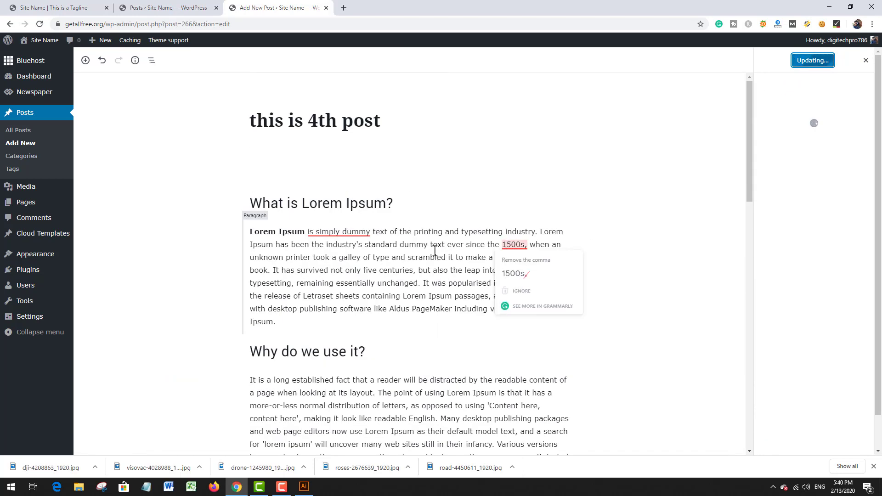
{"action": "left_click", "coordinate": [19, 144]}
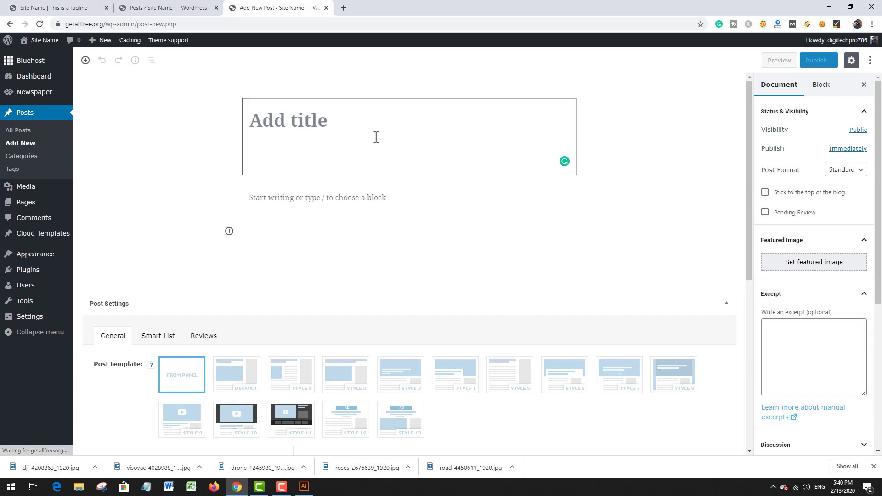
Step: Title the new post "this is 5th post" and paste the copied Lorem Ipsum text as its body
{"action": "type", "text": "this is 5"}
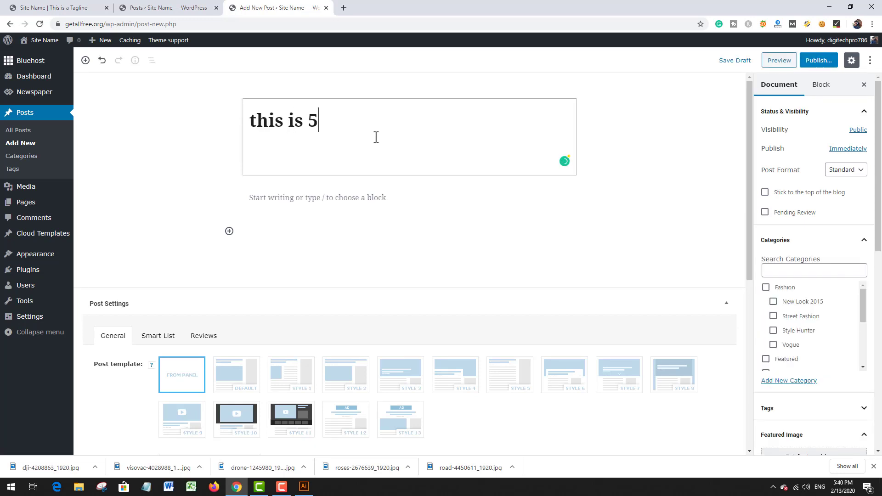
{"action": "type", "text": "th post"}
{"action": "left_click", "coordinate": [366, 194]}
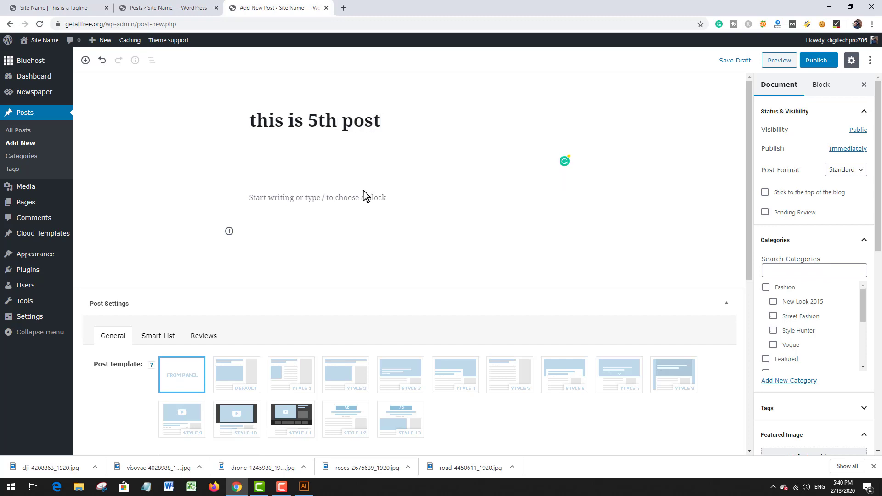
{"action": "type", "text": "Contrary to popular belief, Lorem Ipsum is not simply random text. It has roots in a piece of classical Latin literature from 45 BC, making it over 2000 years old. Richard McClintock, a Latin professor at Hampden-Sydney College in Virginia, looked up one of the more obscure Latin words, consectetur, from a Lorem Ipsum passage, and going through the cites of the word in classical literature, discovered the undoubtable source. Lorem Ipsum comes from sections 1.10.32 and 1.10.33 of \"de Finibus Bonorum et Malorum\" (The Extremes of Good and Evil) by Cicero, written in 45 BC. This book is a treatise on the theory of ethics, very popular during the Renaissance. The first line of Lorem Ipsum, \"Lorem ipsum dolor sit amet..\", comes from a line in section 1.10.32. The standard chunk of Lorem Ipsum used since the 1500s is reproduced below for those interested. Sections 1.10.32 and 1.10.33 from \"de Finibus Bonorum et Malorum\" by Cicero are also reproduced in their exact original form, accompanied by English versions from the 1914 translation by H. Rackham."}
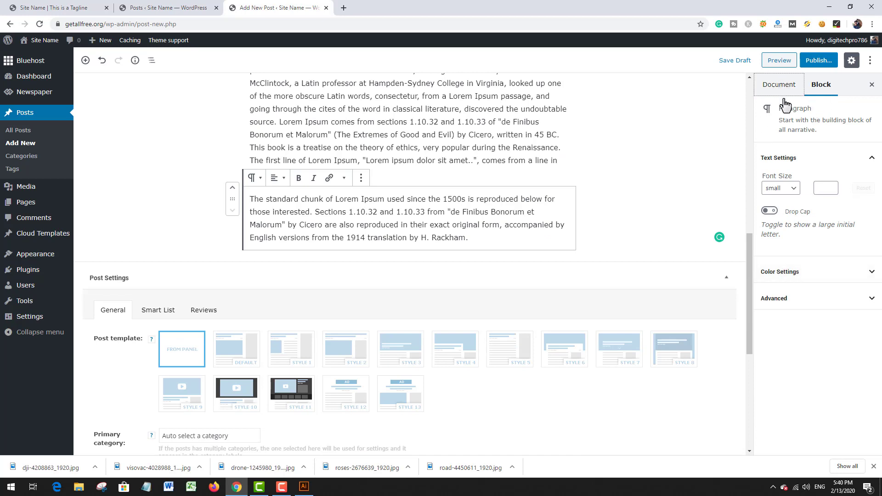
Step: Upload roses-2676639_1920 from the Desktop in the featured image dialog and return to the file upload area
{"action": "left_click", "coordinate": [777, 86]}
{"action": "left_click", "coordinate": [814, 324]}
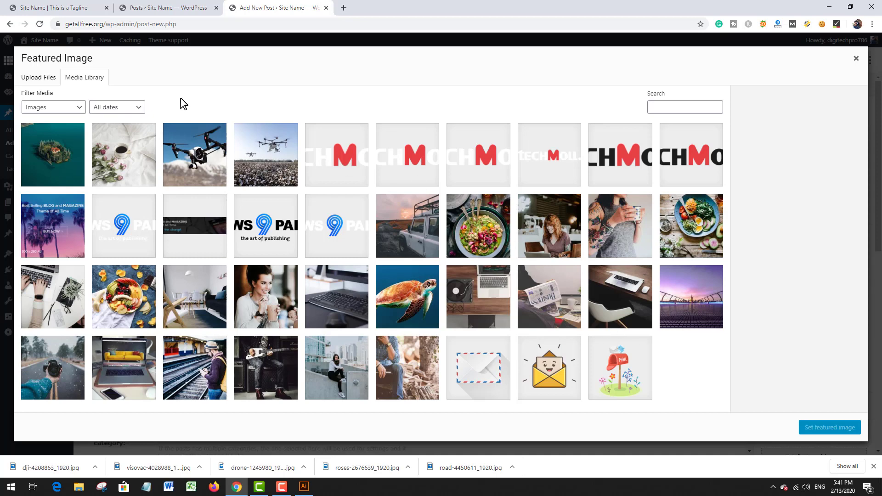
{"action": "left_click", "coordinate": [35, 78]}
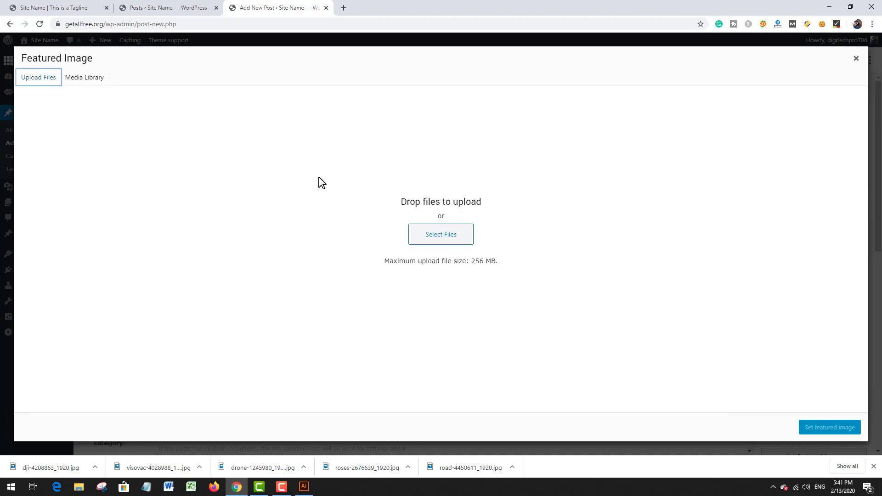
{"action": "left_click", "coordinate": [461, 234]}
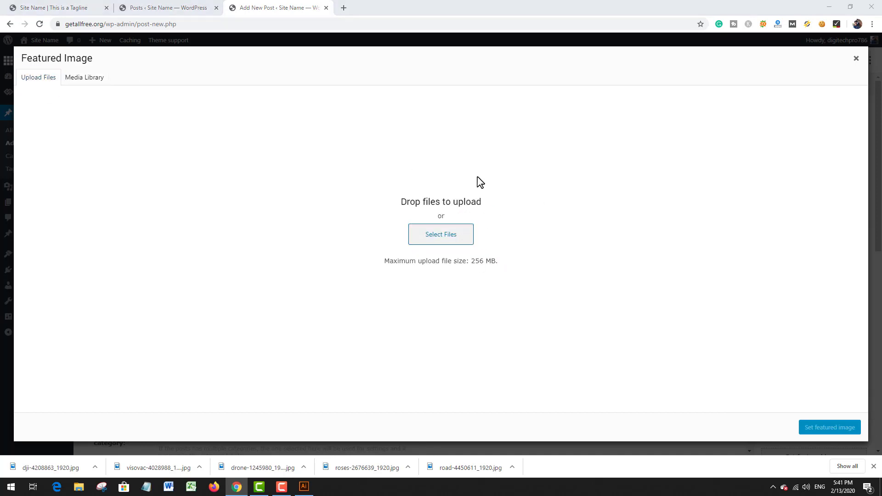
{"action": "scroll", "coordinate": [631, 216], "scroll_direction": "down", "scroll_amount": 2}
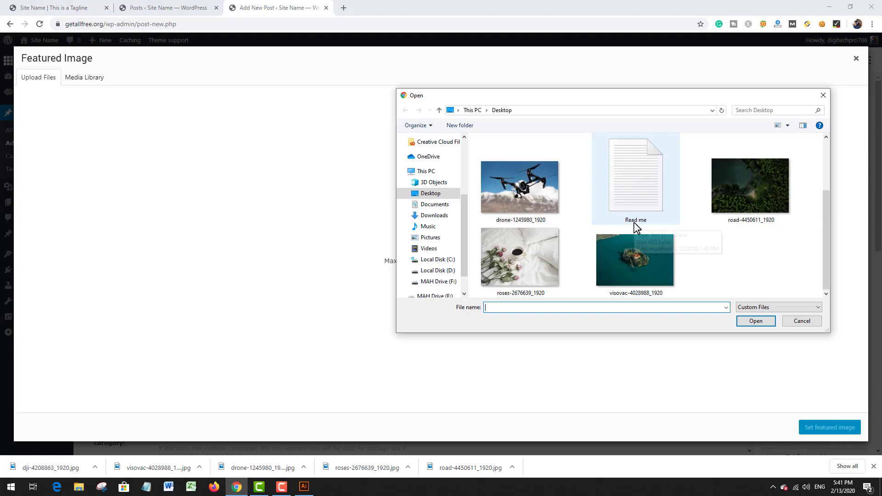
{"action": "double_click", "coordinate": [529, 271]}
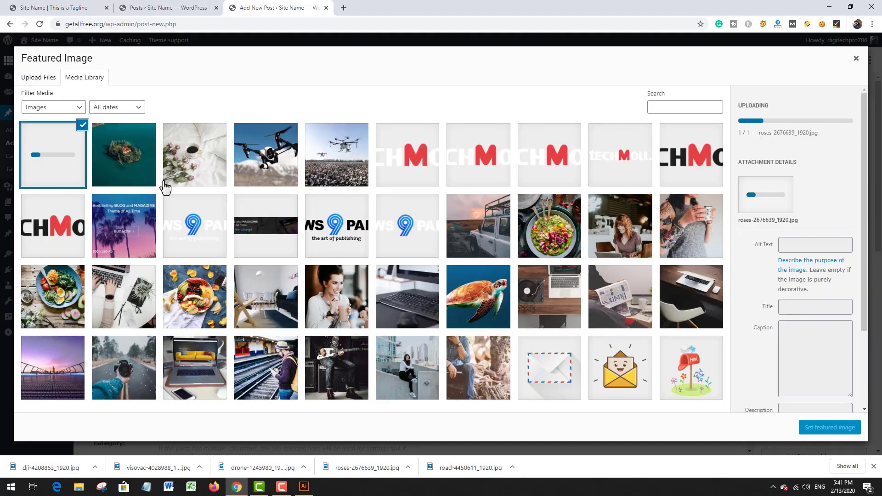
{"action": "left_click", "coordinate": [38, 78]}
{"action": "left_click", "coordinate": [453, 236]}
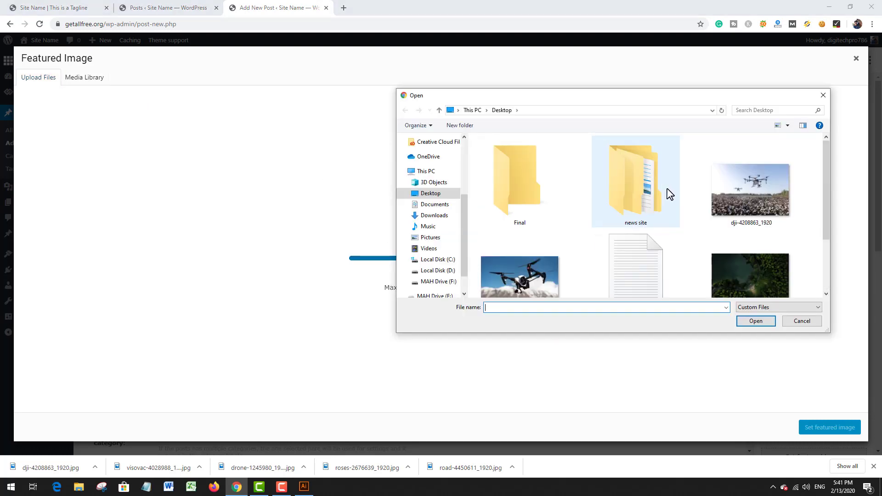
{"action": "scroll", "coordinate": [669, 194], "scroll_direction": "down", "scroll_amount": 2}
{"action": "scroll", "coordinate": [669, 194], "scroll_direction": "up", "scroll_amount": 2}
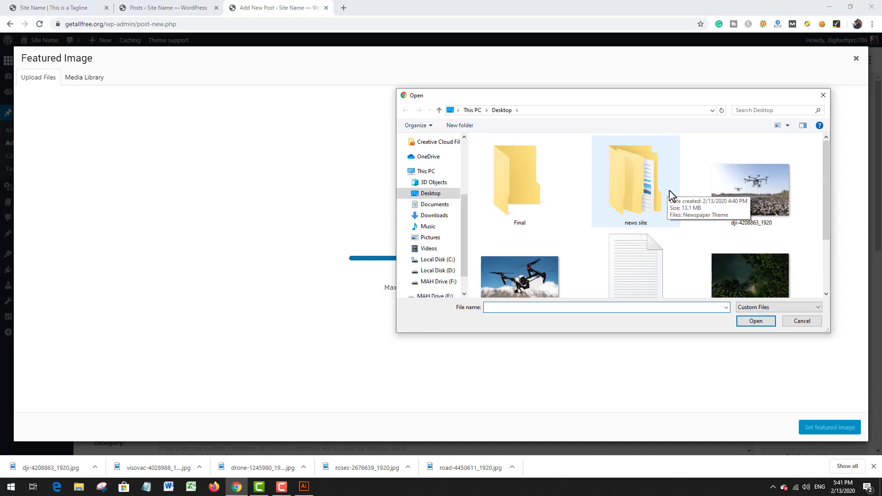
{"action": "scroll", "coordinate": [669, 194], "scroll_direction": "down", "scroll_amount": 2}
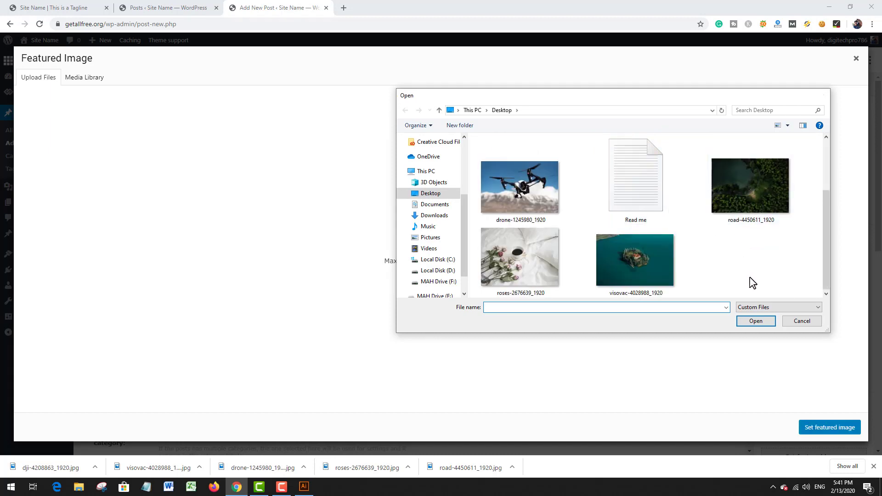
{"action": "key", "text": "Escape"}
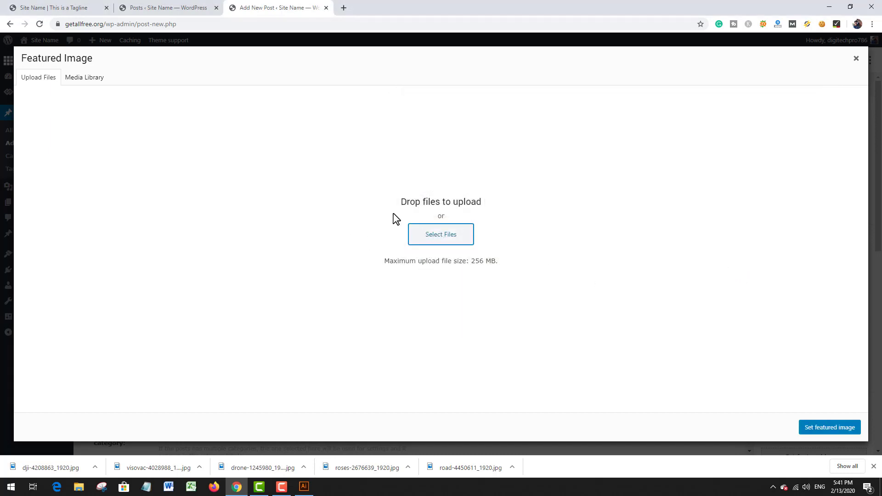
Step: Upload road-4450611_1920 from the Desktop to the media library
{"action": "left_click", "coordinate": [442, 236]}
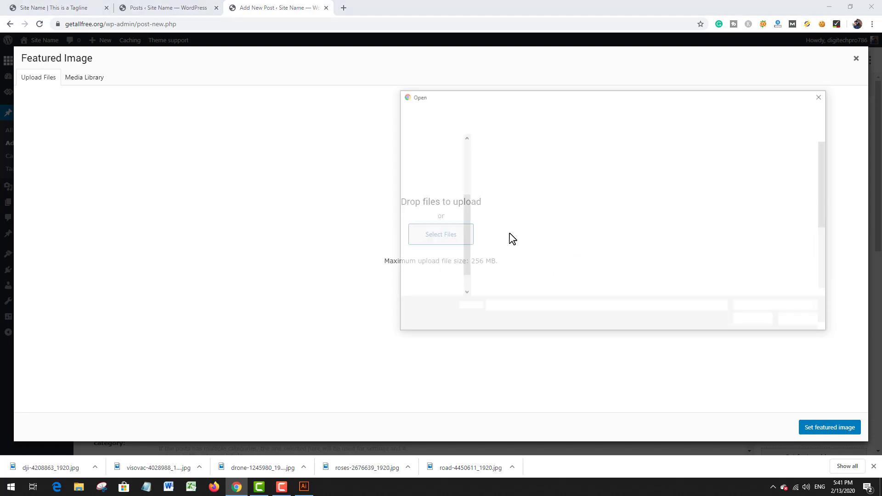
{"action": "scroll", "coordinate": [771, 269], "scroll_direction": "down", "scroll_amount": 1}
{"action": "double_click", "coordinate": [761, 261]}
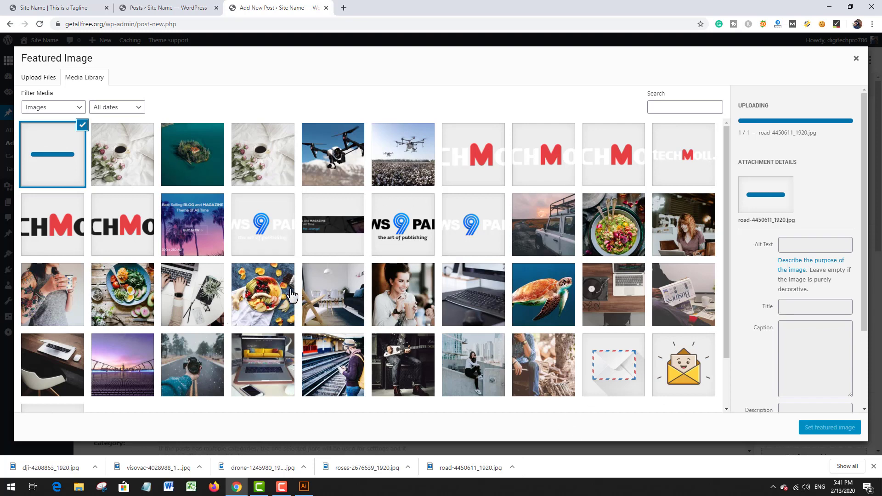
Step: Set the existing interior photo 14.jpg as the featured image and publish the post "this is 5th post"
{"action": "left_click", "coordinate": [329, 300]}
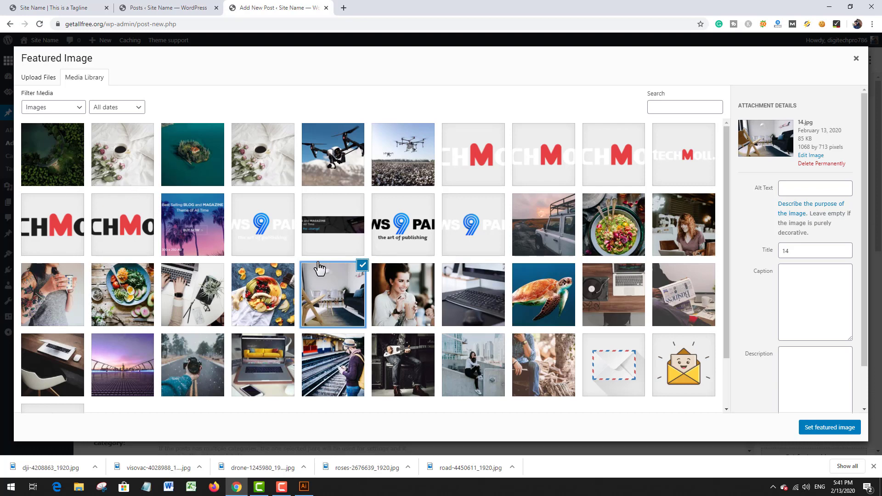
{"action": "left_click", "coordinate": [803, 428]}
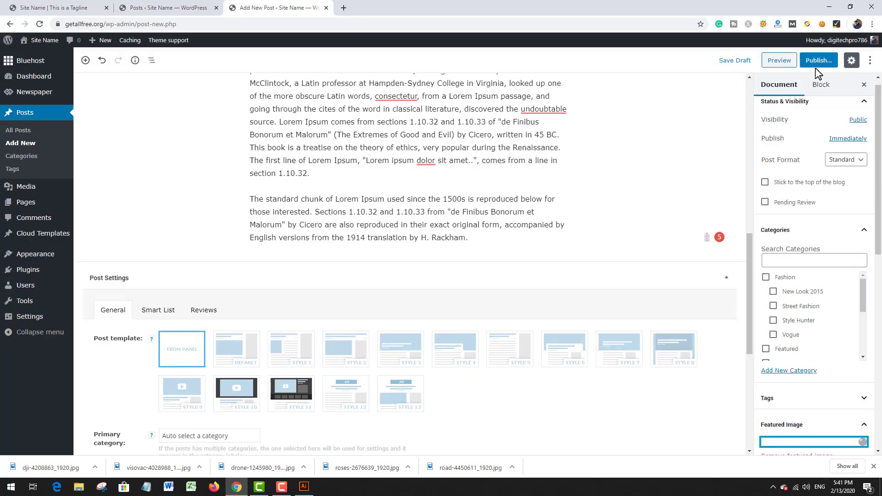
{"action": "left_click", "coordinate": [820, 62]}
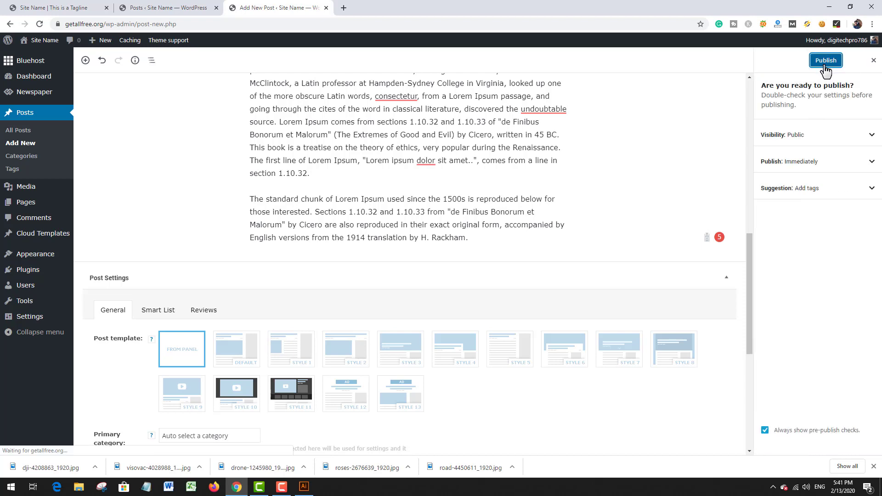
{"action": "left_click", "coordinate": [824, 64]}
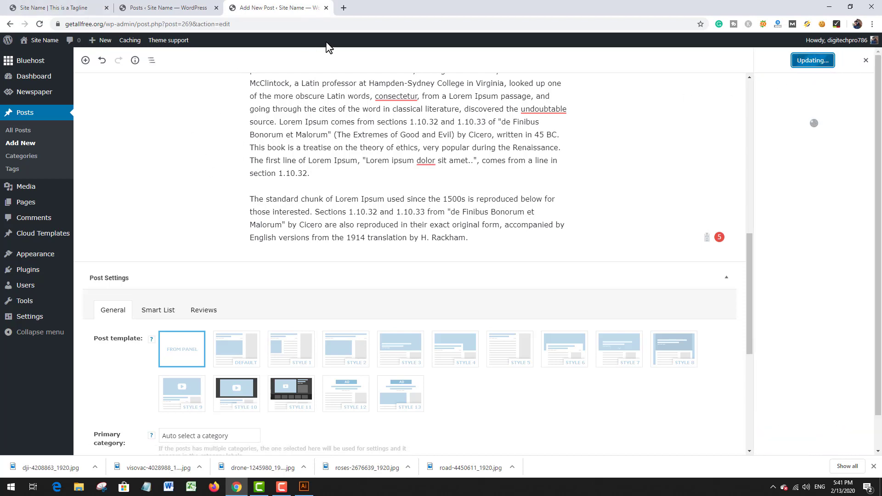
Step: Close the post editor's browser tab and open the site's Theme panel from the posts list
{"action": "left_click", "coordinate": [326, 8]}
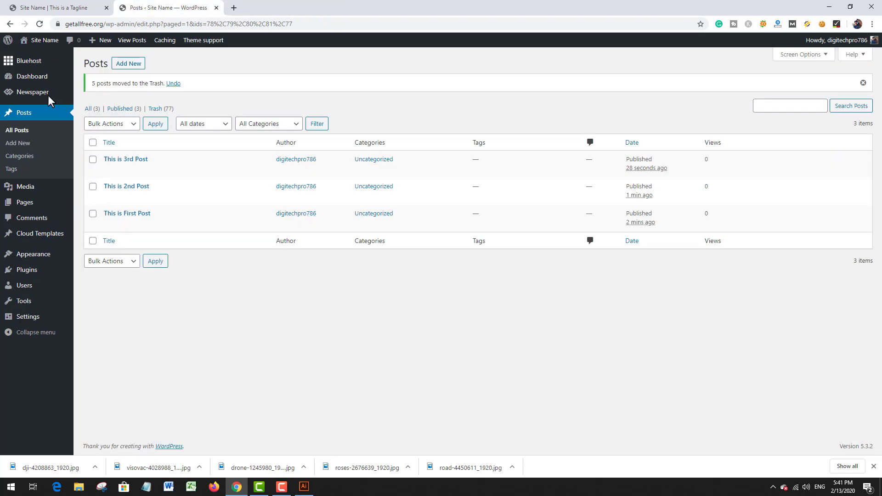
{"action": "mouse_move", "coordinate": [45, 40]}
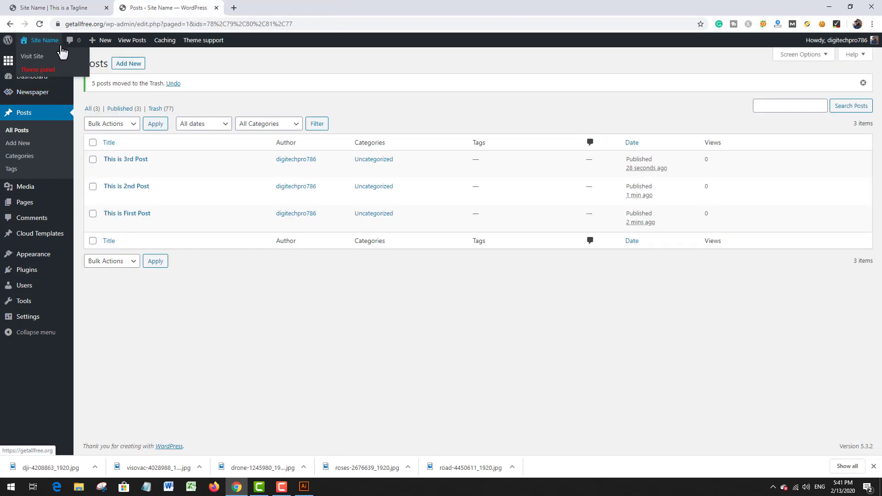
{"action": "left_click", "coordinate": [51, 71]}
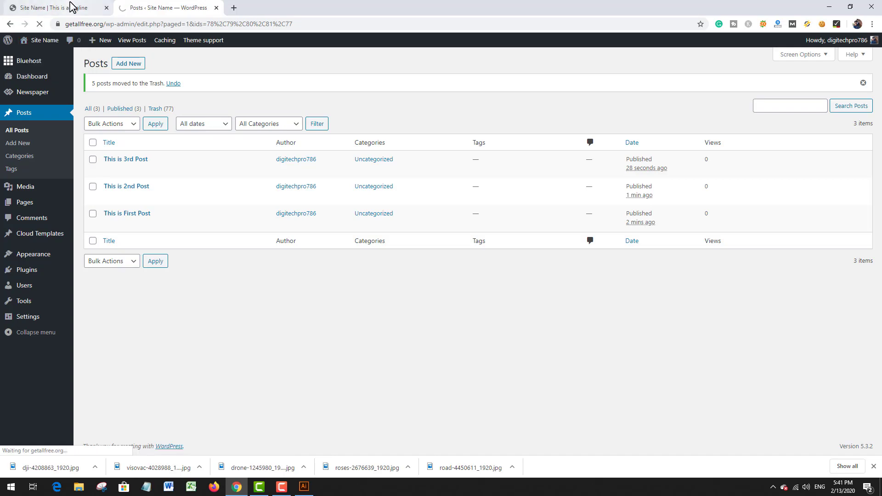
Step: Switch to the live homepage, moving its tab after the admin tab, and examine the page down to the footer
{"action": "left_click_drag", "start_coordinate": [68, 2], "coordinate": [209, 4]}
{"action": "scroll", "coordinate": [407, 213], "scroll_direction": "down", "scroll_amount": 15}
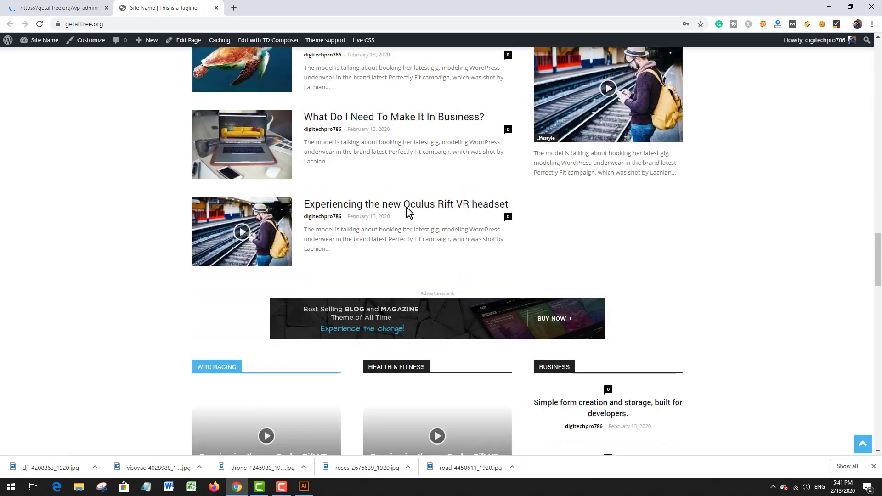
{"action": "scroll", "coordinate": [409, 210], "scroll_direction": "down", "scroll_amount": 10}
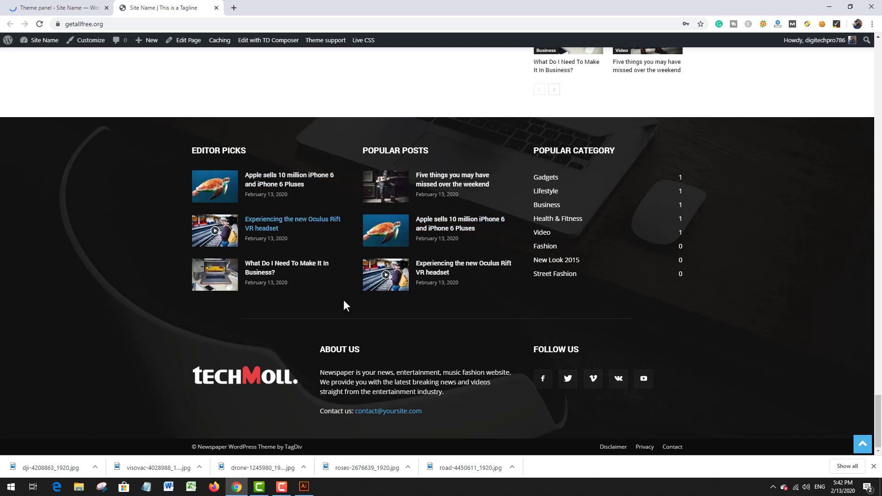
Step: Examine the About Us text, contact line and Follow Us icons in the live homepage's footer
{"action": "left_click_drag", "start_coordinate": [320, 382], "coordinate": [421, 410]}
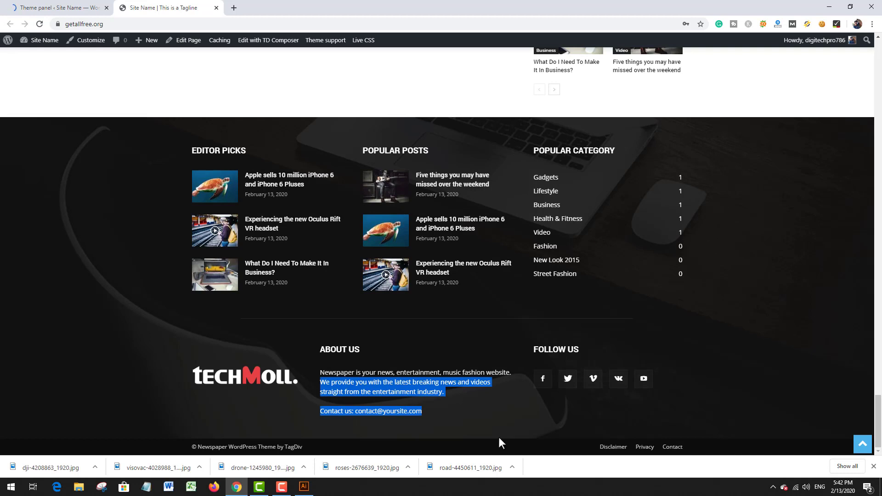
{"action": "left_click", "coordinate": [478, 412]}
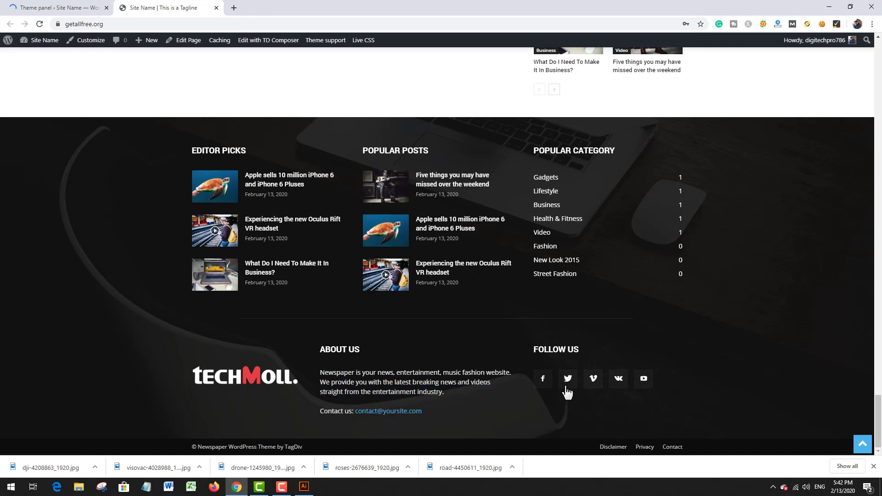
{"action": "scroll", "coordinate": [414, 341], "scroll_direction": "up", "scroll_amount": 1}
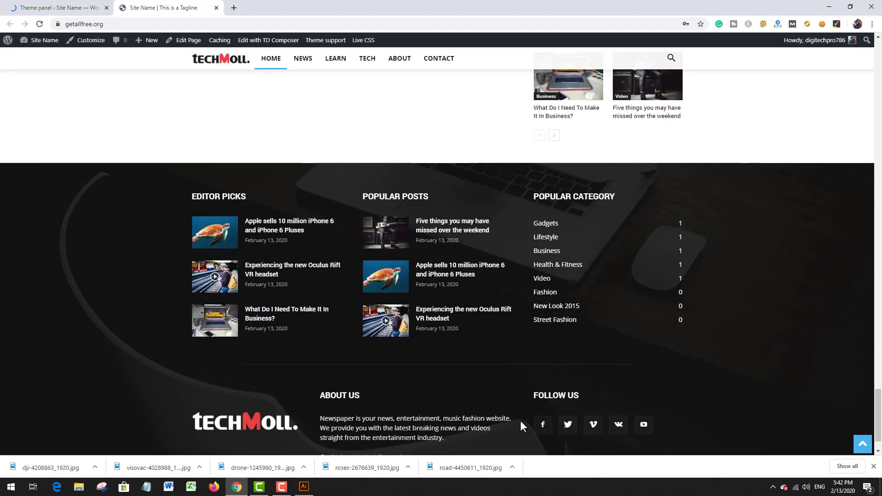
{"action": "scroll", "coordinate": [405, 335], "scroll_direction": "down", "scroll_amount": 1}
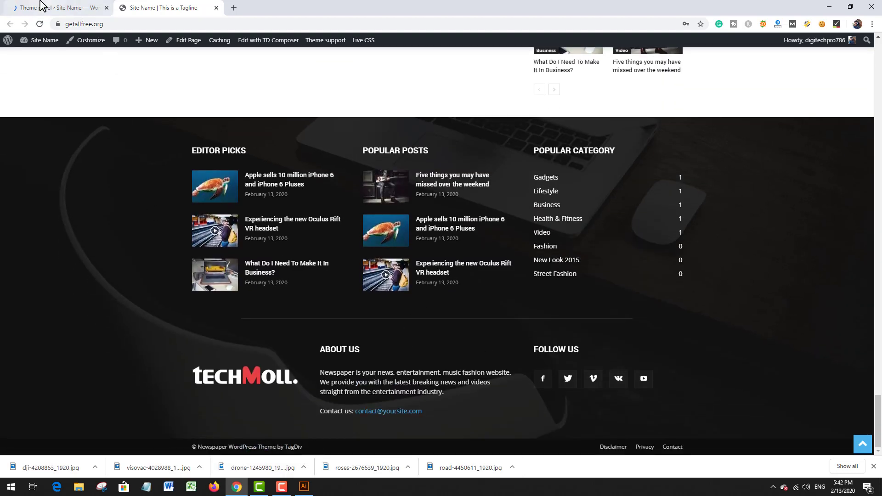
Step: Return to the Theme panel and expand the Footer info content settings in its Footer section
{"action": "left_click", "coordinate": [59, 8]}
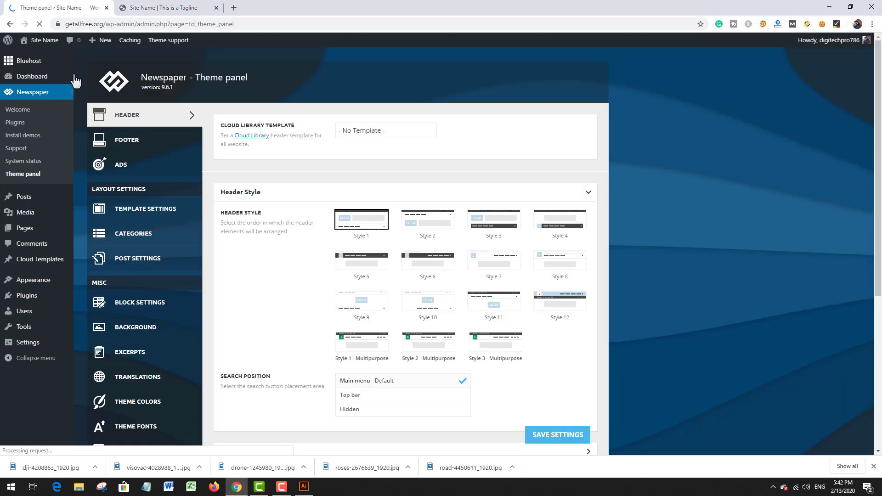
{"action": "left_click", "coordinate": [147, 145]}
{"action": "scroll", "coordinate": [313, 190], "scroll_direction": "down", "scroll_amount": 4}
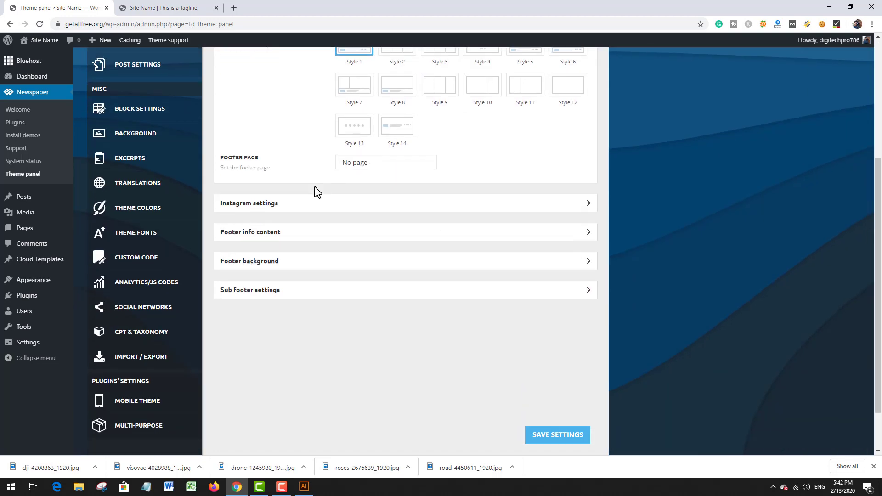
{"action": "left_click", "coordinate": [255, 202]}
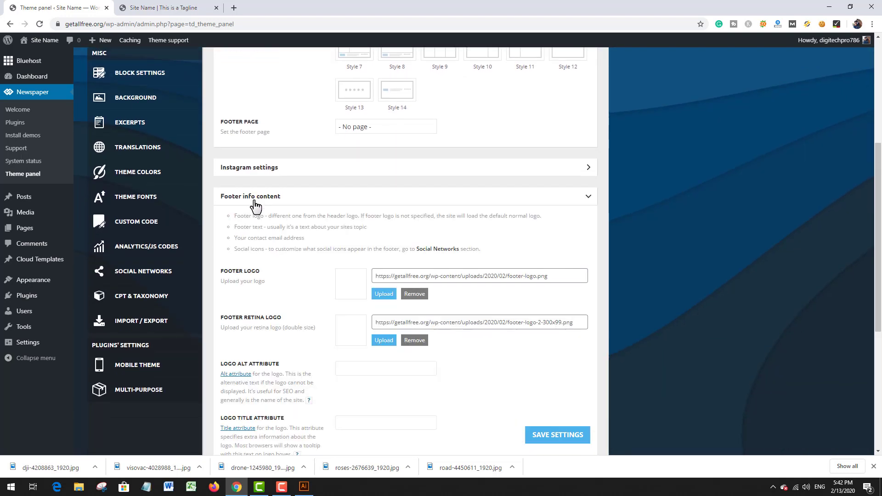
{"action": "scroll", "coordinate": [350, 226], "scroll_direction": "down", "scroll_amount": 6}
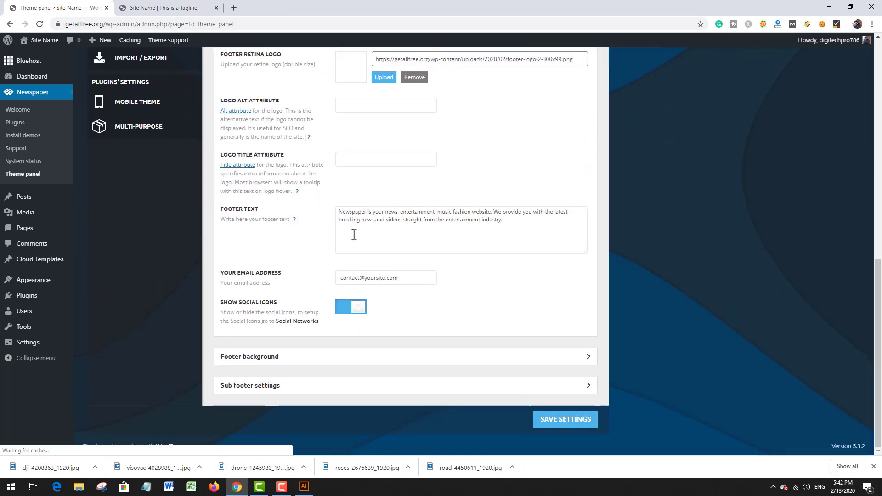
Step: Replace the footer text with "this is news blog you will get every new of cricket and everything related to cricket etc...."
{"action": "left_click", "coordinate": [356, 239]}
{"action": "key", "text": "ctrl+a"}
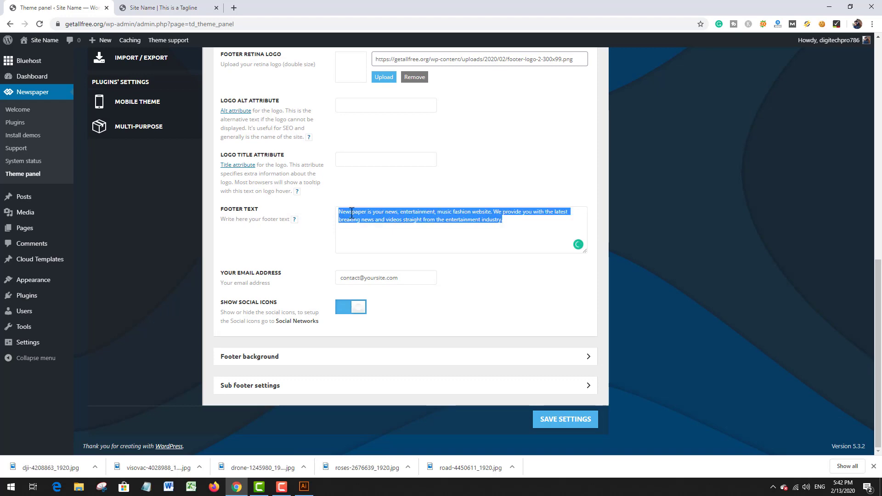
{"action": "left_click", "coordinate": [165, 7]}
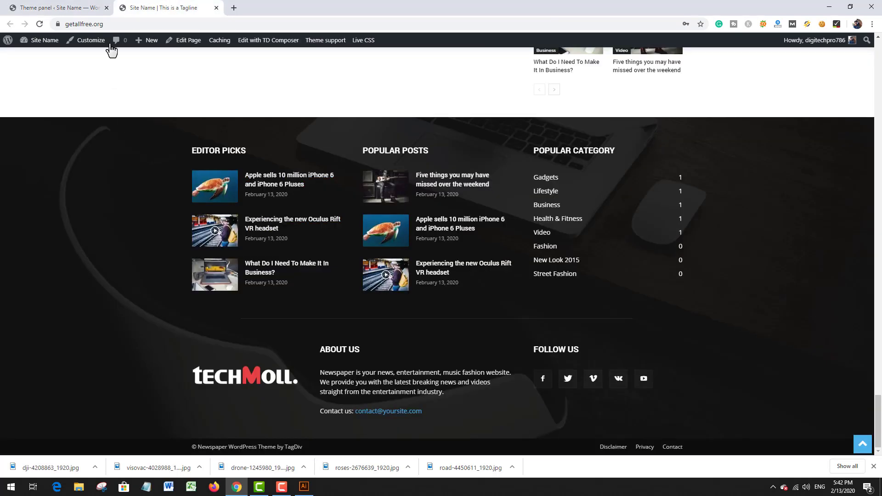
{"action": "left_click", "coordinate": [85, 7]}
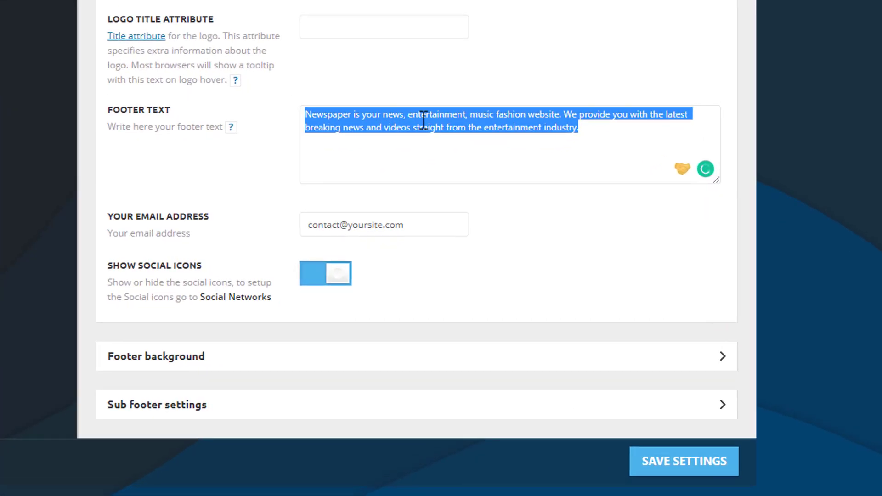
{"action": "type", "text": "this is "}
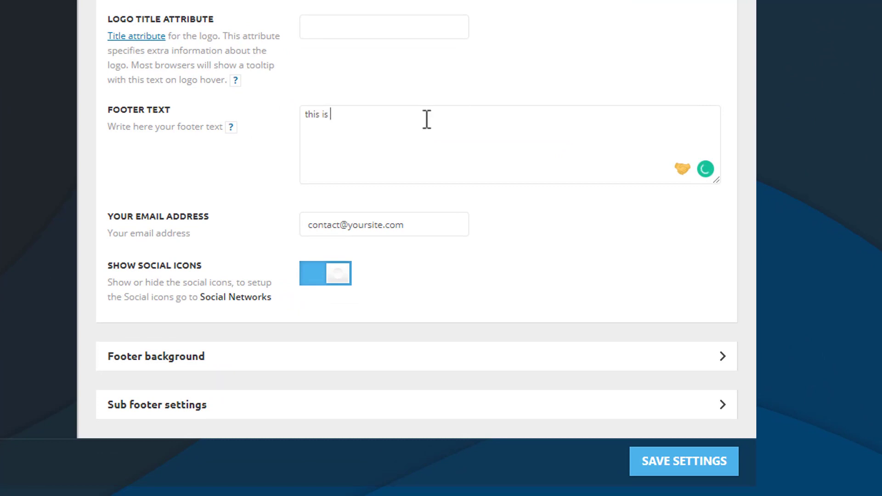
{"action": "type", "text": "a"}
{"action": "type", "text": "new "}
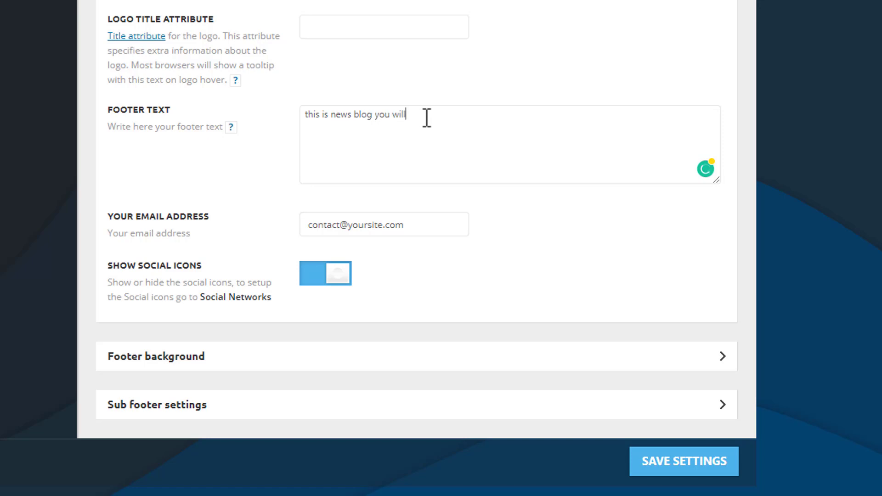
{"action": "type", "text": " get every new of cricket and everything related to c"}
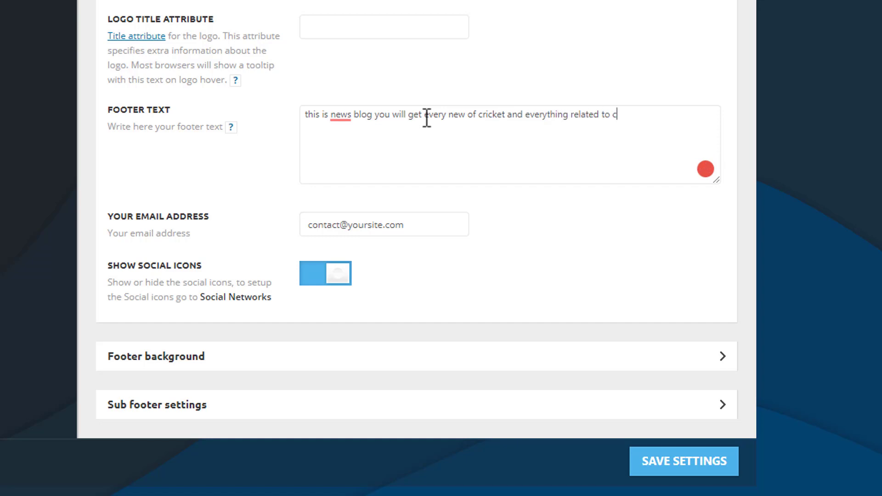
{"action": "type", "text": "ricket etc...."}
Step: Replace the placeholder address in the footer's e-mail field with the site's own contact e-mail
{"action": "left_click_drag", "start_coordinate": [425, 221], "coordinate": [293, 284]}
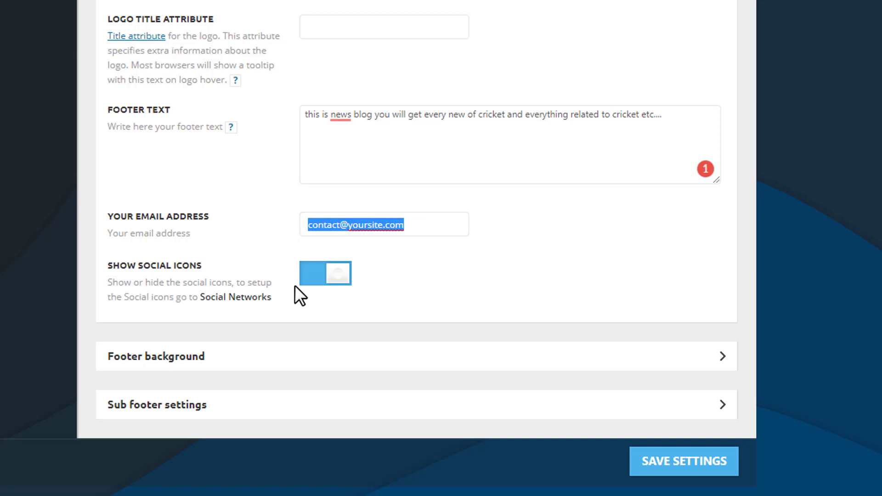
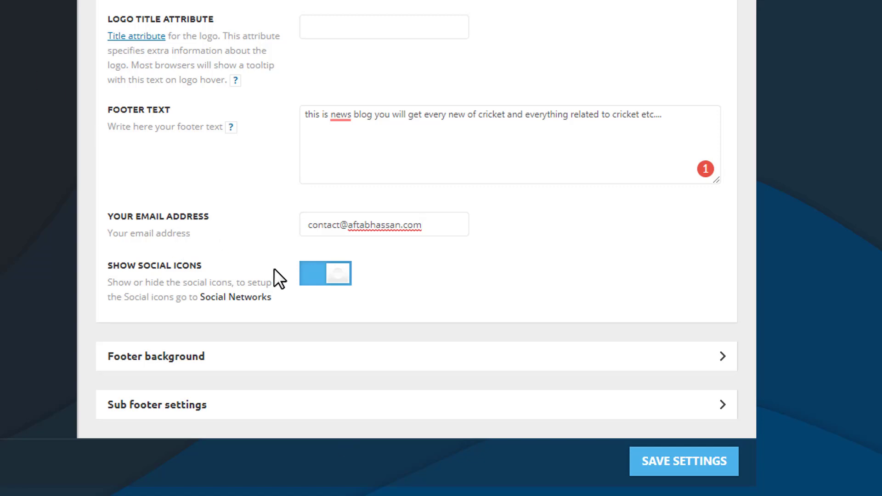
Step: Expand the Footer background settings to review them, and expand the Sub footer settings down to the copyright text
{"action": "left_click", "coordinate": [239, 359]}
{"action": "scroll", "coordinate": [340, 239], "scroll_direction": "down", "scroll_amount": 5}
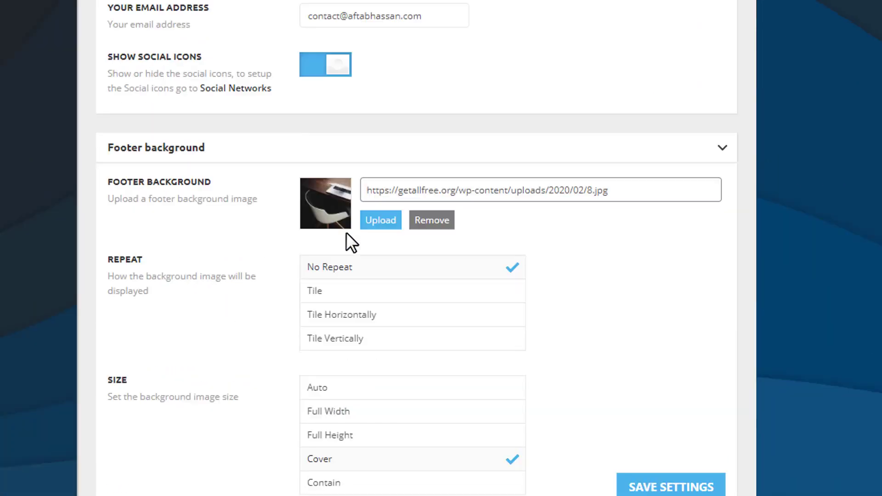
{"action": "scroll", "coordinate": [346, 233], "scroll_direction": "down", "scroll_amount": 7}
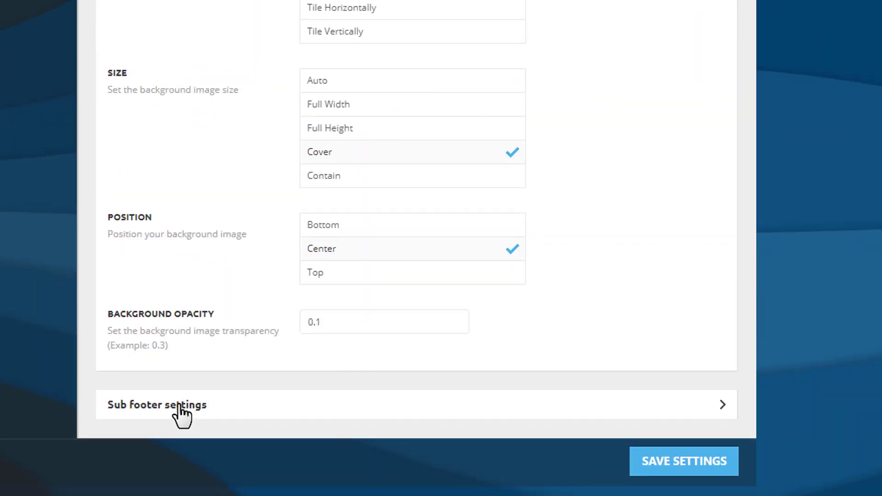
{"action": "left_click", "coordinate": [179, 405]}
{"action": "scroll", "coordinate": [321, 193], "scroll_direction": "down", "scroll_amount": 8}
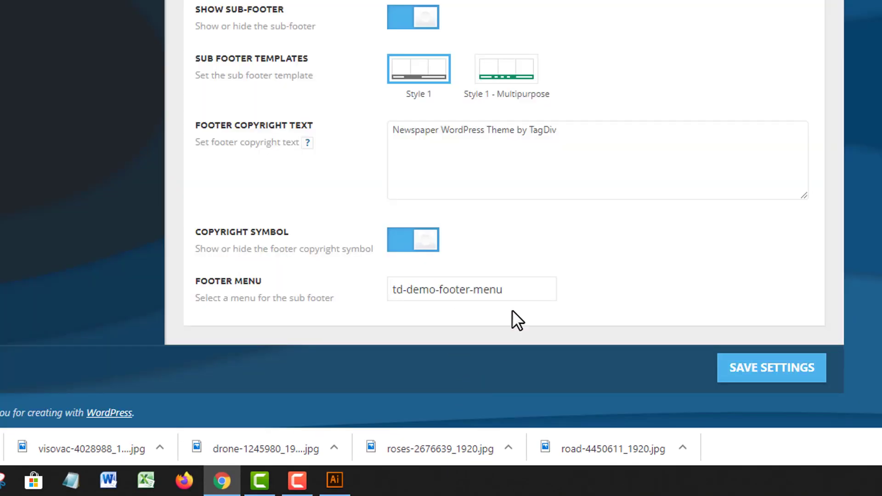
{"action": "double_click", "coordinate": [522, 132]}
{"action": "triple_click", "coordinate": [522, 131]}
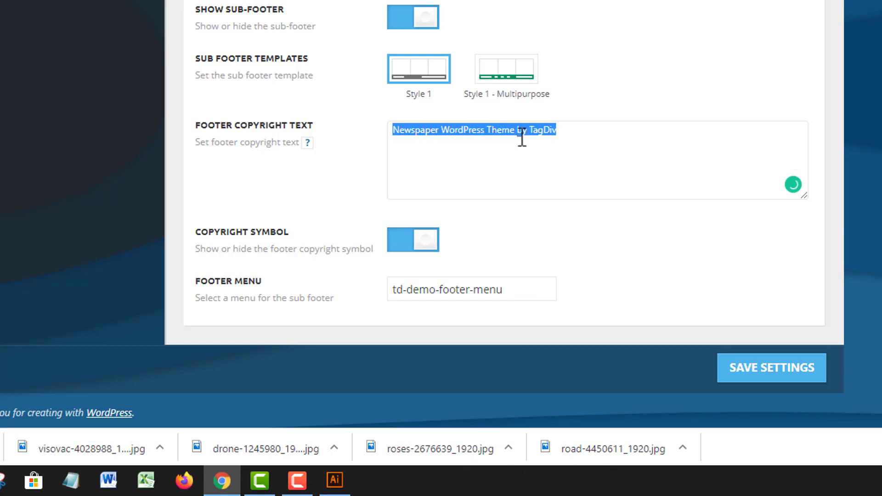
{"action": "type", "text": "T"}
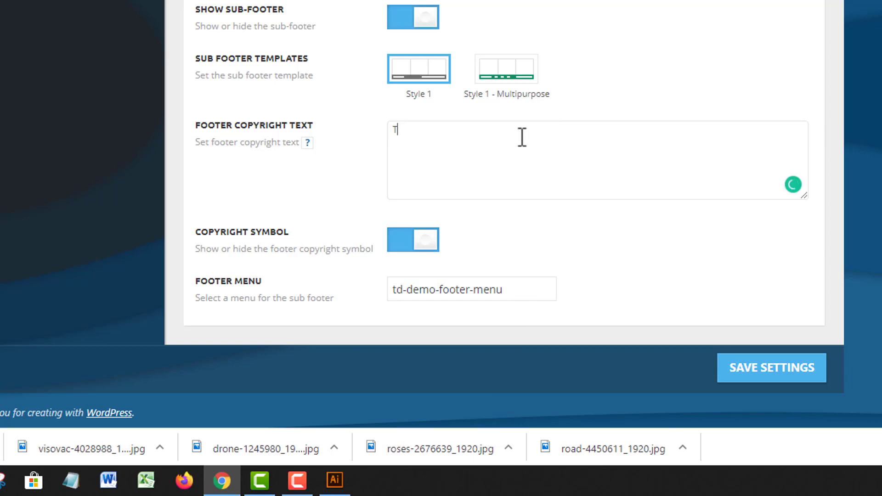
{"action": "type", "text": "his is fou"}
Step: Set the footer copyright text to "getallfree is founded by" followed by the founder's name, and save the theme settings
{"action": "key", "text": "ctrl+a"}
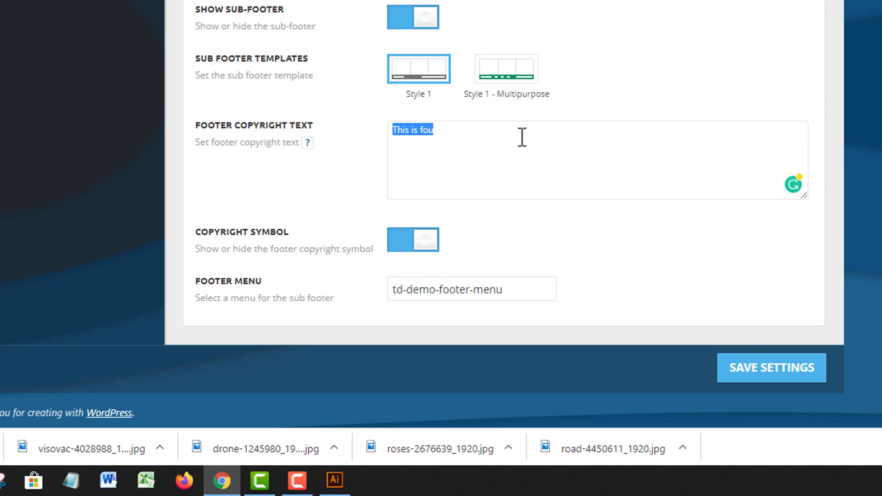
{"action": "type", "text": "getallfre"}
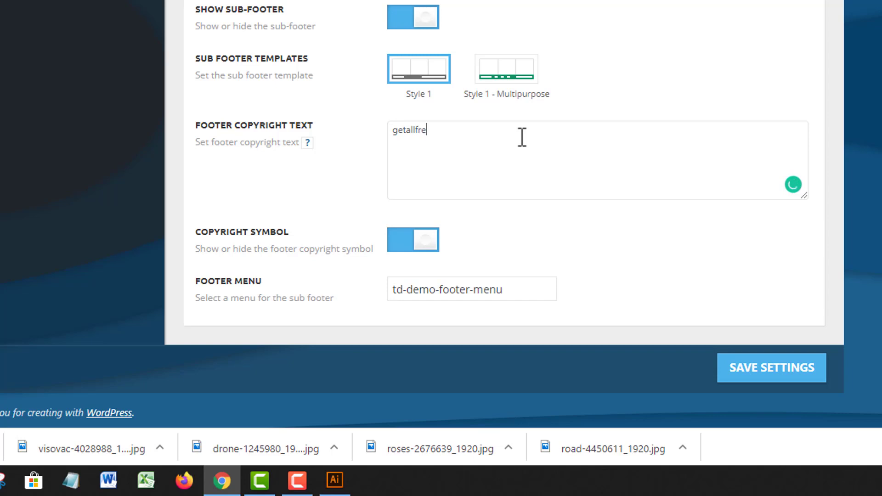
{"action": "type", "text": "e is founded by aftab hassan"}
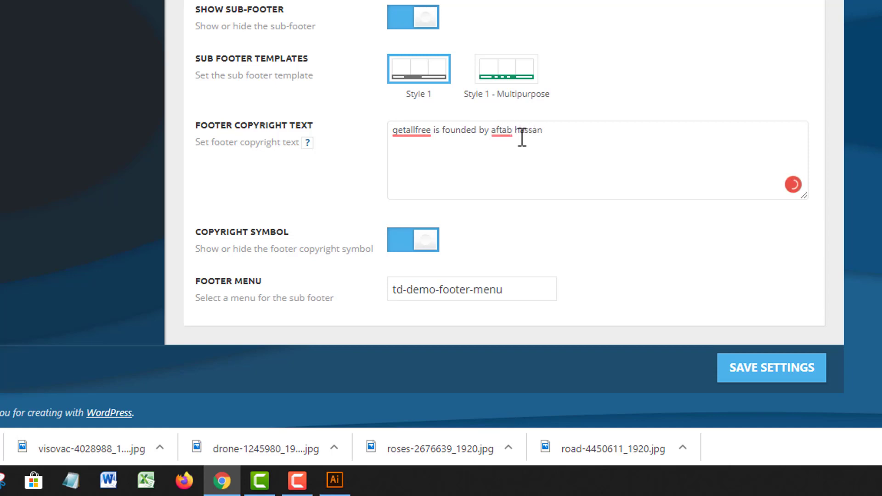
{"action": "left_click", "coordinate": [787, 373]}
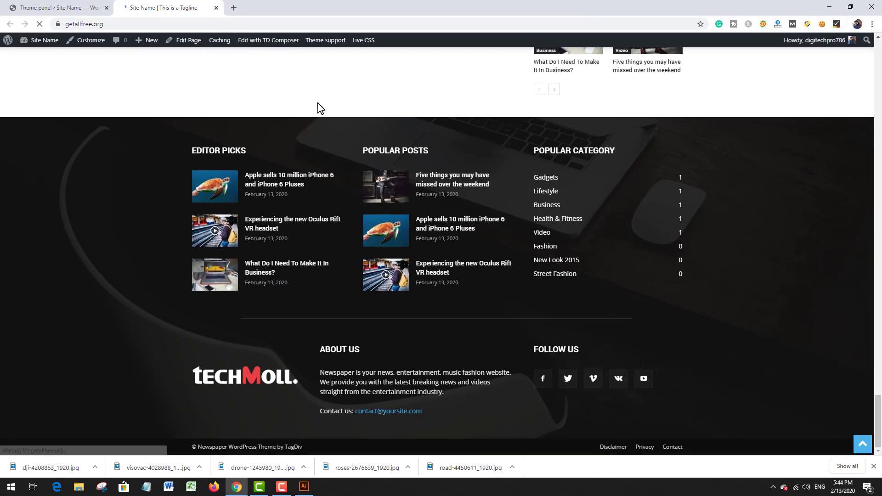
Step: Reload the live homepage and examine the footer's About Us text, copyright line, popular posts and popular categories
{"action": "scroll", "coordinate": [500, 138], "scroll_direction": "down", "scroll_amount": 1}
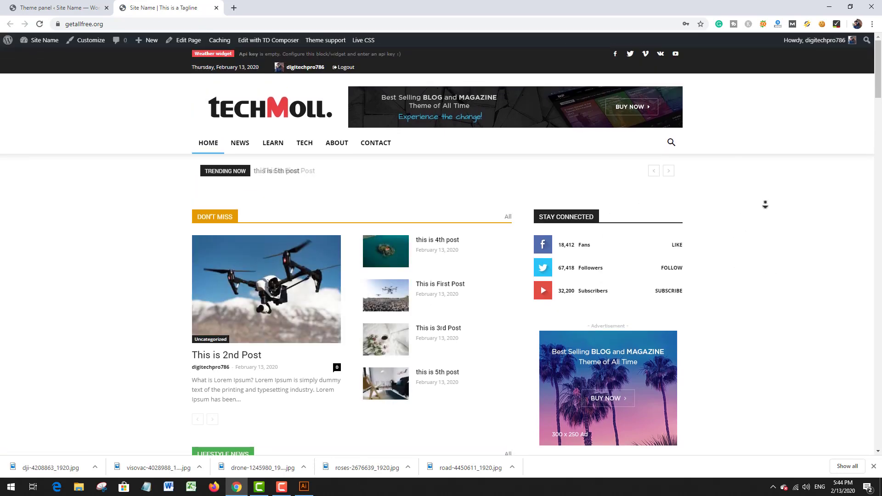
{"action": "middle_click", "coordinate": [773, 193]}
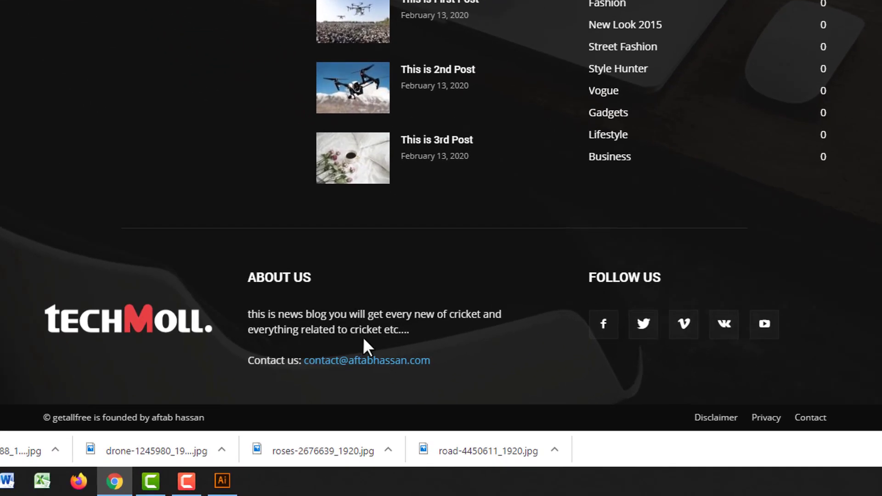
{"action": "left_click", "coordinate": [283, 374]}
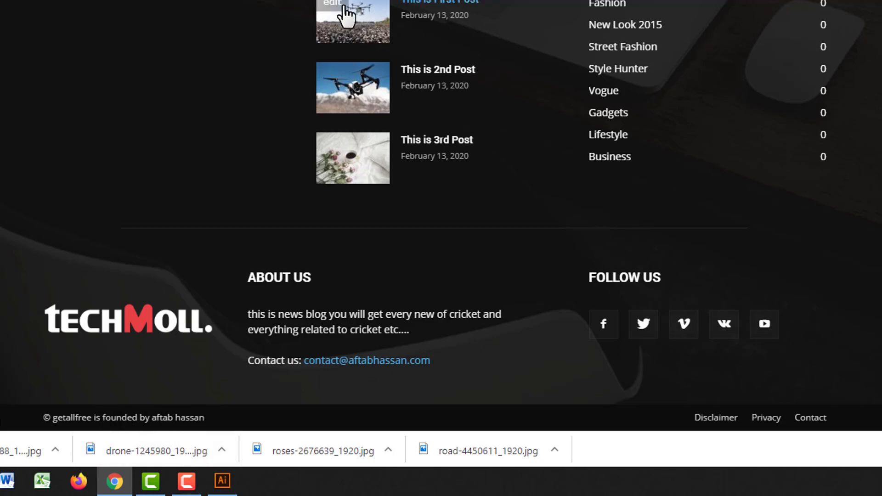
{"action": "scroll", "coordinate": [226, 36], "scroll_direction": "up", "scroll_amount": 5}
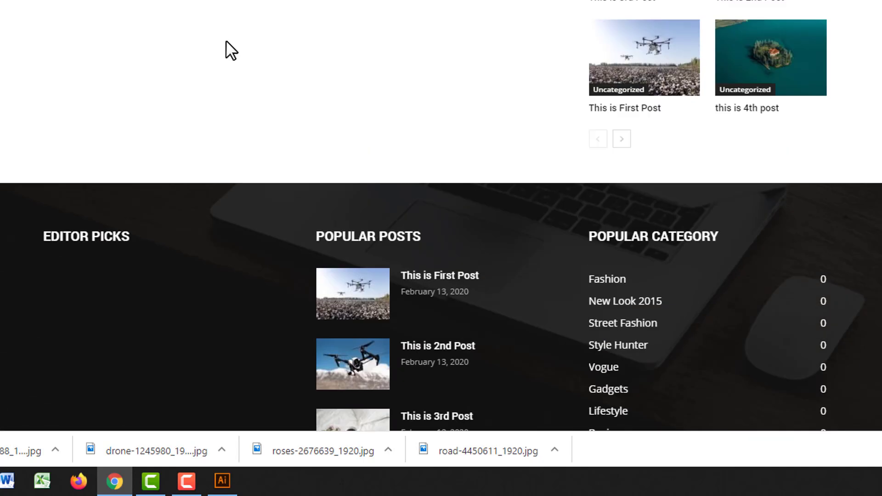
{"action": "scroll", "coordinate": [85, 212], "scroll_direction": "down", "scroll_amount": 4}
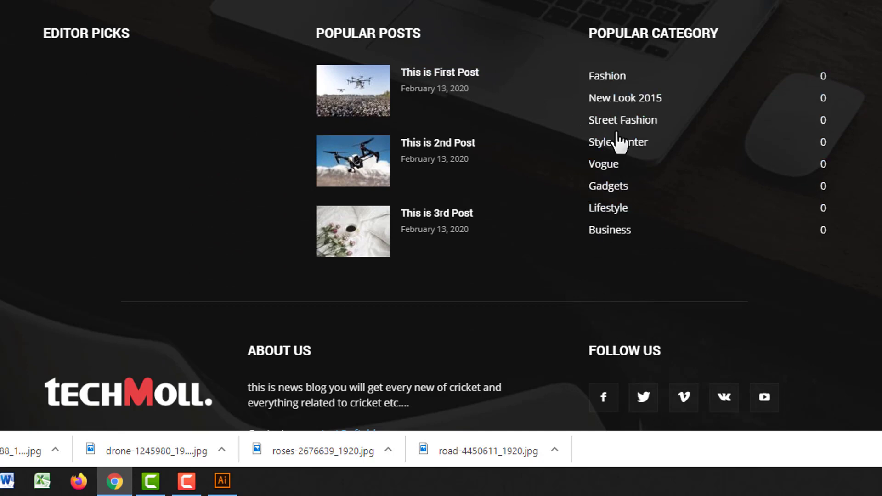
{"action": "scroll", "coordinate": [619, 131], "scroll_direction": "up", "scroll_amount": 15}
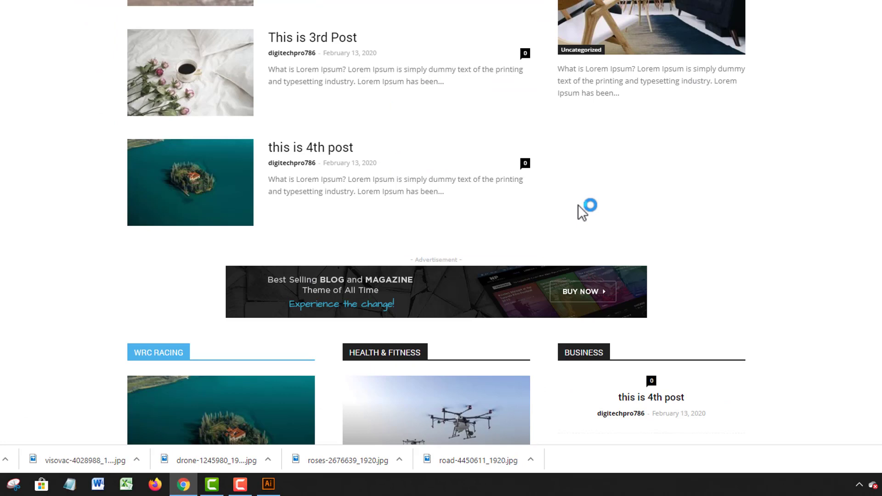
{"action": "scroll", "coordinate": [580, 211], "scroll_direction": "up", "scroll_amount": 6}
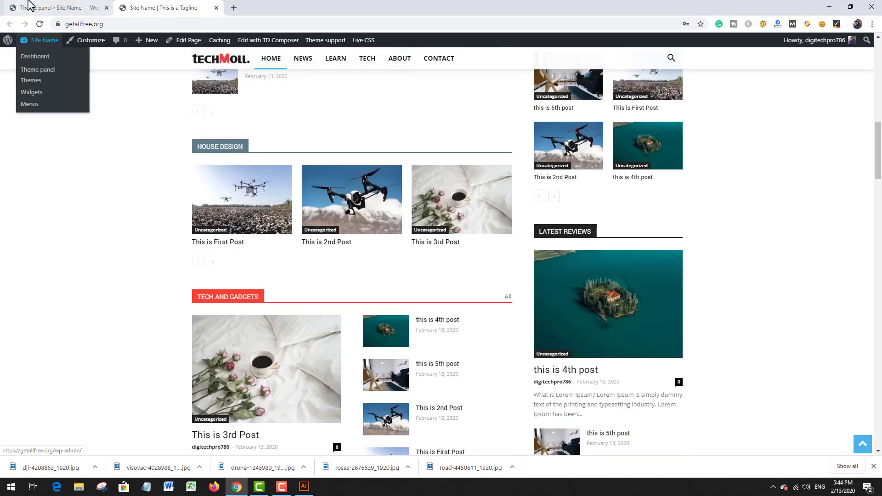
Step: Return to the site admin, open the post Categories page and look through the category list
{"action": "left_click", "coordinate": [29, 4]}
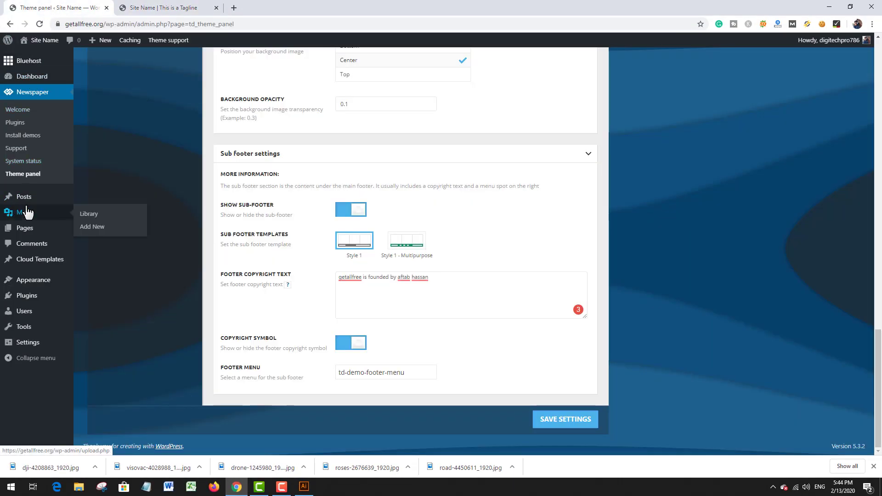
{"action": "mouse_move", "coordinate": [21, 197]}
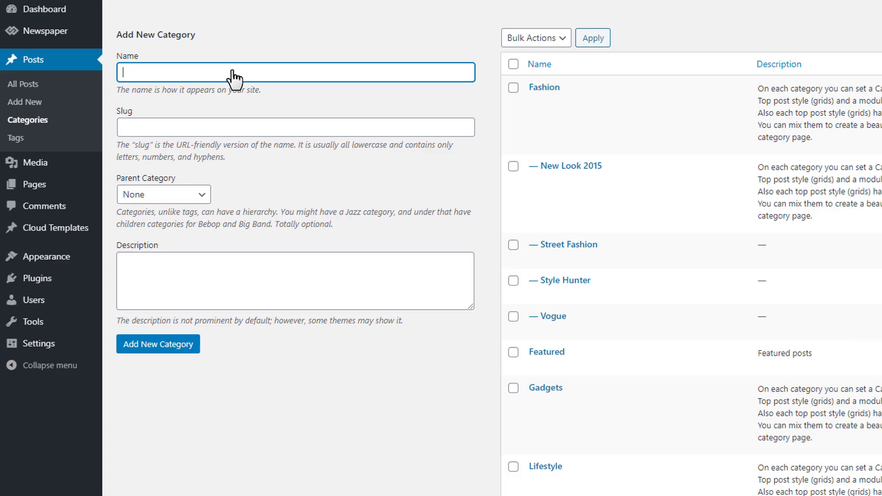
{"action": "scroll", "coordinate": [590, 142], "scroll_direction": "down", "scroll_amount": 9}
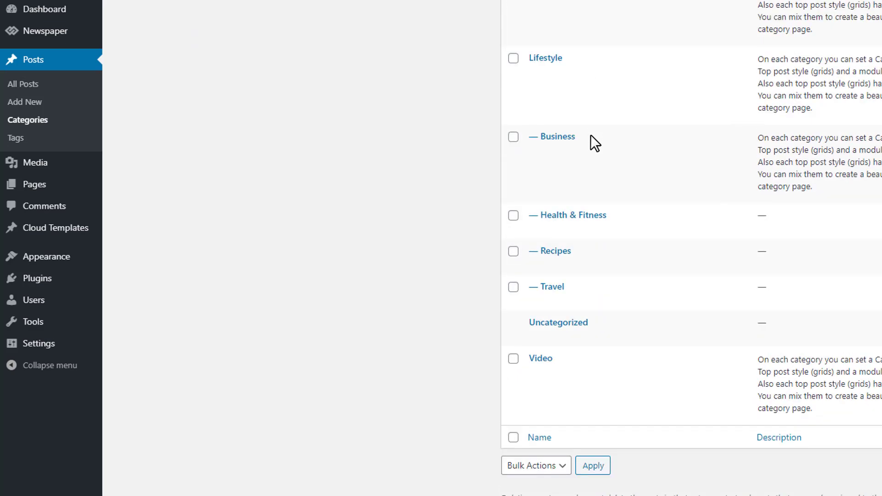
Step: Select all categories in the post category list and delete them in bulk
{"action": "scroll", "coordinate": [537, 154], "scroll_direction": "up", "scroll_amount": 9}
{"action": "left_click", "coordinate": [513, 64]}
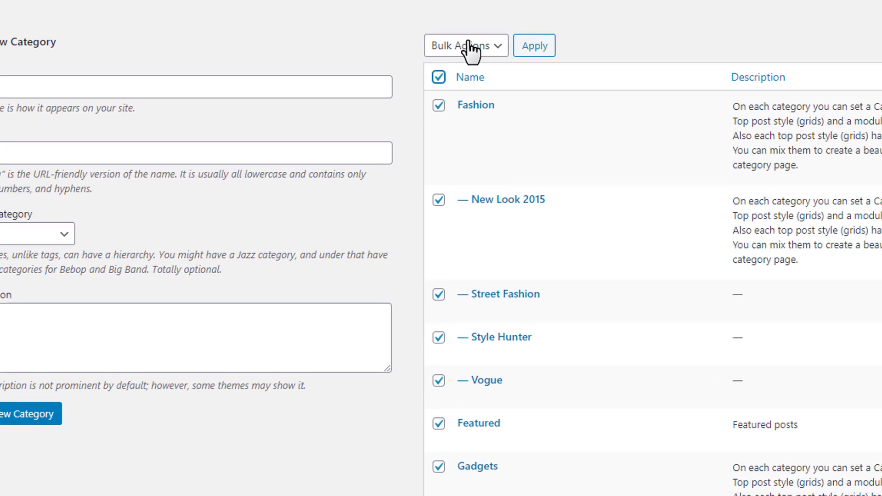
{"action": "left_click", "coordinate": [536, 38]}
{"action": "left_click", "coordinate": [472, 82]}
{"action": "left_click", "coordinate": [518, 48]}
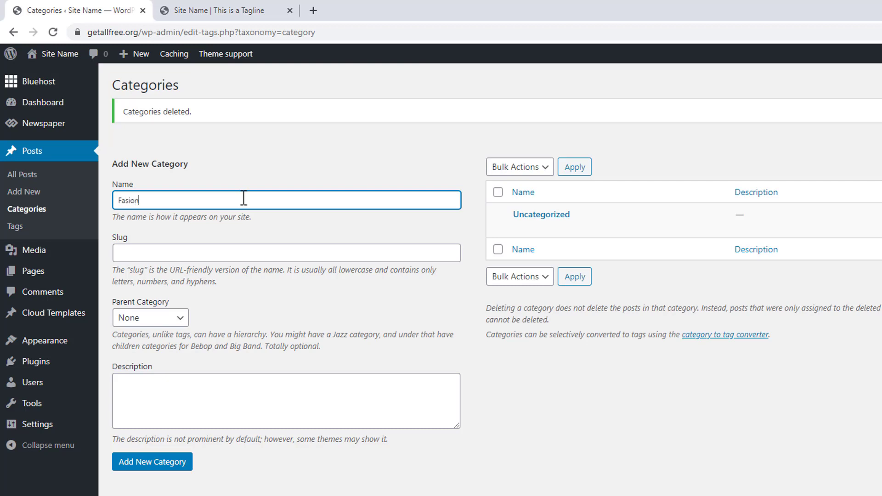
Step: Correct the new category's name to "Fashion" and add it as a top-level category
{"action": "left_click", "coordinate": [133, 201]}
{"action": "right_click", "coordinate": [138, 204]}
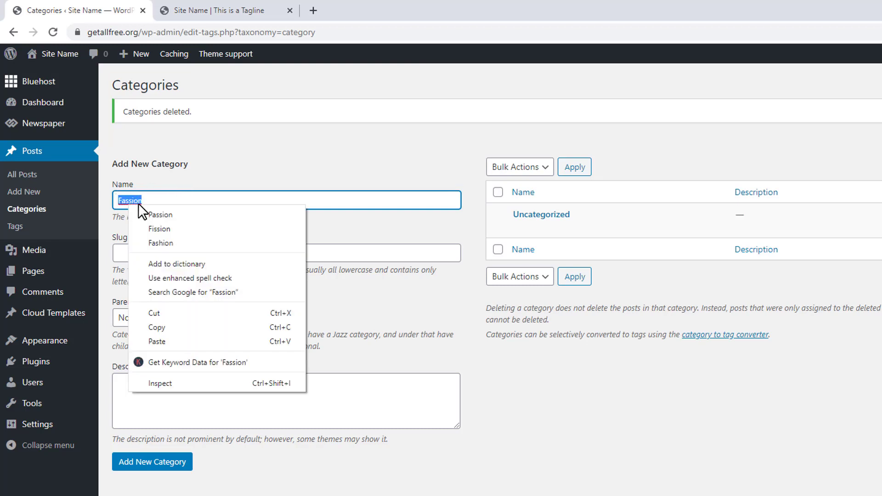
{"action": "left_click", "coordinate": [179, 243]}
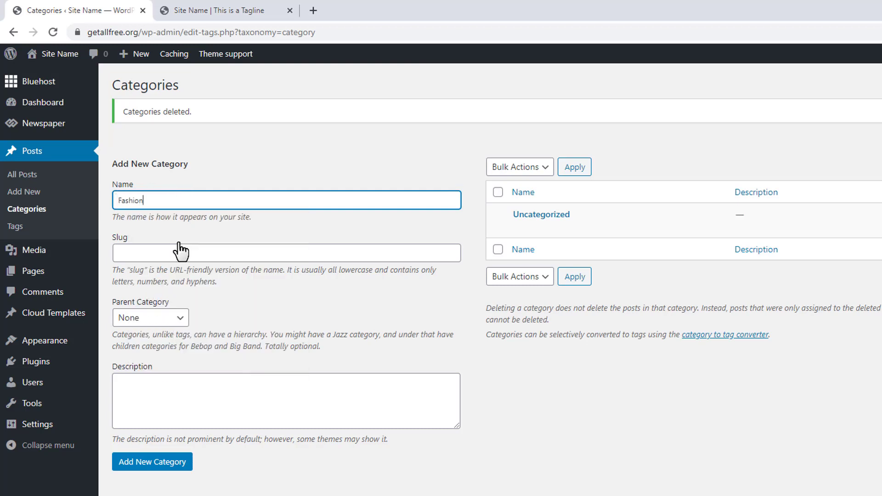
{"action": "left_click", "coordinate": [183, 465]}
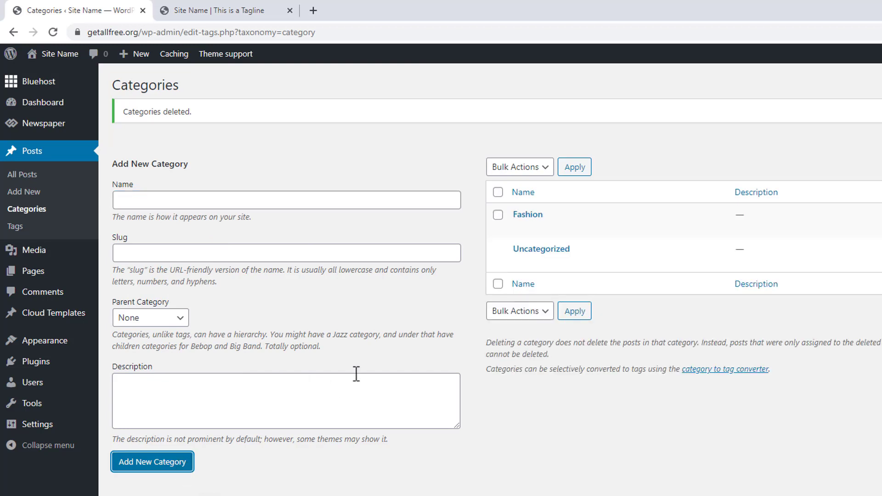
Step: Add three more top-level post categories named Sports, Reviews and Health
{"action": "left_click", "coordinate": [339, 203]}
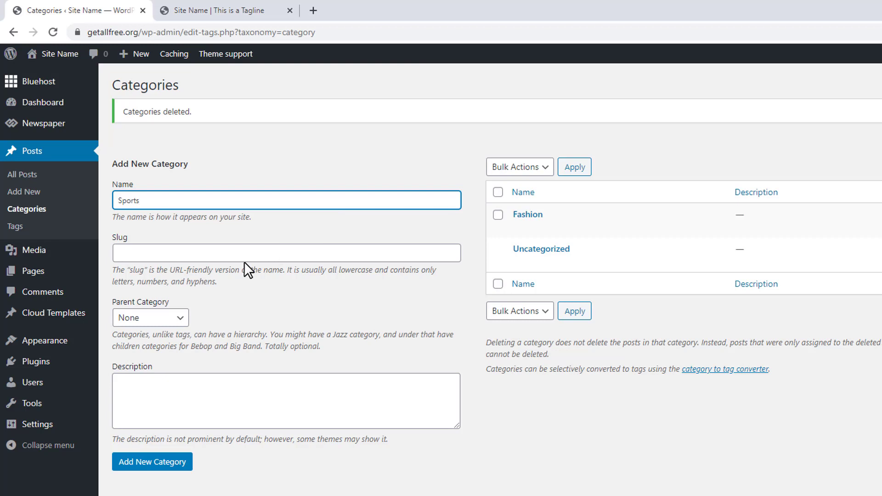
{"action": "left_click", "coordinate": [157, 468]}
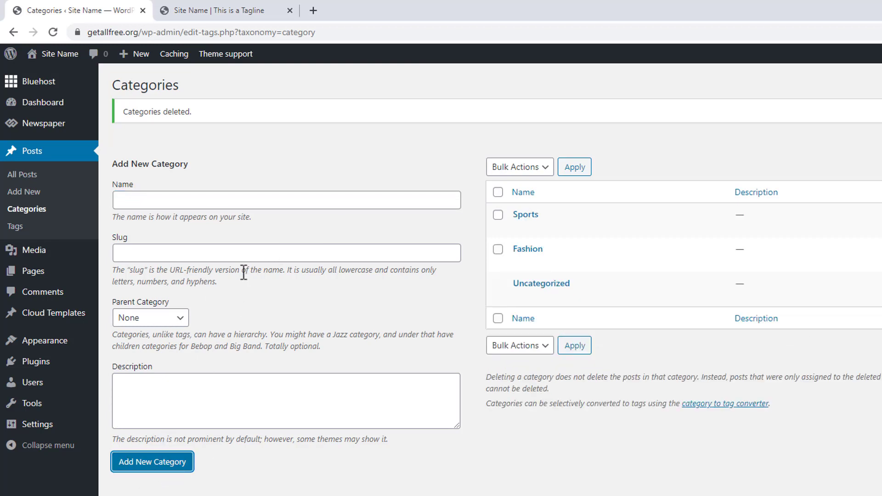
{"action": "left_click", "coordinate": [279, 197]}
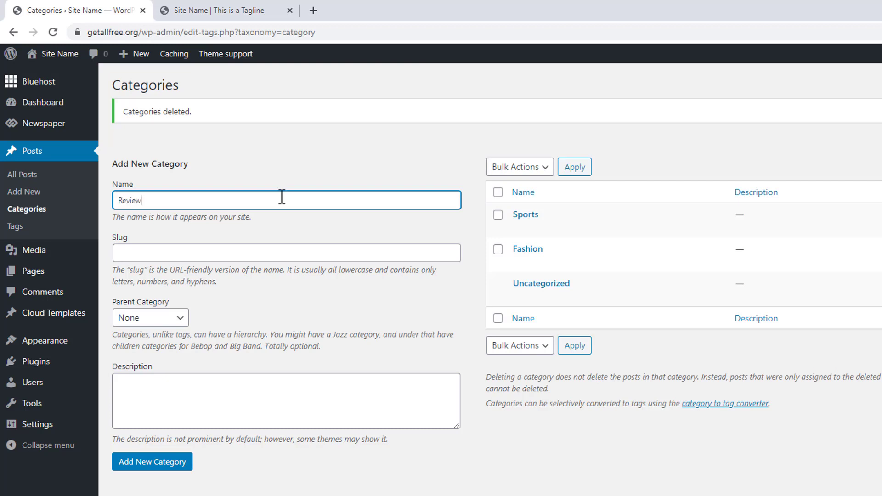
{"action": "left_click", "coordinate": [176, 463]}
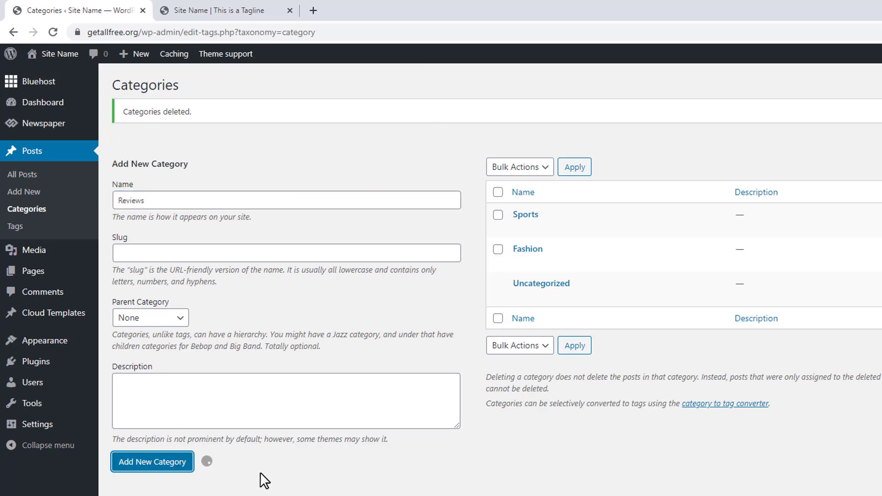
{"action": "left_click", "coordinate": [289, 203]}
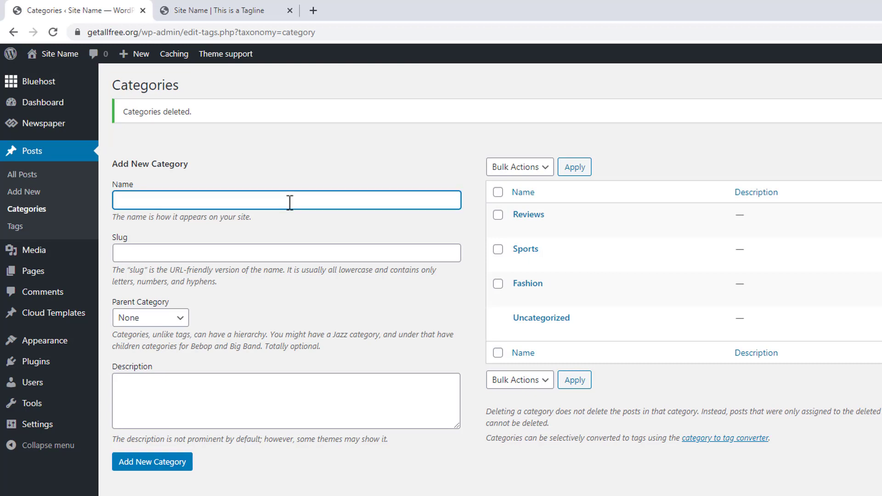
{"action": "type", "text": "Health"}
{"action": "left_click", "coordinate": [181, 463]}
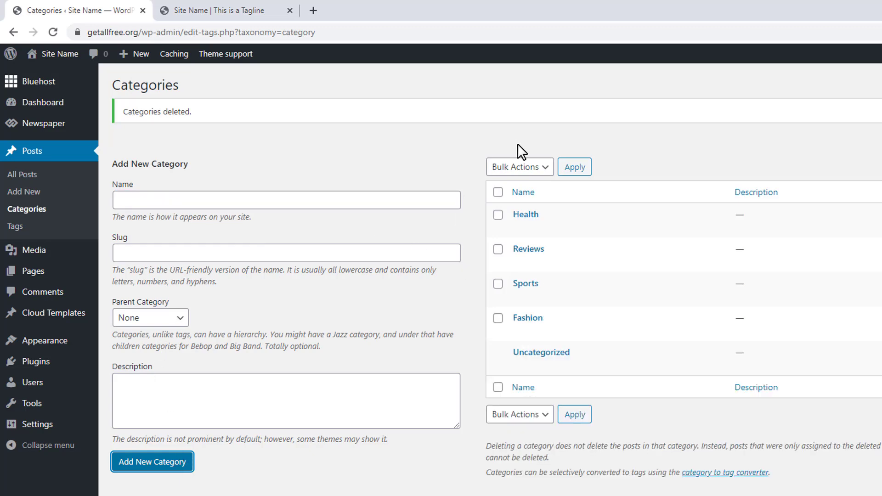
Step: Check the live homepage's post sections and navigation menu, and return to the Categories page
{"action": "left_click", "coordinate": [215, 7]}
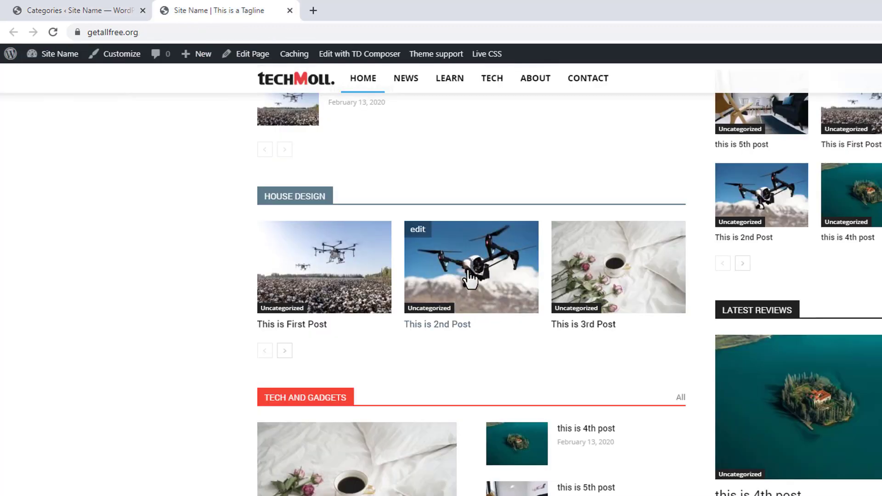
{"action": "scroll", "coordinate": [724, 380], "scroll_direction": "up", "scroll_amount": 15}
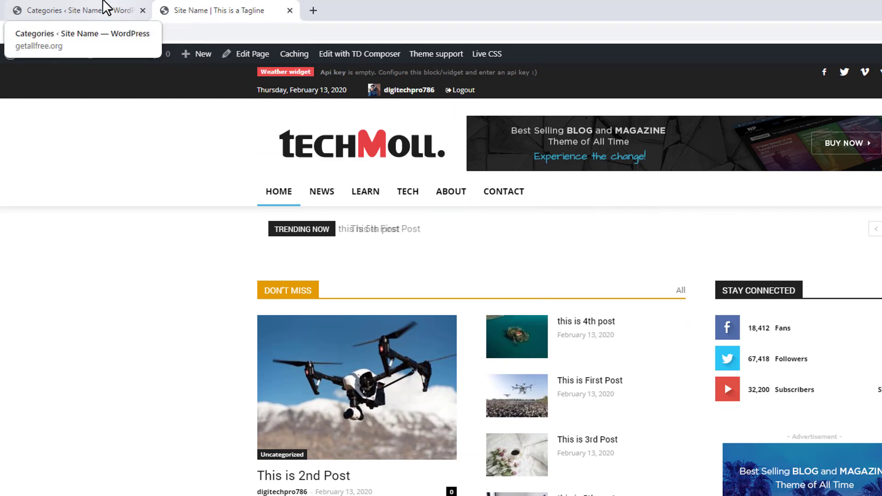
{"action": "left_click", "coordinate": [104, 6]}
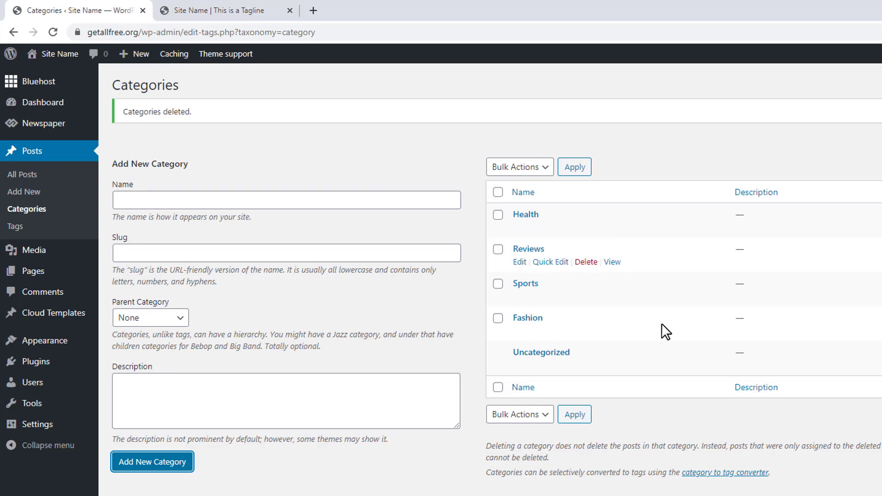
Step: Open the site's Menus page with the header menu chosen for editing
{"action": "mouse_move", "coordinate": [32, 351]}
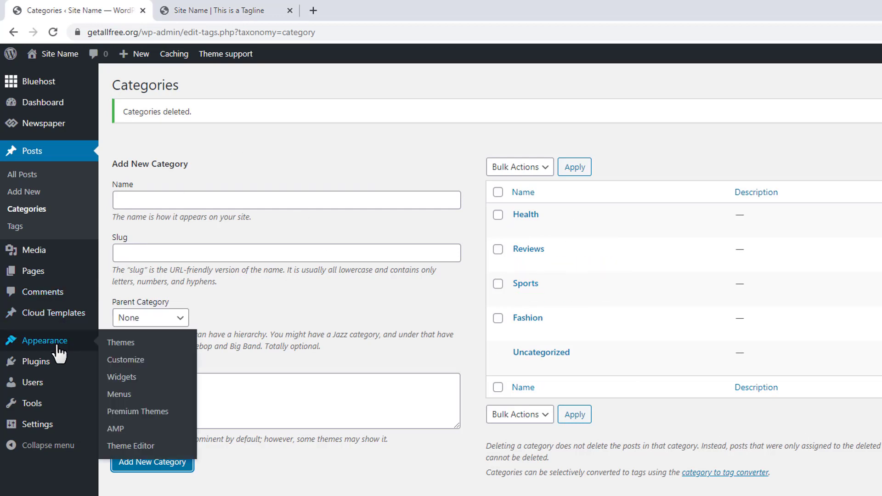
{"action": "left_click", "coordinate": [130, 398]}
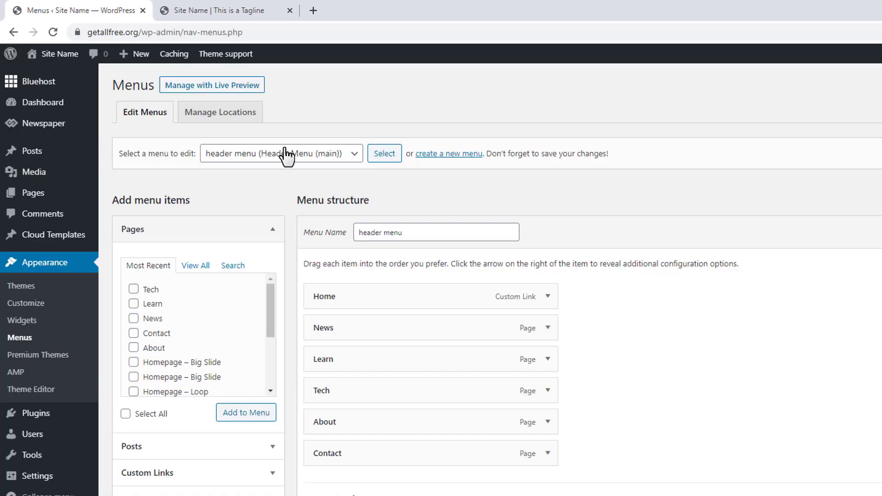
{"action": "left_click", "coordinate": [287, 154]}
{"action": "left_click", "coordinate": [310, 169]}
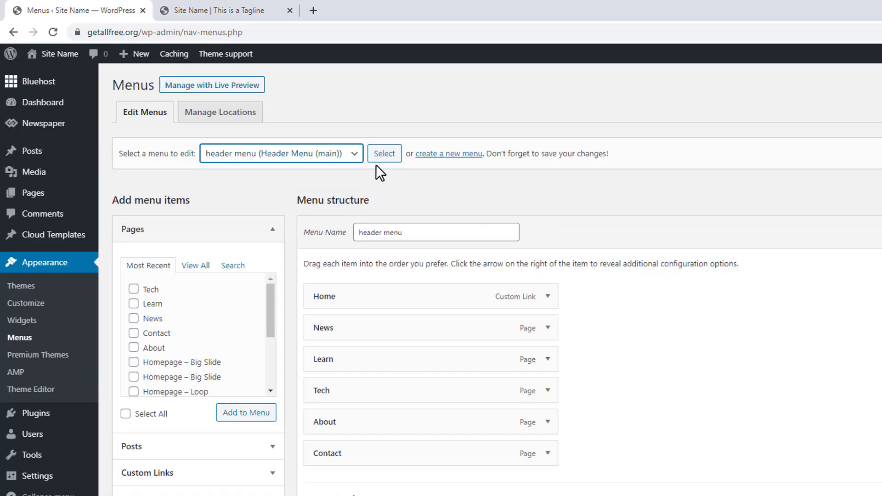
{"action": "scroll", "coordinate": [345, 219], "scroll_direction": "down", "scroll_amount": 2}
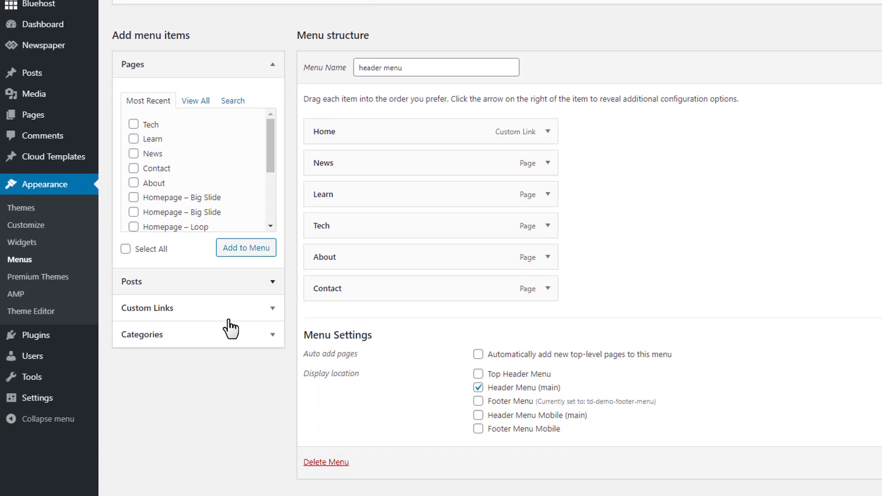
Step: Add the Fashion, Health, Reviews and Sports categories to the header menu
{"action": "left_click", "coordinate": [152, 340]}
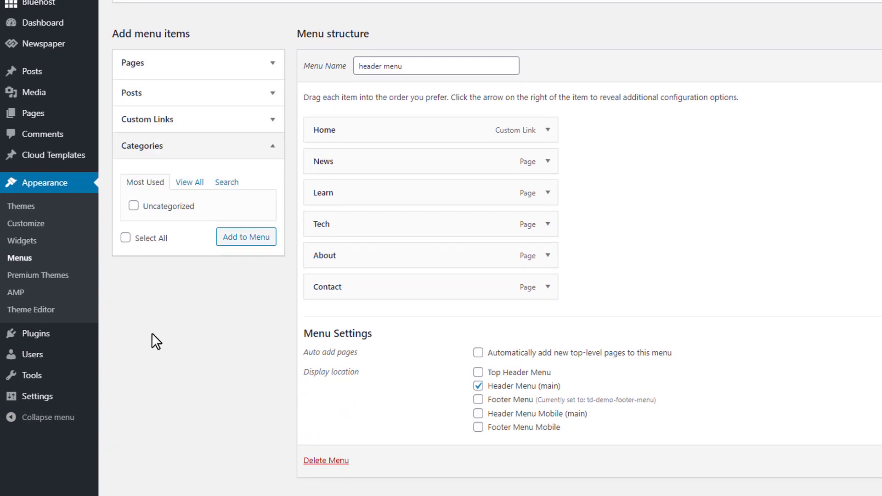
{"action": "left_click", "coordinate": [195, 182]}
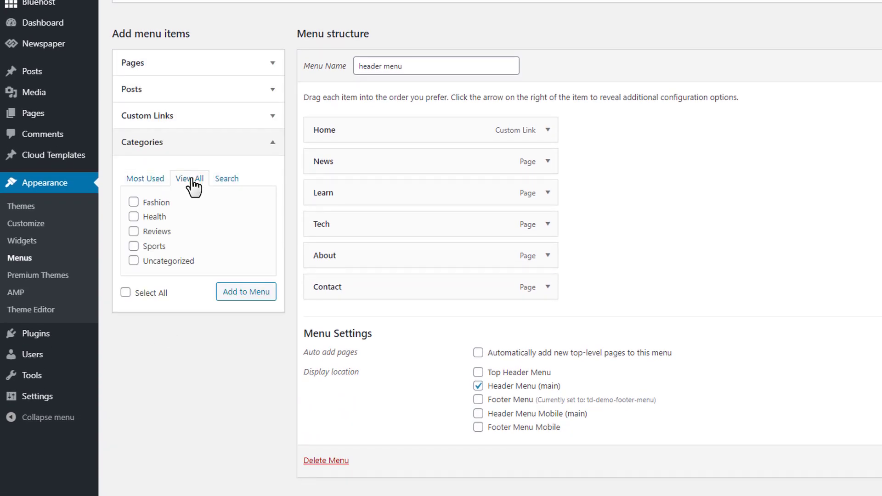
{"action": "left_click", "coordinate": [156, 203]}
{"action": "left_click", "coordinate": [158, 217]}
{"action": "left_click", "coordinate": [160, 231]}
{"action": "left_click", "coordinate": [157, 246]}
{"action": "left_click", "coordinate": [243, 294]}
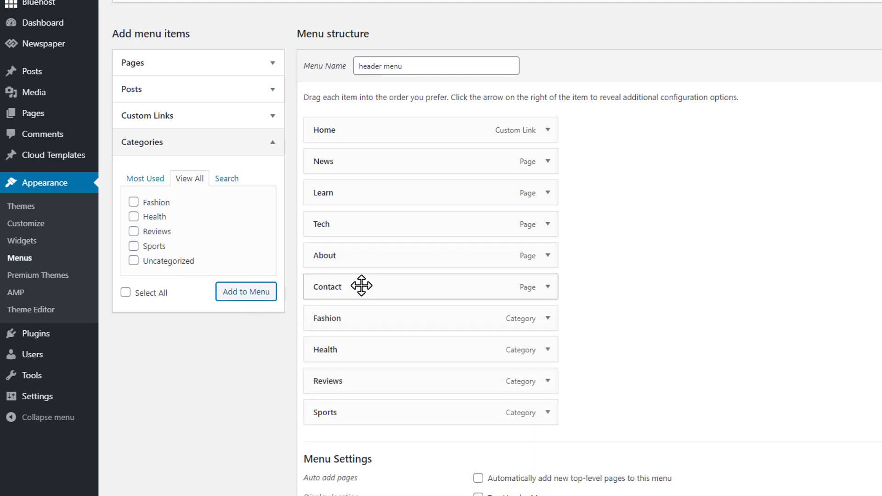
Step: Move the Contact item below Sports in the header menu and save the menu
{"action": "mouse_move", "coordinate": [361, 286]}
{"action": "left_mouse_down"}
{"action": "mouse_move", "coordinate": [350, 349]}
{"action": "mouse_move", "coordinate": [358, 411]}
{"action": "left_mouse_up"}
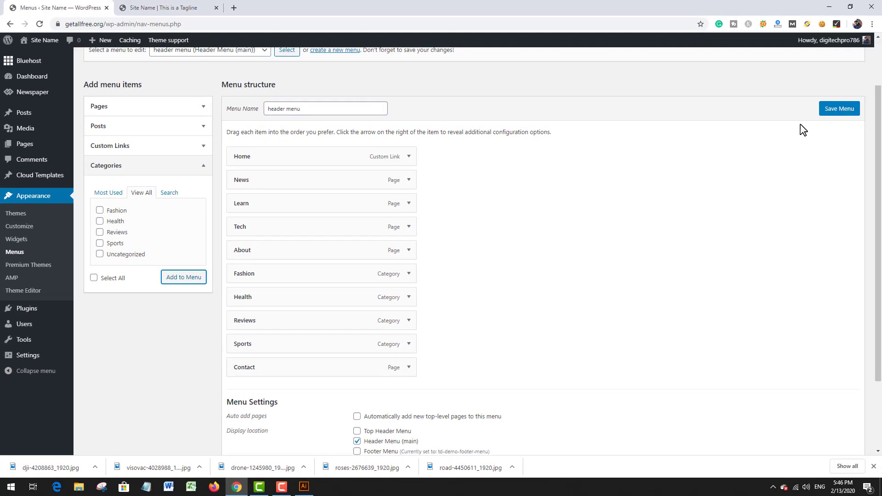
{"action": "left_click", "coordinate": [834, 111]}
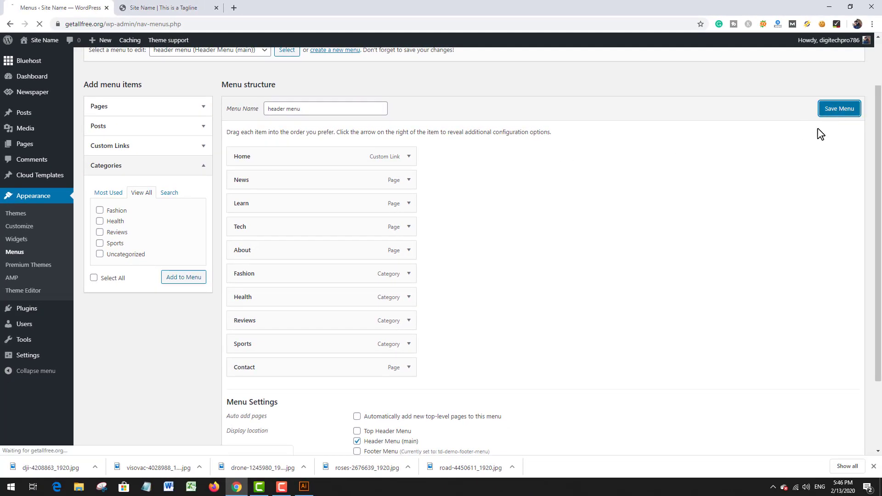
Step: Reload the live homepage and examine its navigation menu, post sections and the footer's popular categories
{"action": "left_click", "coordinate": [158, 7]}
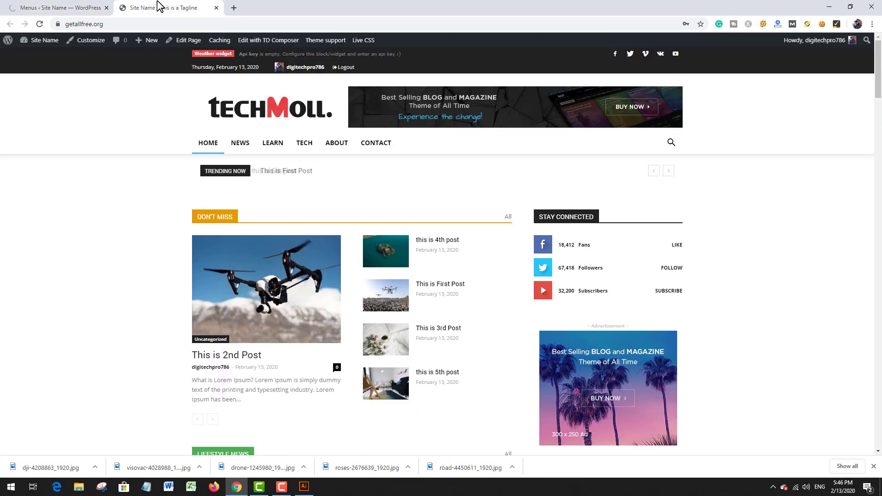
{"action": "key", "text": "F5"}
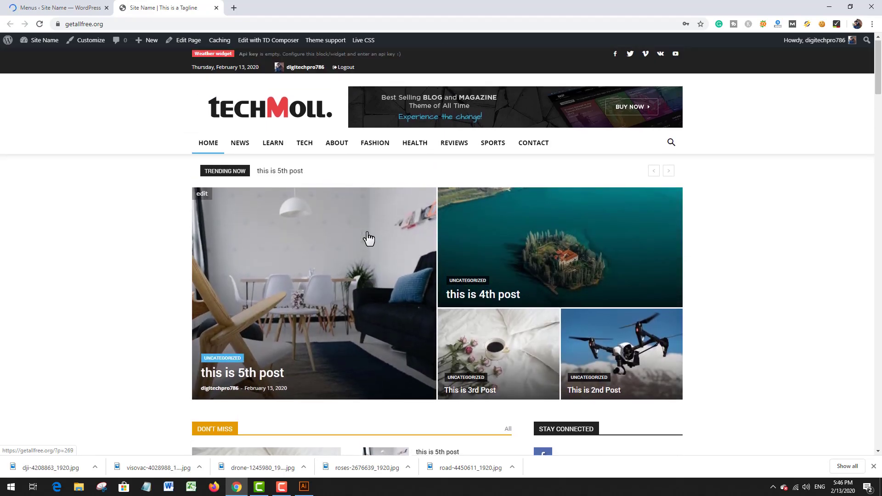
{"action": "scroll", "coordinate": [737, 214], "scroll_direction": "down", "scroll_amount": 7}
{"action": "scroll", "coordinate": [736, 214], "scroll_direction": "down", "scroll_amount": 15}
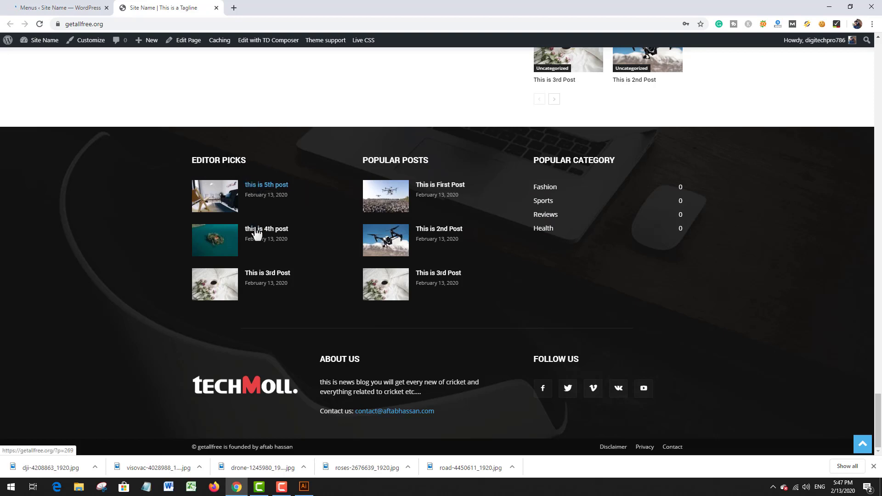
{"action": "scroll", "coordinate": [359, 244], "scroll_direction": "up", "scroll_amount": 3}
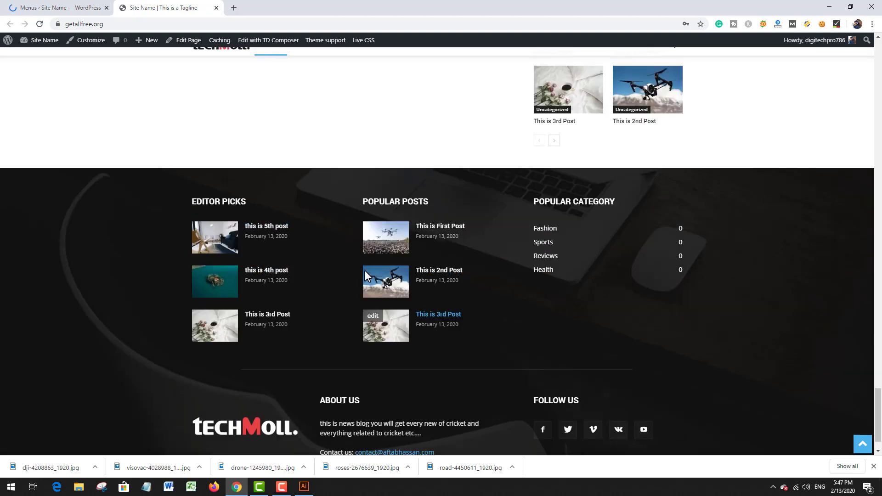
{"action": "scroll", "coordinate": [362, 278], "scroll_direction": "down", "scroll_amount": 2}
{"action": "scroll", "coordinate": [517, 219], "scroll_direction": "down", "scroll_amount": 1}
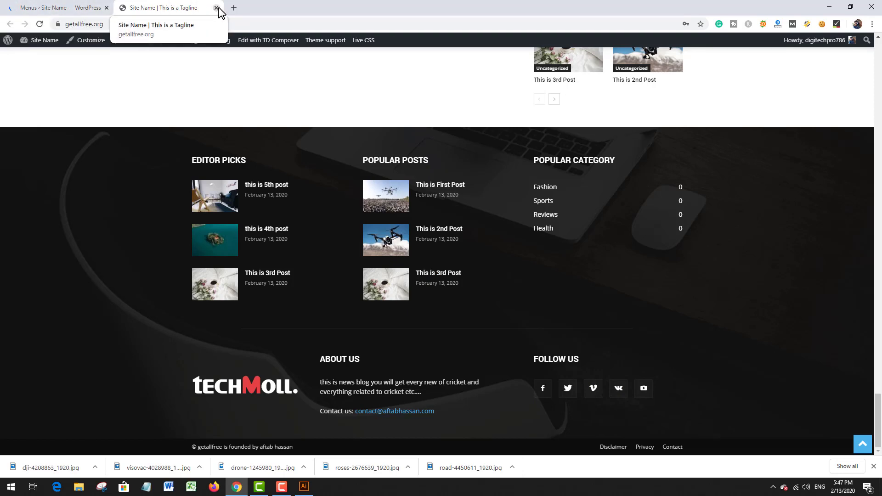
{"action": "scroll", "coordinate": [179, 135], "scroll_direction": "up", "scroll_amount": 6}
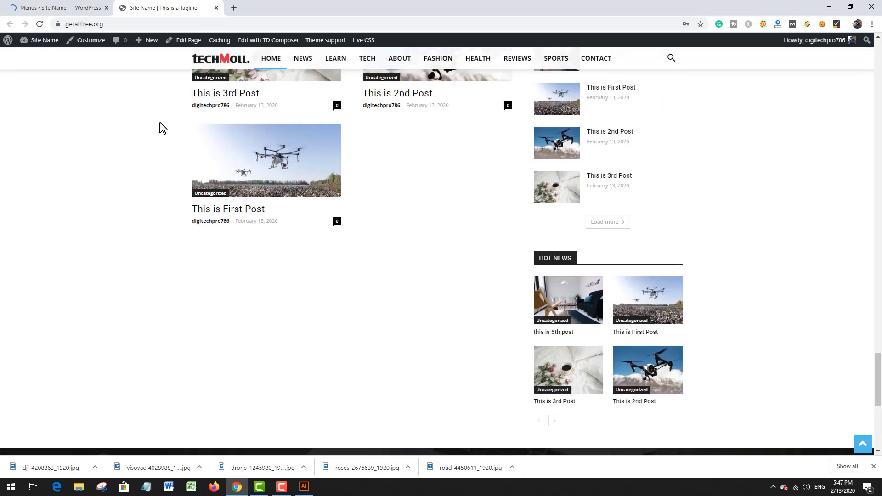
{"action": "scroll", "coordinate": [162, 128], "scroll_direction": "up", "scroll_amount": 10}
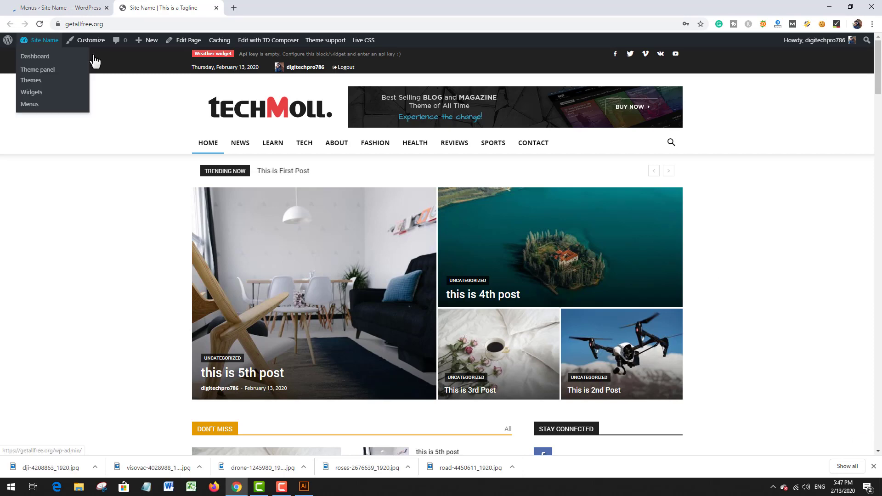
Step: Open the Social Networks settings in the Newspaper theme panel
{"action": "left_click", "coordinate": [43, 5]}
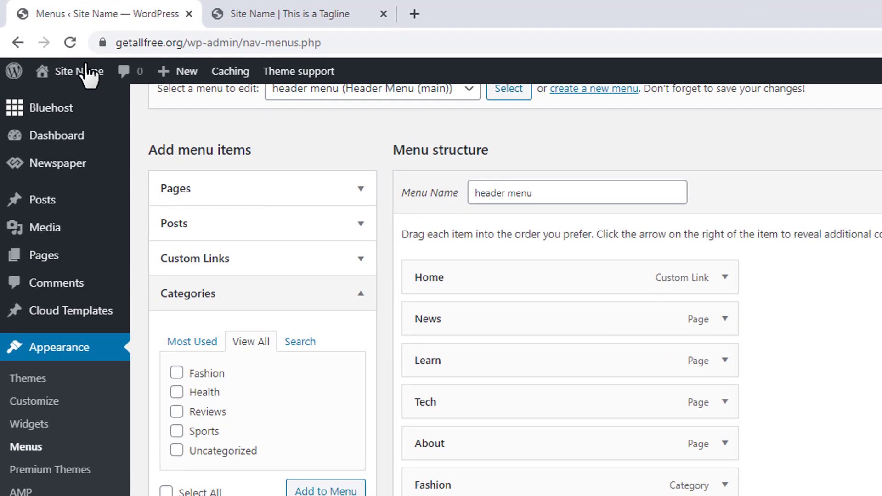
{"action": "mouse_move", "coordinate": [85, 78]}
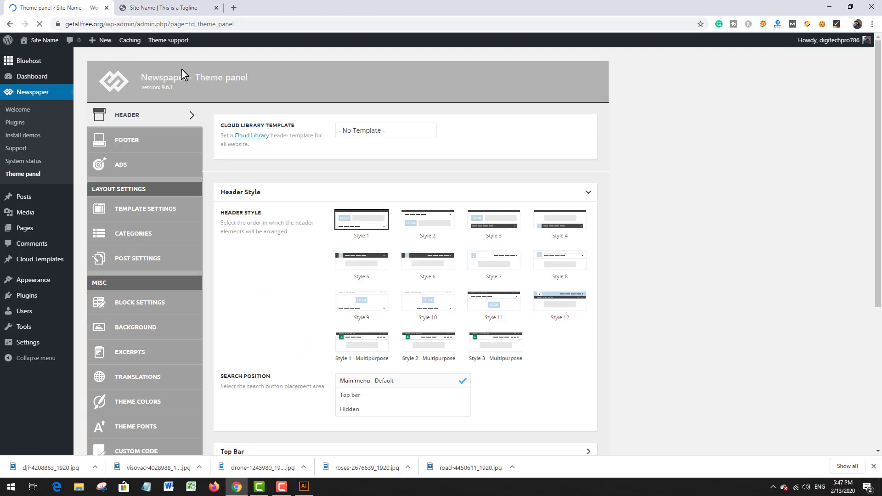
{"action": "scroll", "coordinate": [271, 180], "scroll_direction": "down", "scroll_amount": 1}
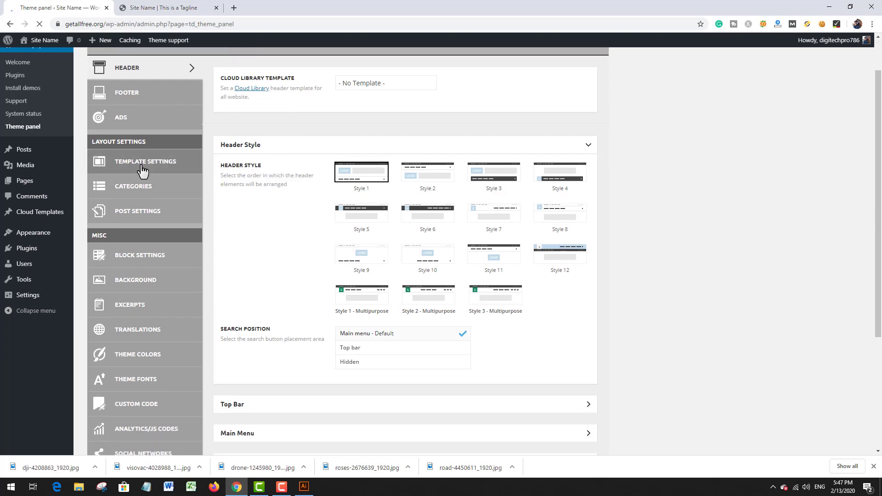
{"action": "scroll", "coordinate": [142, 170], "scroll_direction": "down", "scroll_amount": 3}
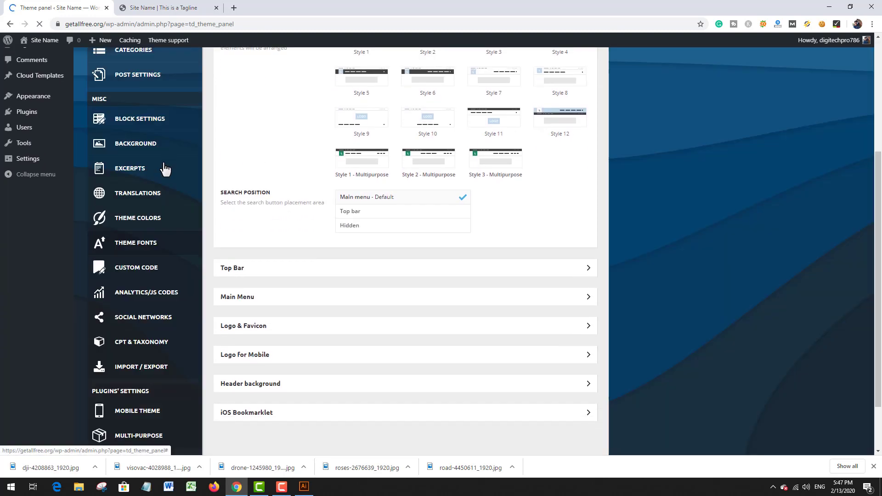
{"action": "scroll", "coordinate": [154, 260], "scroll_direction": "down", "scroll_amount": 2}
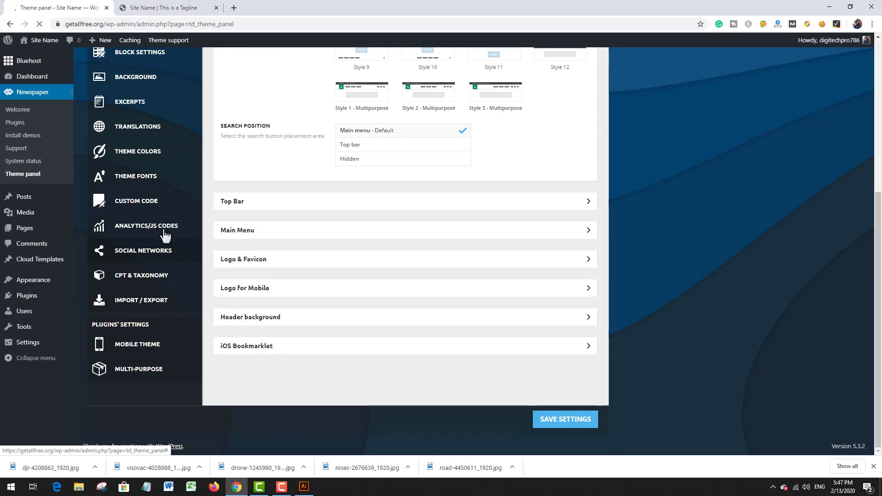
{"action": "left_click", "coordinate": [162, 259]}
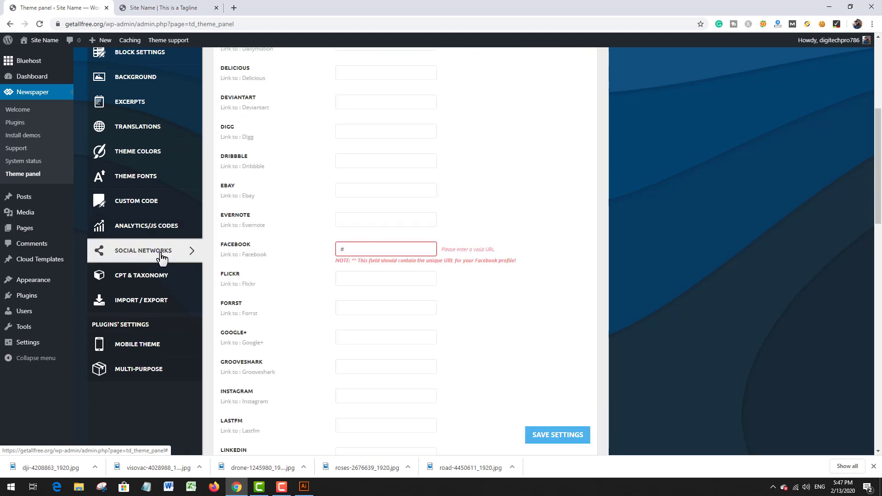
{"action": "scroll", "coordinate": [380, 241], "scroll_direction": "up", "scroll_amount": 2}
{"action": "scroll", "coordinate": [383, 241], "scroll_direction": "up", "scroll_amount": 4}
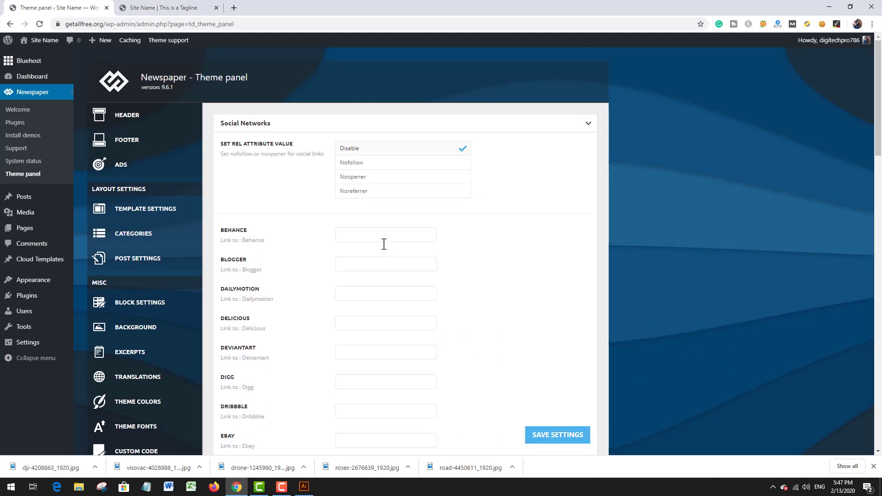
Step: Select the Facebook link's placeholder for replacement and enter facebook.com as the base address in a new browser tab
{"action": "scroll", "coordinate": [384, 244], "scroll_direction": "down", "scroll_amount": 4}
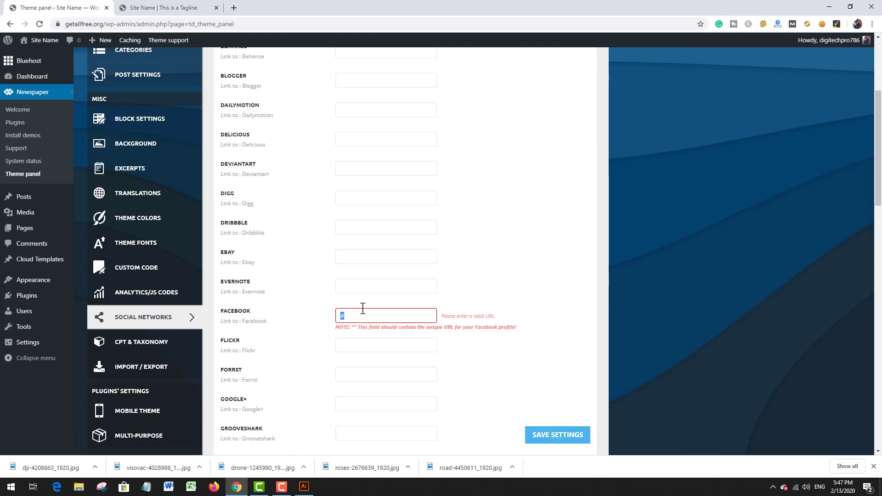
{"action": "left_click", "coordinate": [235, 8]}
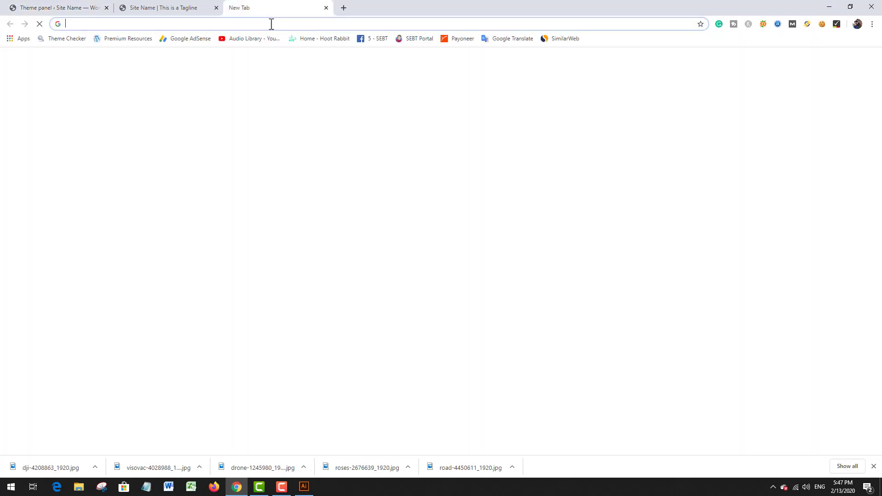
{"action": "type", "text": "facebook.com/groups/531756734216075/"}
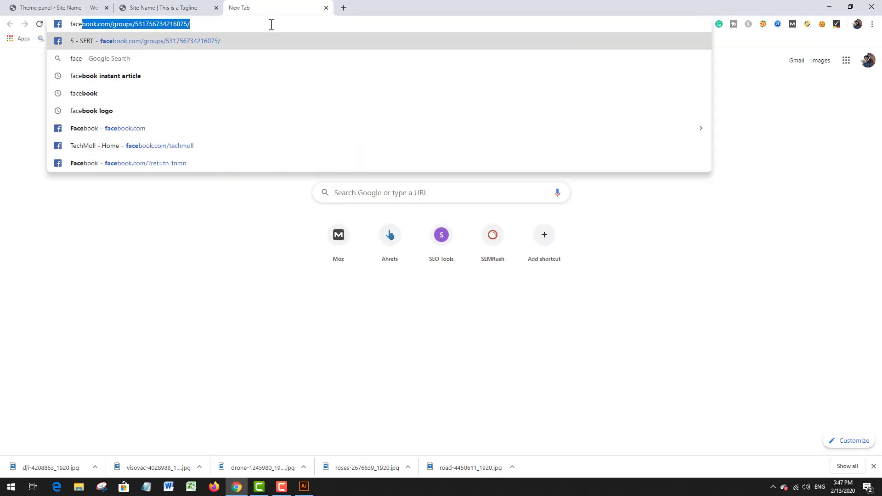
{"action": "key", "text": "Right"}
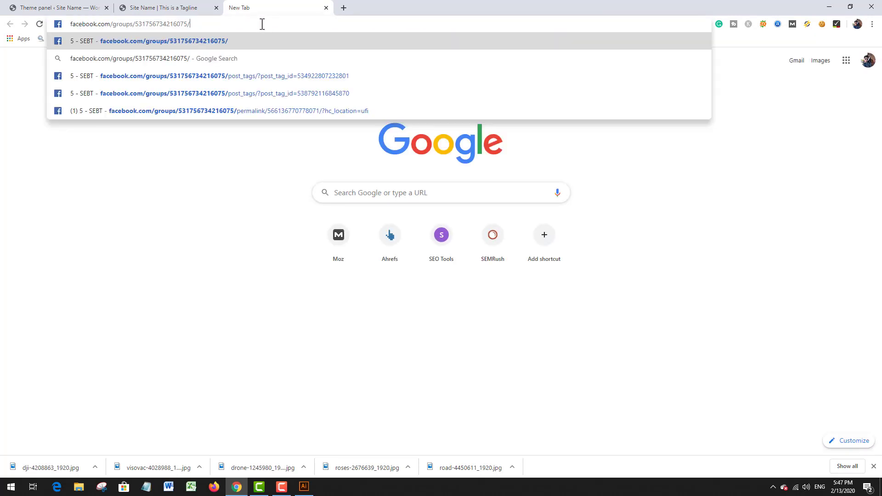
{"action": "key", "text": "BackSpace"}
{"action": "key", "text": "BackSpace"}
{"action": "key", "text": "BackSpace"}
{"action": "key", "text": "BackSpace"}
{"action": "key", "text": "BackSpace"}
{"action": "key", "text": "BackSpace"}
{"action": "key", "text": "BackSpace"}
{"action": "key", "text": "BackSpace"}
{"action": "key", "text": "BackSpace"}
{"action": "key", "text": "BackSpace"}
{"action": "key", "text": "BackSpace"}
{"action": "key", "text": "BackSpace"}
{"action": "key", "text": "BackSpace"}
{"action": "key", "text": "BackSpace"}
{"action": "key", "text": "BackSpace"}
{"action": "key", "text": "BackSpace"}
{"action": "key", "text": "BackSpace"}
{"action": "key", "text": "BackSpace"}
{"action": "key", "text": "BackSpace"}
{"action": "key", "text": "BackSpace"}
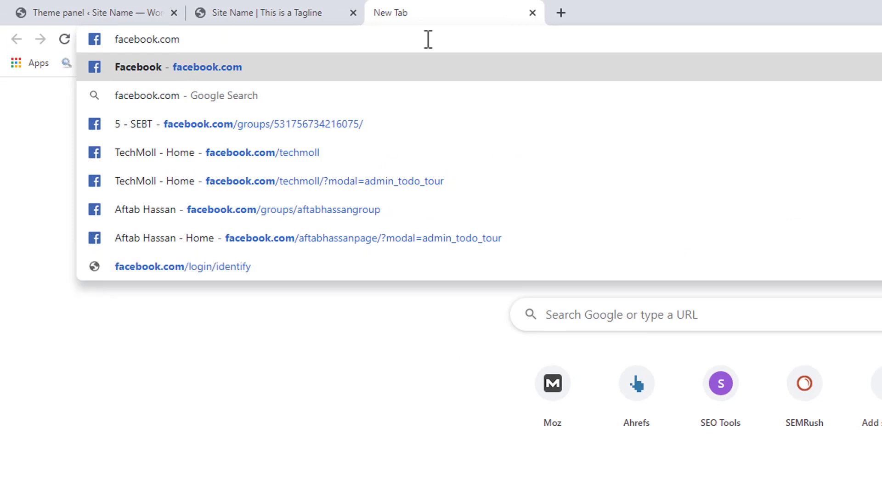
Step: Complete the Facebook address with the owner's page name and set the copied URL as the theme's Facebook link
{"action": "type", "text": "/aftabhas"}
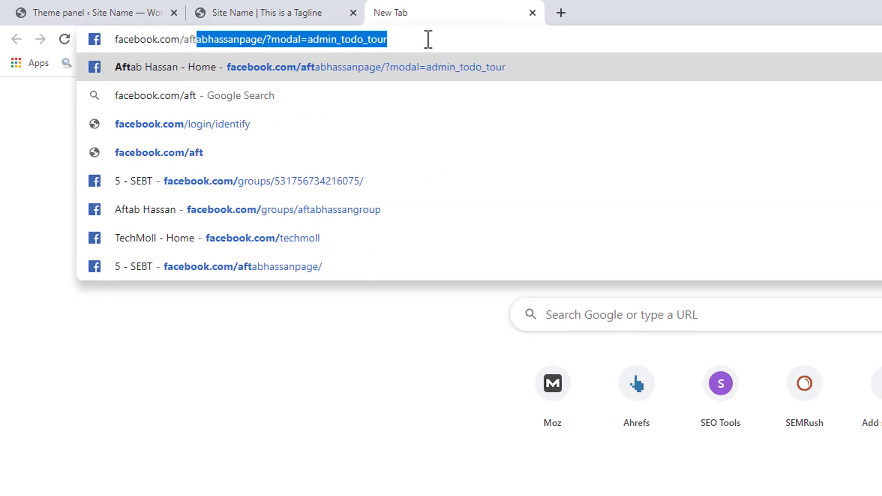
{"action": "type", "text": "sa"}
{"action": "key", "text": "Right"}
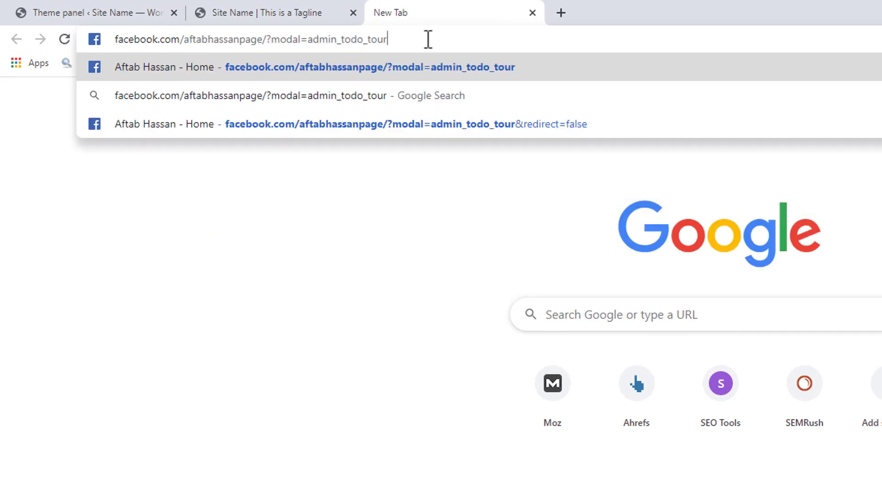
{"action": "key", "text": "BackSpace"}
{"action": "key", "text": "BackSpace"}
{"action": "key", "text": "BackSpace"}
{"action": "key", "text": "BackSpace"}
{"action": "key", "text": "BackSpace"}
{"action": "key", "text": "BackSpace"}
{"action": "key", "text": "BackSpace"}
{"action": "key", "text": "BackSpace"}
{"action": "key", "text": "BackSpace"}
{"action": "key", "text": "BackSpace"}
{"action": "key", "text": "BackSpace"}
{"action": "key", "text": "BackSpace"}
{"action": "key", "text": "BackSpace"}
{"action": "key", "text": "BackSpace"}
{"action": "key", "text": "BackSpace"}
{"action": "key", "text": "BackSpace"}
{"action": "key", "text": "BackSpace"}
{"action": "key", "text": "BackSpace"}
{"action": "key", "text": "BackSpace"}
{"action": "key", "text": "BackSpace"}
{"action": "key", "text": "BackSpace"}
{"action": "key", "text": "BackSpace"}
{"action": "key", "text": "BackSpace"}
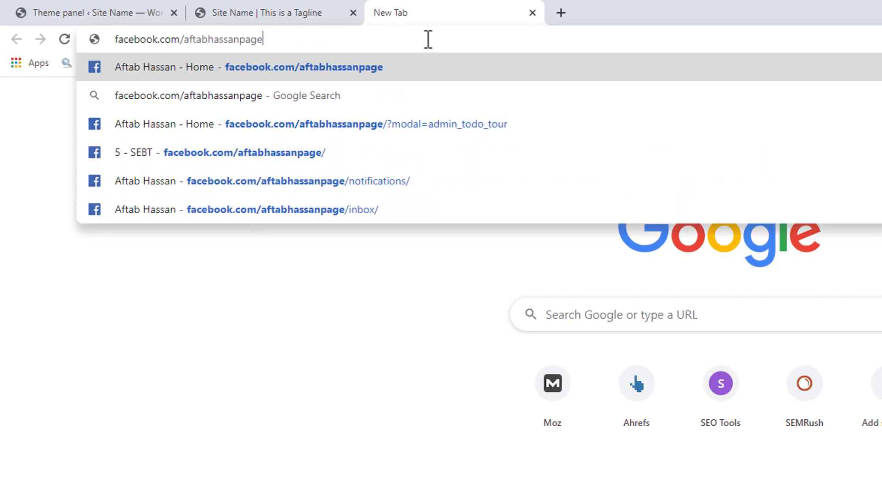
{"action": "key", "text": "ctrl+a"}
{"action": "key", "text": "ctrl+c"}
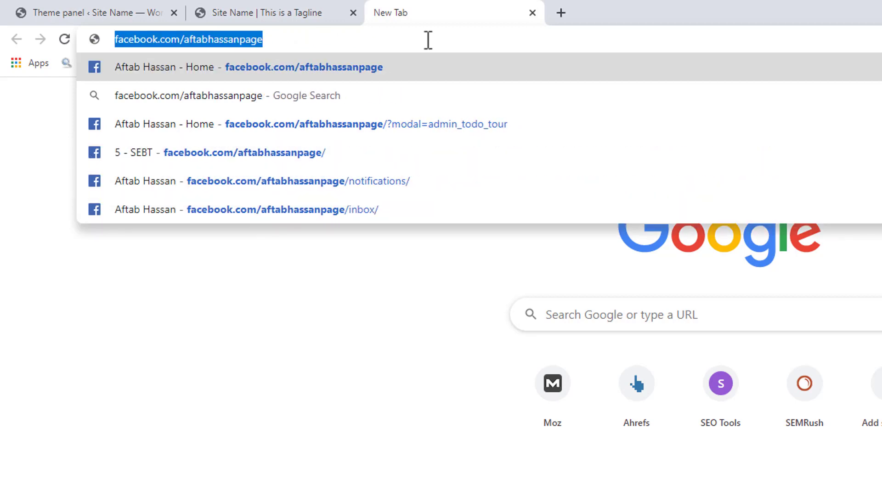
{"action": "key", "text": "ctrl+w"}
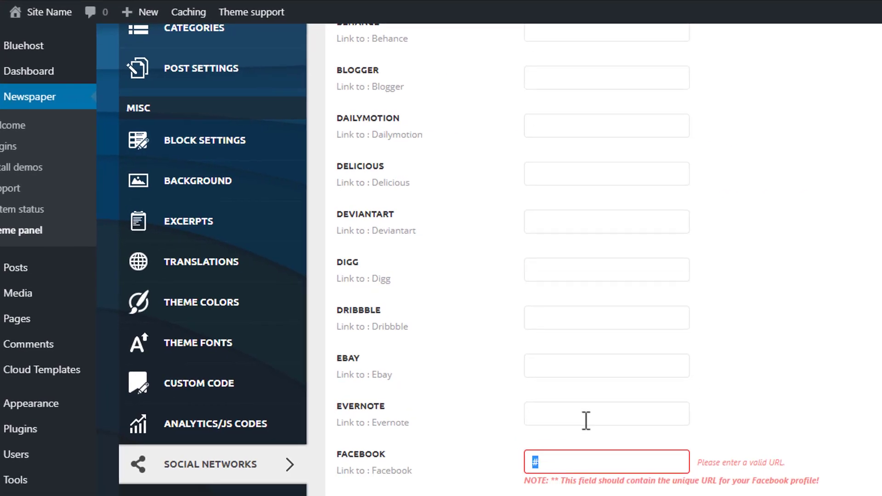
{"action": "key", "text": "ctrl+v"}
Step: Replace the Twitter link placeholder with the owner's Twitter profile URL, copied from a new browser tab
{"action": "scroll", "coordinate": [623, 263], "scroll_direction": "down", "scroll_amount": 20}
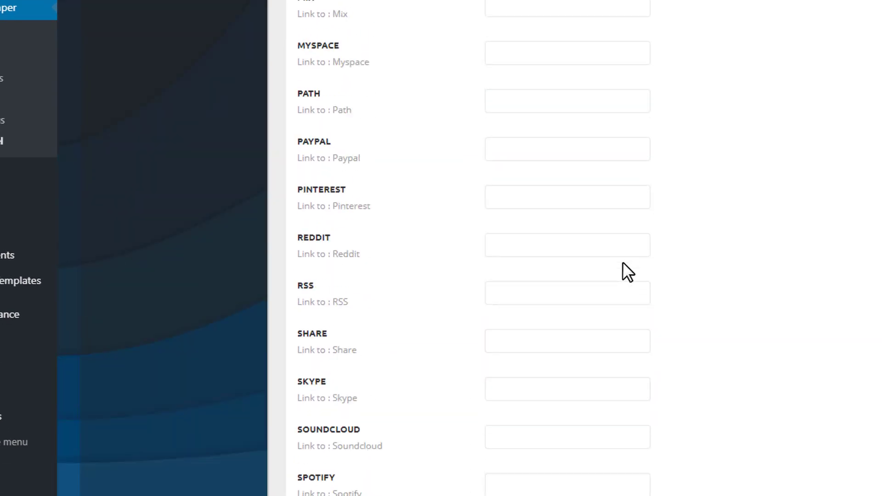
{"action": "scroll", "coordinate": [623, 263], "scroll_direction": "down", "scroll_amount": 3}
{"action": "double_click", "coordinate": [586, 298]}
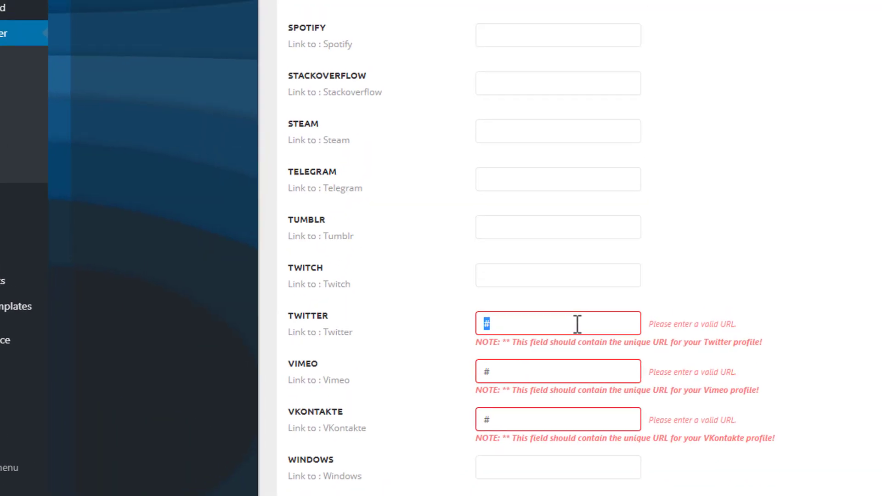
{"action": "key", "text": "ctrl+t"}
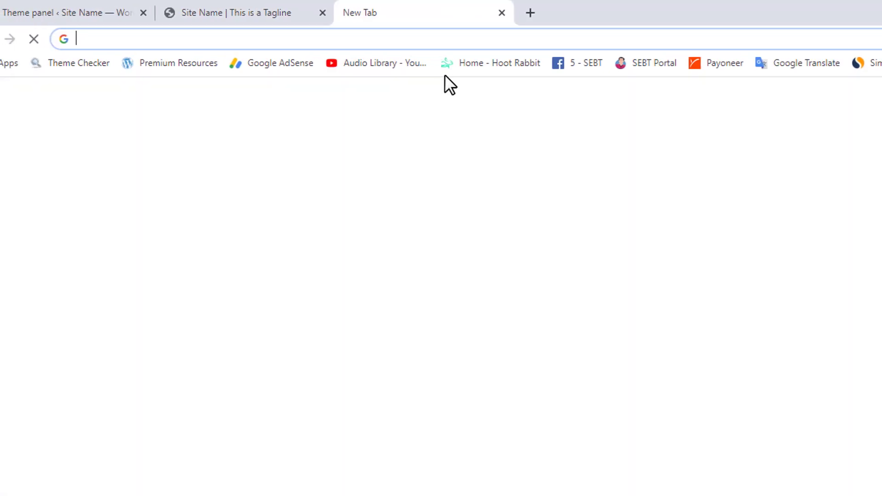
{"action": "type", "text": "twr"}
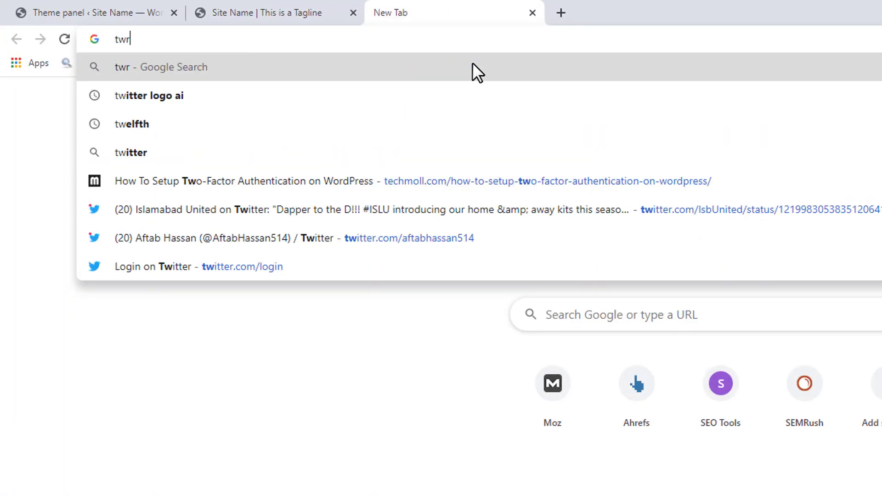
{"action": "key", "text": "BackSpace"}
{"action": "type", "text": "itter.com/aftabhassan514"}
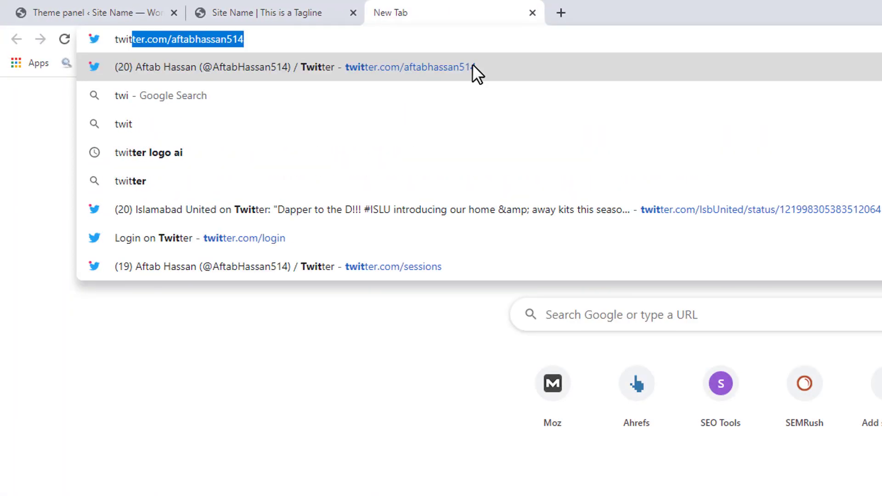
{"action": "key", "text": "Right"}
{"action": "key", "text": "ctrl+a"}
{"action": "key", "text": "ctrl+c"}
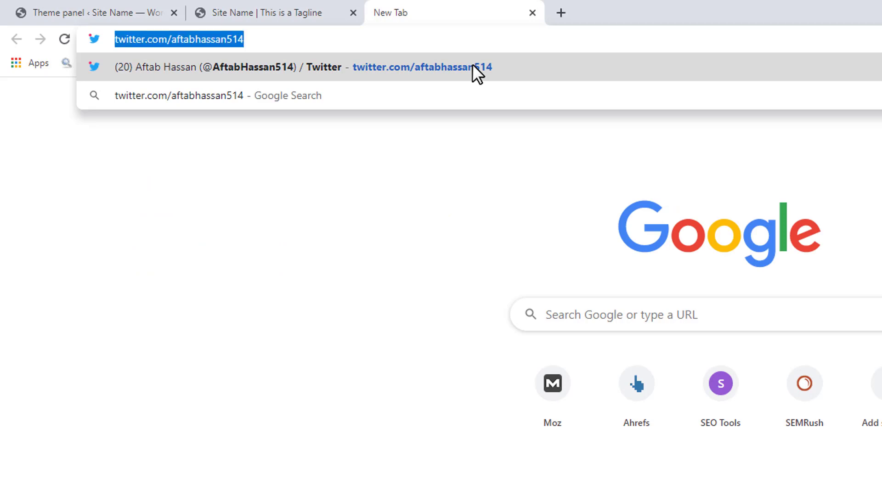
{"action": "left_click", "coordinate": [38, 15]}
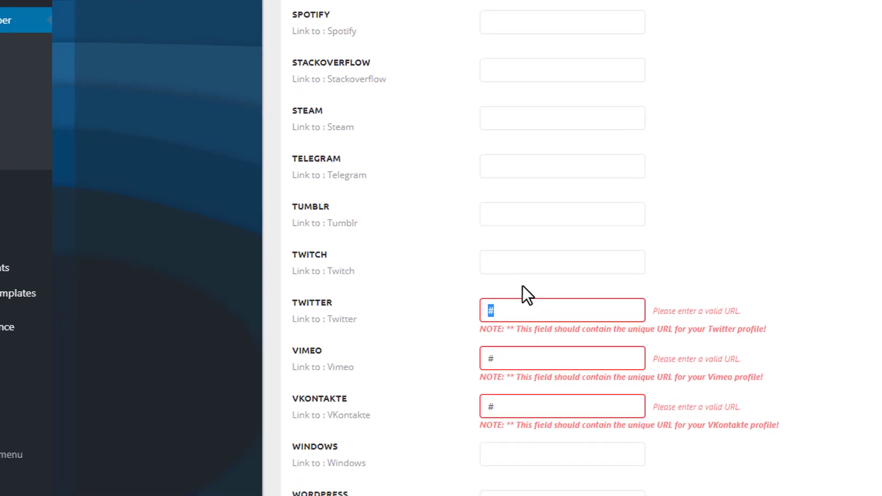
{"action": "key", "text": "ctrl+v"}
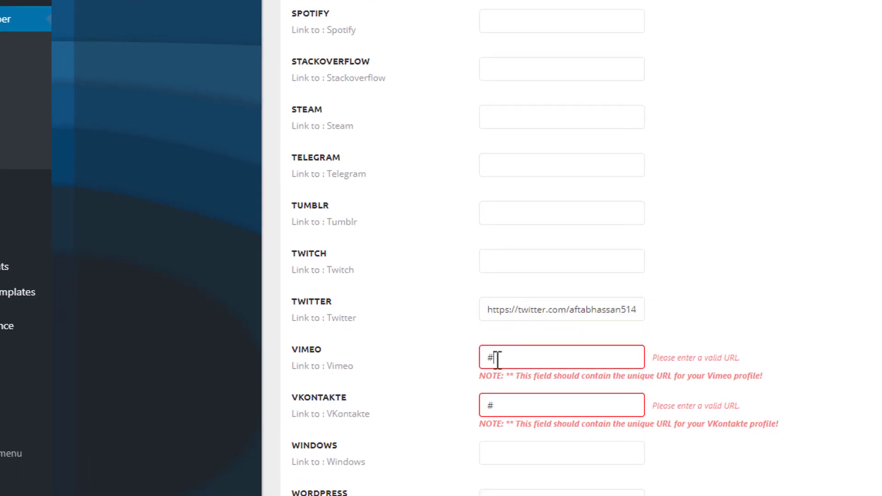
Step: Clear the # placeholders from the Vimeo, VKontakte and YouTube links
{"action": "key", "text": "BackSpace"}
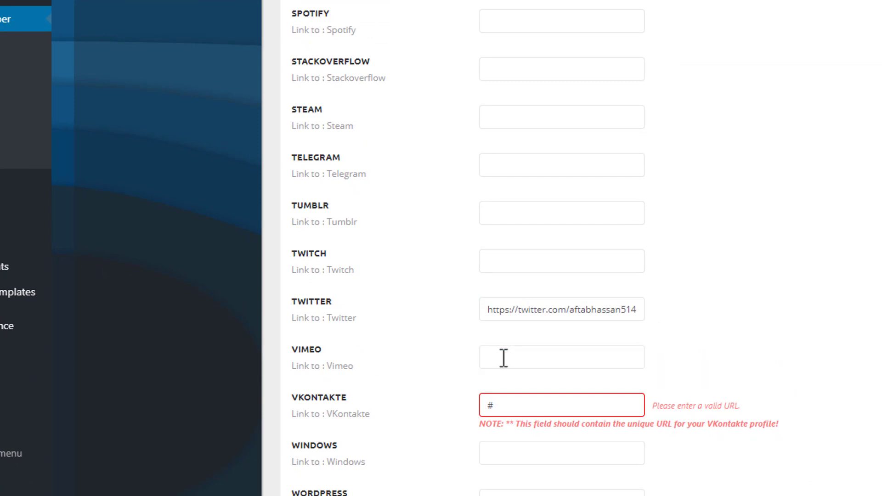
{"action": "left_click", "coordinate": [502, 401]}
{"action": "key", "text": "BackSpace"}
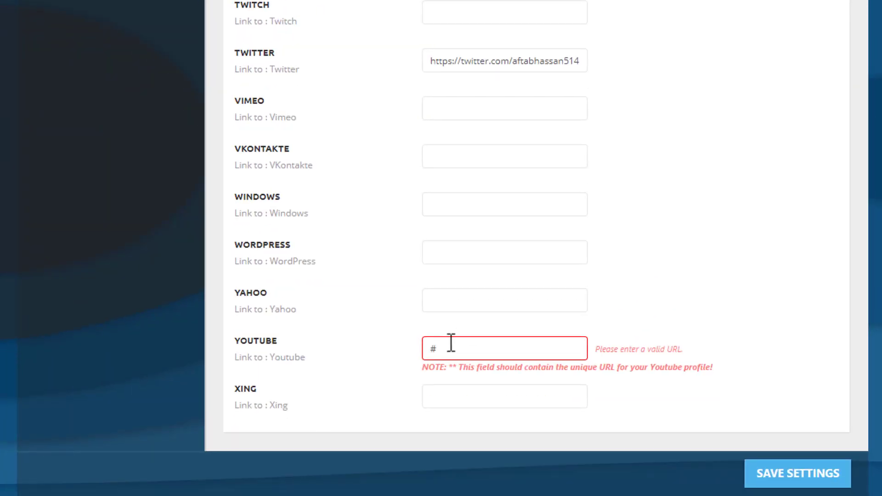
{"action": "left_click", "coordinate": [451, 342]}
{"action": "key", "text": "BackSpace"}
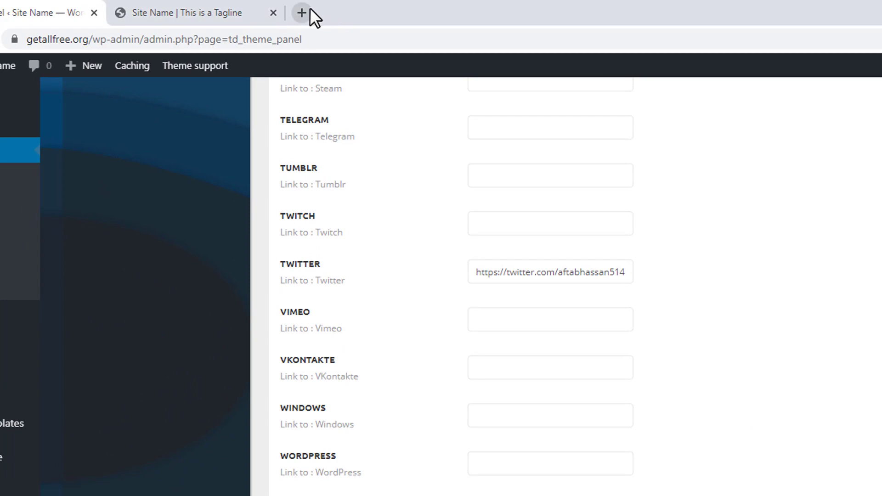
Step: Enter the owner's YouTube channel URL in a new browser tab and cut the full address for reuse
{"action": "left_click", "coordinate": [302, 13]}
{"action": "type", "text": "youtube.com"}
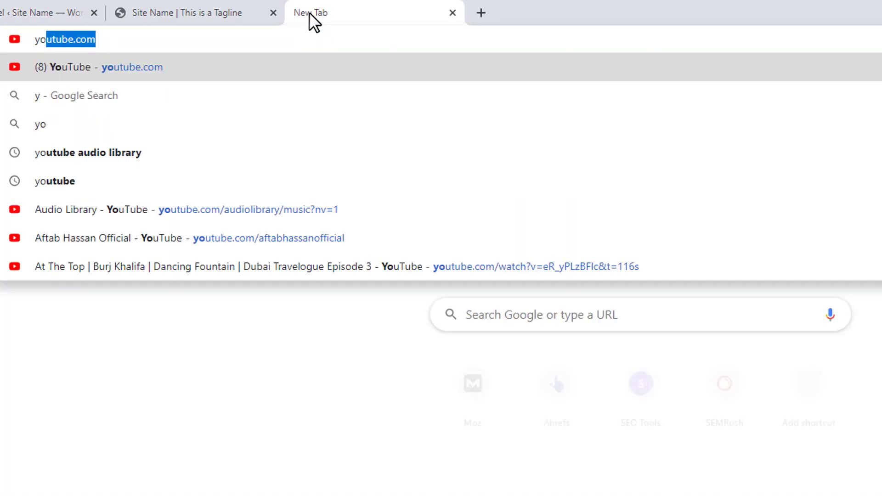
{"action": "key", "text": "Right"}
{"action": "type", "text": "/aft"}
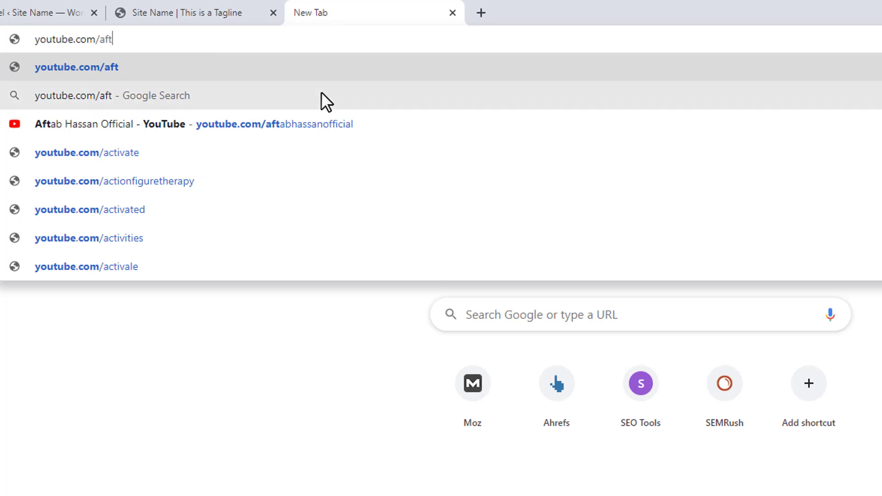
{"action": "left_click", "coordinate": [334, 117]}
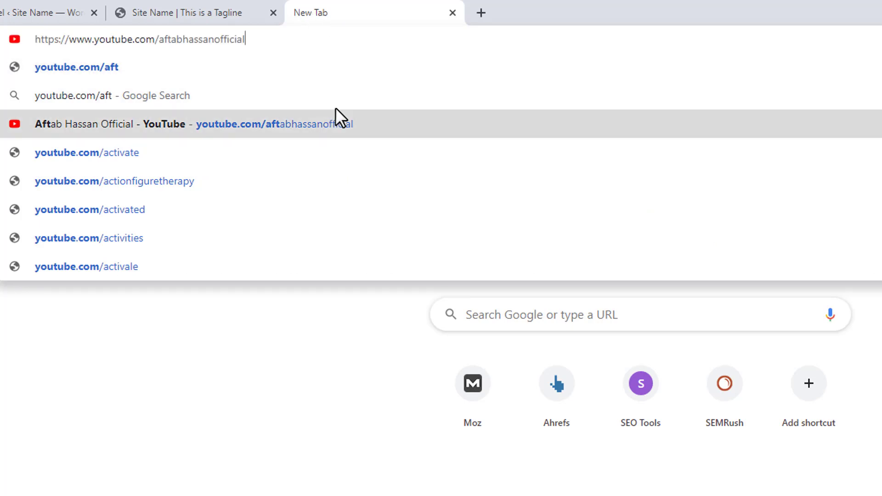
{"action": "triple_click", "coordinate": [419, 39]}
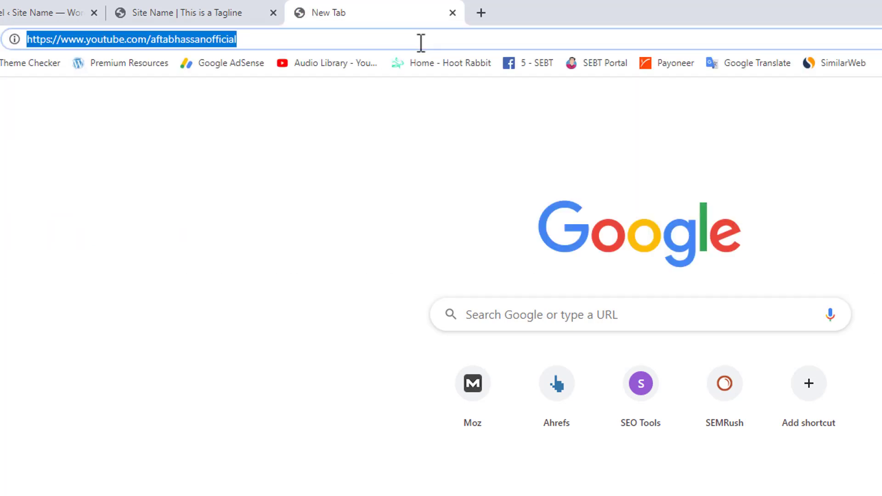
{"action": "key", "text": "ctrl+x"}
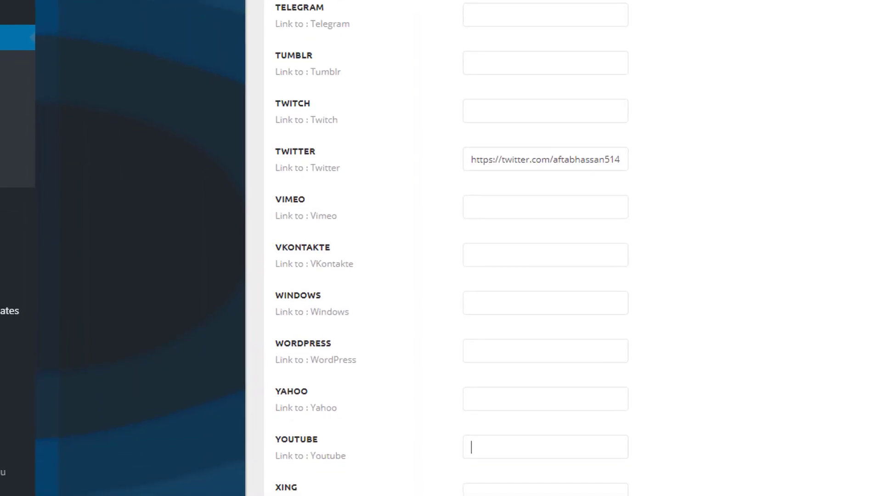
Step: Paste the channel URL as the theme's YouTube link and save the theme settings
{"action": "scroll", "coordinate": [433, 214], "scroll_direction": "down", "scroll_amount": 1}
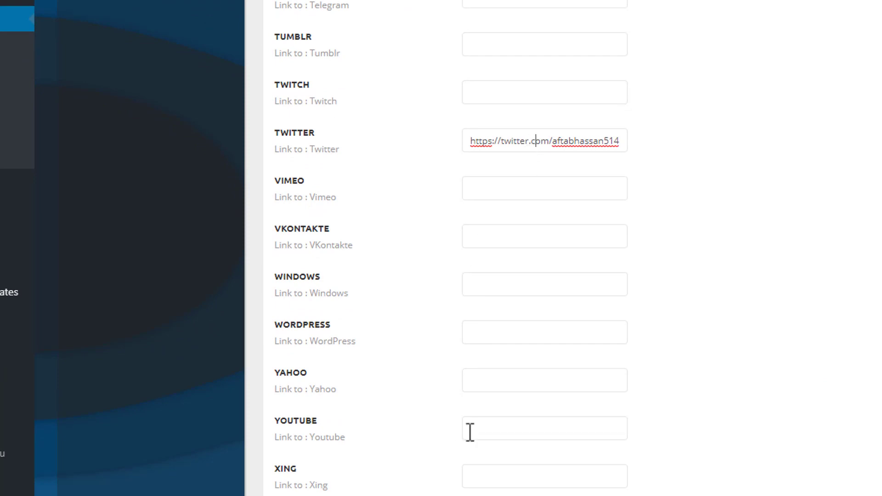
{"action": "key", "text": "ctrl+v"}
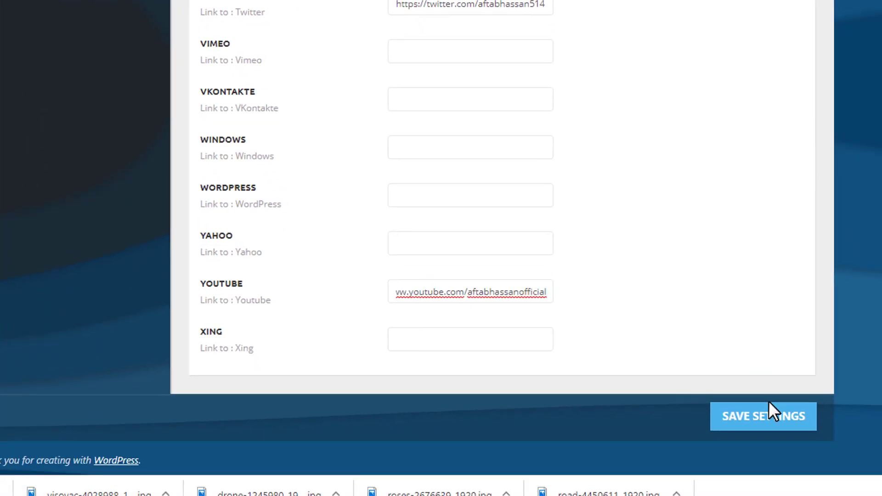
{"action": "left_click", "coordinate": [765, 416]}
{"action": "scroll", "coordinate": [528, 46], "scroll_direction": "up", "scroll_amount": 8}
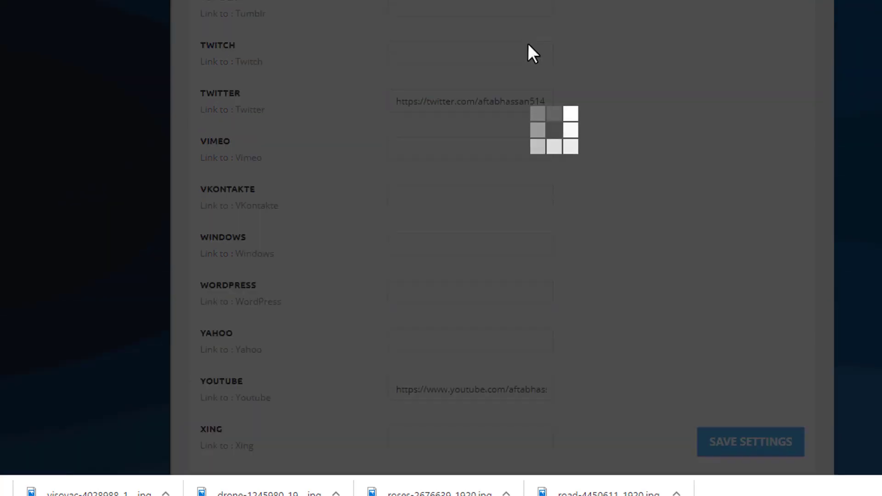
{"action": "scroll", "coordinate": [542, 68], "scroll_direction": "down", "scroll_amount": 1}
{"action": "scroll", "coordinate": [542, 73], "scroll_direction": "up", "scroll_amount": 15}
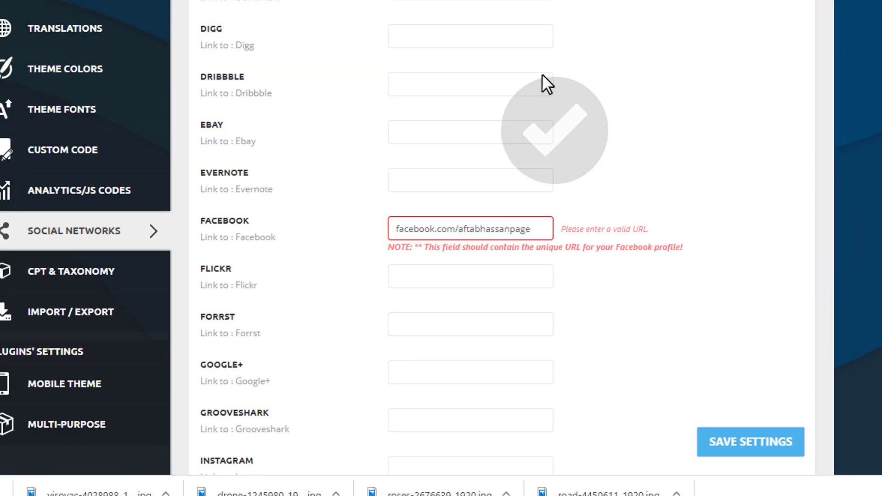
{"action": "left_click", "coordinate": [543, 225]}
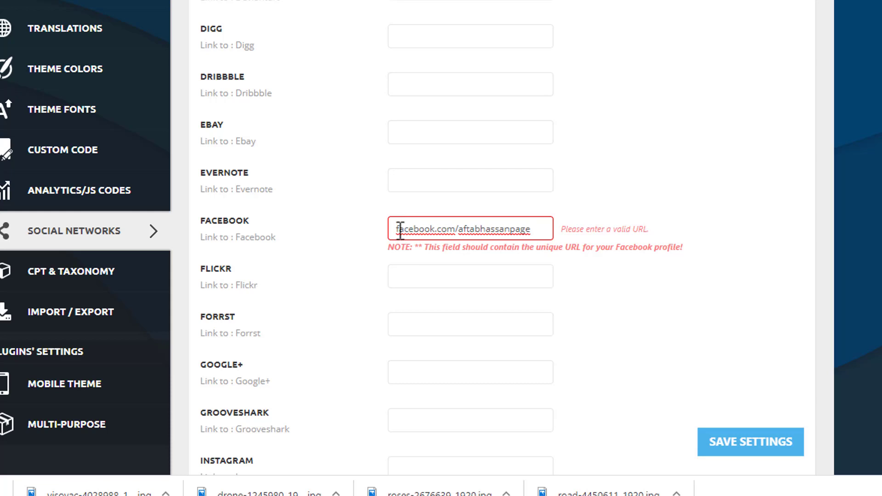
{"action": "type", "text": "htt"}
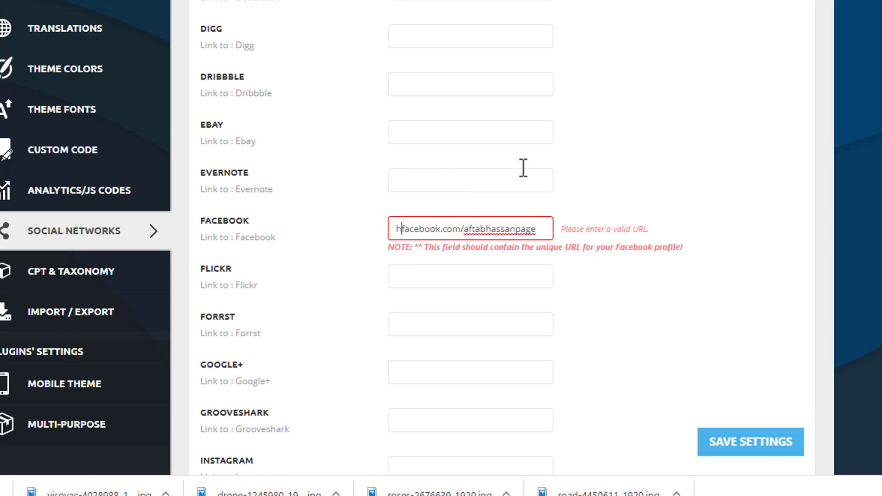
{"action": "type", "text": "ps://"}
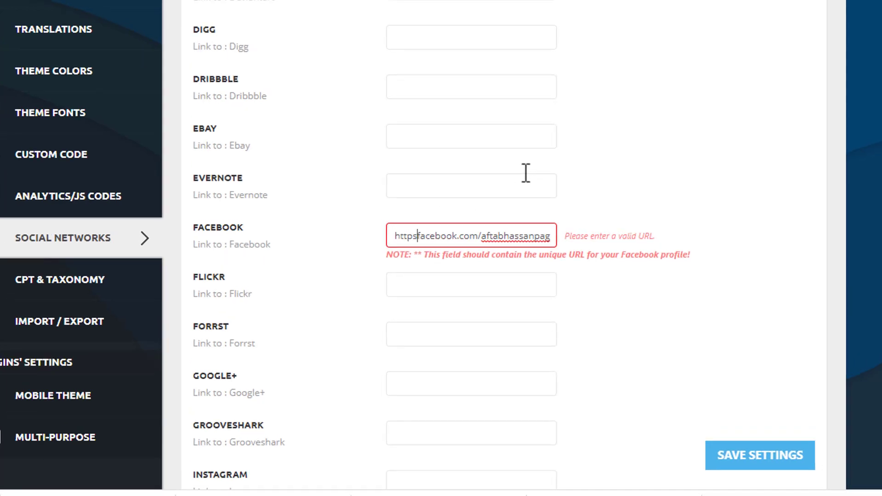
{"action": "type", "text": "www"}
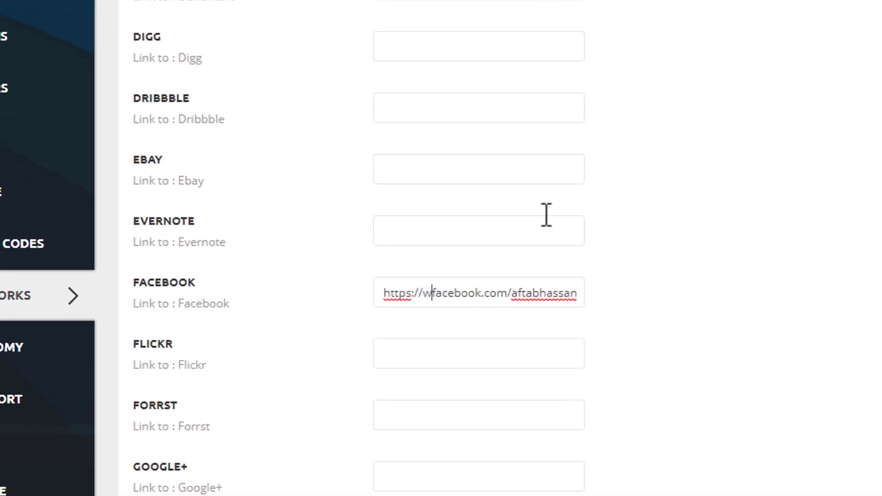
{"action": "type", "text": "."}
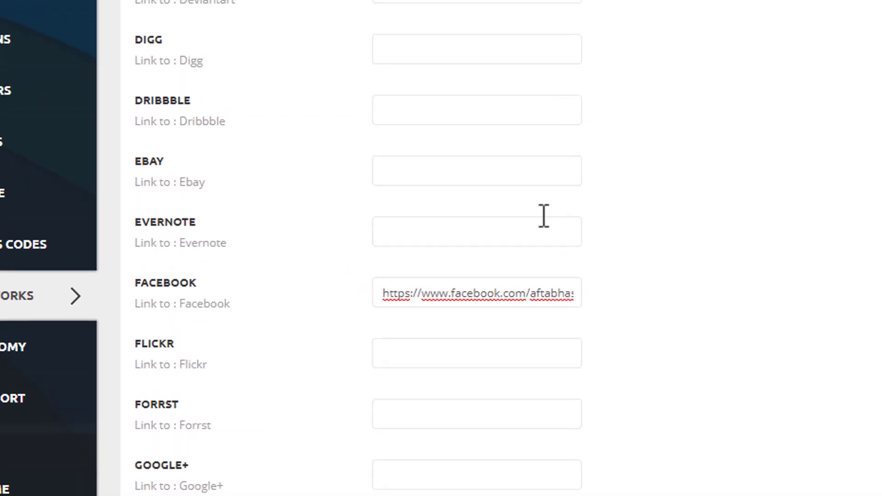
{"action": "scroll", "coordinate": [568, 379], "scroll_direction": "down", "scroll_amount": 7}
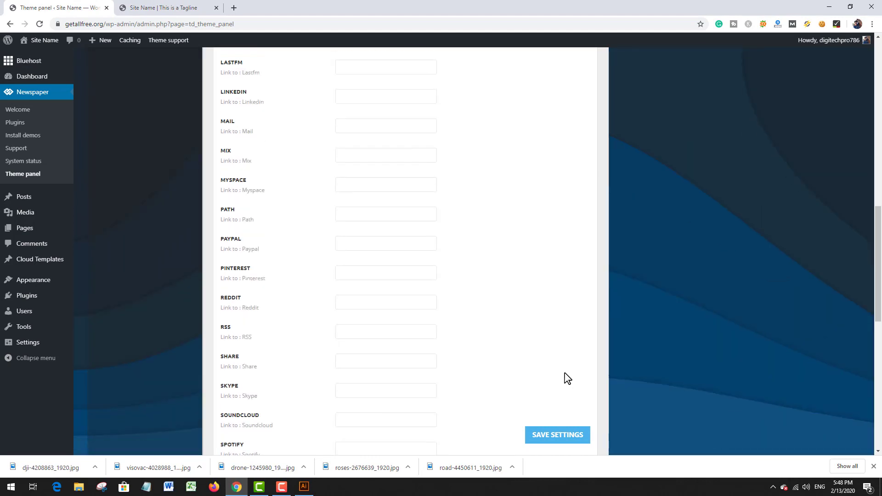
{"action": "left_click", "coordinate": [558, 436]}
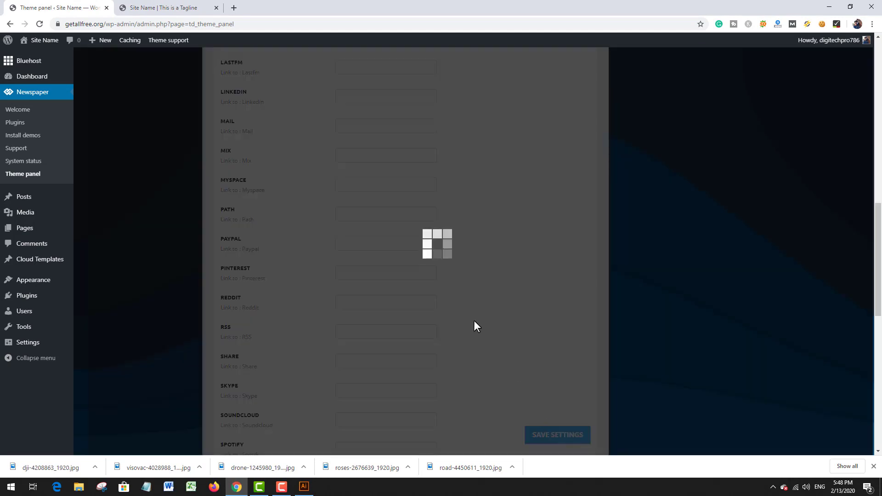
Step: Reload the site's homepage and test the Facebook link under Follow Us in the footer, closing the page it opens
{"action": "left_click", "coordinate": [198, 7]}
{"action": "left_click", "coordinate": [40, 24]}
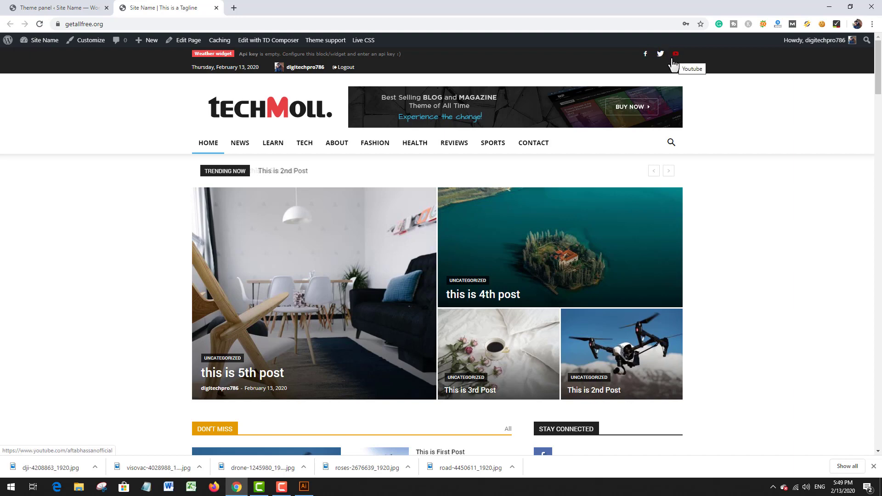
{"action": "scroll", "coordinate": [810, 183], "scroll_direction": "down", "scroll_amount": 8}
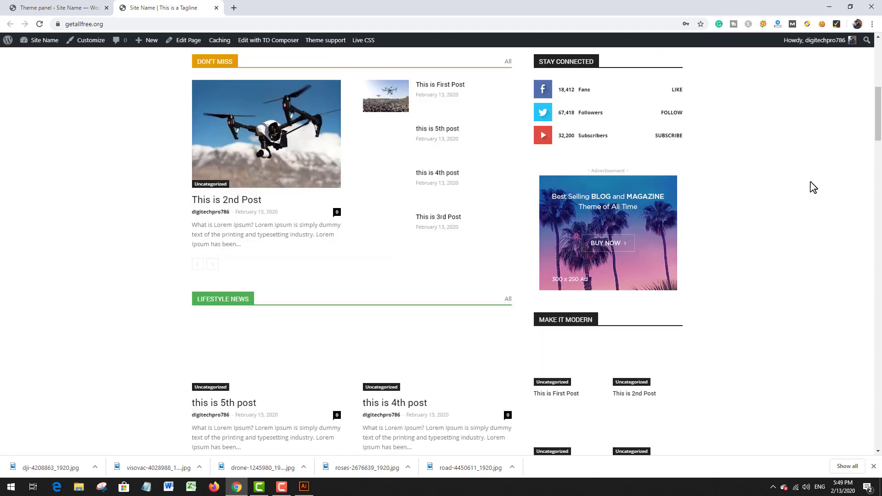
{"action": "scroll", "coordinate": [813, 188], "scroll_direction": "down", "scroll_amount": 20}
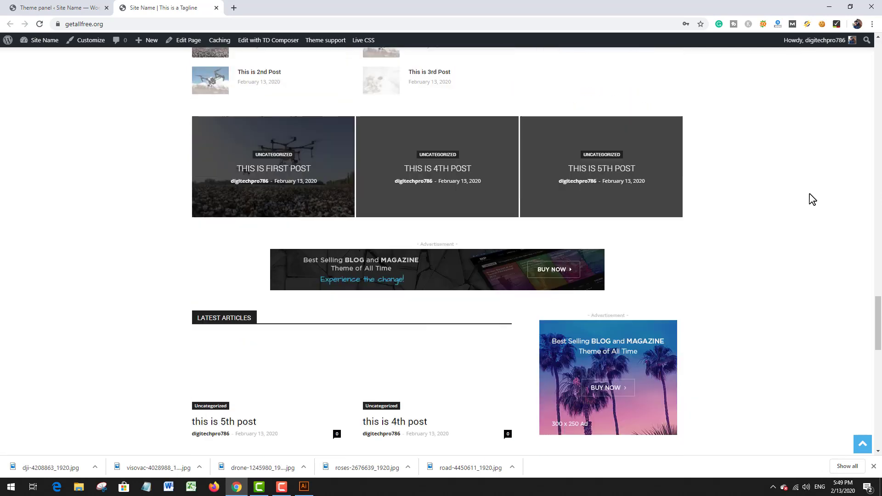
{"action": "scroll", "coordinate": [811, 199], "scroll_direction": "down", "scroll_amount": 10}
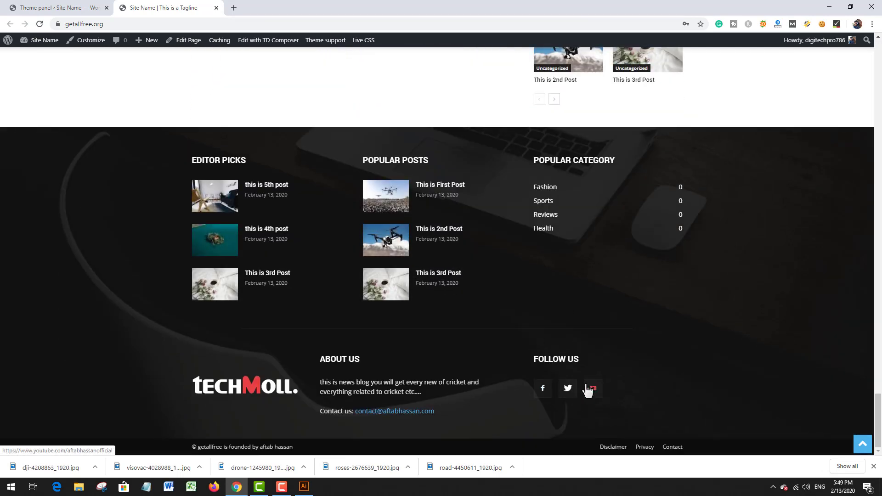
{"action": "left_click", "coordinate": [542, 391]}
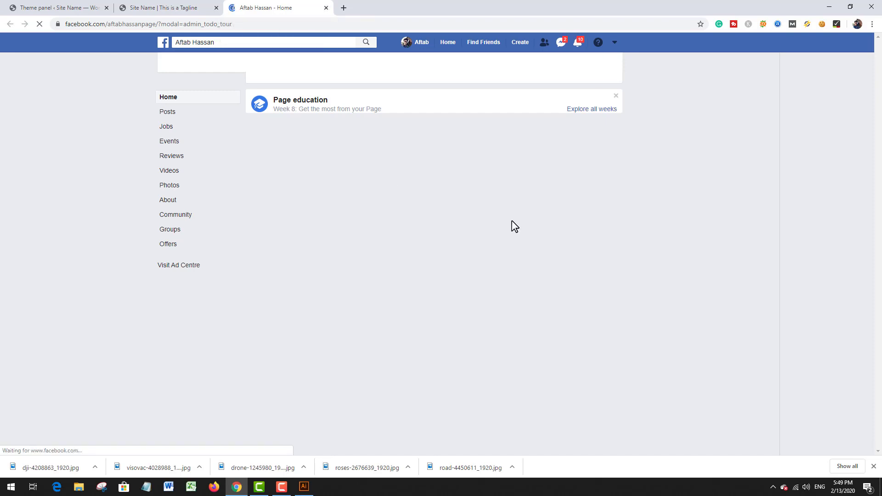
{"action": "left_click", "coordinate": [328, 8]}
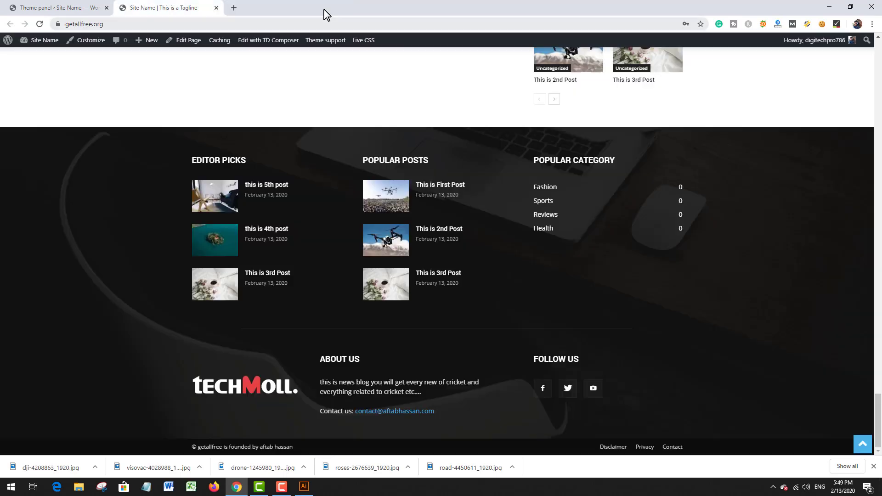
Step: Review the homepage from footer to header, checking the About Us text, post sections and advertisement banners
{"action": "scroll", "coordinate": [507, 169], "scroll_direction": "up", "scroll_amount": 4}
{"action": "scroll", "coordinate": [504, 171], "scroll_direction": "down", "scroll_amount": 5}
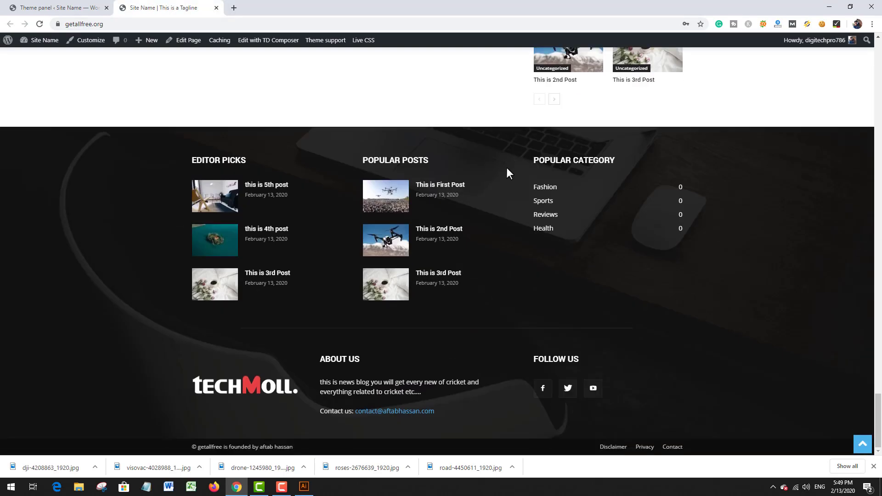
{"action": "left_click_drag", "start_coordinate": [354, 382], "coordinate": [388, 391]}
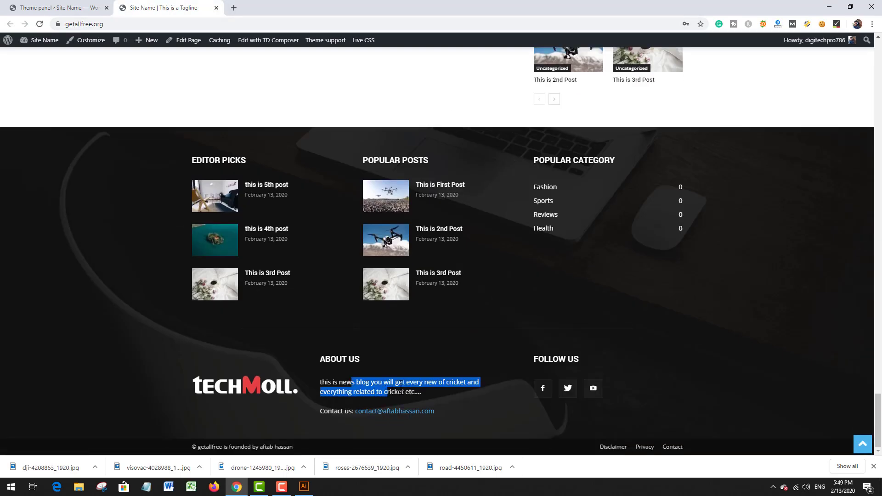
{"action": "left_click", "coordinate": [308, 382]}
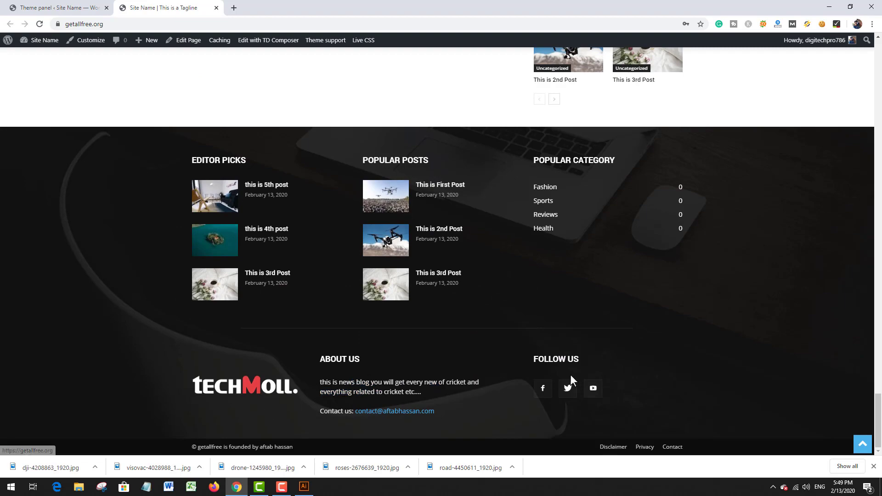
{"action": "scroll", "coordinate": [570, 374], "scroll_direction": "up", "scroll_amount": 8}
{"action": "scroll", "coordinate": [543, 361], "scroll_direction": "up", "scroll_amount": 10}
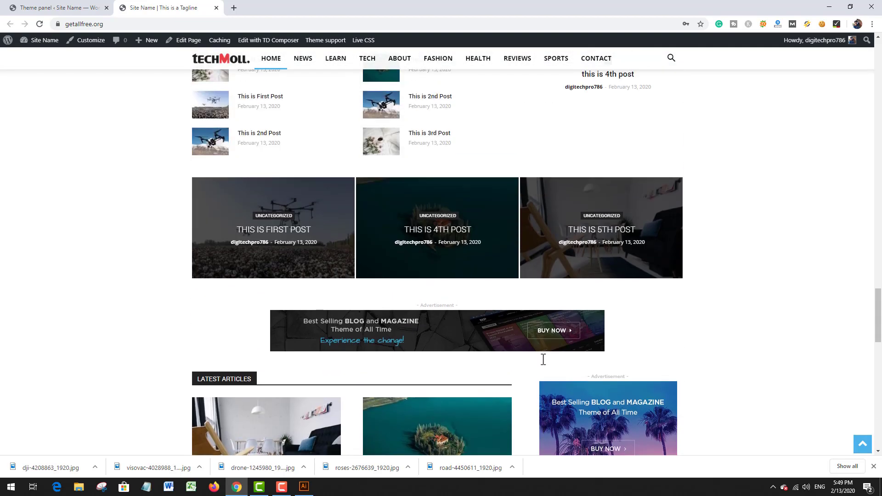
{"action": "scroll", "coordinate": [544, 361], "scroll_direction": "down", "scroll_amount": 7}
{"action": "scroll", "coordinate": [568, 456], "scroll_direction": "down", "scroll_amount": 1}
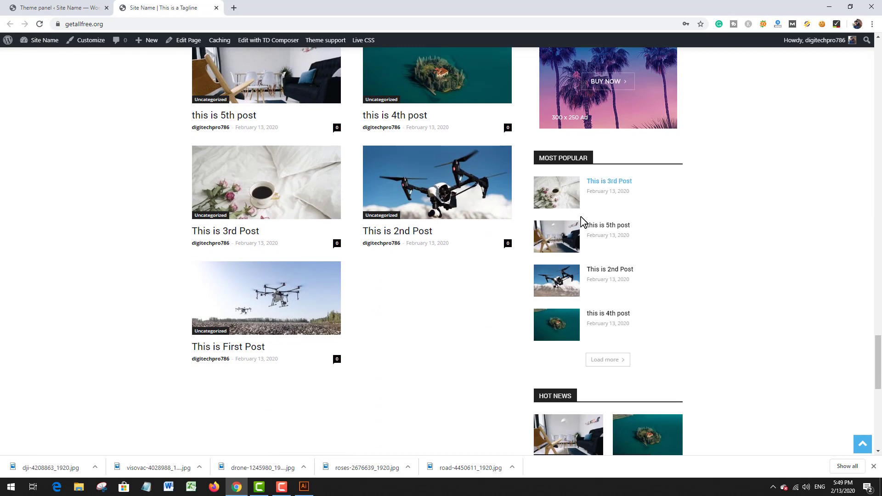
{"action": "scroll", "coordinate": [478, 265], "scroll_direction": "up", "scroll_amount": 11}
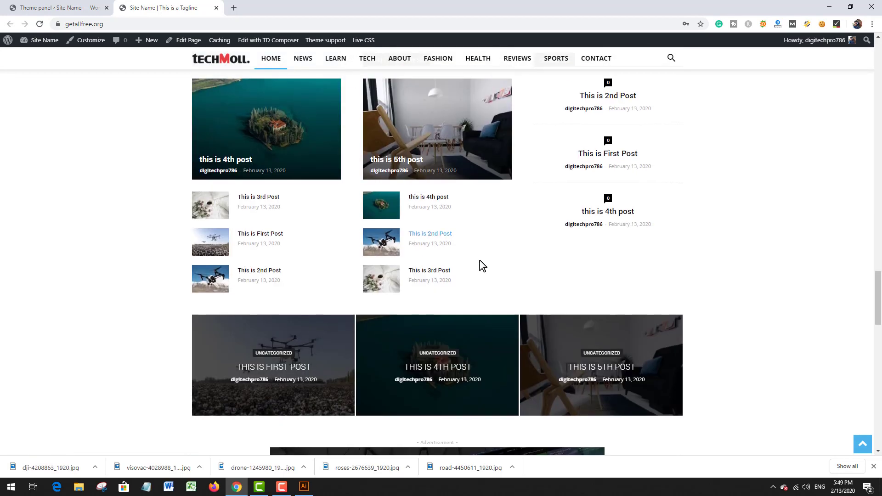
{"action": "scroll", "coordinate": [480, 264], "scroll_direction": "down", "scroll_amount": 10}
{"action": "scroll", "coordinate": [482, 268], "scroll_direction": "down", "scroll_amount": 5}
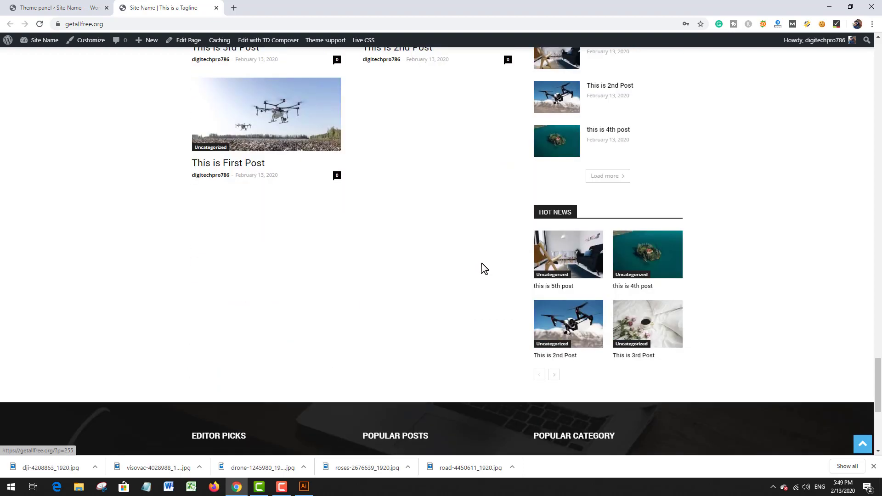
{"action": "scroll", "coordinate": [482, 268], "scroll_direction": "up", "scroll_amount": 15}
{"action": "scroll", "coordinate": [484, 267], "scroll_direction": "up", "scroll_amount": 20}
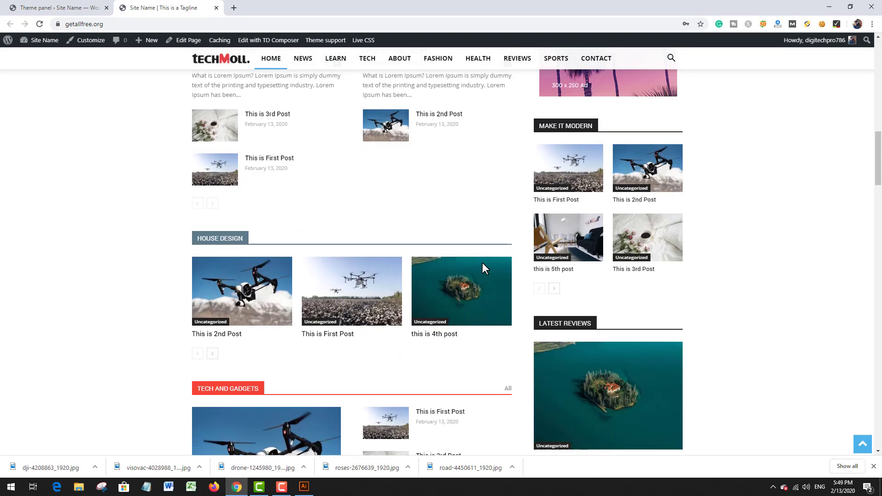
{"action": "scroll", "coordinate": [484, 270], "scroll_direction": "up", "scroll_amount": 1}
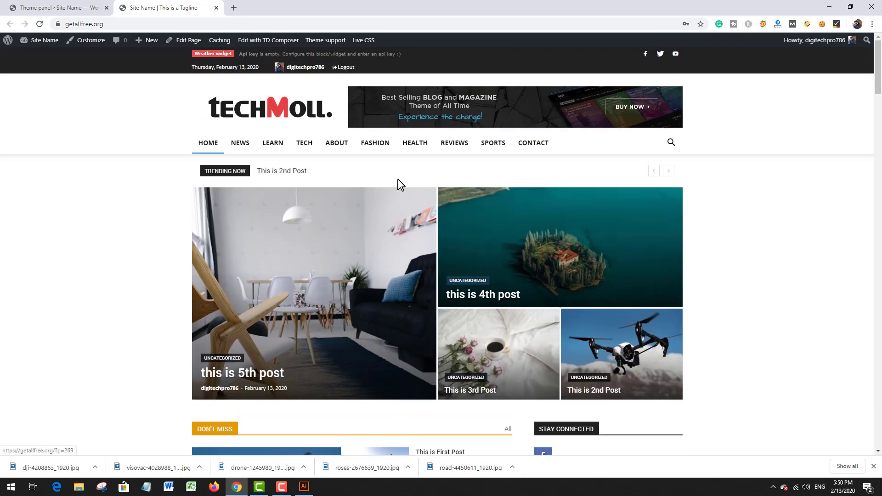
{"action": "scroll", "coordinate": [285, 221], "scroll_direction": "down", "scroll_amount": 1}
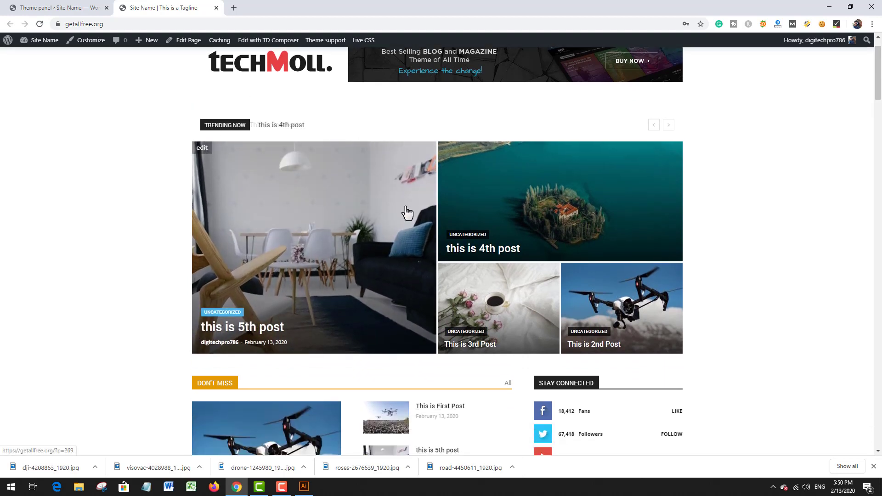
{"action": "scroll", "coordinate": [594, 256], "scroll_direction": "up", "scroll_amount": 1}
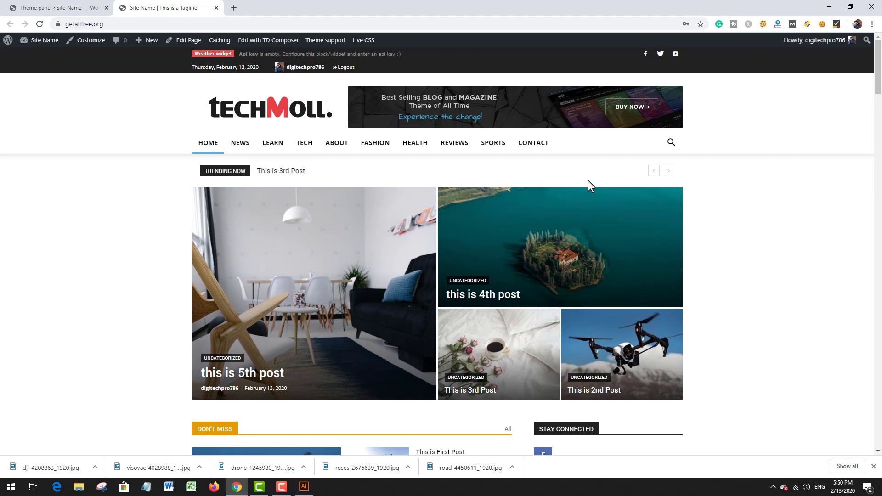
{"action": "scroll", "coordinate": [559, 108], "scroll_direction": "down", "scroll_amount": 2}
{"action": "scroll", "coordinate": [556, 91], "scroll_direction": "up", "scroll_amount": 2}
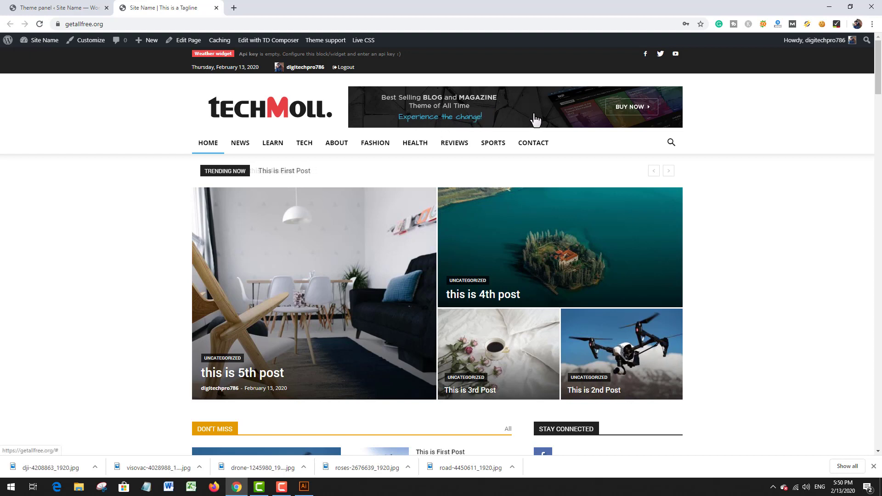
Step: Delete the demo banner code from the theme's Header ad settings, save, and view the site's homepage again
{"action": "left_click", "coordinate": [38, 43]}
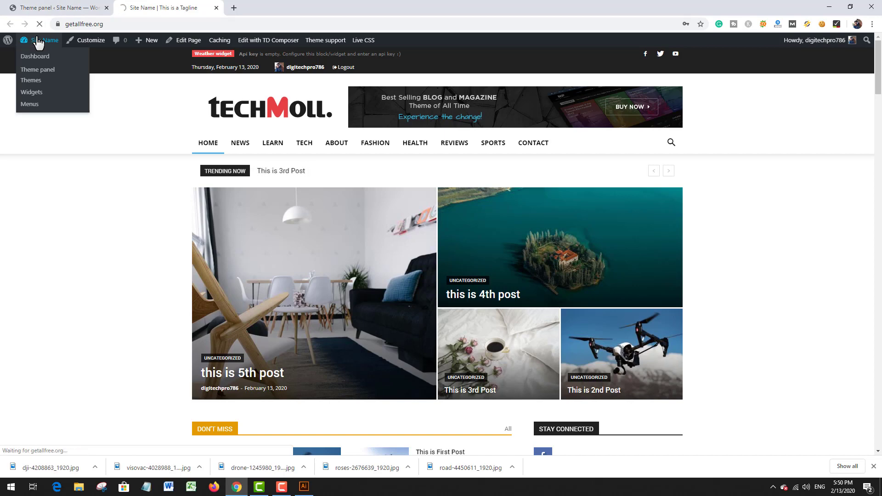
{"action": "left_click", "coordinate": [62, 7]}
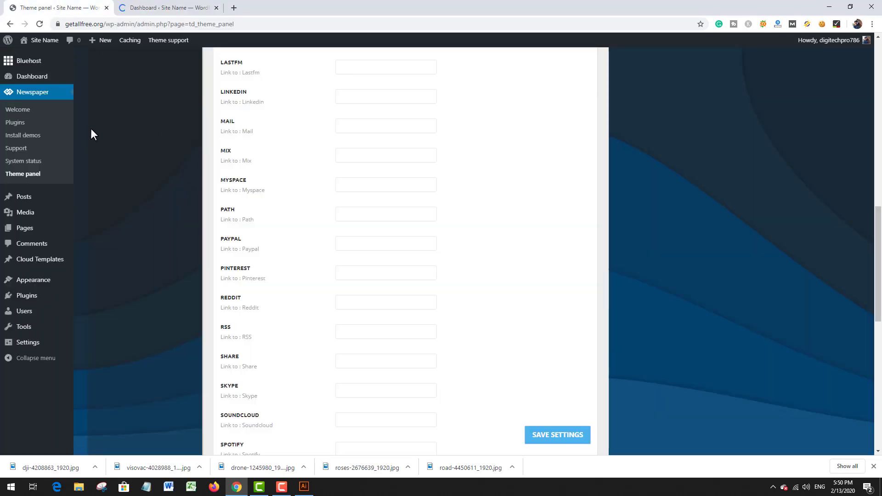
{"action": "scroll", "coordinate": [147, 170], "scroll_direction": "up", "scroll_amount": 10}
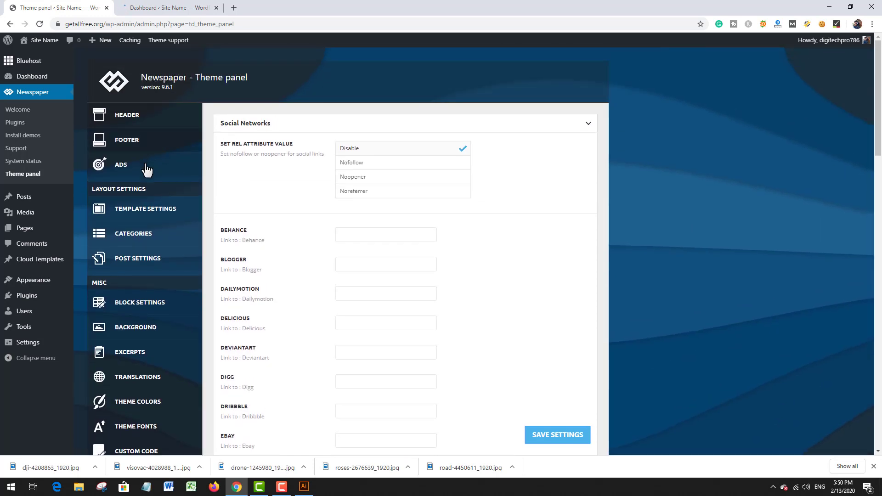
{"action": "left_click", "coordinate": [145, 169]}
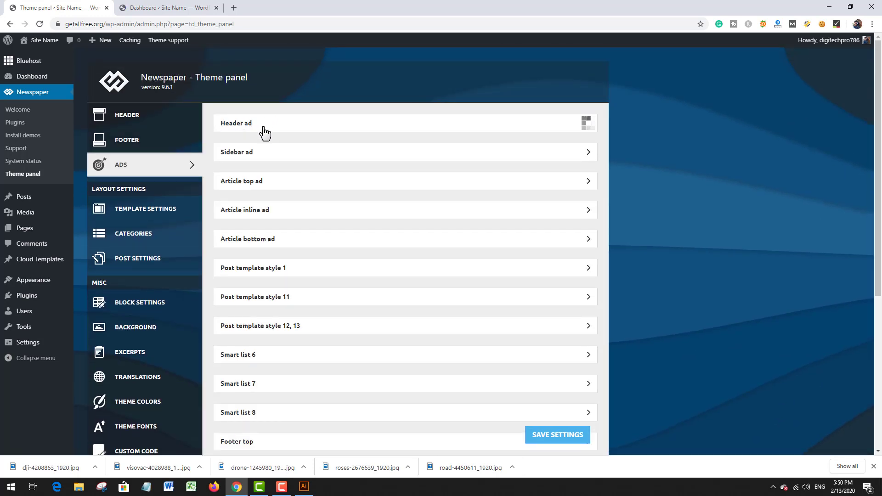
{"action": "left_click", "coordinate": [291, 129]}
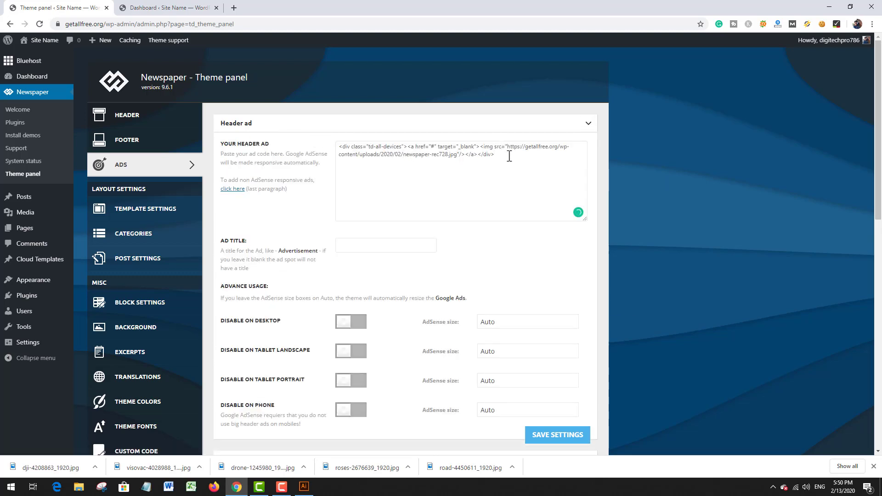
{"action": "key", "text": "ctrl+a"}
{"action": "key", "text": "ctrl+c"}
{"action": "key", "text": "BackSpace"}
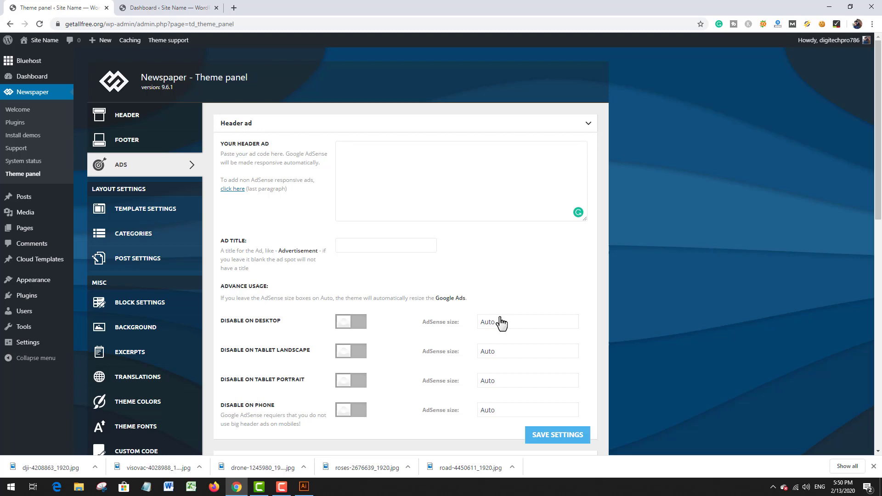
{"action": "left_click", "coordinate": [547, 436]}
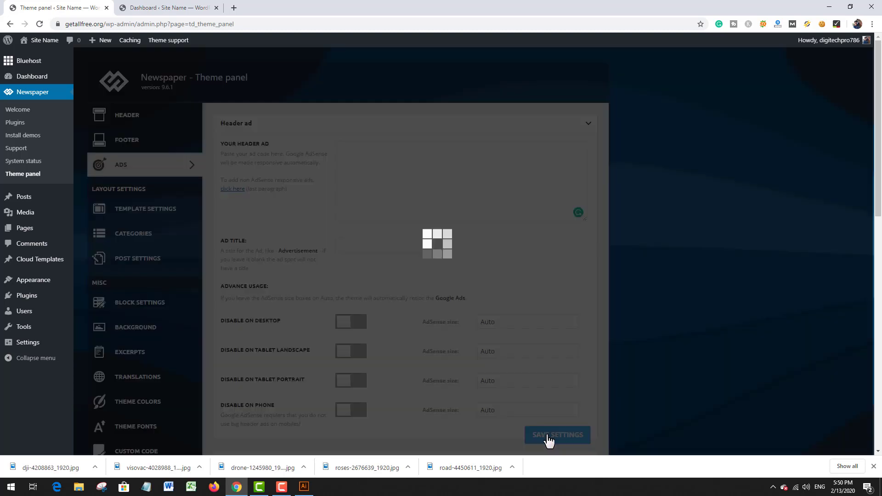
{"action": "left_click", "coordinate": [199, 9]}
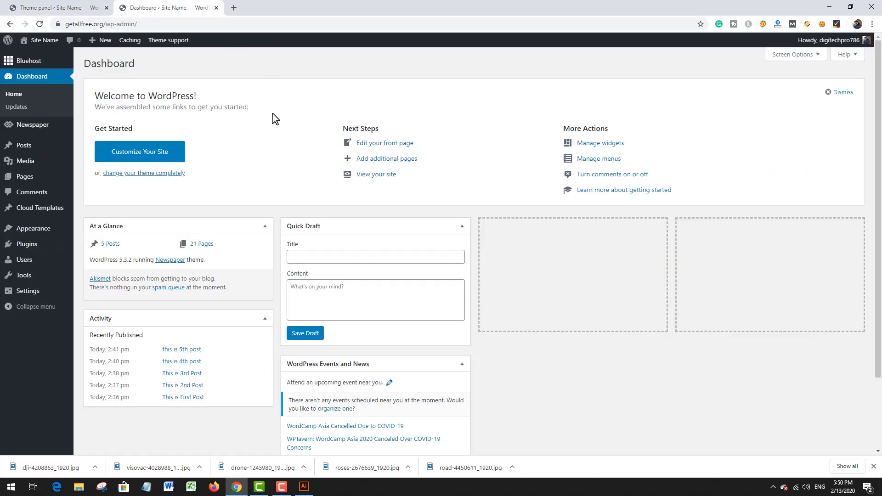
{"action": "left_click", "coordinate": [42, 38]}
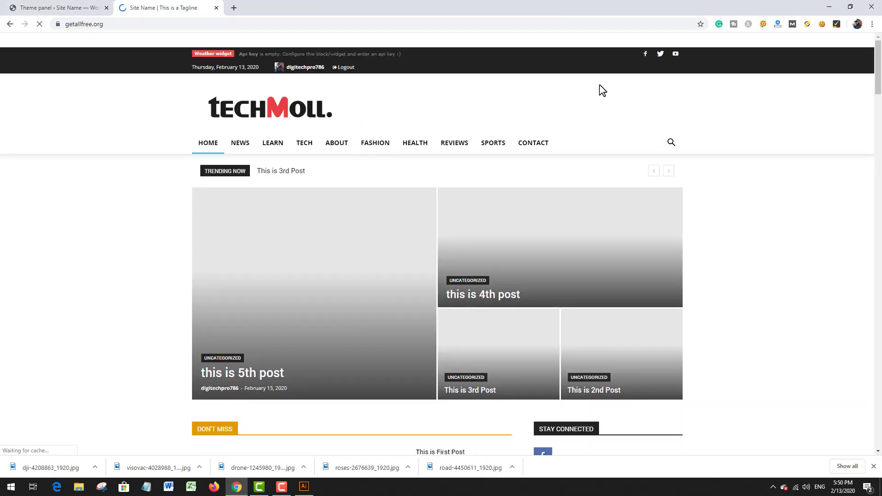
Step: Paste the demo banner code back into the Header ad field, save the theme settings, and return to the site's homepage
{"action": "left_click", "coordinate": [41, 7]}
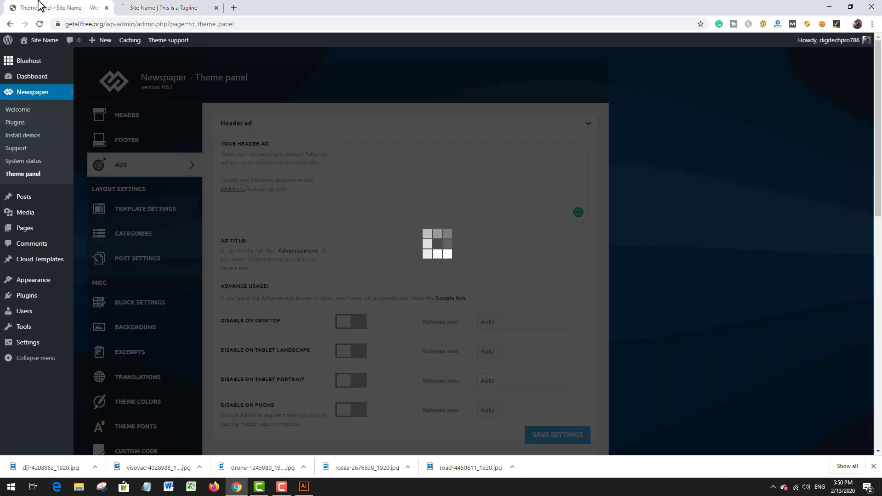
{"action": "left_click", "coordinate": [176, 7]}
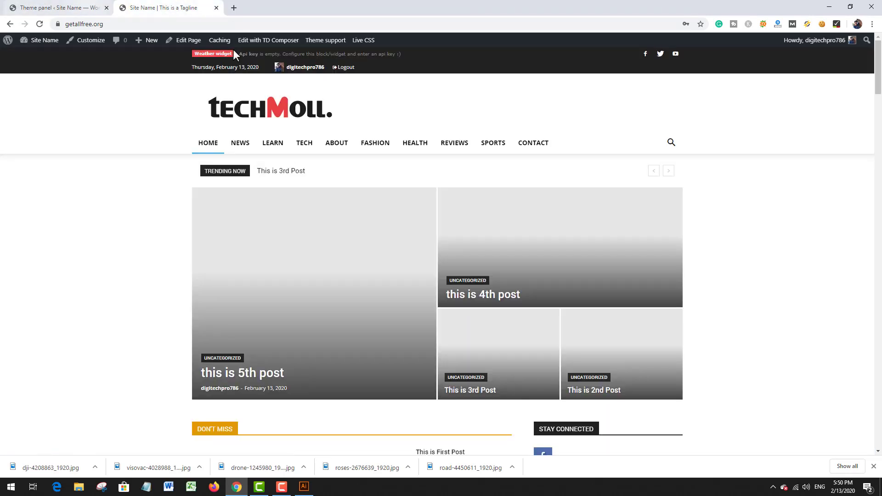
{"action": "left_click", "coordinate": [87, 7]}
{"action": "left_click", "coordinate": [366, 167]}
{"action": "key", "text": "ctrl+v"}
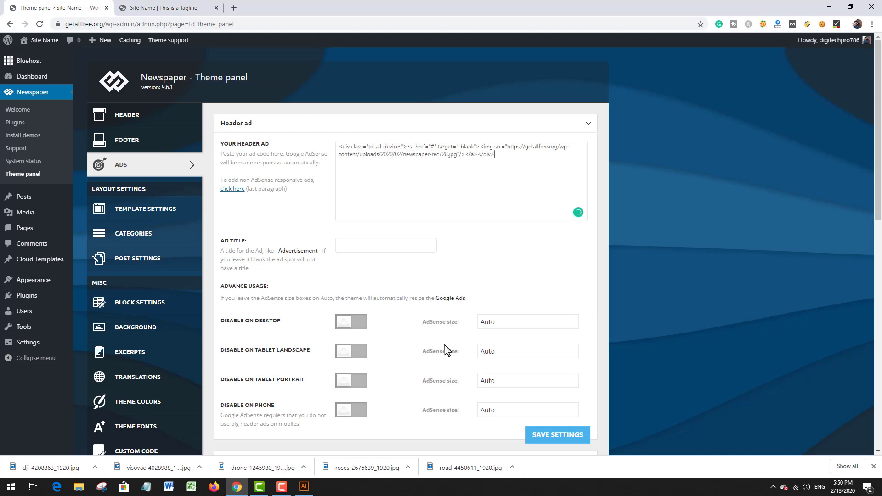
{"action": "left_click", "coordinate": [556, 437]}
{"action": "left_click", "coordinate": [151, 8]}
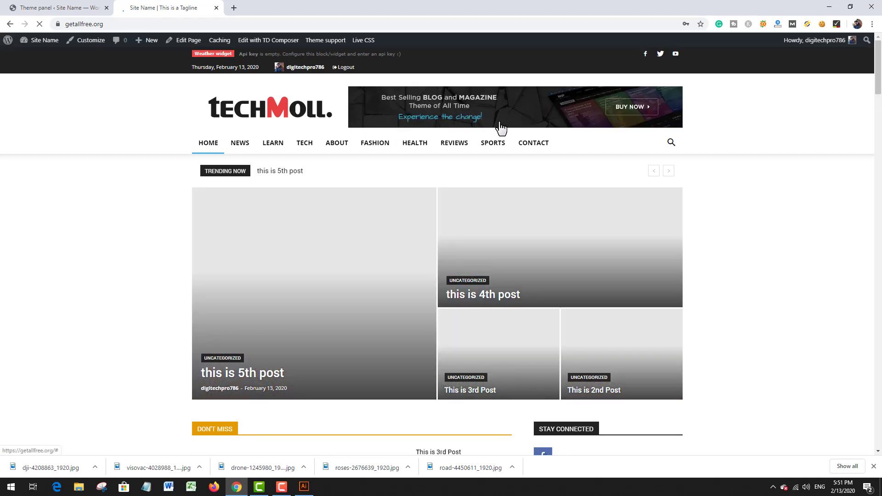
Step: Review the homepage from the header banner through the post sections and sidebar advertisements, and return to its beginning
{"action": "scroll", "coordinate": [452, 143], "scroll_direction": "down", "scroll_amount": 4}
{"action": "scroll", "coordinate": [452, 143], "scroll_direction": "up", "scroll_amount": 4}
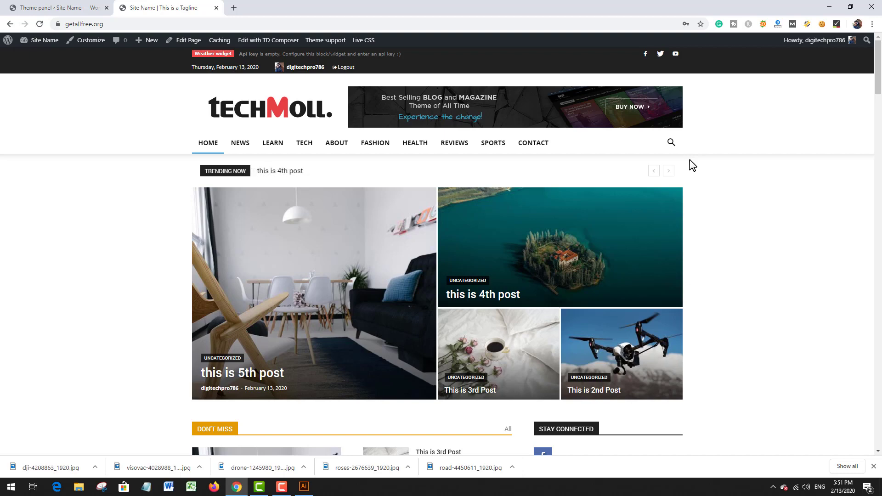
{"action": "scroll", "coordinate": [708, 213], "scroll_direction": "down", "scroll_amount": 7}
{"action": "scroll", "coordinate": [613, 251], "scroll_direction": "up", "scroll_amount": 5}
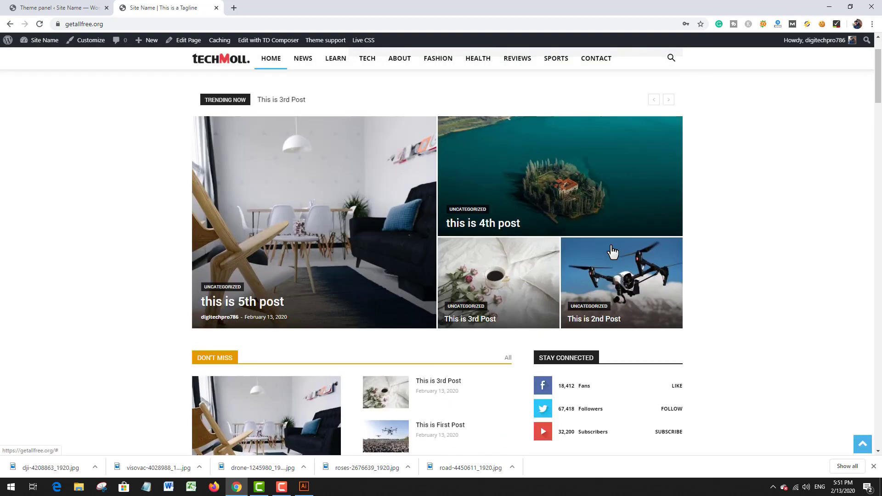
{"action": "scroll", "coordinate": [613, 252], "scroll_direction": "up", "scroll_amount": 2}
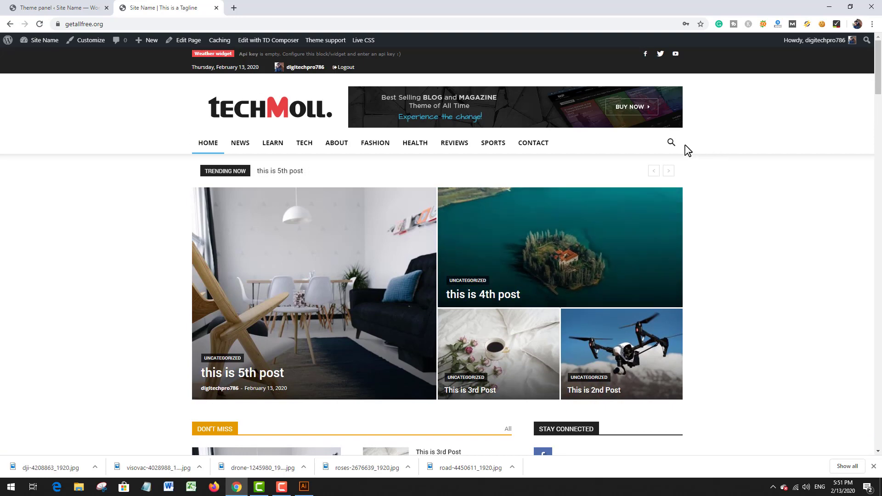
{"action": "scroll", "coordinate": [688, 150], "scroll_direction": "down", "scroll_amount": 3}
{"action": "scroll", "coordinate": [802, 173], "scroll_direction": "up", "scroll_amount": 3}
{"action": "scroll", "coordinate": [786, 169], "scroll_direction": "down", "scroll_amount": 15}
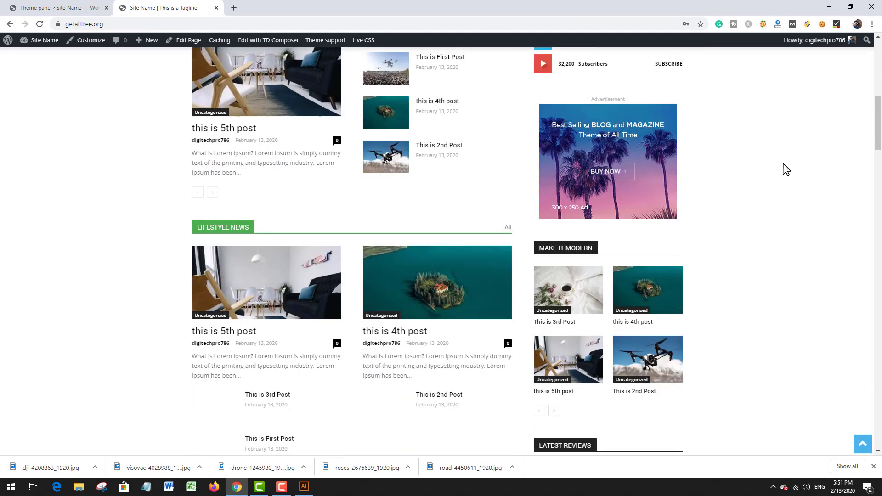
{"action": "scroll", "coordinate": [786, 169], "scroll_direction": "down", "scroll_amount": 8}
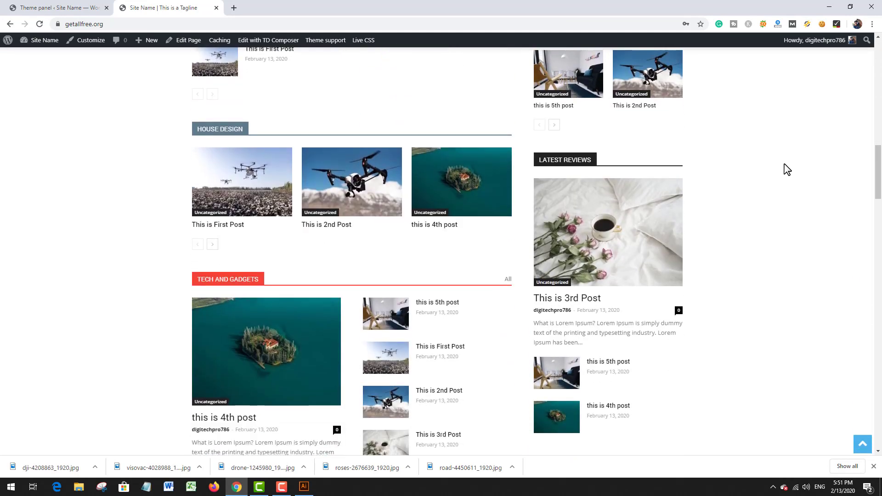
{"action": "scroll", "coordinate": [784, 170], "scroll_direction": "down", "scroll_amount": 5}
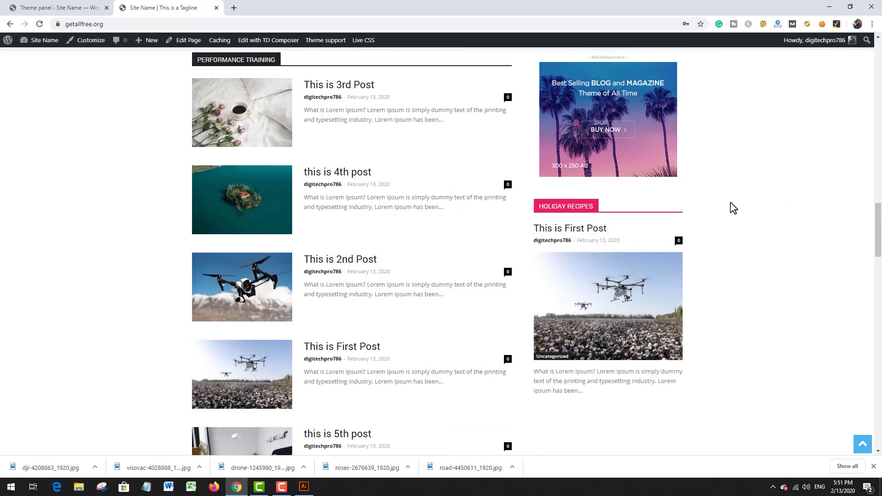
{"action": "scroll", "coordinate": [768, 163], "scroll_direction": "up", "scroll_amount": 15}
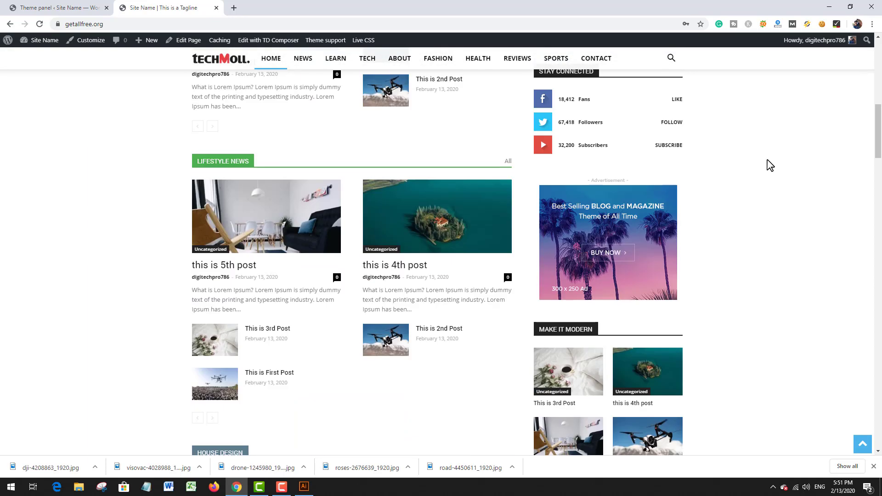
{"action": "scroll", "coordinate": [768, 164], "scroll_direction": "up", "scroll_amount": 3}
{"action": "scroll", "coordinate": [735, 184], "scroll_direction": "down", "scroll_amount": 3}
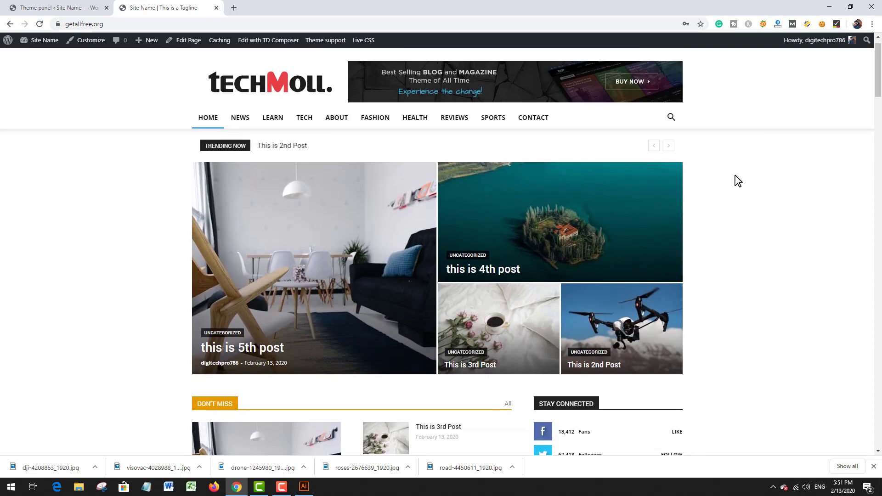
{"action": "scroll", "coordinate": [738, 181], "scroll_direction": "up", "scroll_amount": 4}
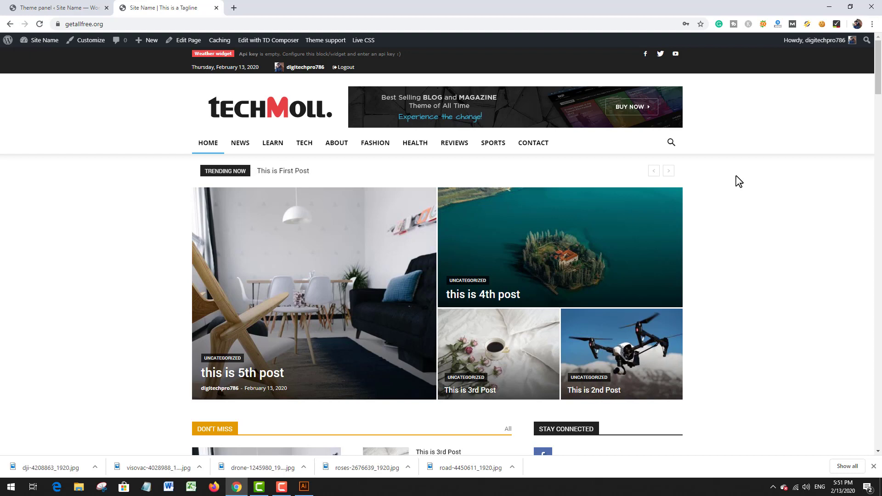